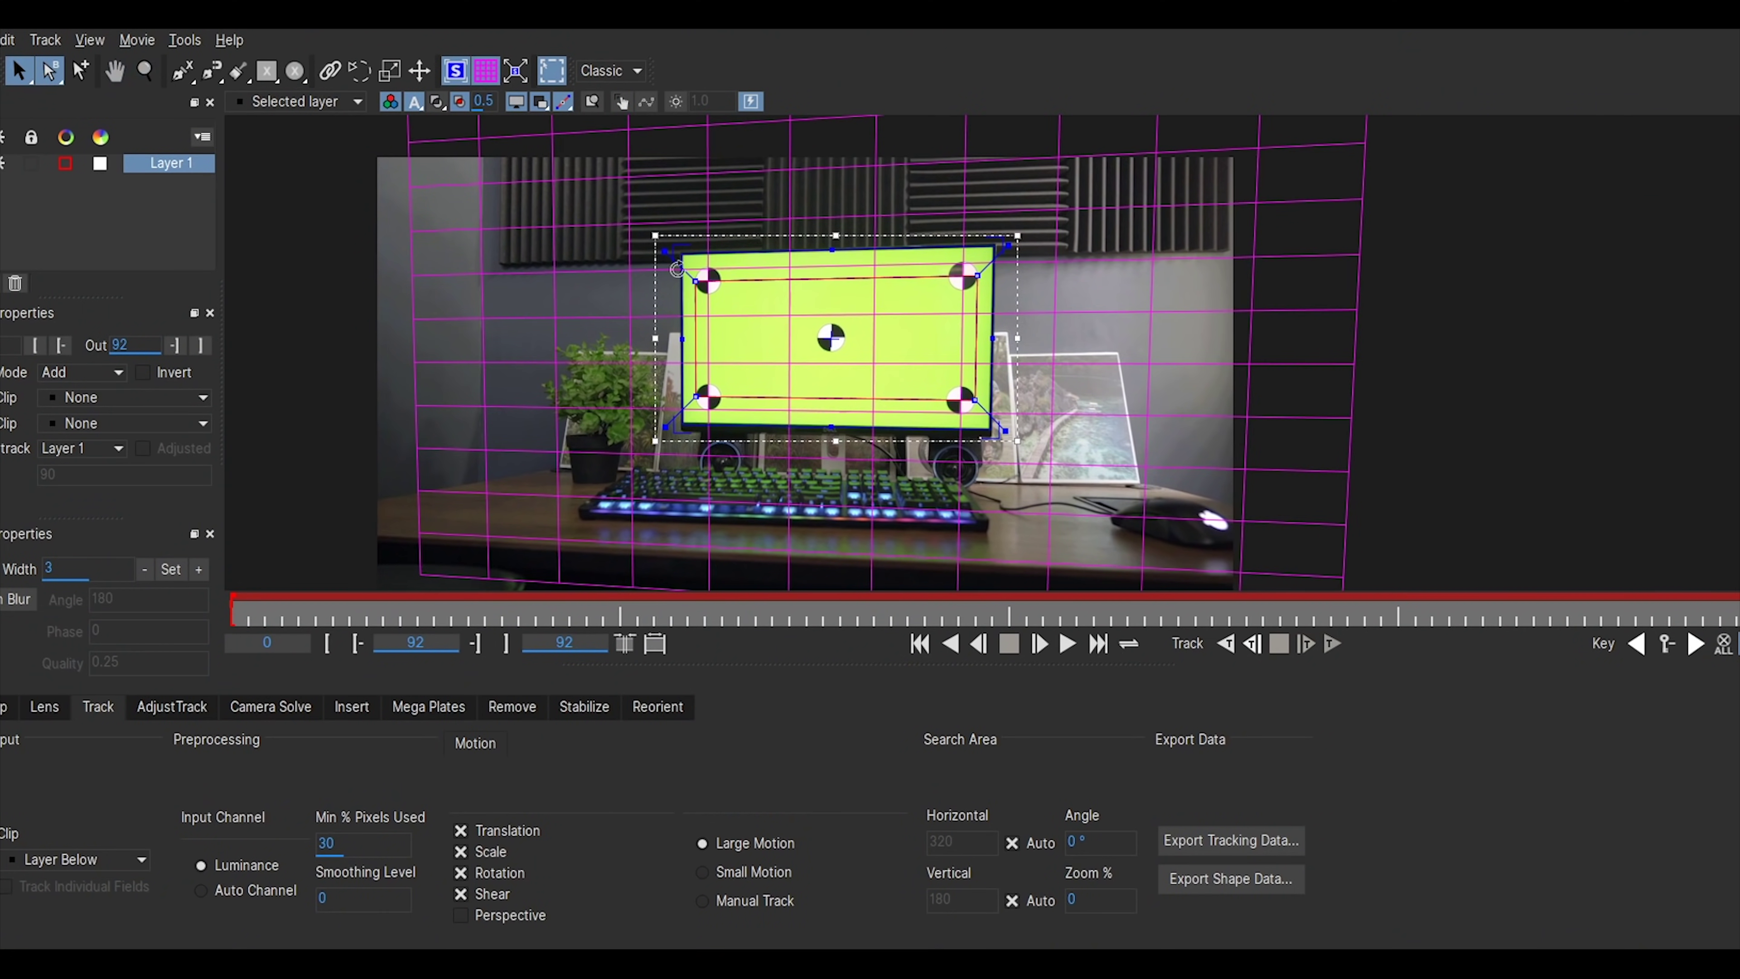
Open the tracking data export for the monitor's Layer 1
{"action": "key", "text": "z"}
{"action": "left_click_drag", "start_coordinate": [1021, 322], "coordinate": [1074, 487]}
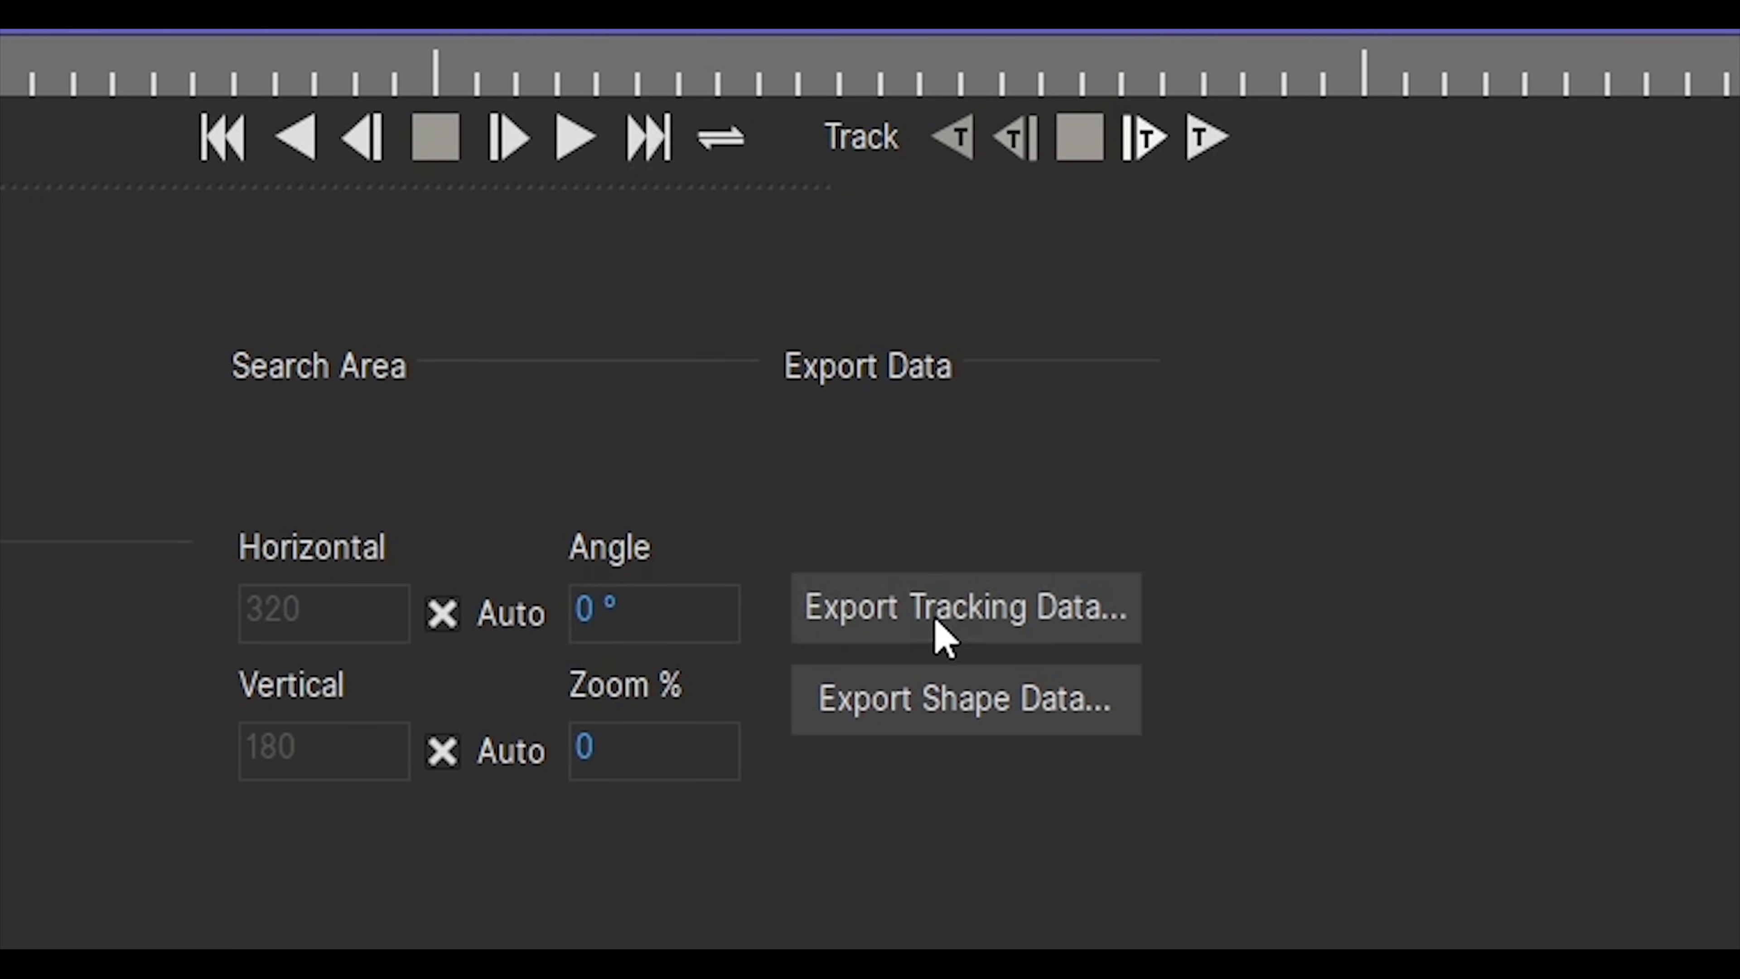
{"action": "left_click", "coordinate": [943, 635]}
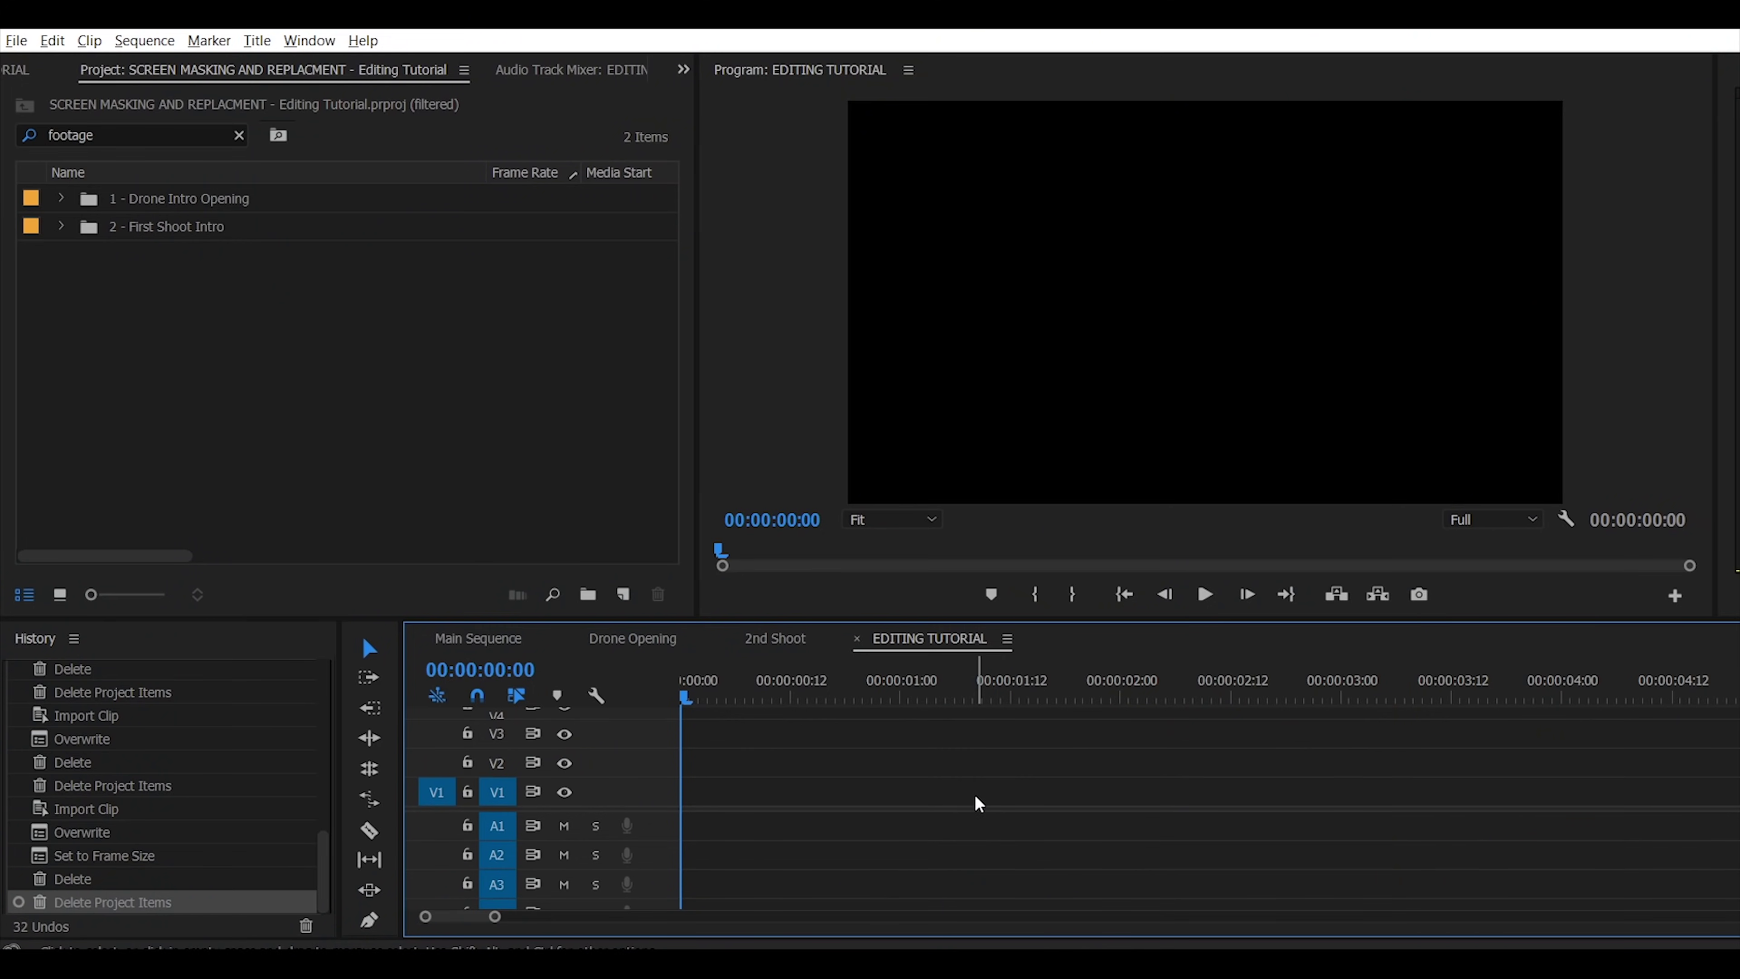
Import the clip Footage to EDIT - Screen Replacement and Masking from the Footage To Edit folder into the Premiere Pro project
{"action": "key", "text": "alt+Tab"}
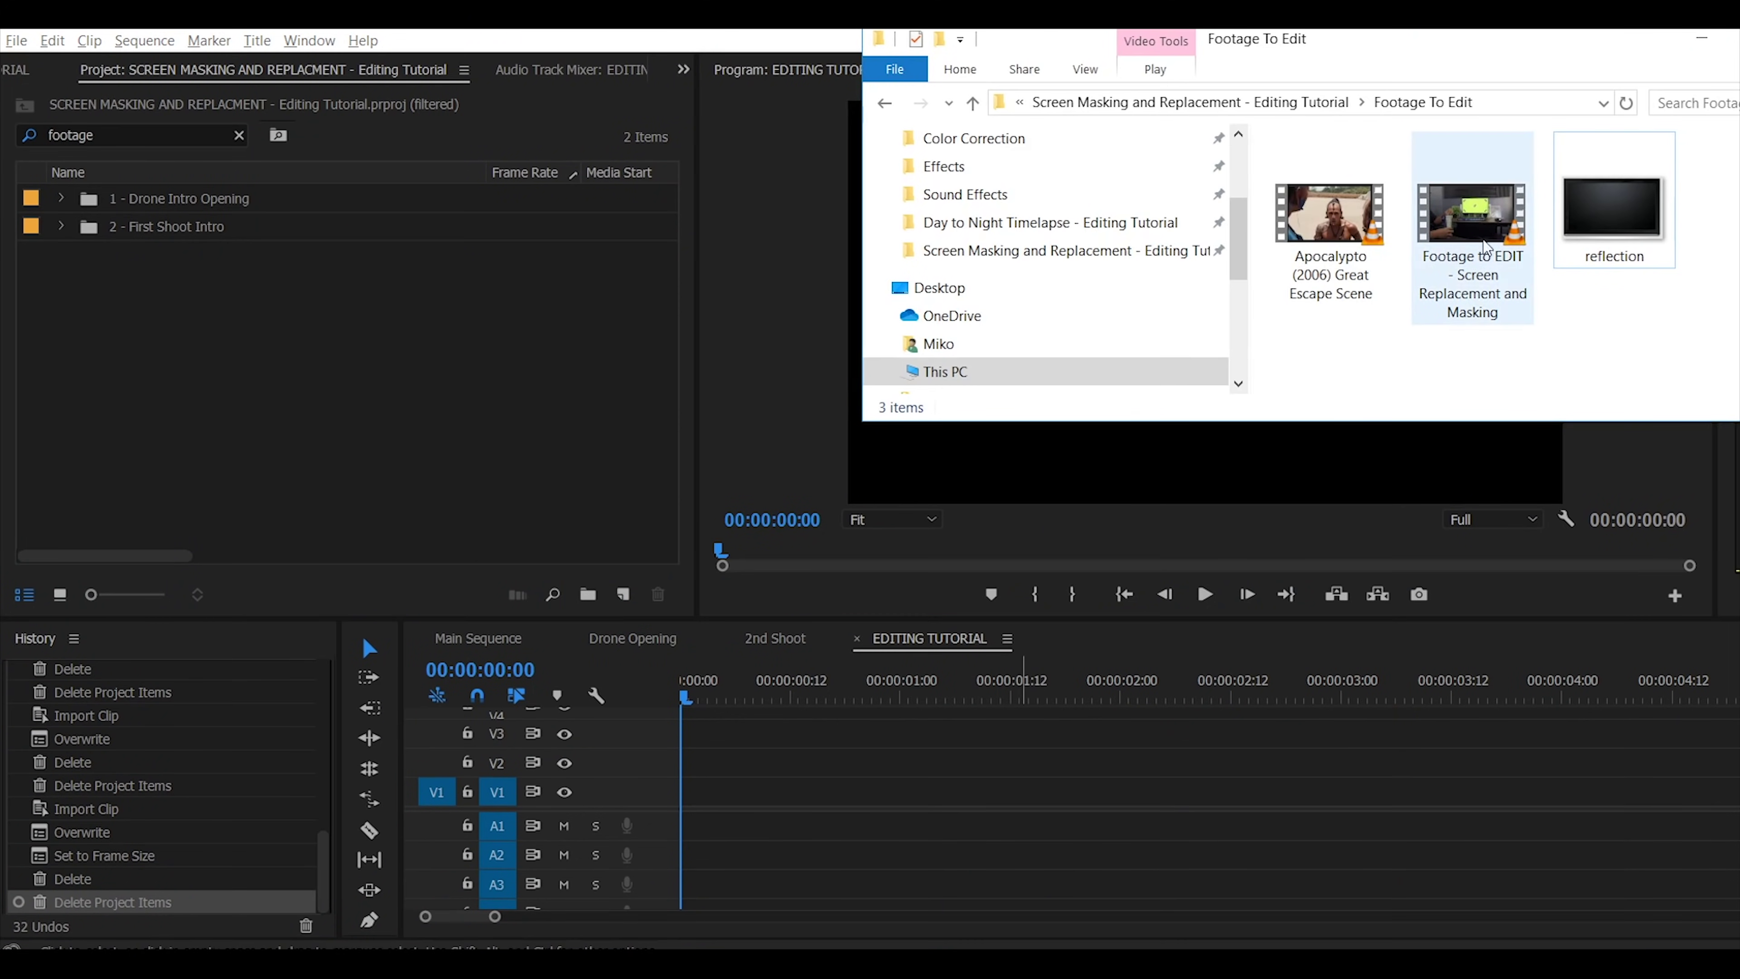
{"action": "left_click_drag", "start_coordinate": [1457, 269], "coordinate": [330, 428]}
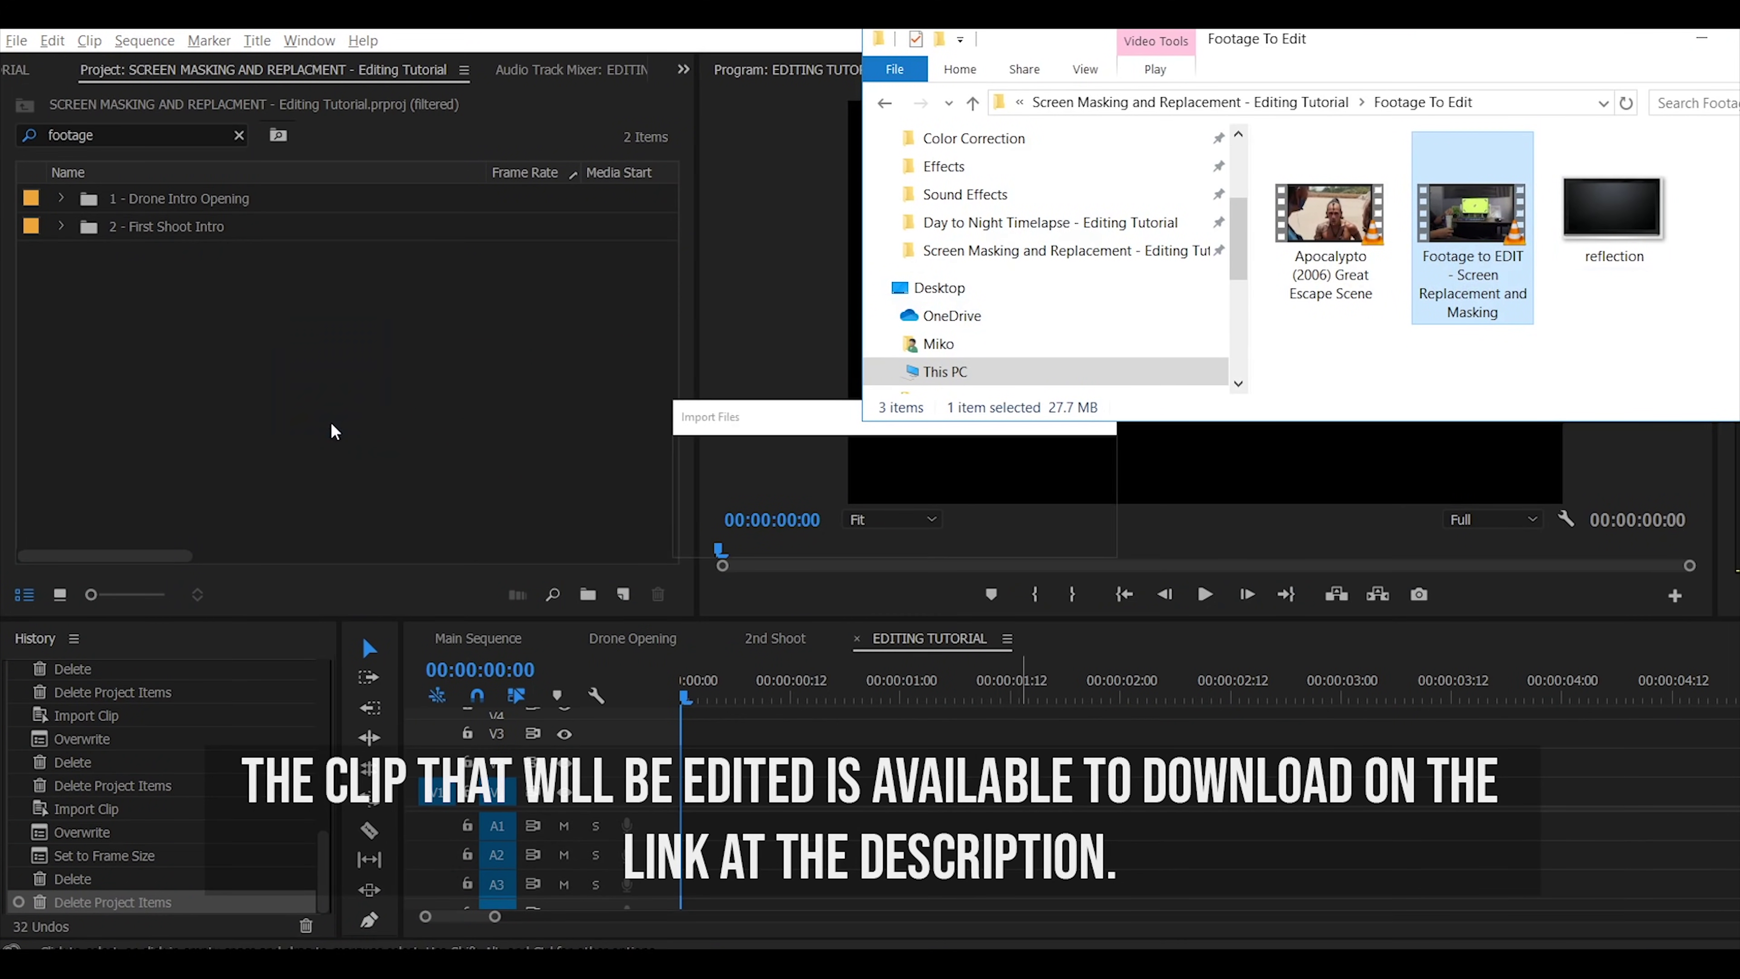
{"action": "left_click", "coordinate": [750, 32]}
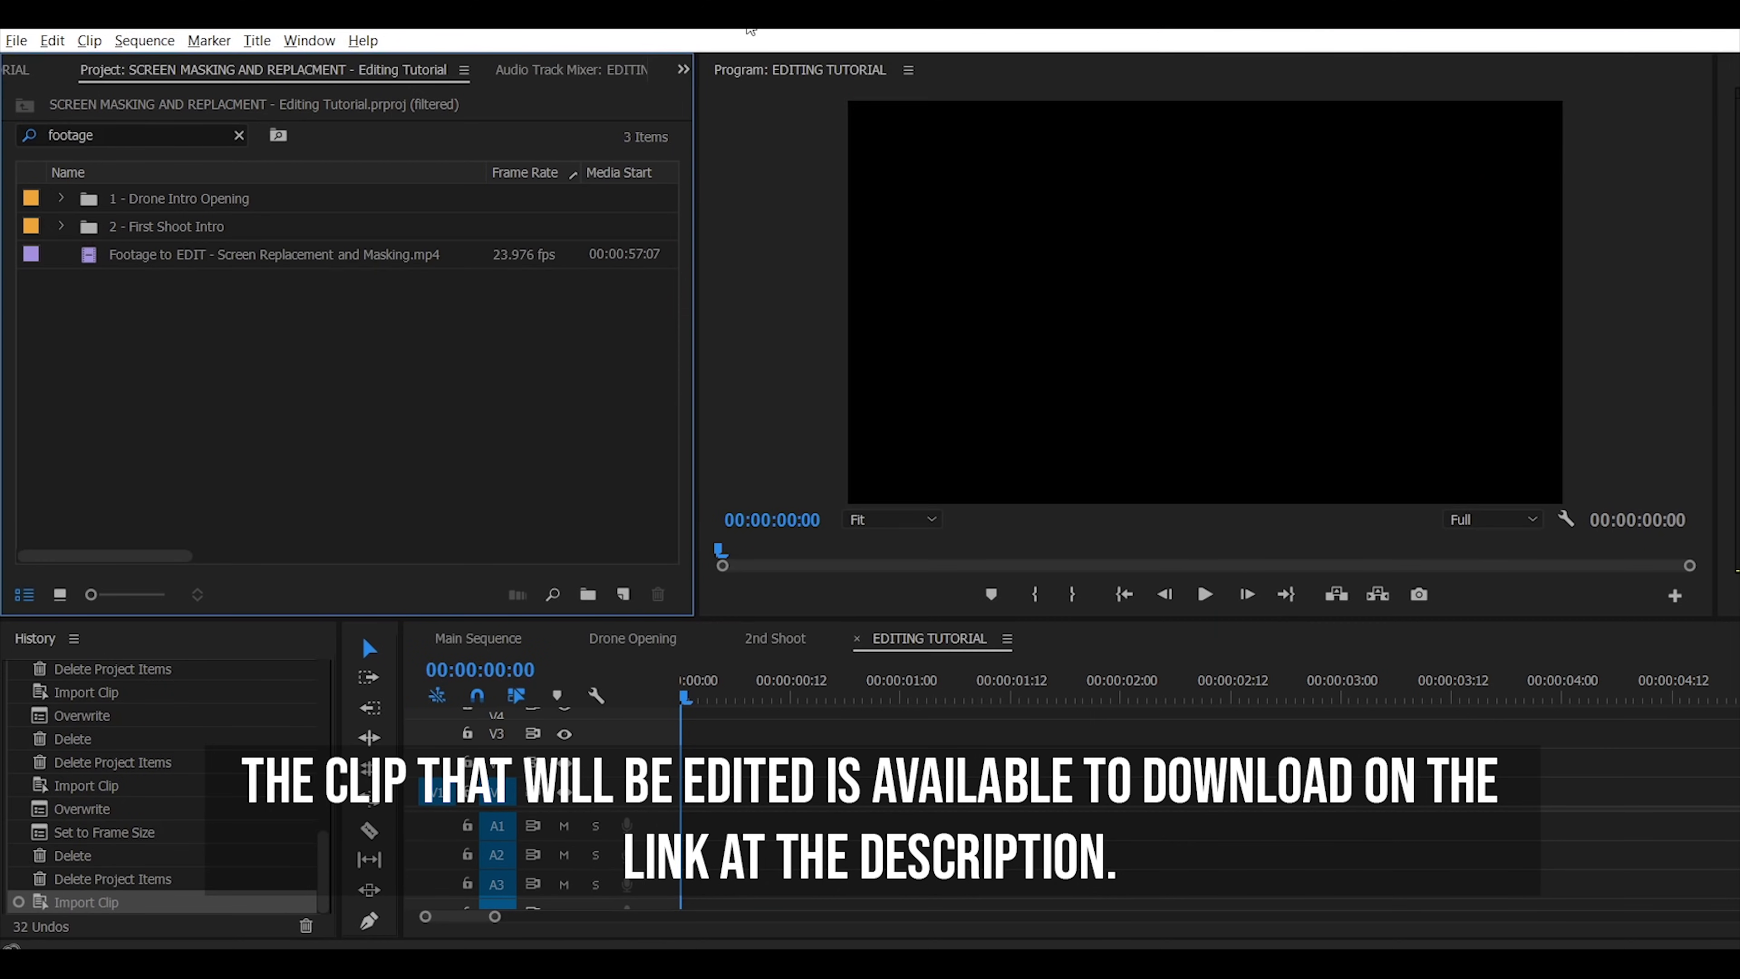
Place the imported clip at the start of V1, keeping the existing sequence settings, and set it to frame size
{"action": "left_click_drag", "start_coordinate": [89, 256], "coordinate": [686, 796]}
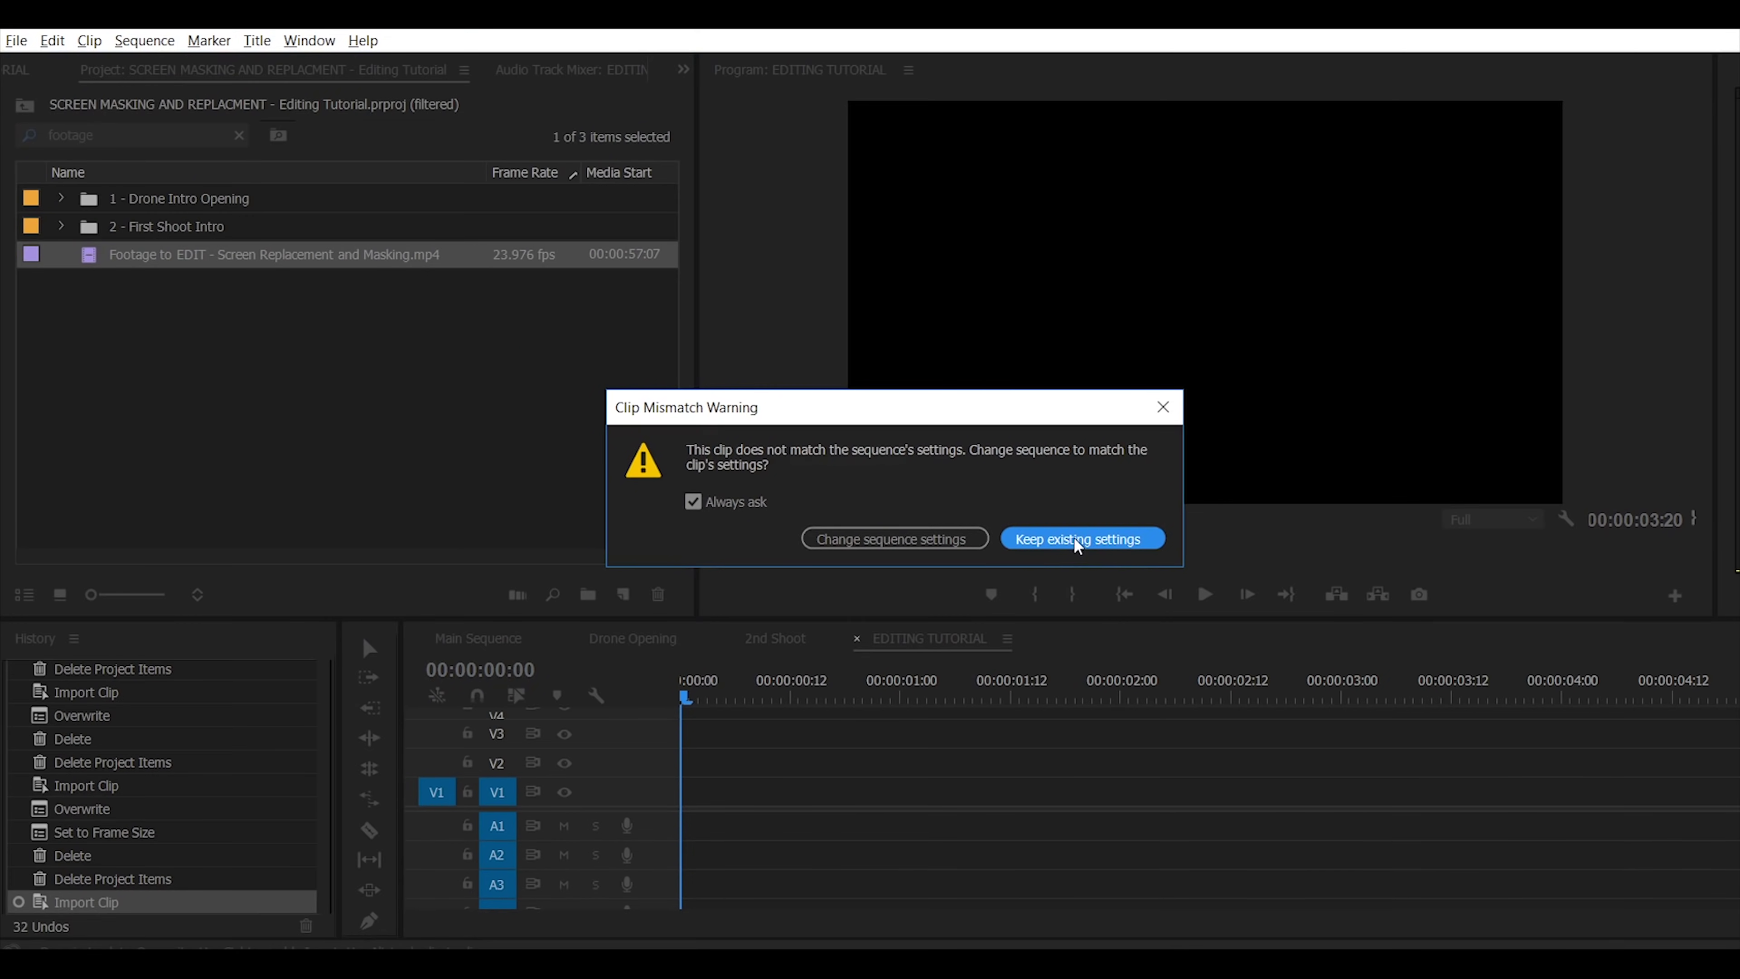
{"action": "left_click", "coordinate": [1078, 542]}
{"action": "left_click", "coordinate": [936, 799]}
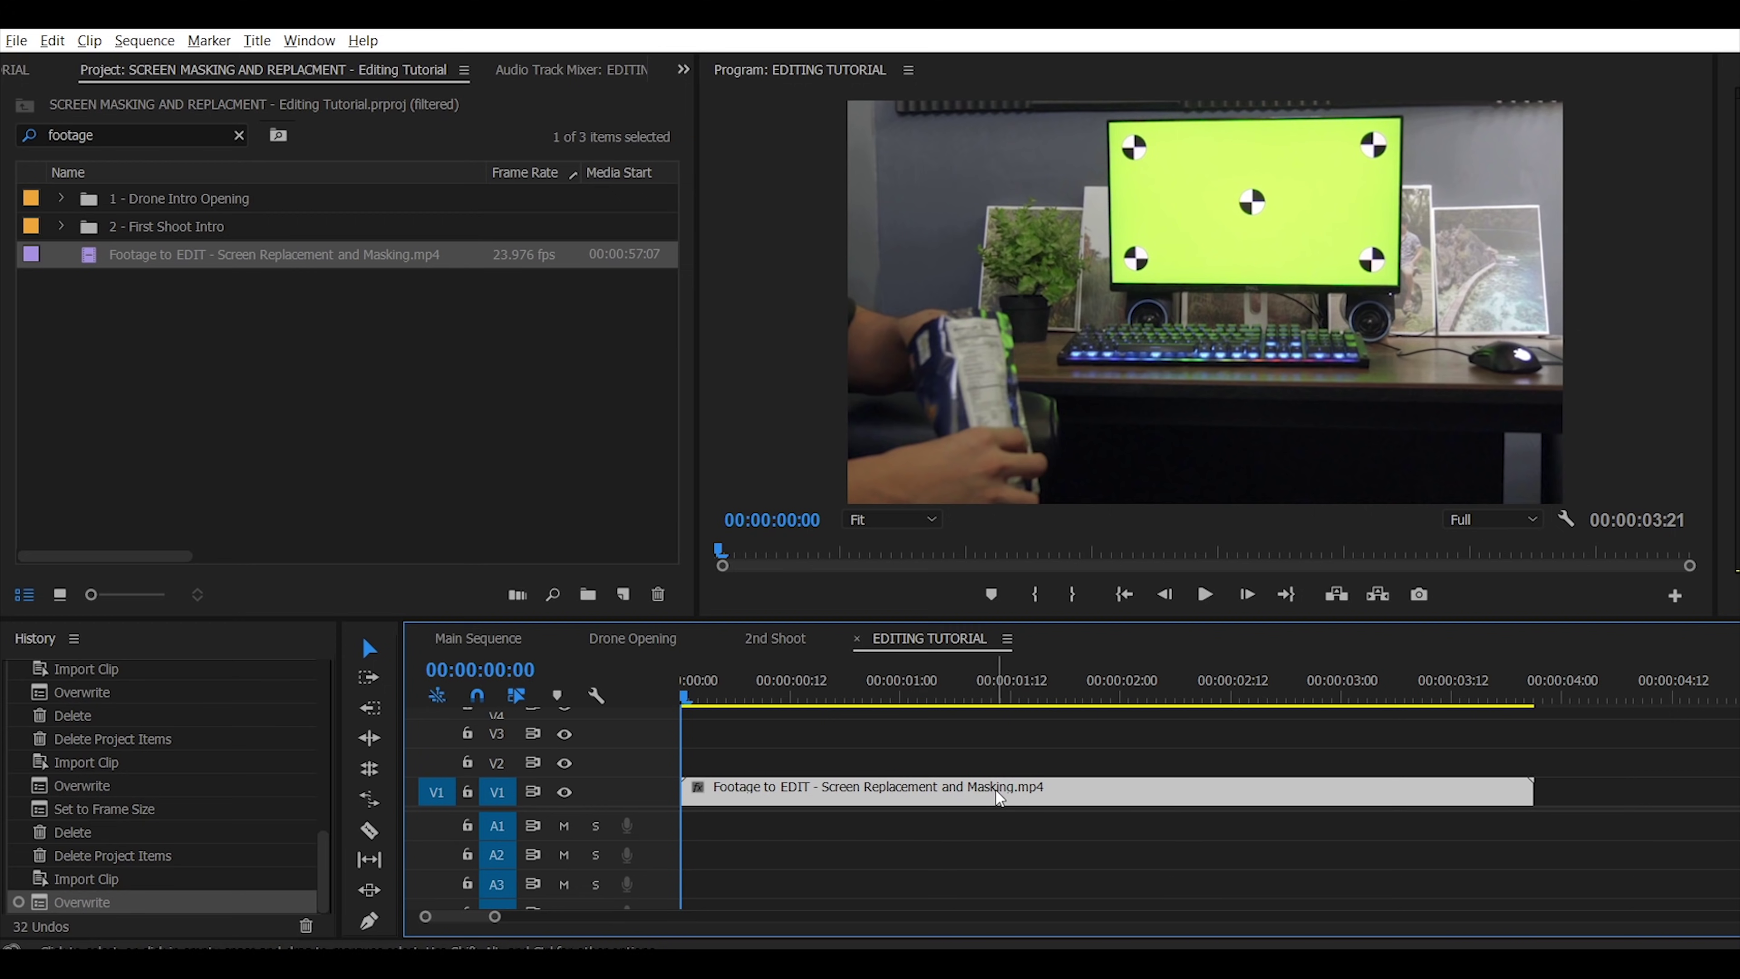
{"action": "right_click", "coordinate": [1012, 797]}
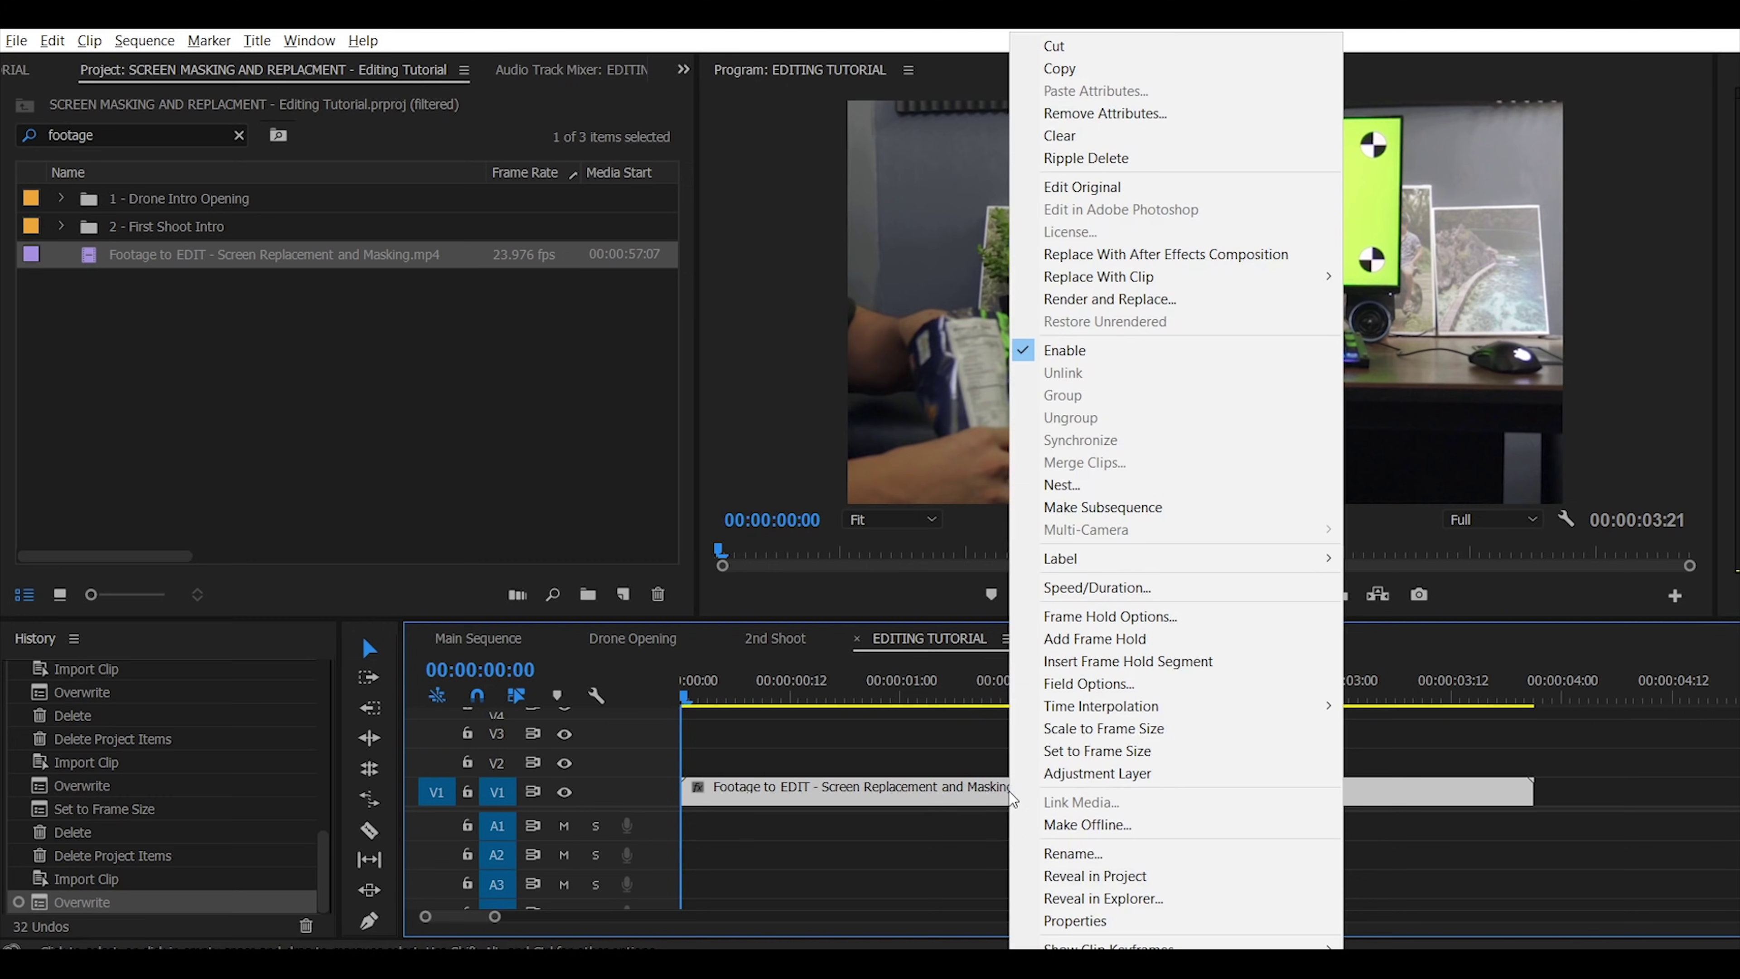
{"action": "left_click", "coordinate": [1059, 752]}
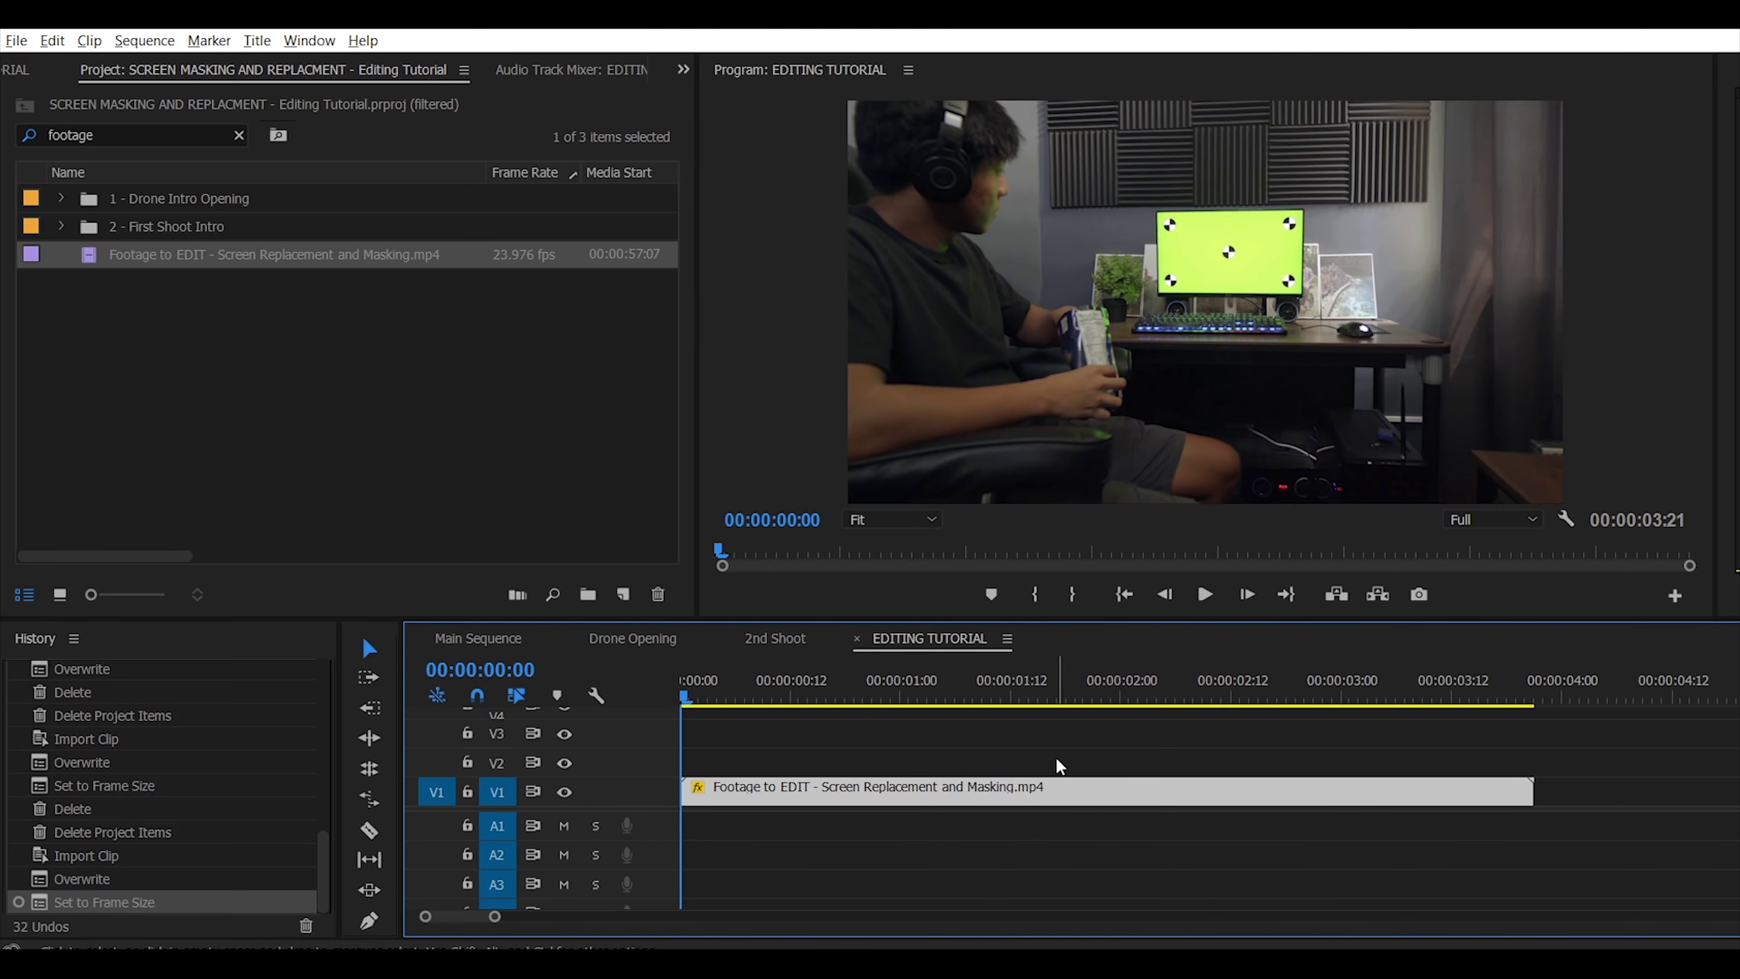
Replace the timeline clip with an After Effects composition, saving its project as EDIT SCREEN REPLACEMENT, and preview the footage
{"action": "right_click", "coordinate": [995, 795]}
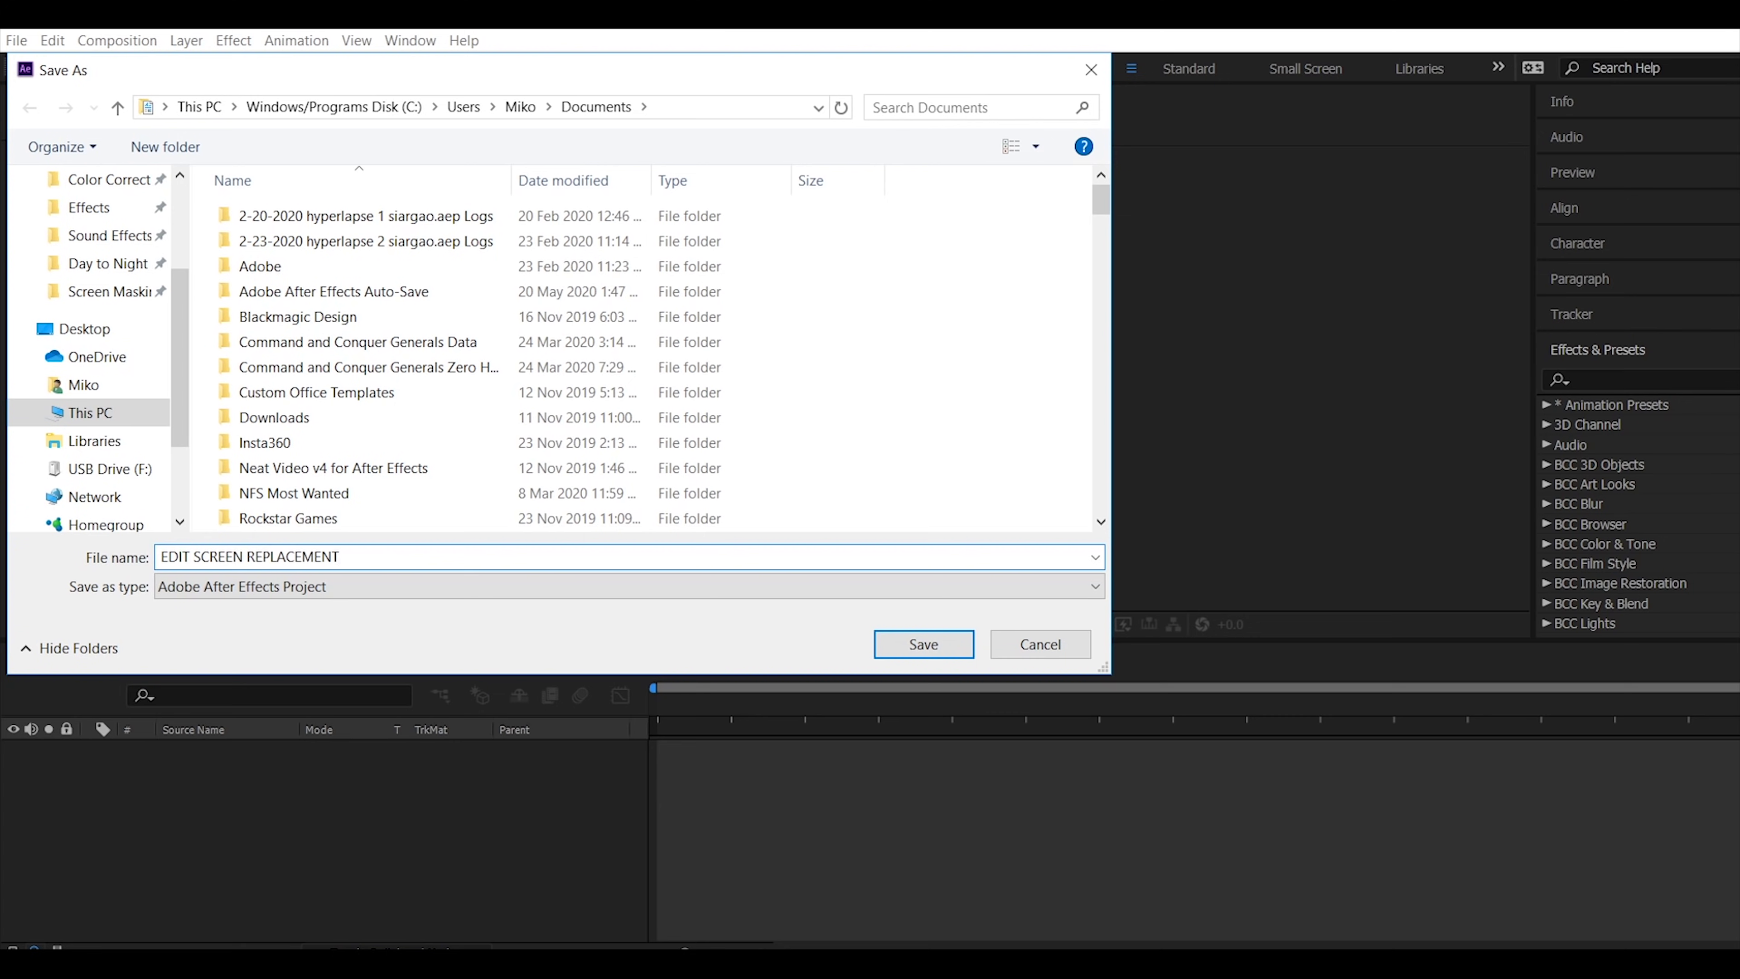
{"action": "key", "text": "Return"}
{"action": "key", "text": "space"}
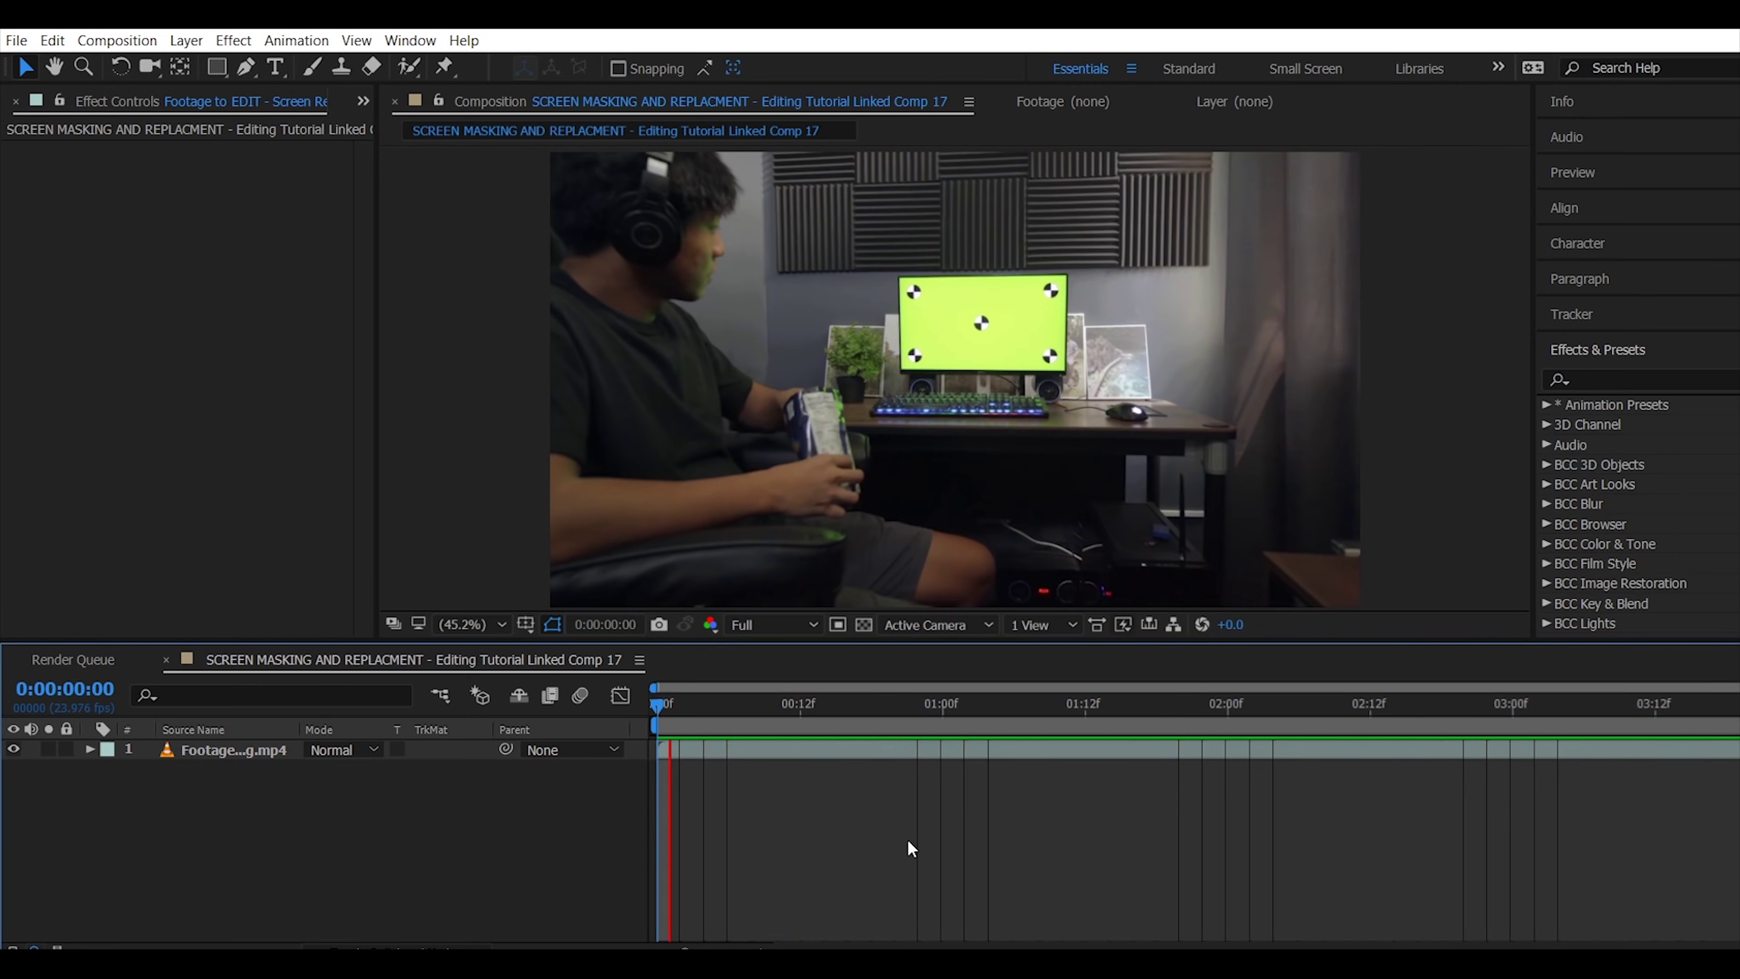
{"action": "key", "text": "space"}
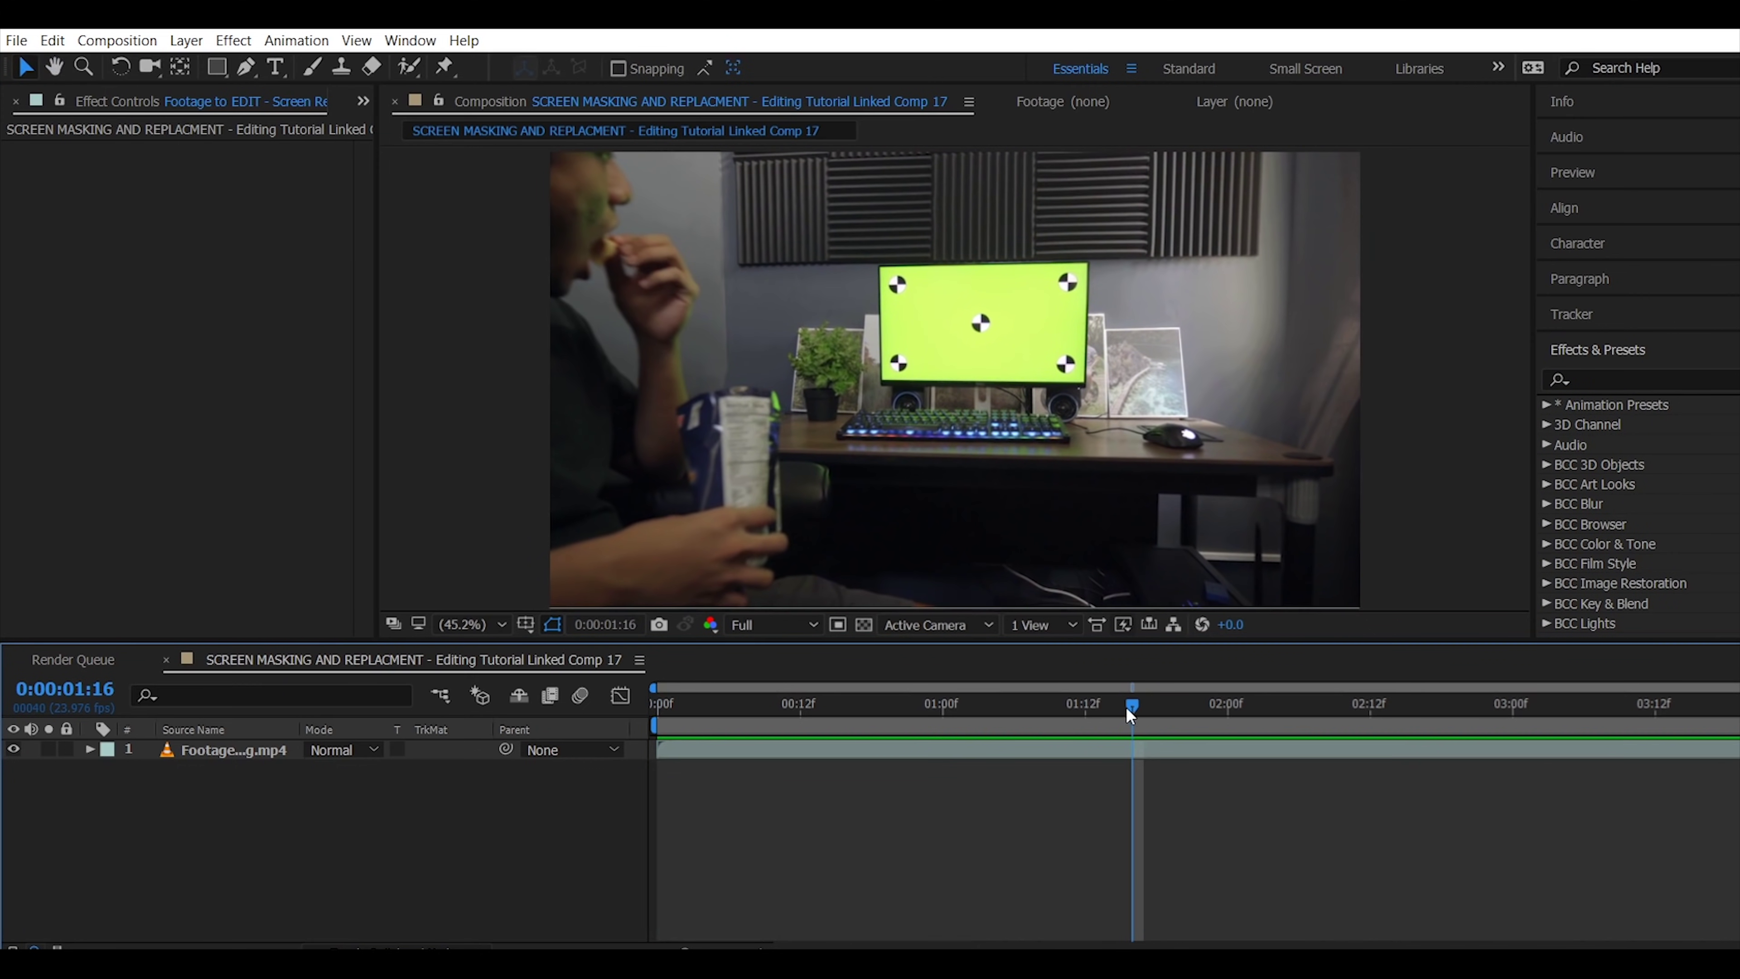
{"action": "left_click_drag", "start_coordinate": [1129, 706], "coordinate": [606, 739]}
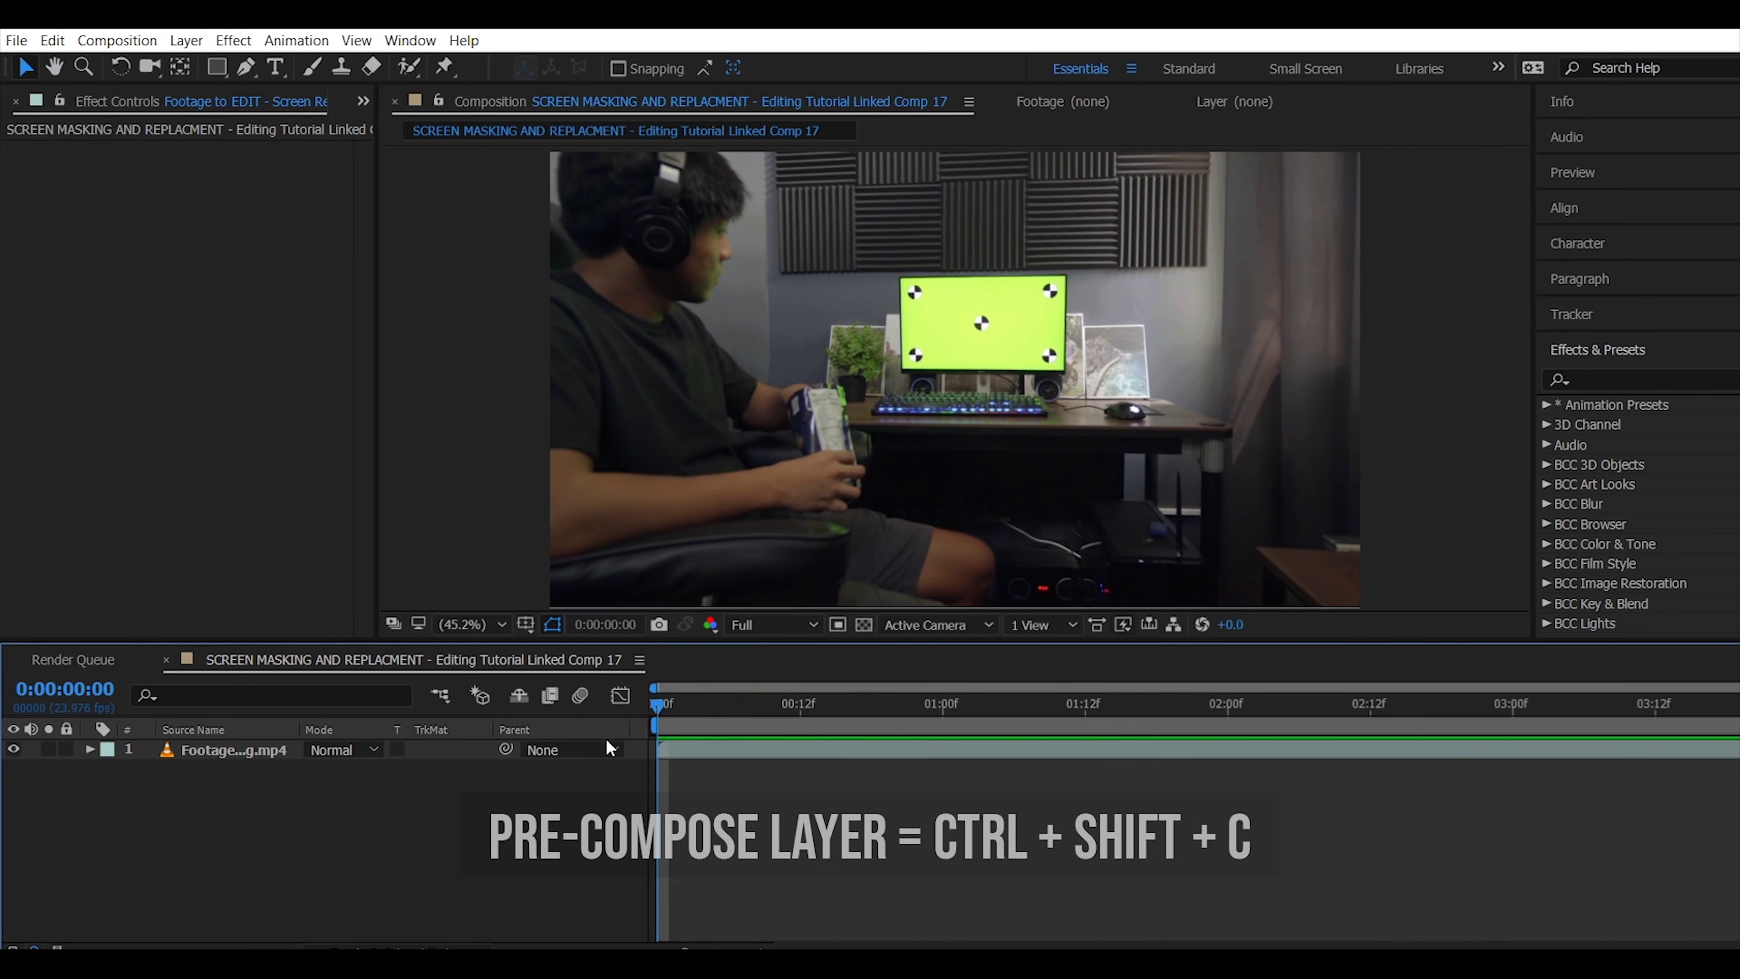
Pre-compose the footage layer, moving all attributes into the new composition
{"action": "left_click", "coordinate": [248, 751]}
{"action": "key", "text": "ctrl+shift+c"}
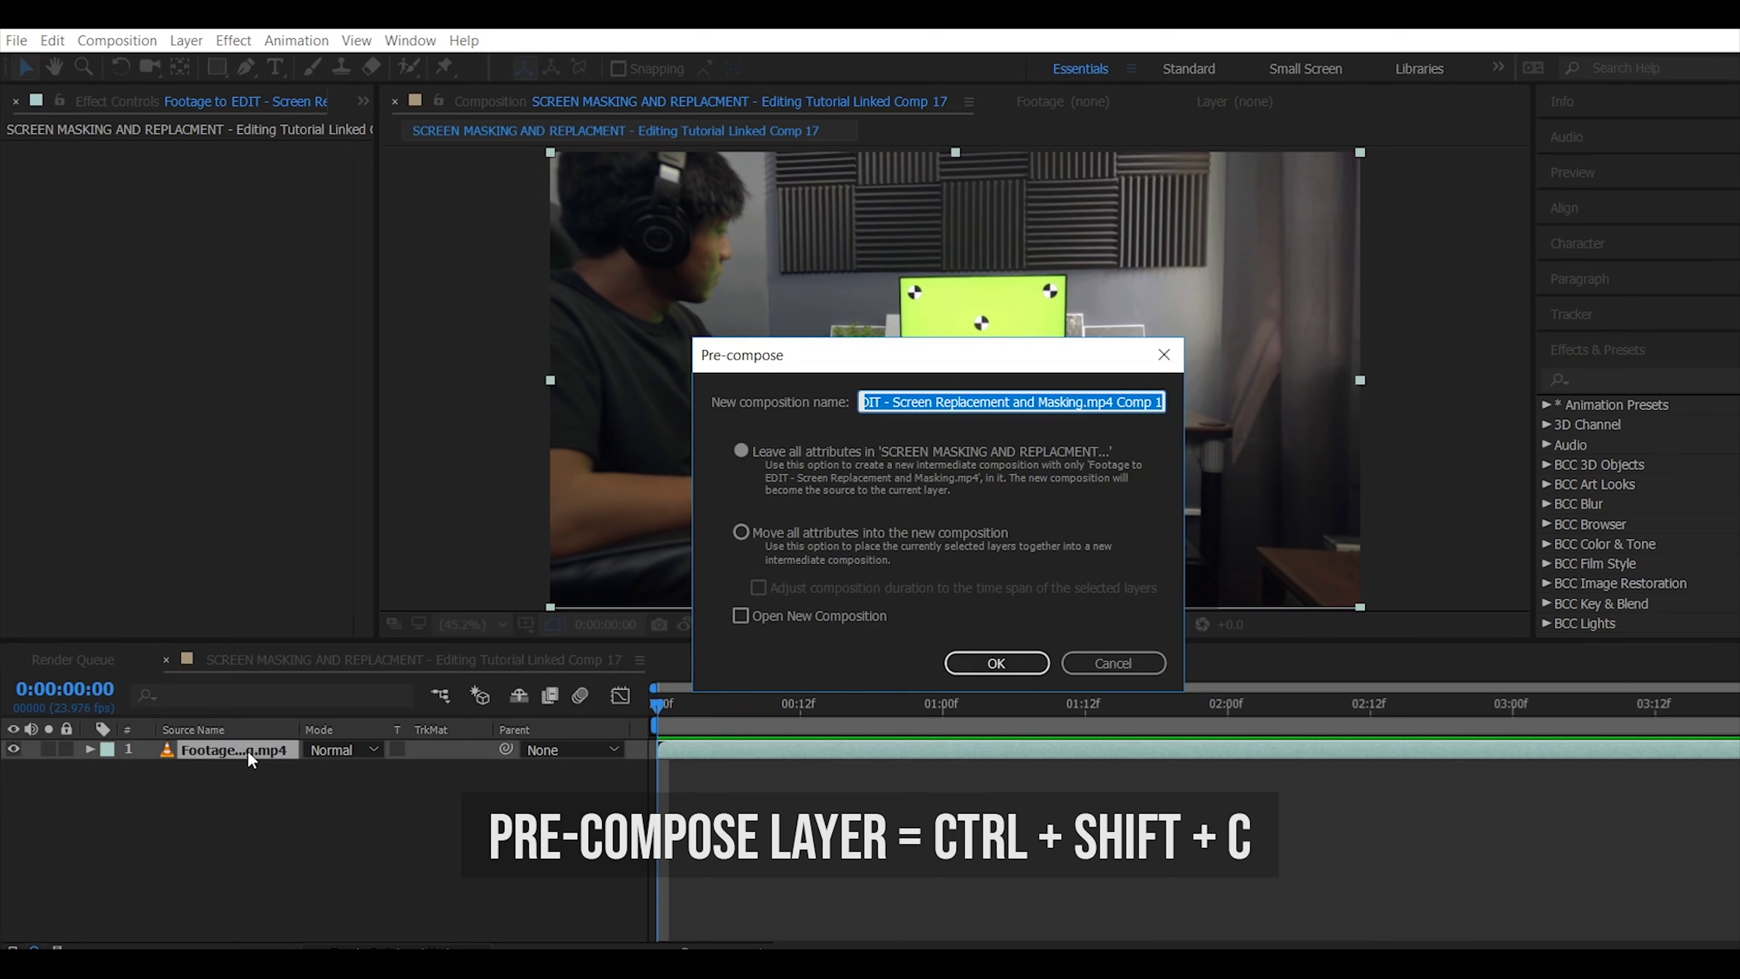
{"action": "left_click", "coordinate": [744, 538]}
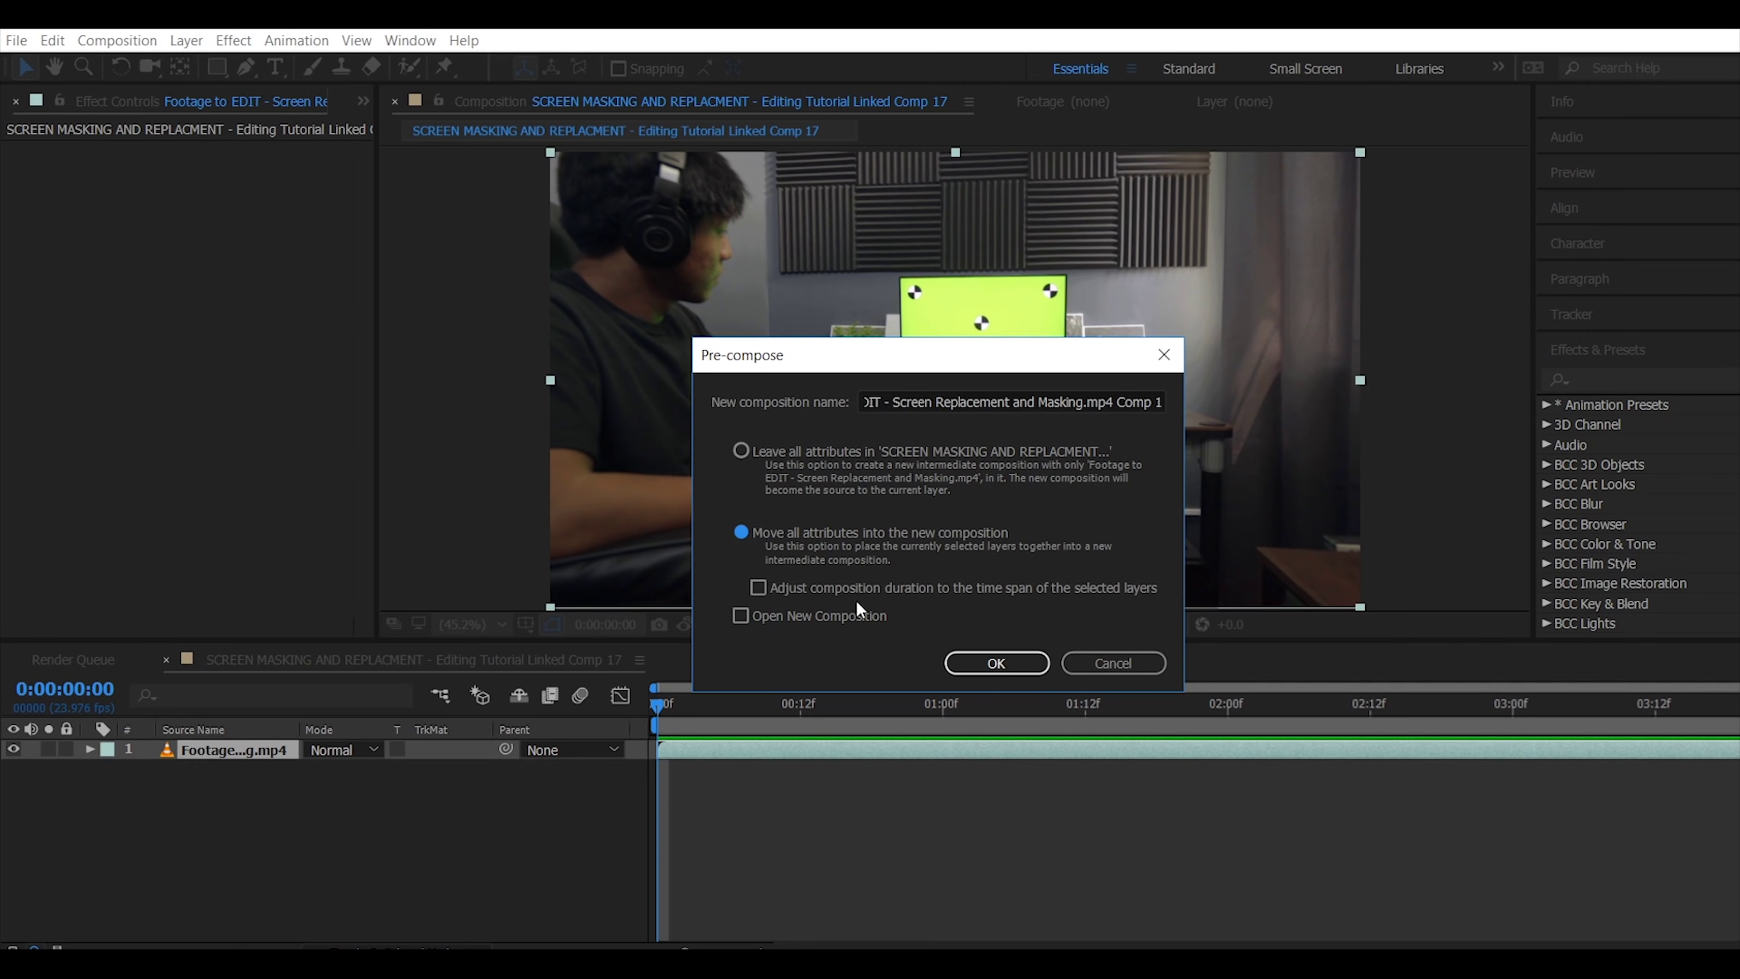
{"action": "left_click", "coordinate": [962, 670]}
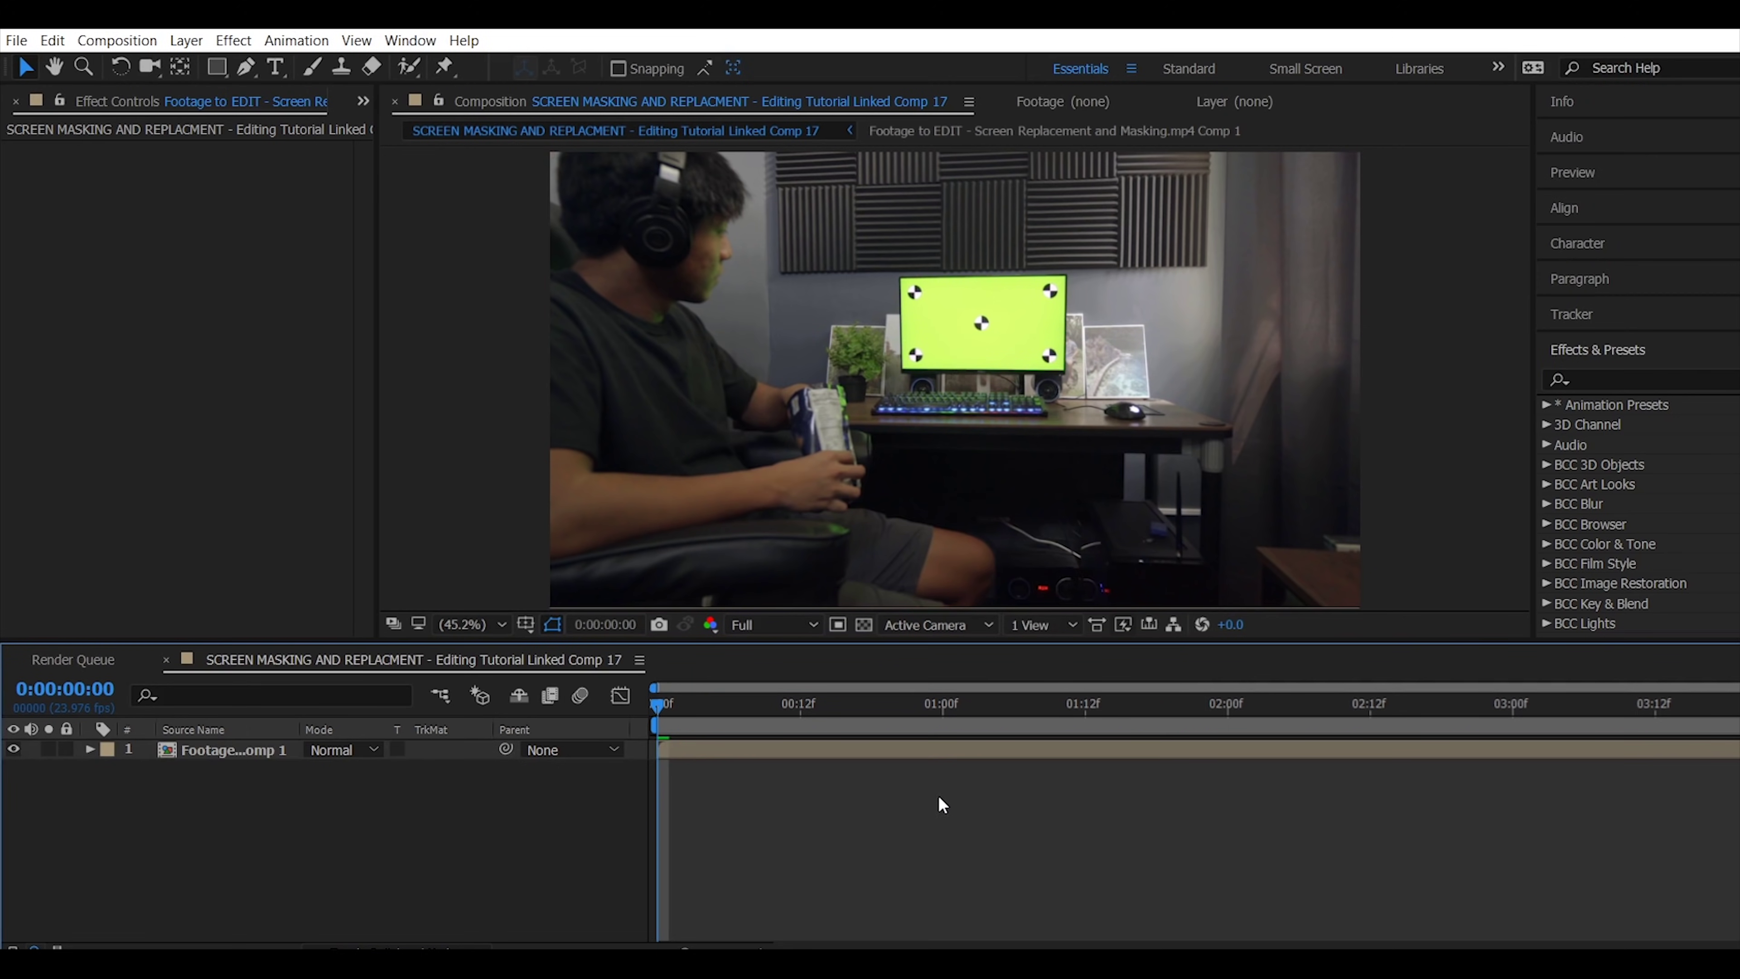
Find the Mocha Pro effect and apply it to the pre-composed footage layer
{"action": "type", "text": "mocha pro"}
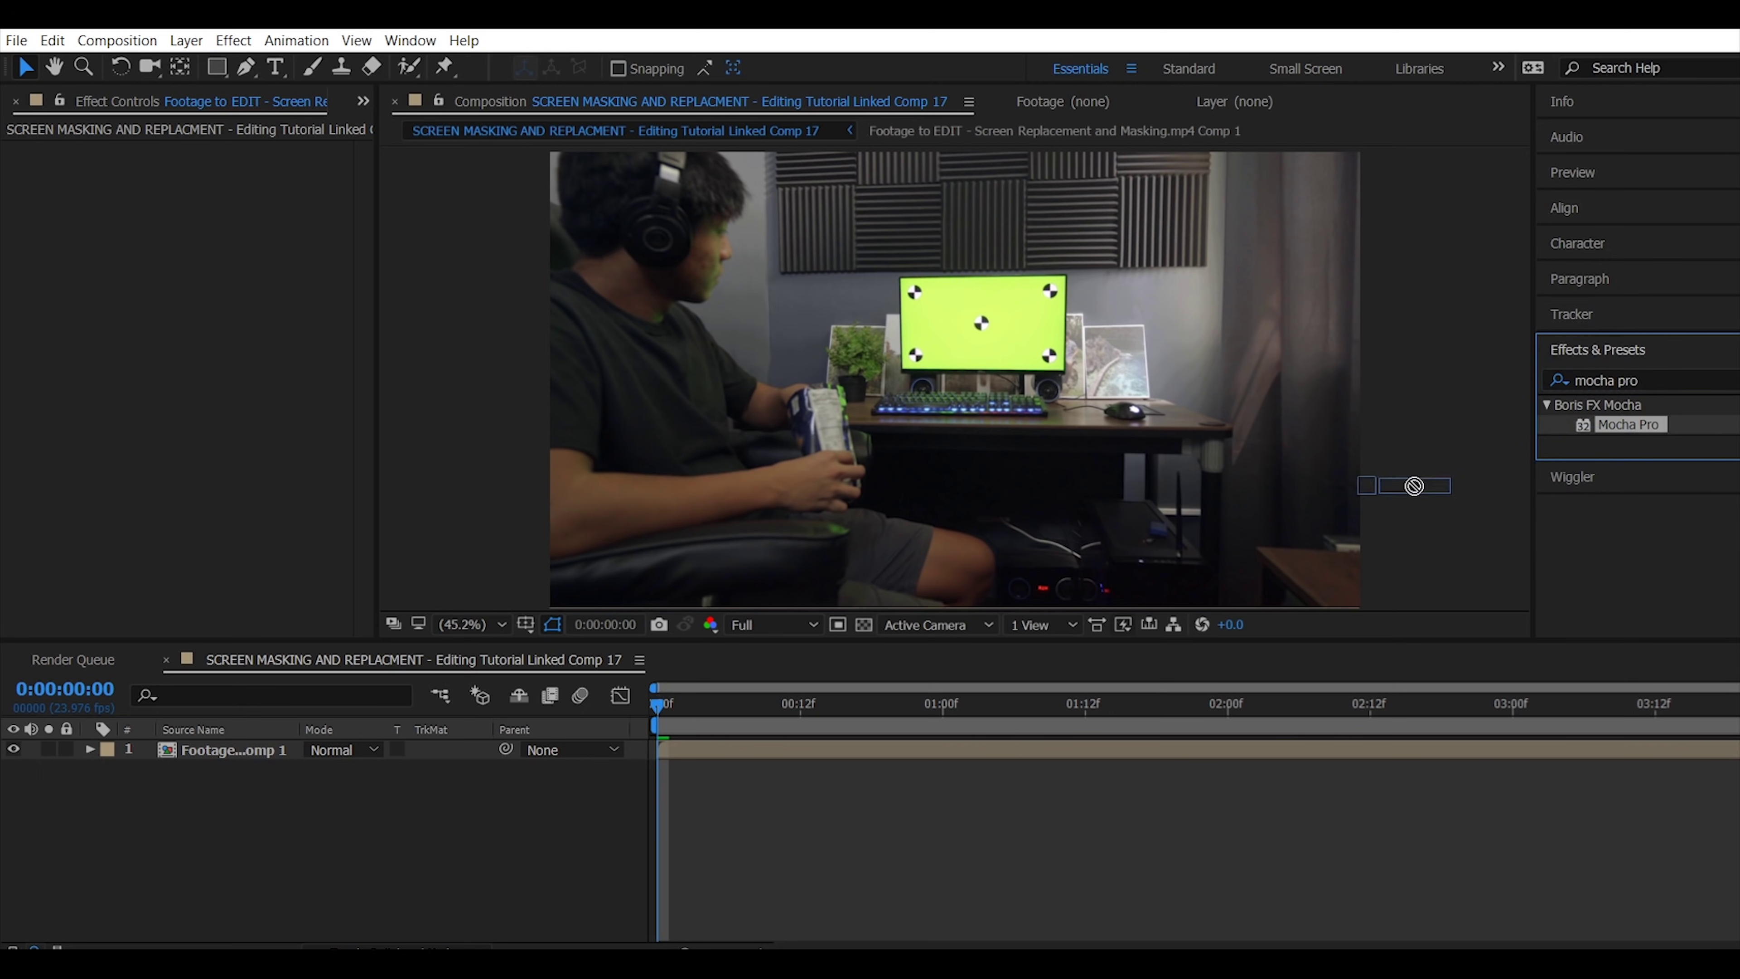
{"action": "left_click_drag", "start_coordinate": [1415, 485], "coordinate": [256, 750]}
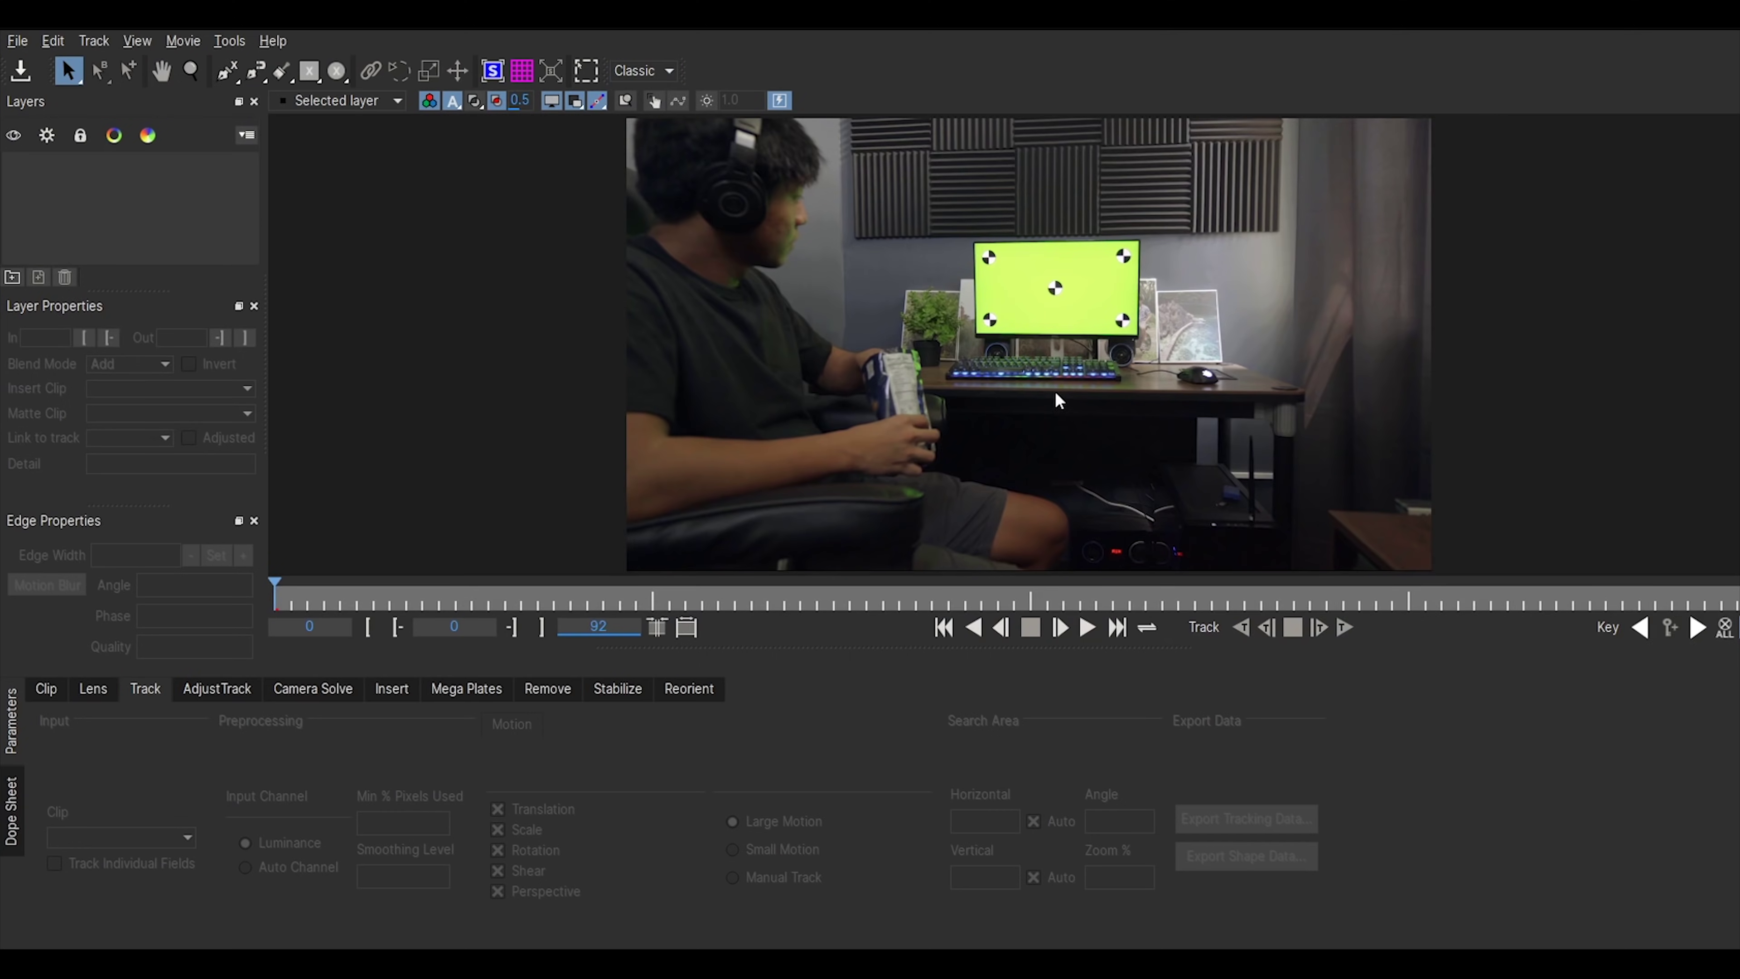
Play the clip in Mocha Pro and move to its last frame, 92
{"action": "key", "text": "space"}
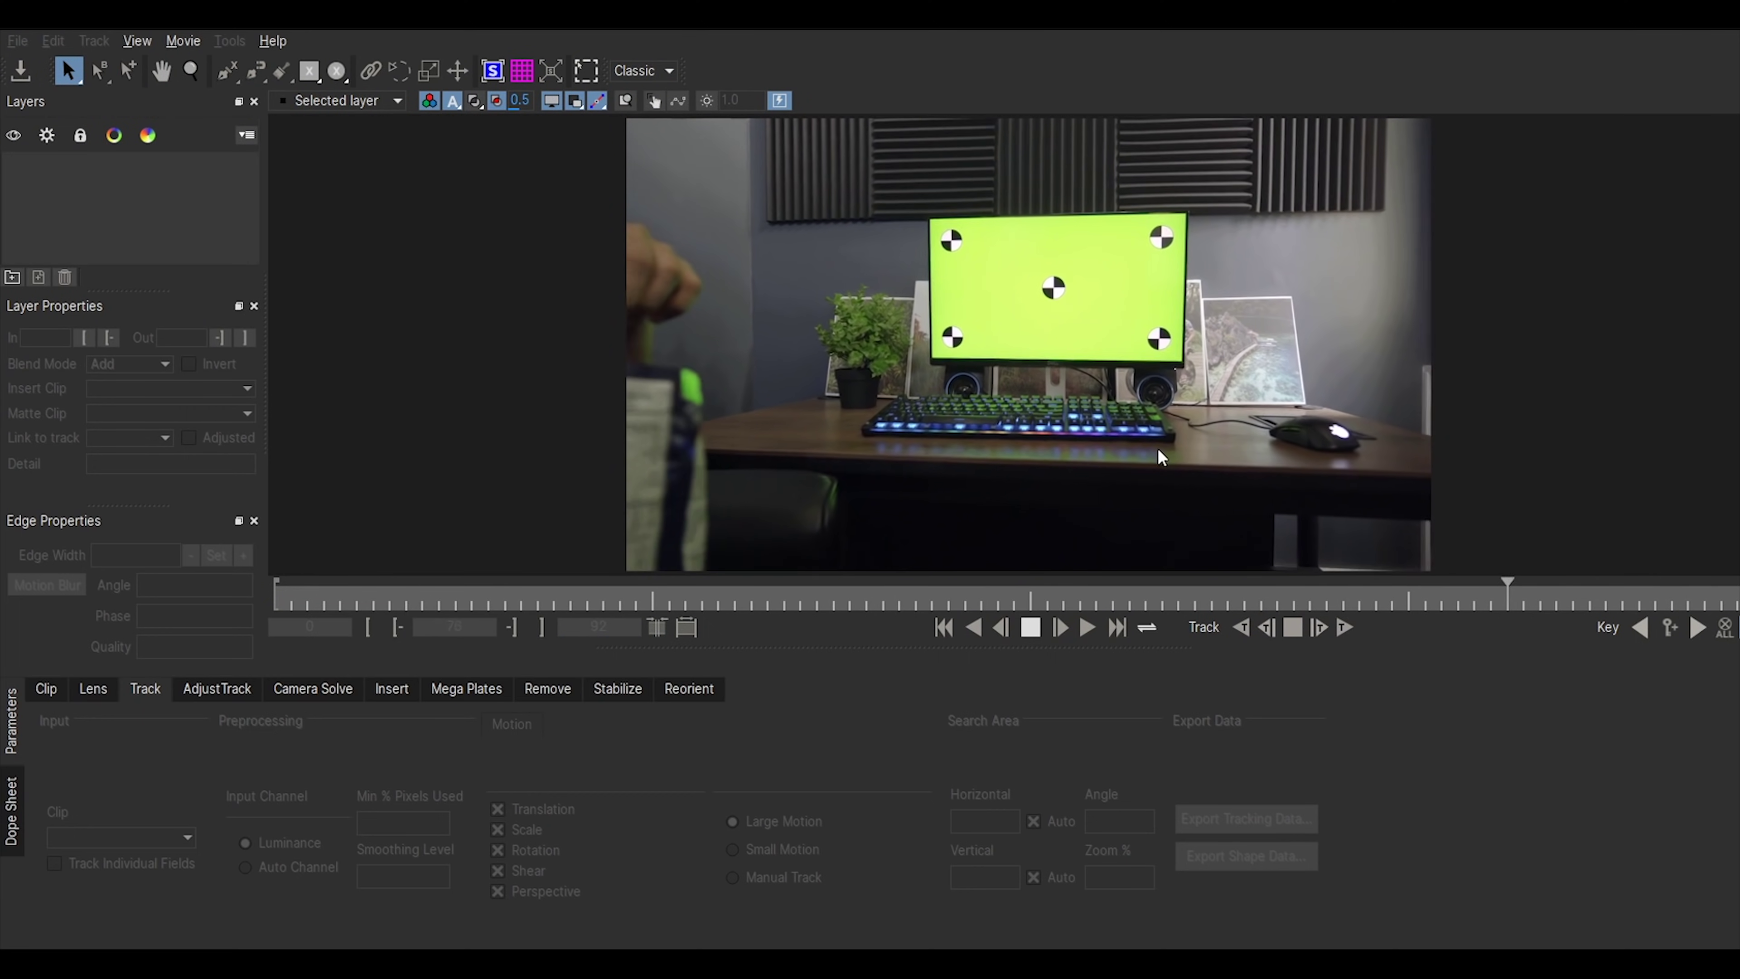
{"action": "key", "text": "space"}
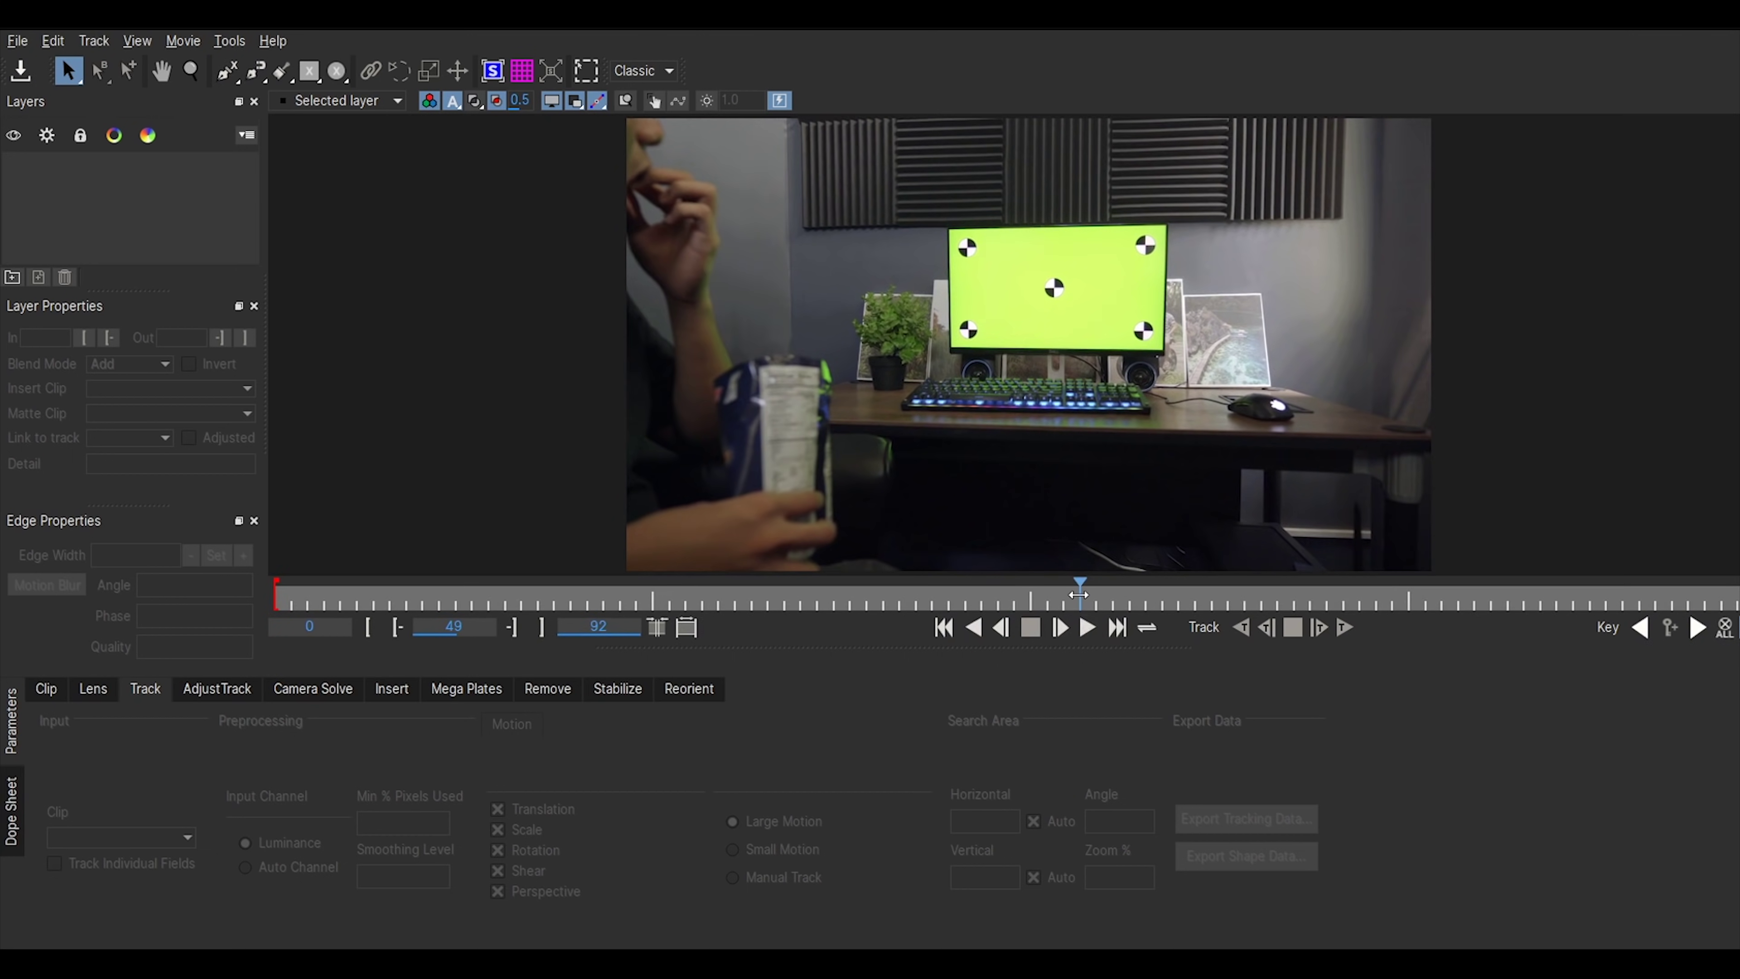
{"action": "left_click_drag", "start_coordinate": [1080, 595], "coordinate": [1739, 595]}
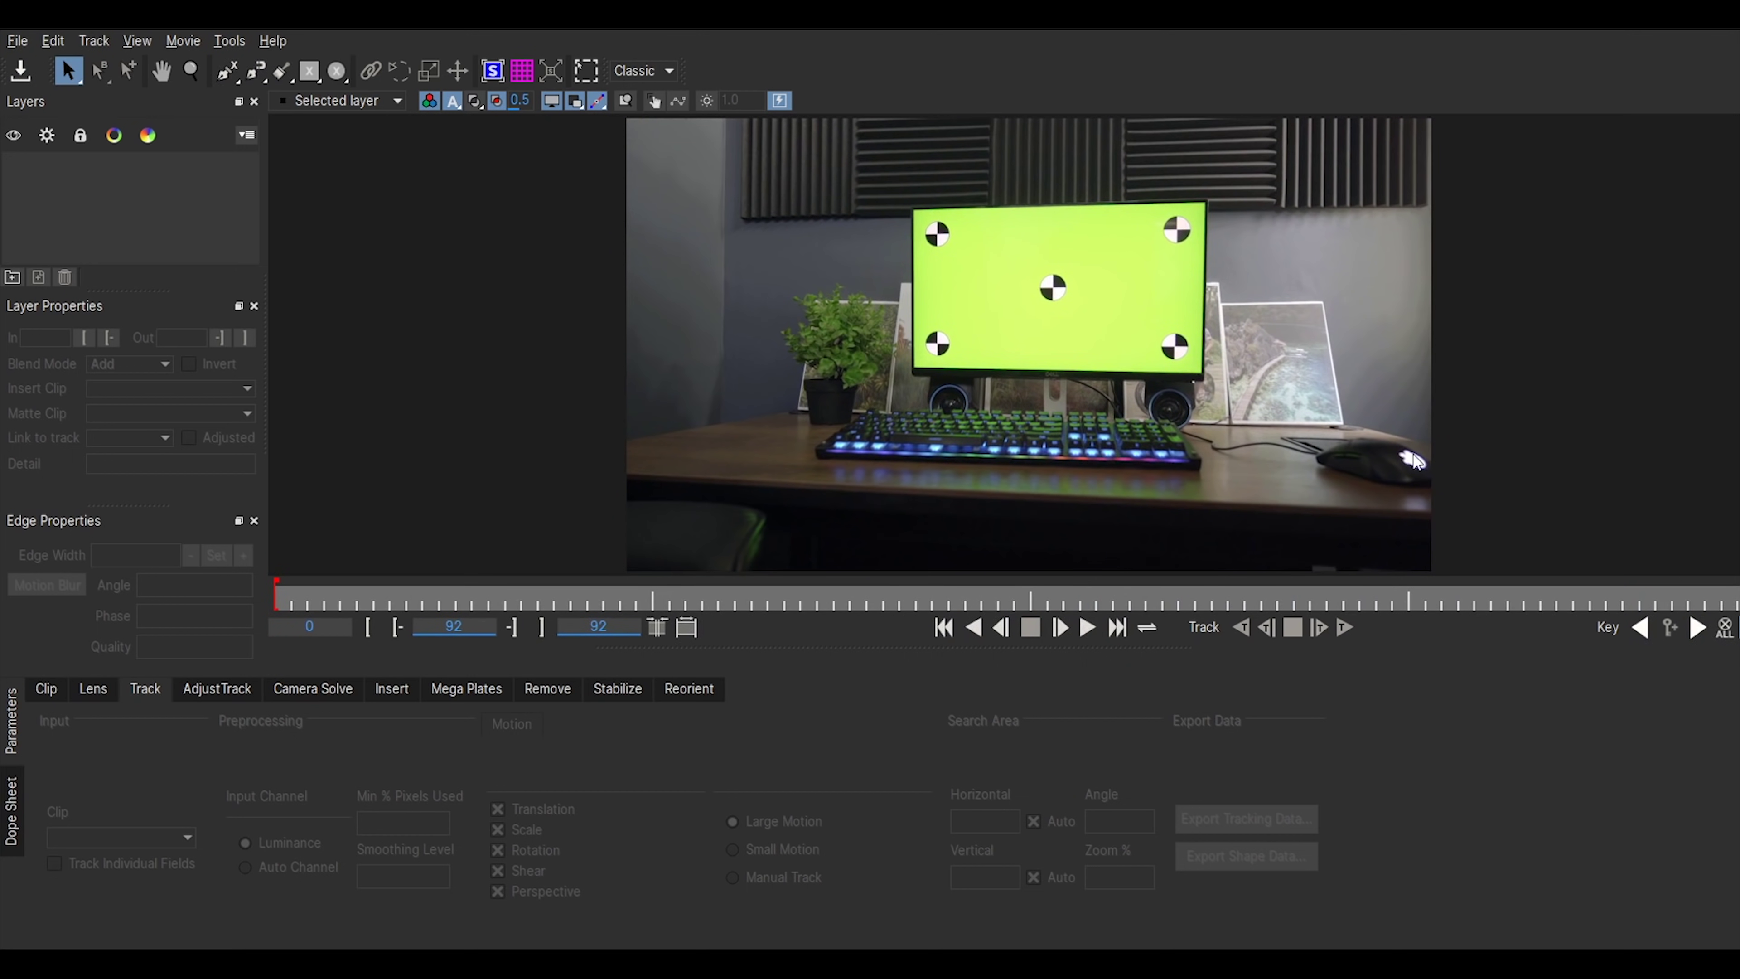
Examine the green monitor screen and its tracking markers on the last frame up close
{"action": "key", "text": "z"}
{"action": "left_click_drag", "start_coordinate": [1201, 292], "coordinate": [1192, 369]}
{"action": "key", "text": "x"}
{"action": "key", "text": "z"}
{"action": "mouse_move", "coordinate": [1106, 312]}
{"action": "left_mouse_down"}
{"action": "mouse_move", "coordinate": [1040, 269]}
{"action": "mouse_move", "coordinate": [1040, 241]}
{"action": "mouse_move", "coordinate": [1019, 336]}
{"action": "mouse_move", "coordinate": [1041, 209]}
{"action": "mouse_move", "coordinate": [1033, 263]}
{"action": "left_mouse_up"}
{"action": "key", "text": "x"}
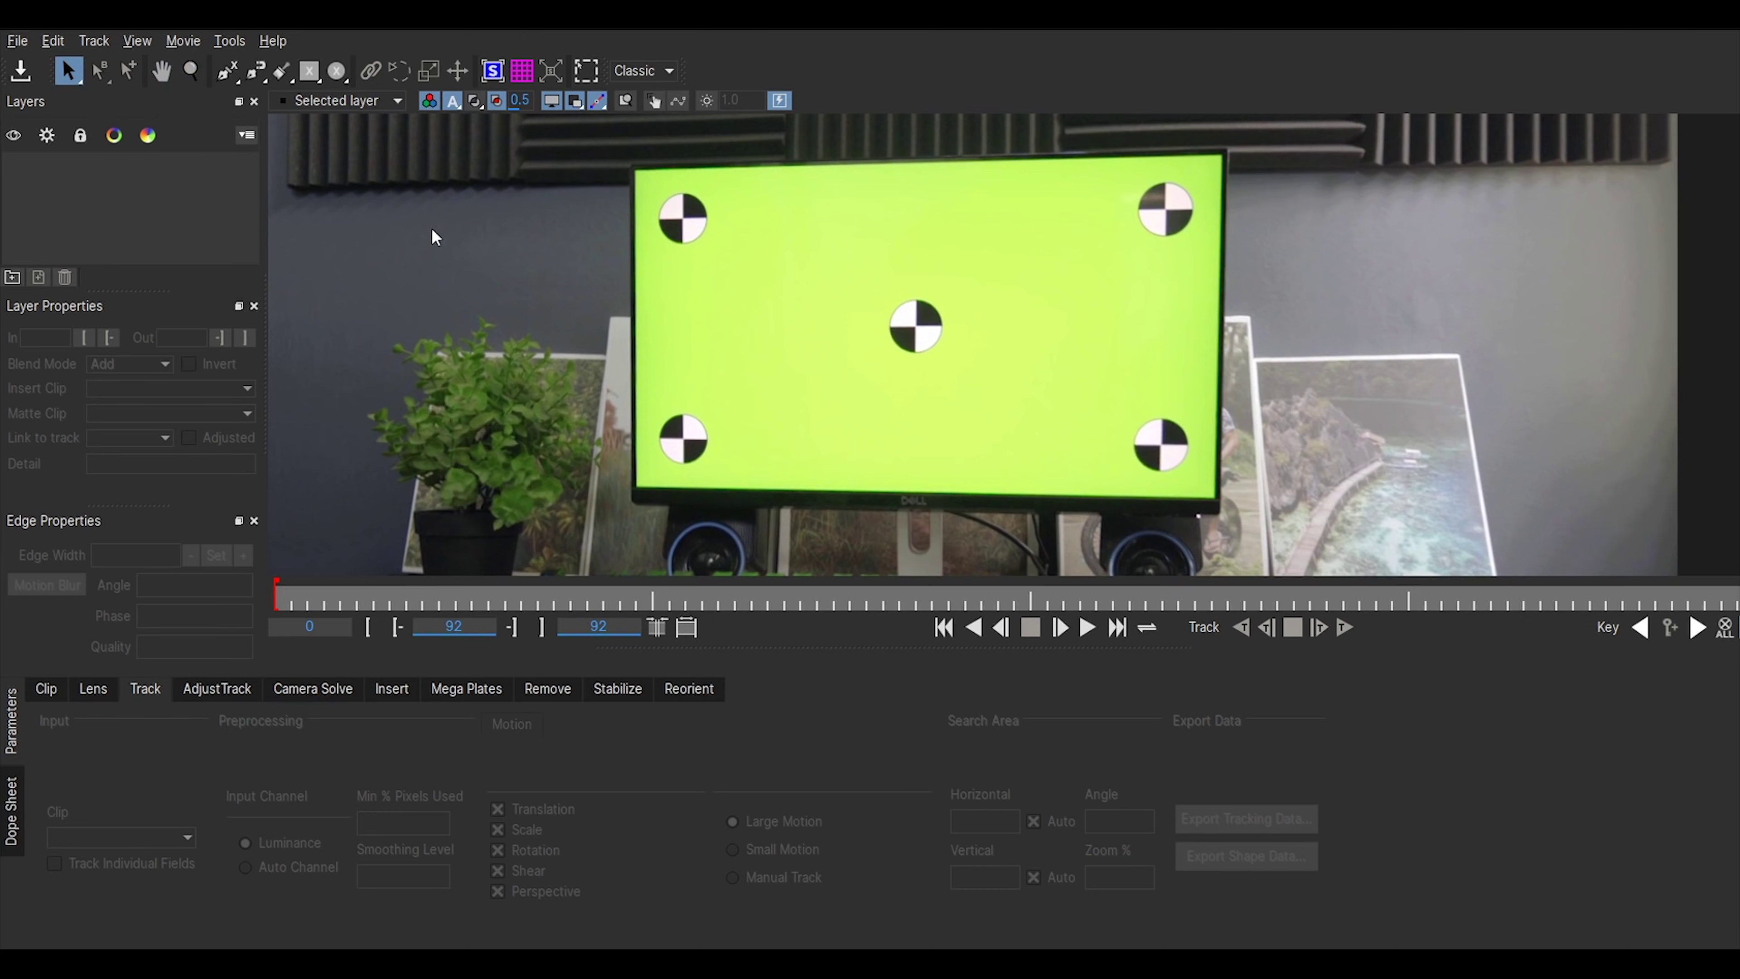
{"action": "key", "text": "z"}
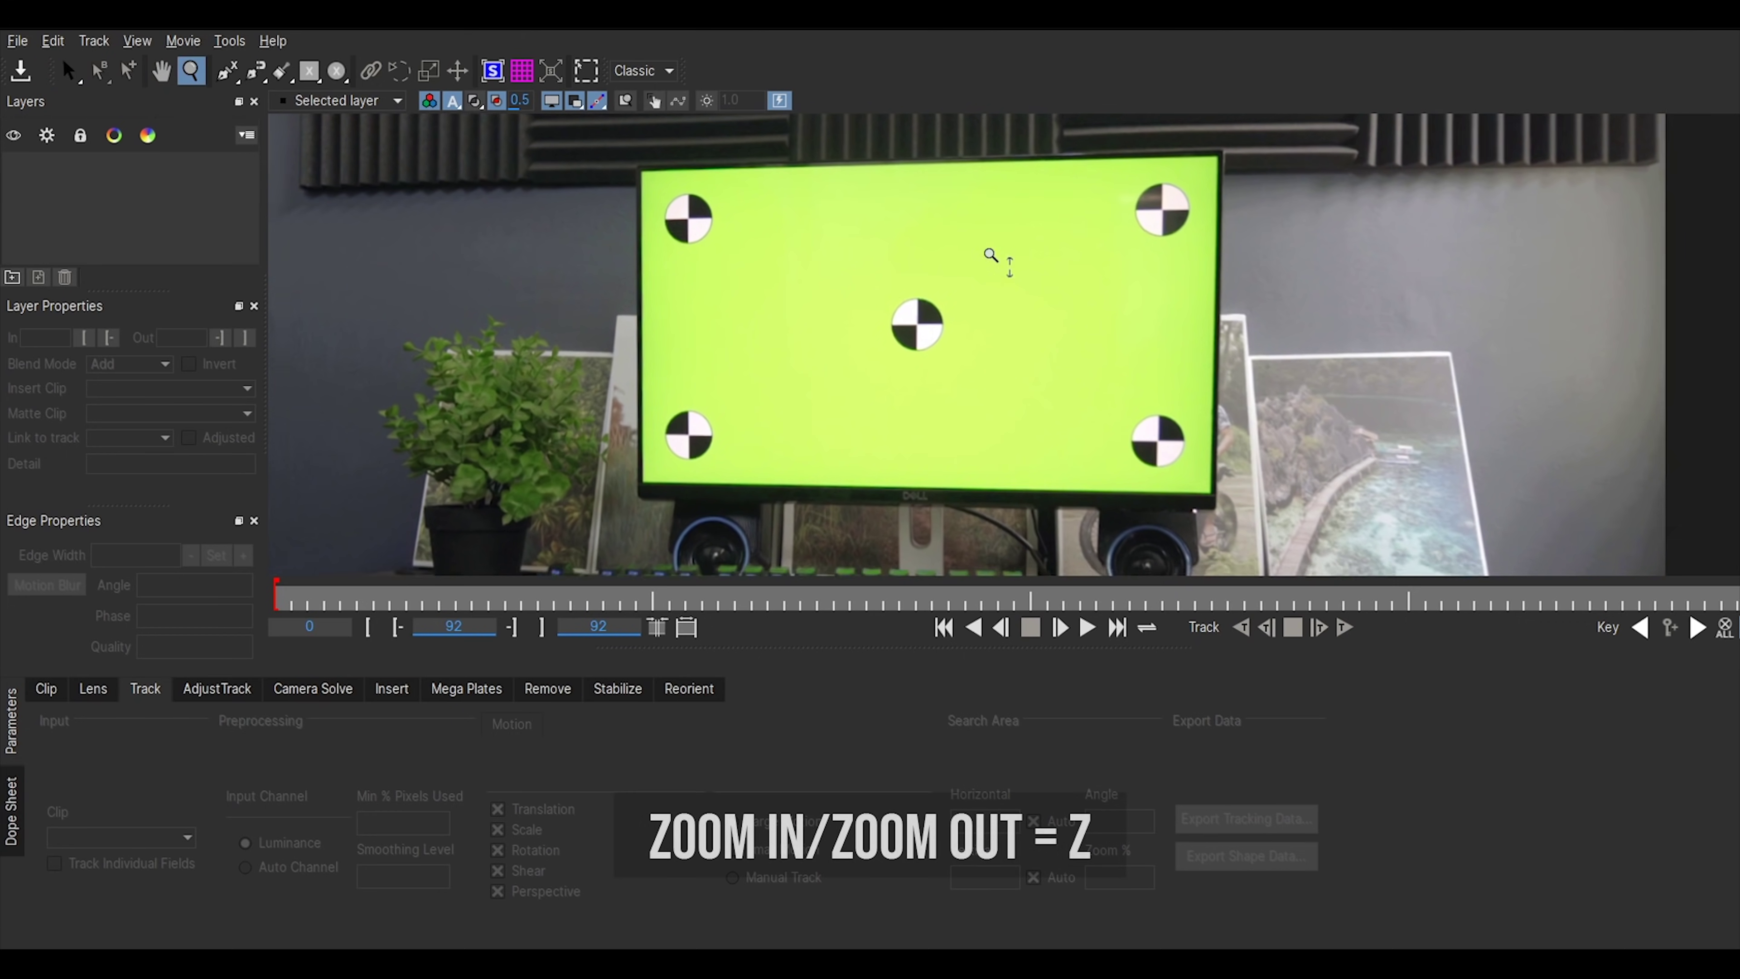
{"action": "left_click_drag", "start_coordinate": [991, 261], "coordinate": [974, 452]}
{"action": "key", "text": "x"}
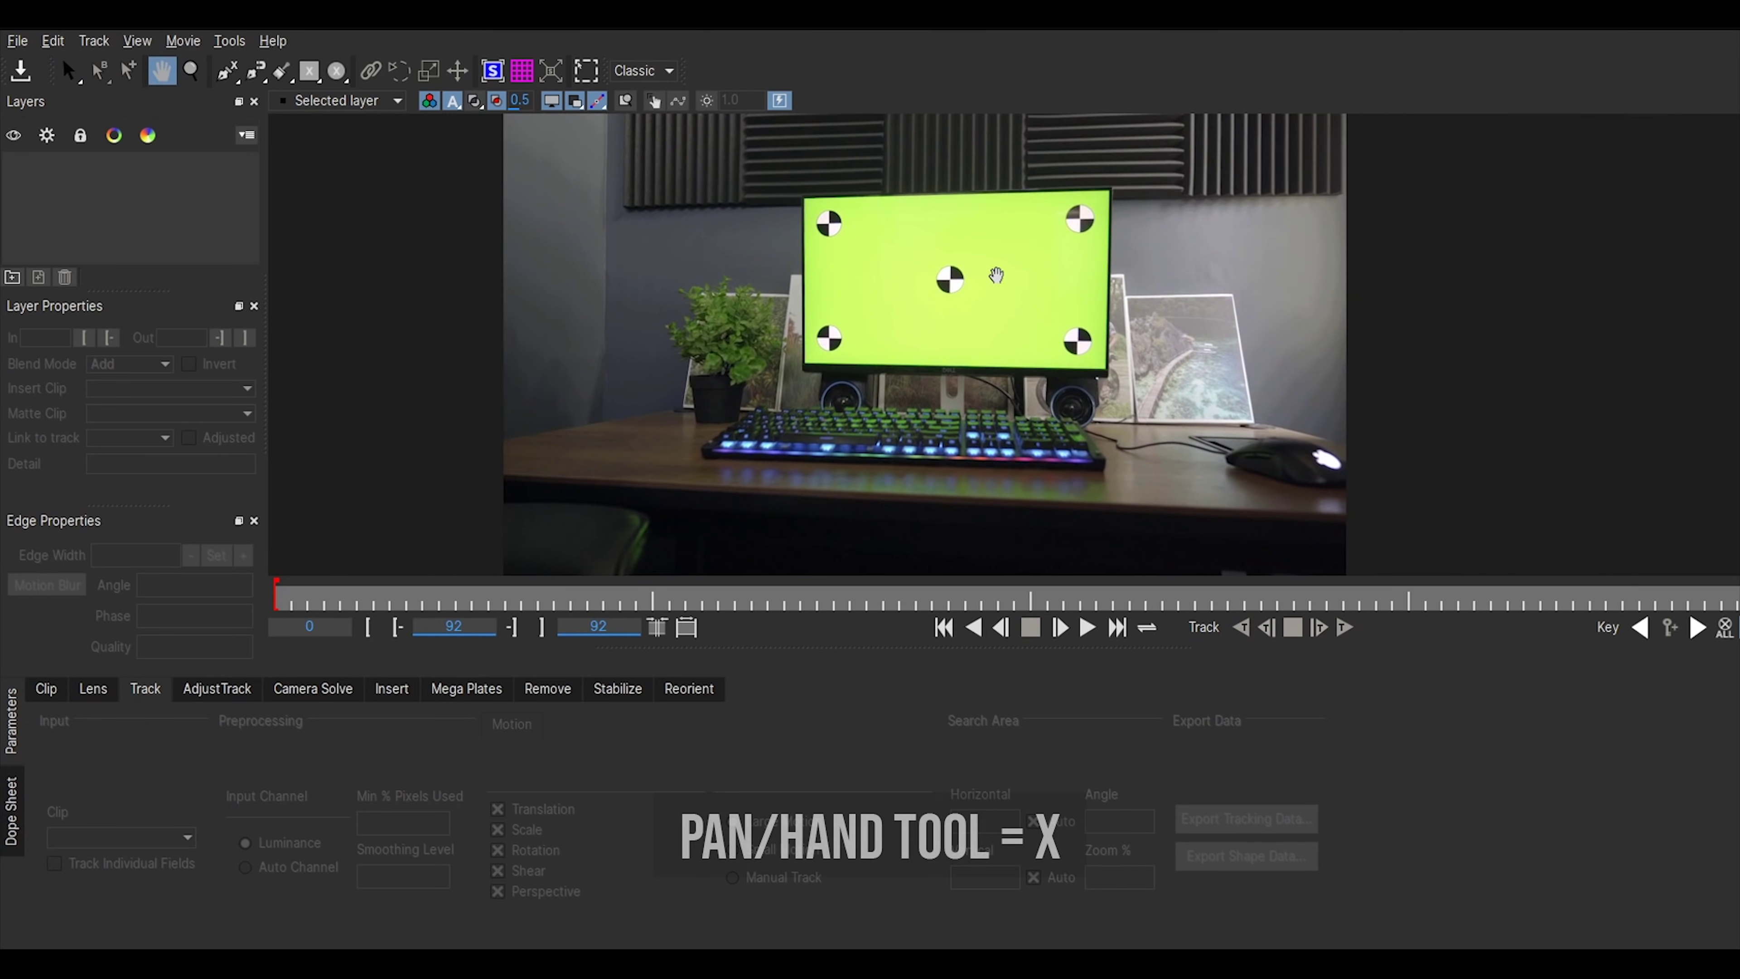
{"action": "left_click_drag", "start_coordinate": [845, 283], "coordinate": [961, 209]}
{"action": "key", "text": "z"}
{"action": "key", "text": "s"}
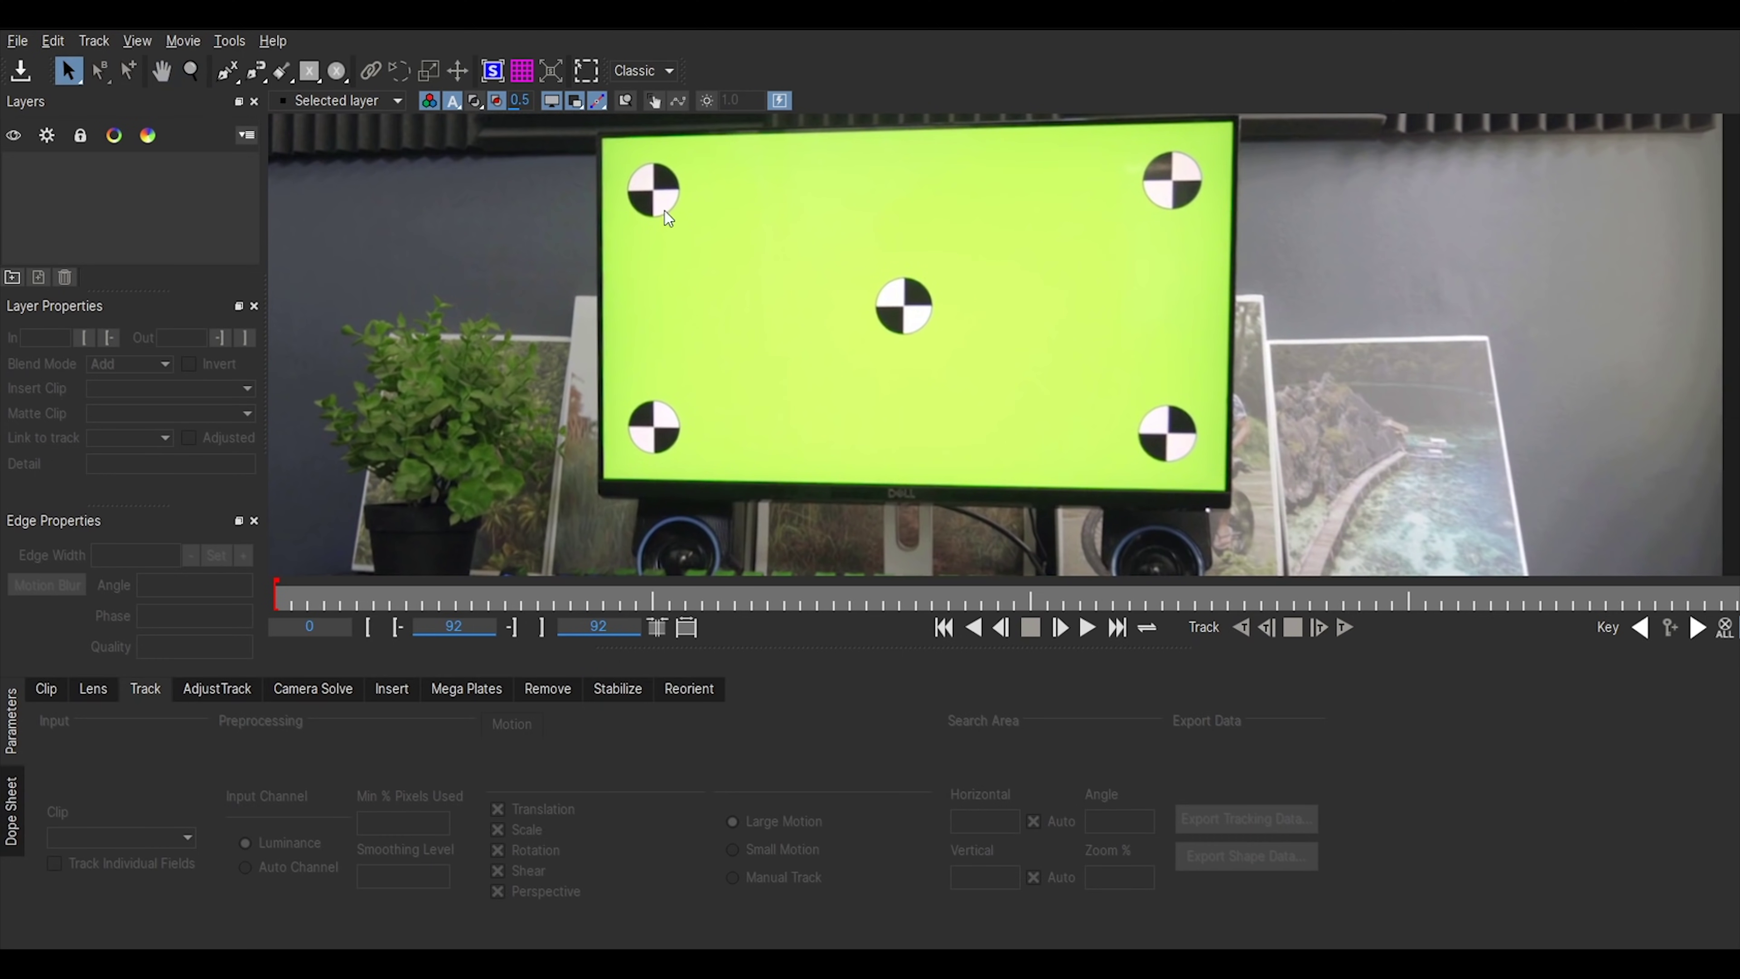
Start an X-Spline layer with its first point on the outer edge of the monitor's upper-left marker
{"action": "left_click", "coordinate": [227, 76]}
{"action": "key", "text": "z"}
{"action": "mouse_move", "coordinate": [643, 192]}
{"action": "left_mouse_down"}
{"action": "mouse_move", "coordinate": [771, 228]}
{"action": "mouse_move", "coordinate": [816, 278]}
{"action": "mouse_move", "coordinate": [636, 173]}
{"action": "mouse_move", "coordinate": [634, 137]}
{"action": "left_mouse_up"}
{"action": "key", "text": "x"}
{"action": "key", "text": "z"}
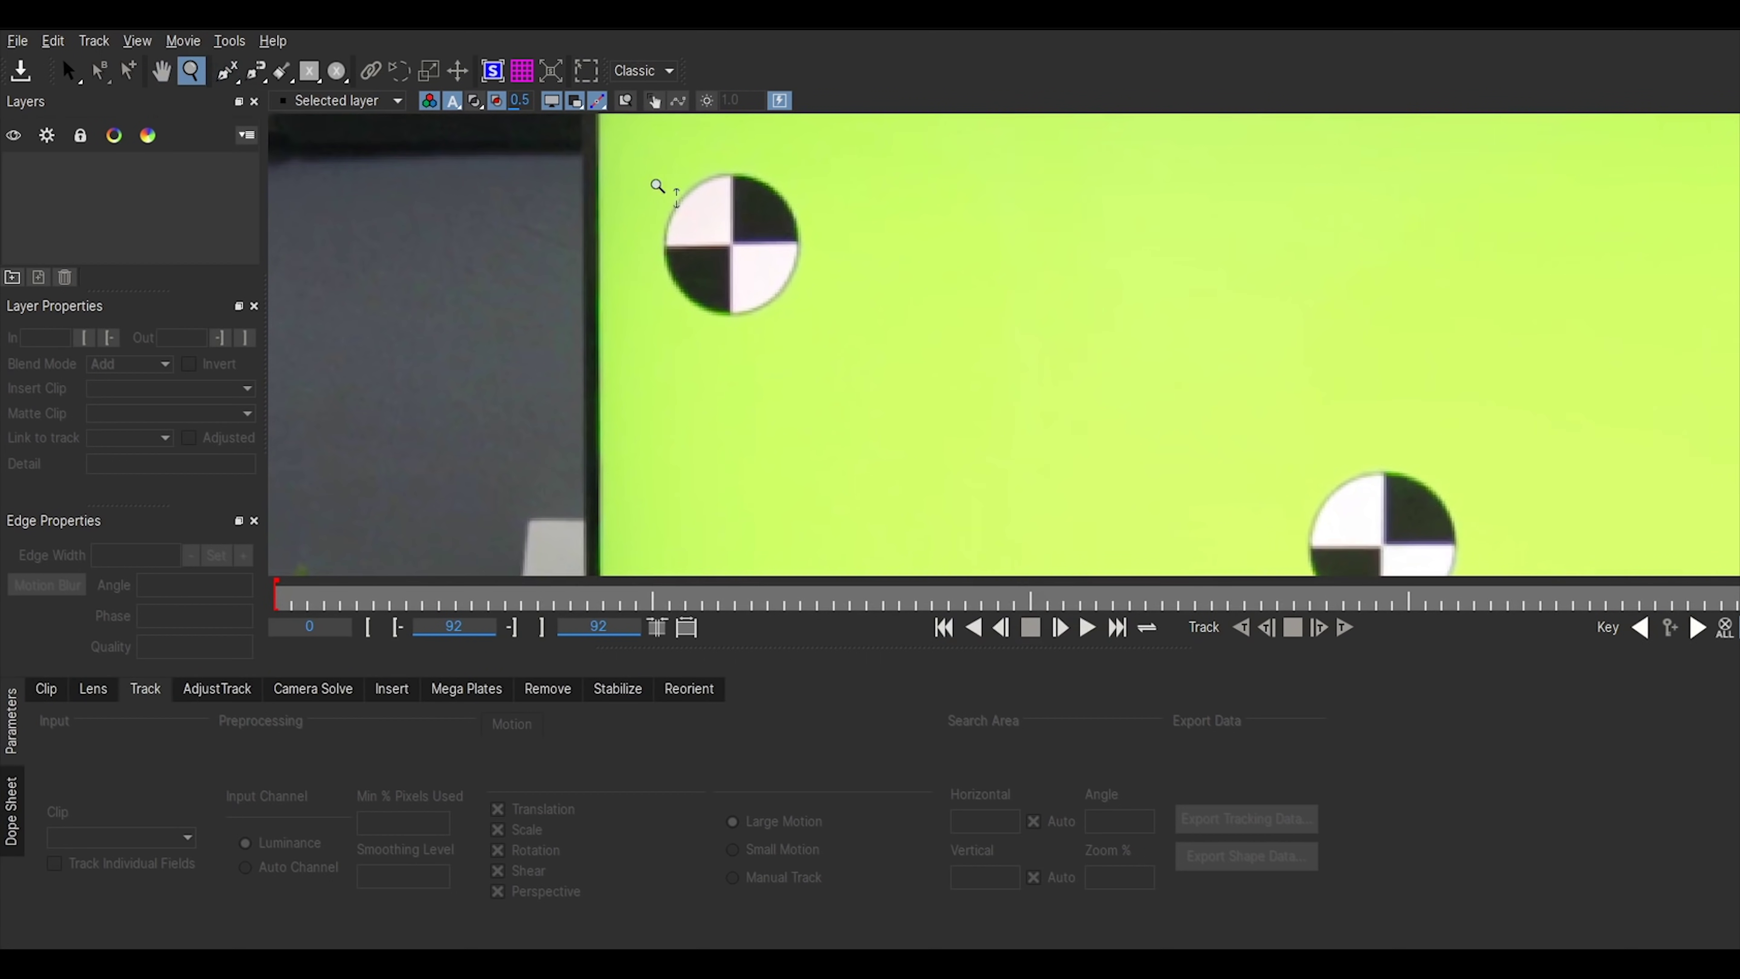
{"action": "scroll", "coordinate": [668, 223], "scroll_direction": "up", "scroll_amount": 2}
{"action": "left_click", "coordinate": [671, 242]}
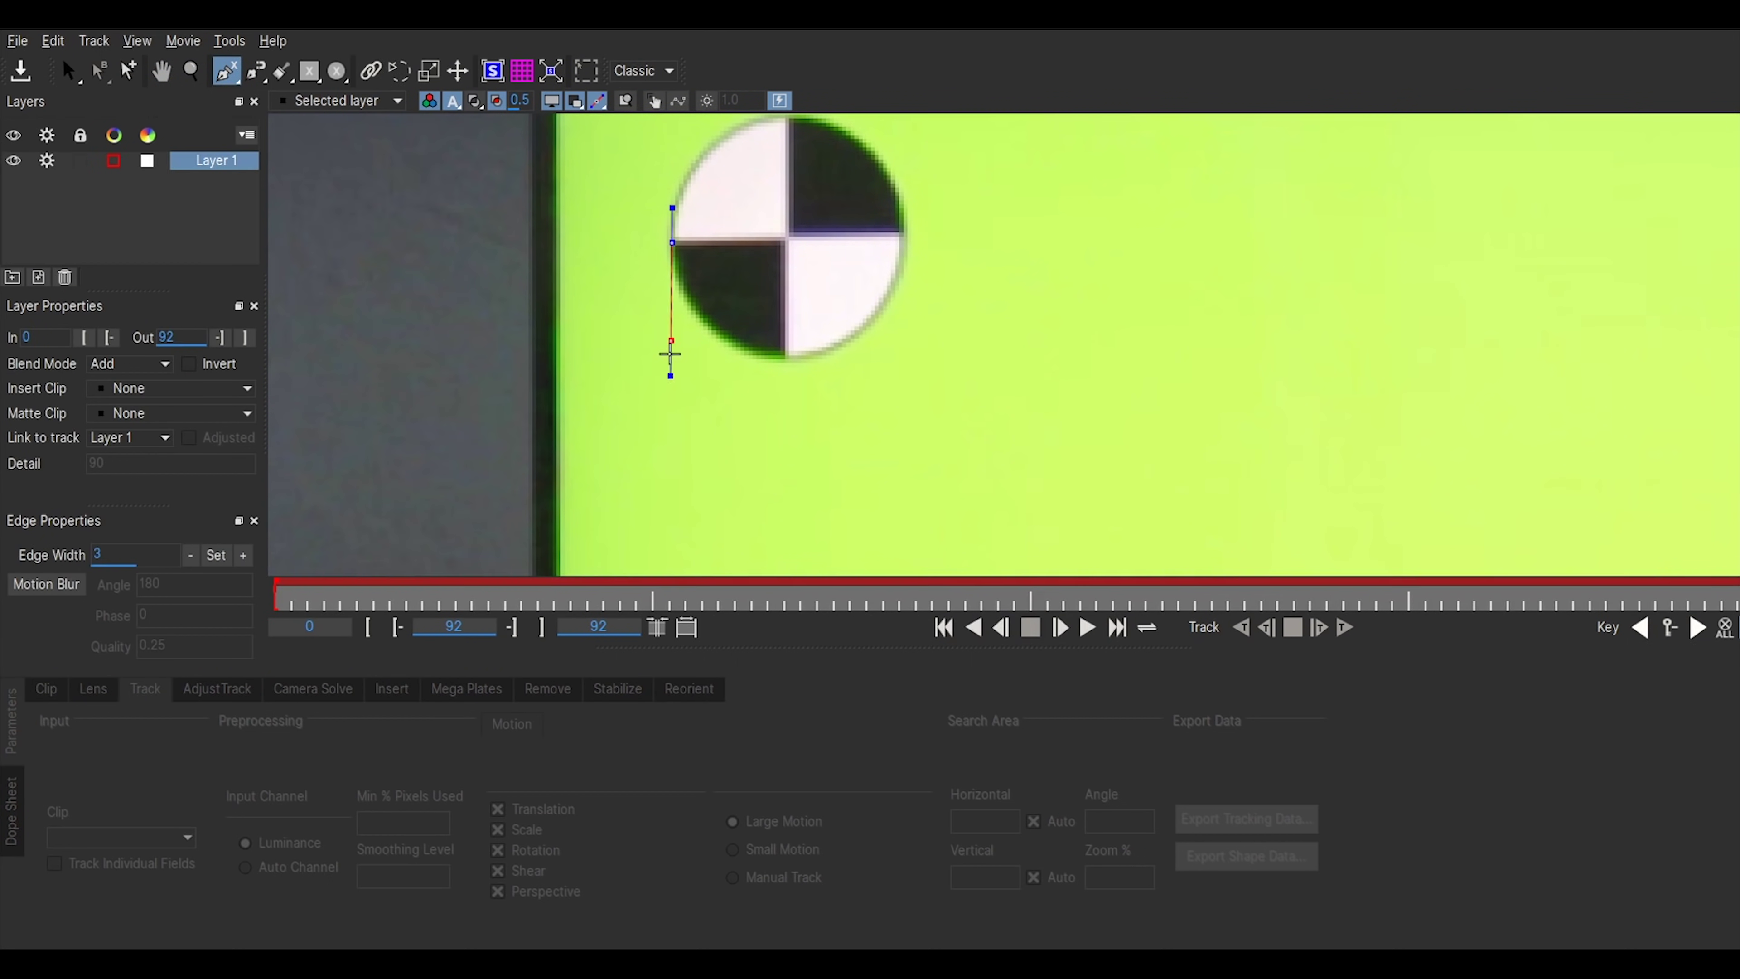
Add the second spline point on the outer edge of the monitor's lower-left marker
{"action": "key", "text": "x"}
{"action": "left_click_drag", "start_coordinate": [699, 468], "coordinate": [682, 129]}
{"action": "left_click_drag", "start_coordinate": [721, 371], "coordinate": [727, 185]}
{"action": "key", "text": "z"}
{"action": "mouse_move", "coordinate": [728, 317]}
{"action": "left_mouse_down"}
{"action": "mouse_move", "coordinate": [728, 348]}
{"action": "mouse_move", "coordinate": [809, 305]}
{"action": "mouse_move", "coordinate": [730, 377]}
{"action": "mouse_move", "coordinate": [755, 293]}
{"action": "mouse_move", "coordinate": [727, 373]}
{"action": "left_mouse_up"}
{"action": "left_click", "coordinate": [754, 309]}
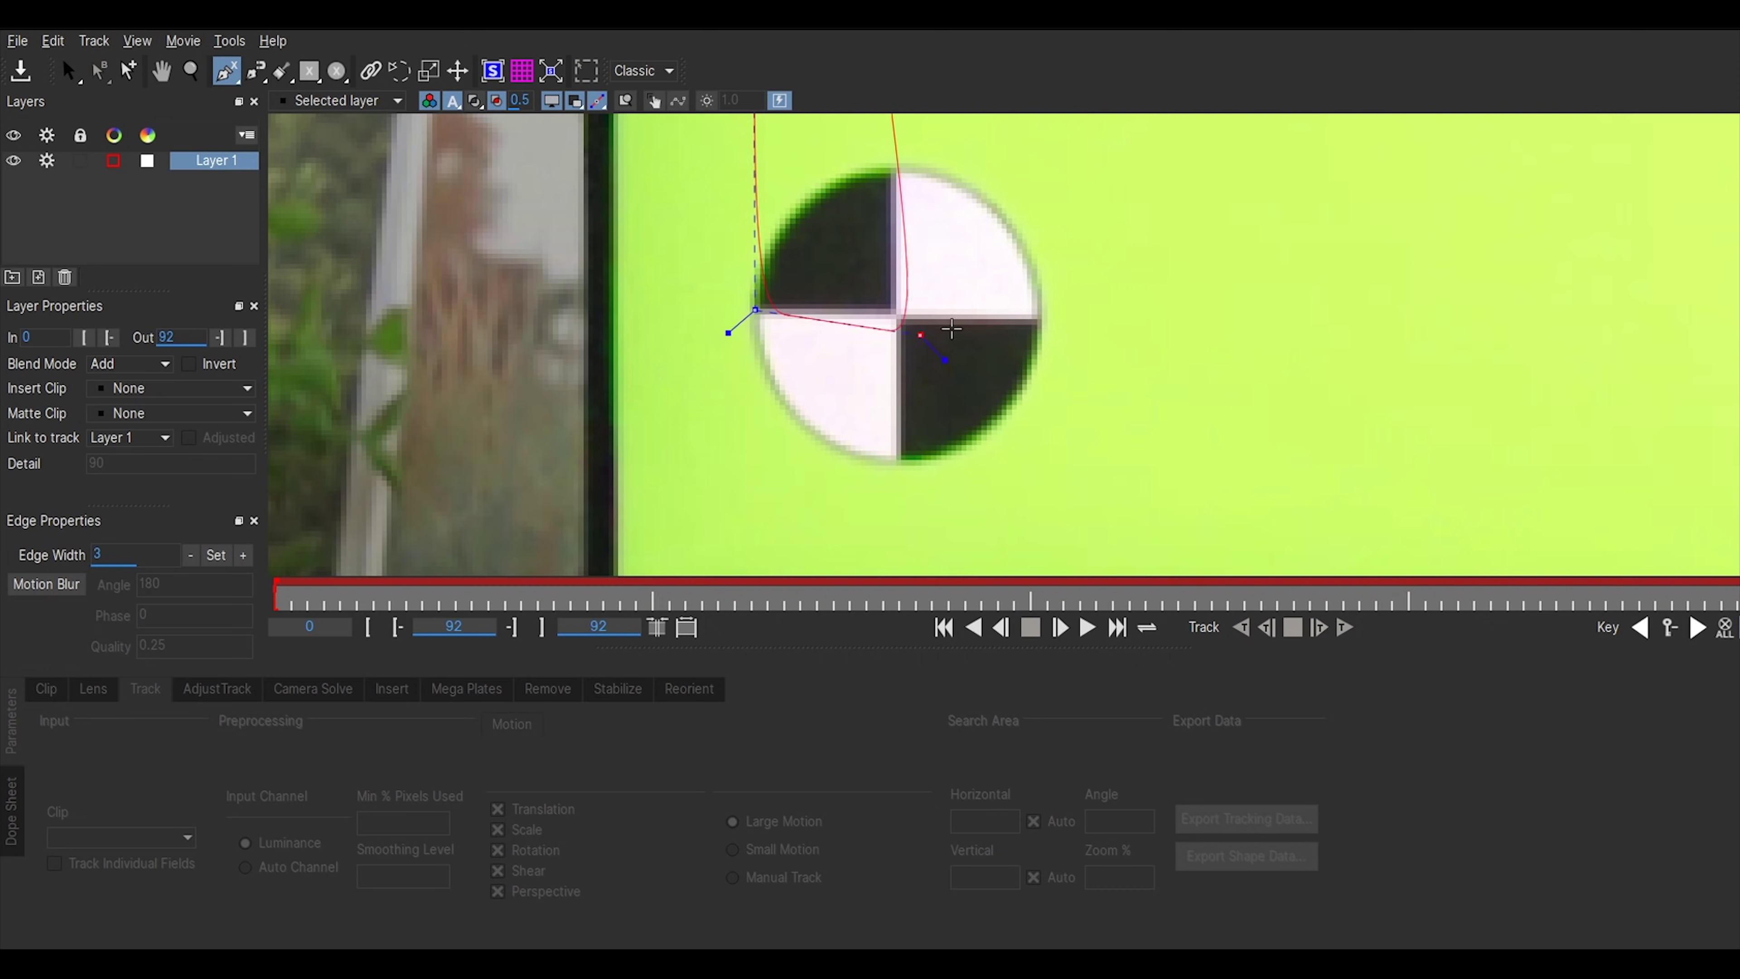
Add the third spline point on the outer edge of the monitor's lower-right marker
{"action": "key", "text": "z"}
{"action": "left_click_drag", "start_coordinate": [1227, 205], "coordinate": [1223, 466]}
{"action": "key", "text": "x"}
{"action": "left_click_drag", "start_coordinate": [1421, 239], "coordinate": [620, 389]}
{"action": "key", "text": "z"}
{"action": "left_click_drag", "start_coordinate": [1124, 406], "coordinate": [1137, 124]}
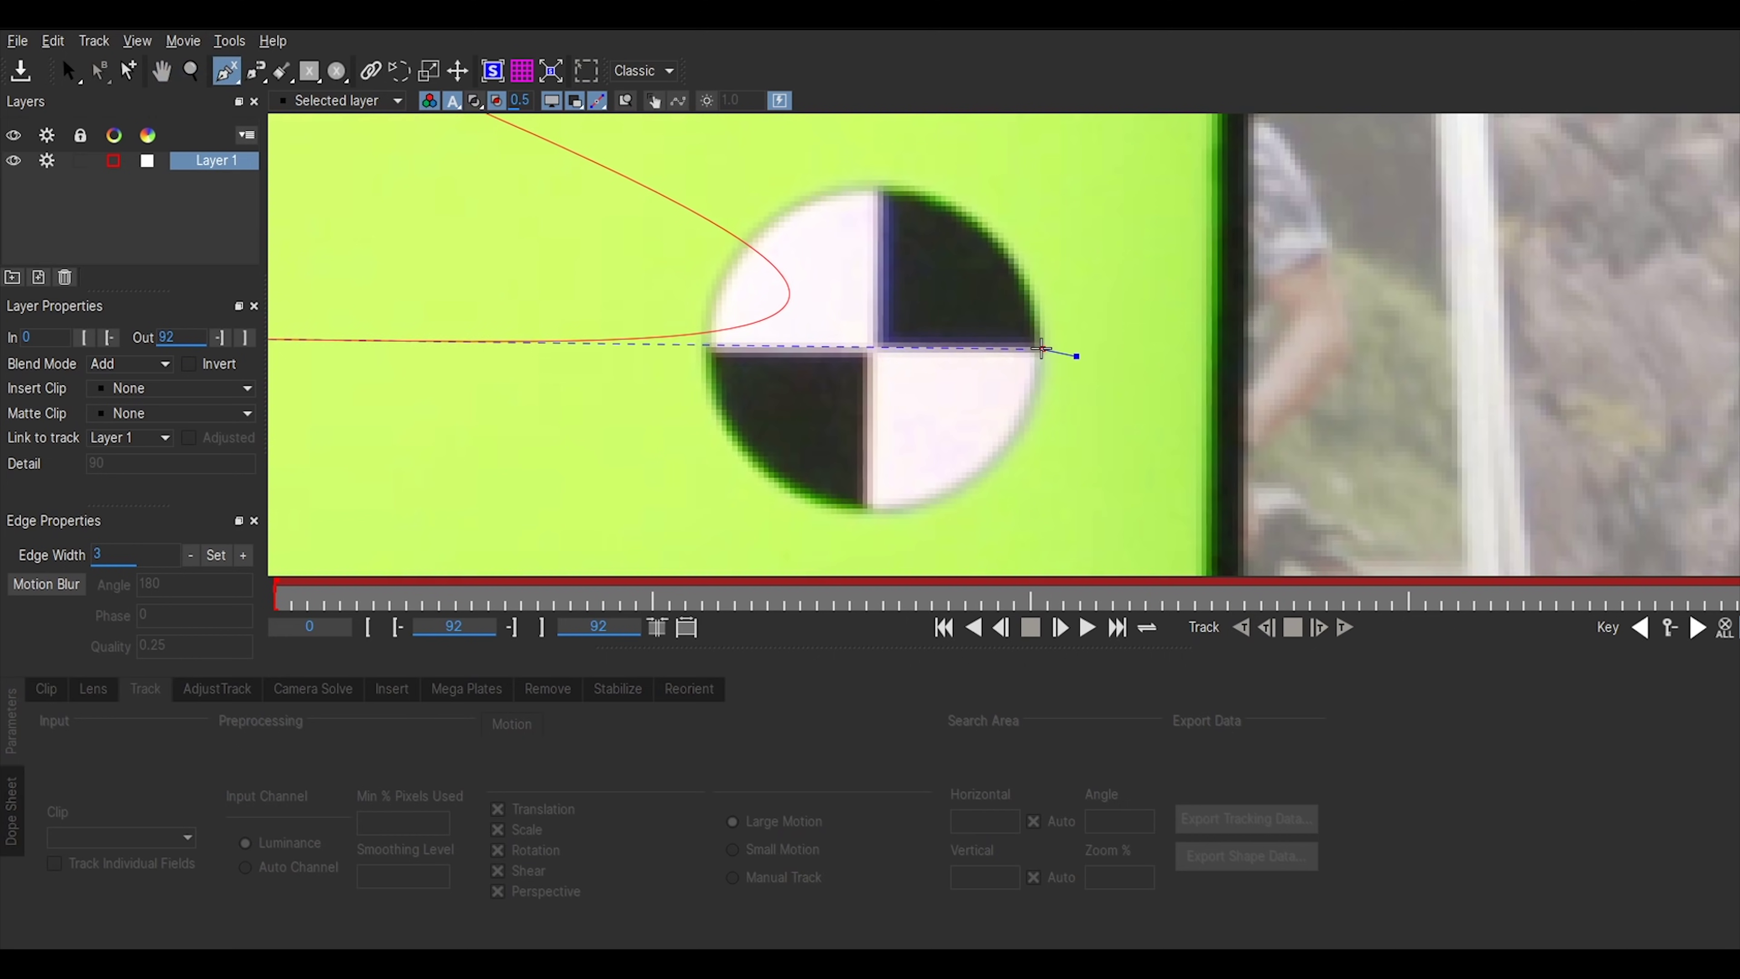
{"action": "left_click", "coordinate": [1046, 346]}
Add the fourth spline point on the outer edge of the monitor's upper-right marker
{"action": "key", "text": "z"}
{"action": "left_click_drag", "start_coordinate": [1123, 161], "coordinate": [1076, 459]}
{"action": "key", "text": "x"}
{"action": "left_click_drag", "start_coordinate": [1055, 130], "coordinate": [982, 480]}
{"action": "key", "text": "z"}
{"action": "left_click_drag", "start_coordinate": [979, 322], "coordinate": [987, 272]}
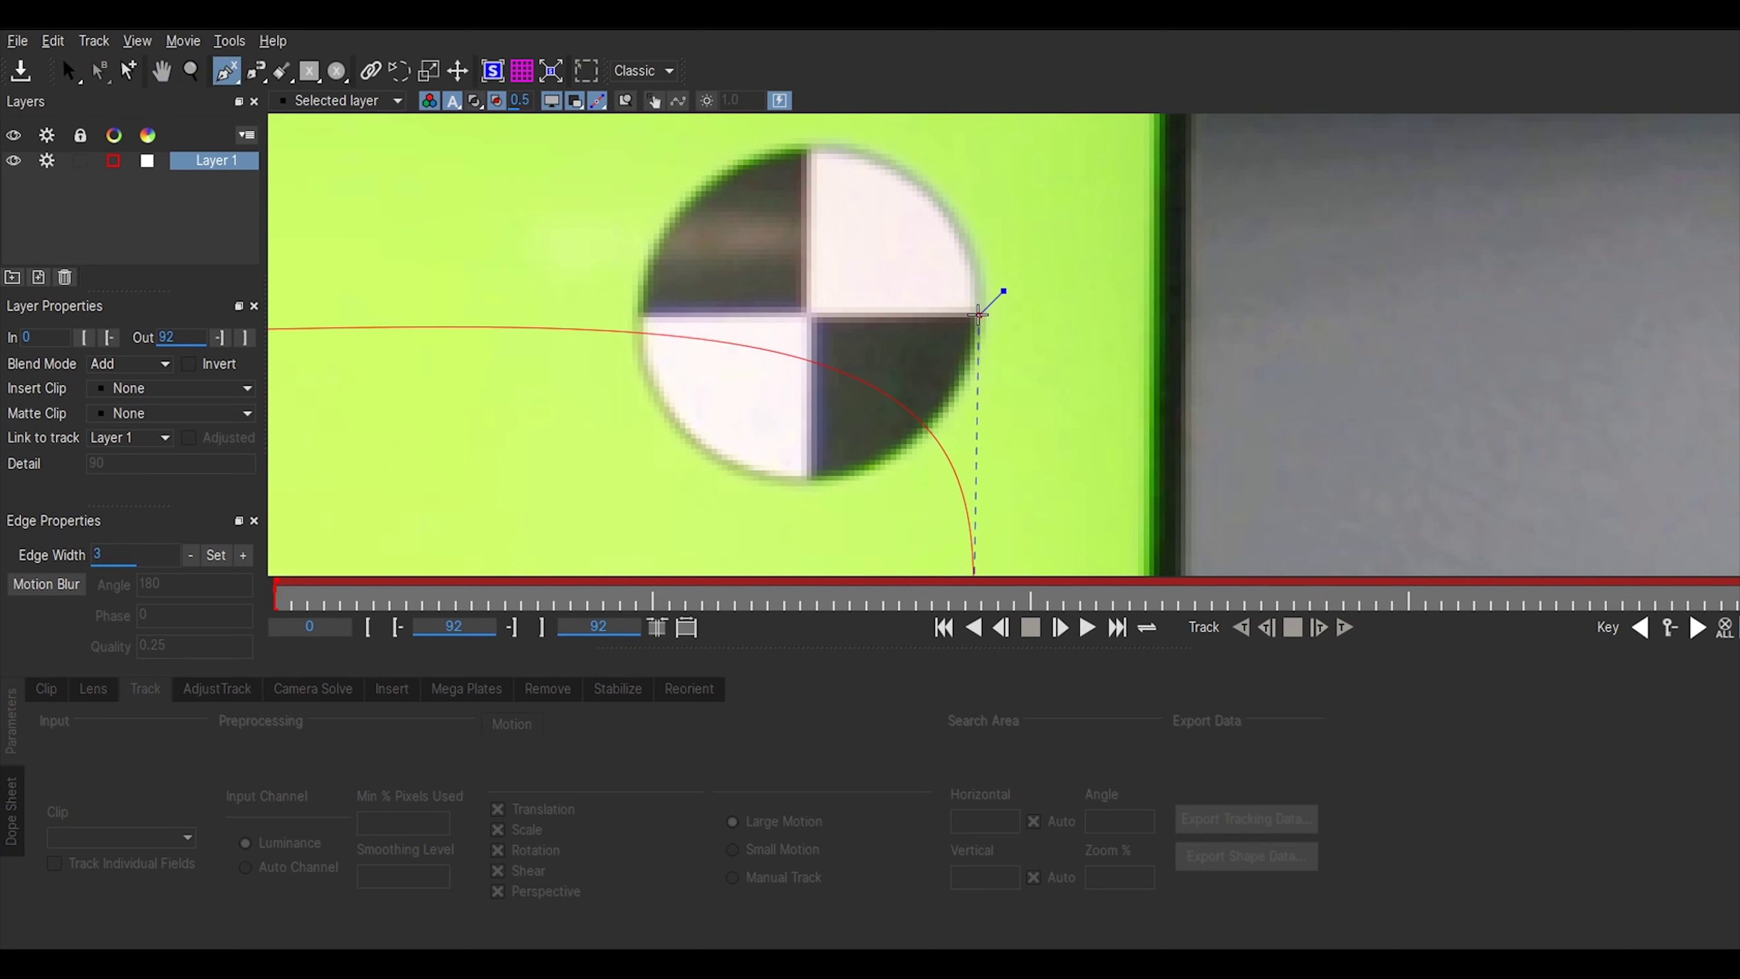
{"action": "left_click", "coordinate": [882, 345]}
Finish and close the X-Spline shape connecting the four corner markers
{"action": "key", "text": "z"}
{"action": "left_click_drag", "start_coordinate": [906, 273], "coordinate": [891, 470]}
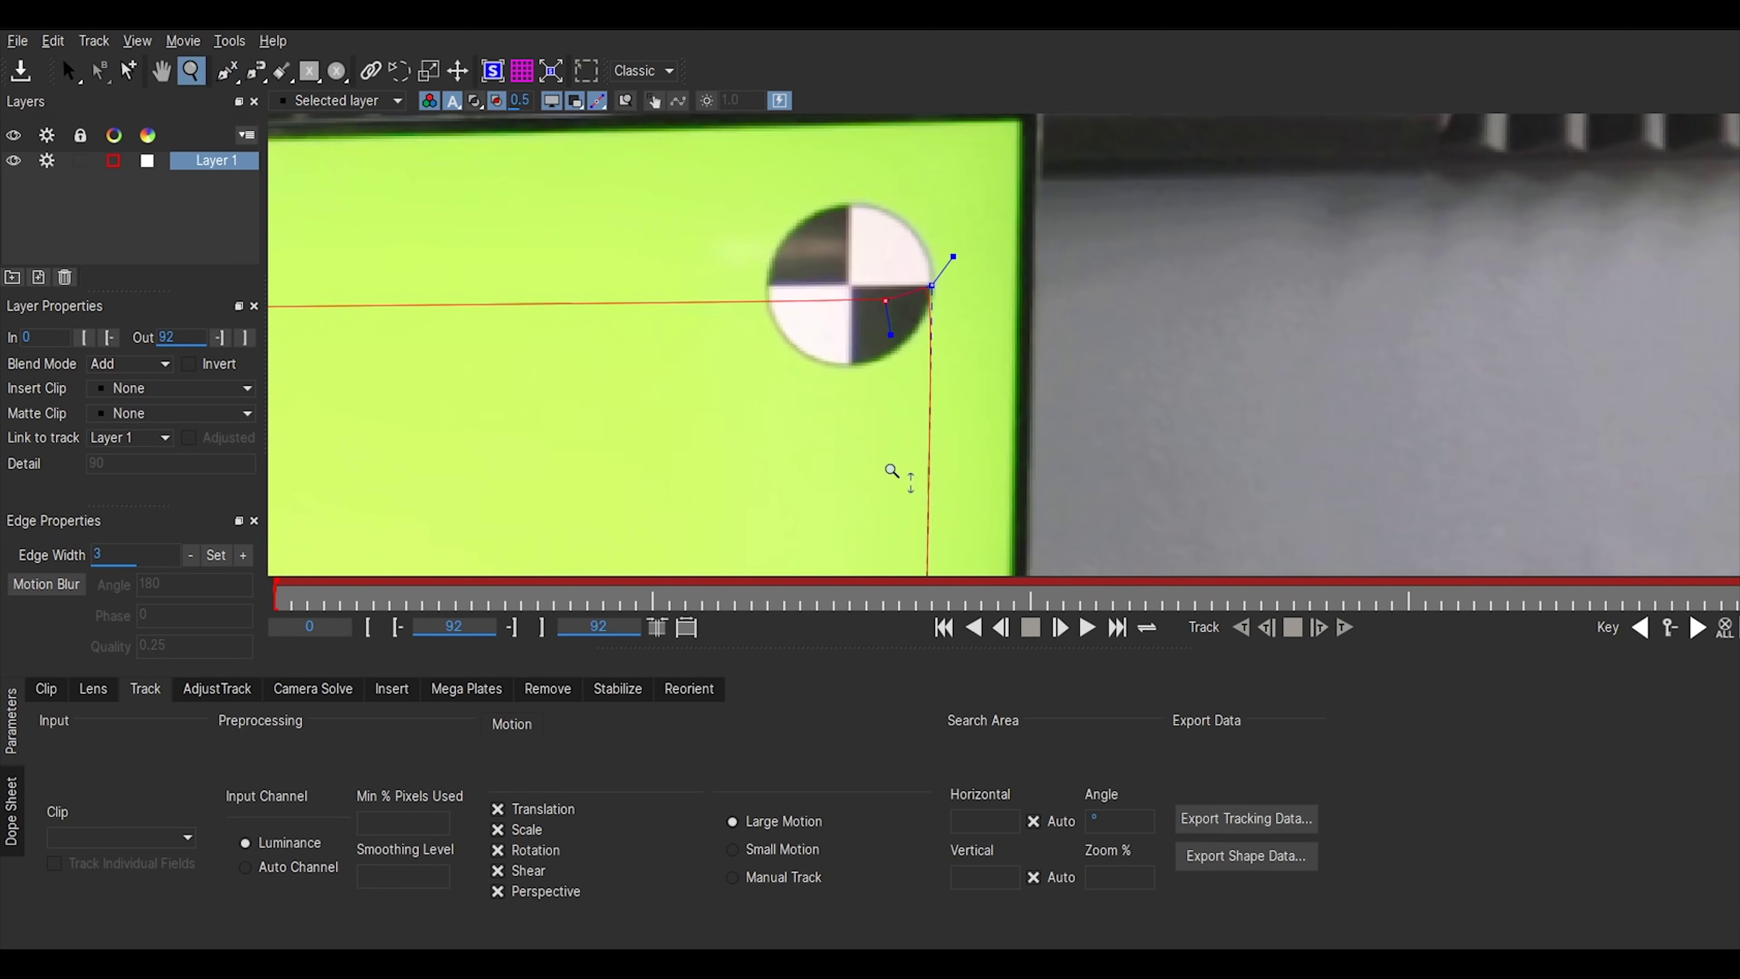
{"action": "left_click_drag", "start_coordinate": [841, 255], "coordinate": [886, 455]}
{"action": "key", "text": "x"}
{"action": "right_click", "coordinate": [747, 257]}
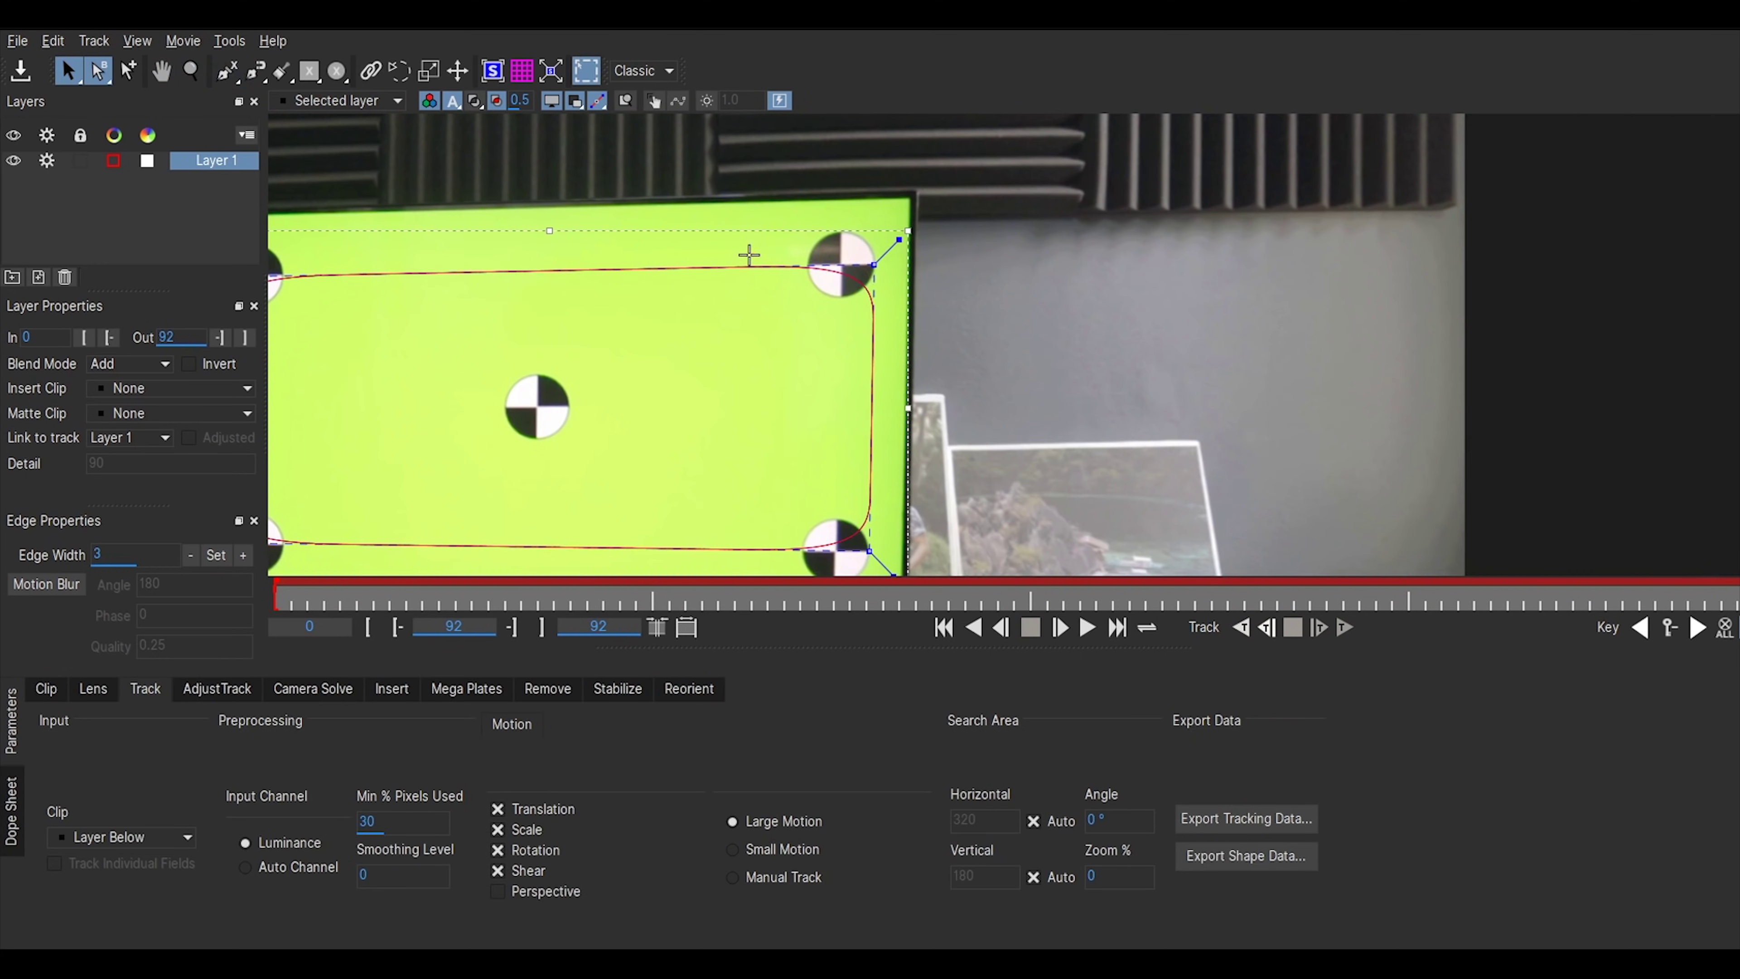
Pull out the spline handles of the upper-right and lower-right points to sharpen the shape's right corners
{"action": "key", "text": "x"}
{"action": "left_click_drag", "start_coordinate": [645, 338], "coordinate": [841, 307]}
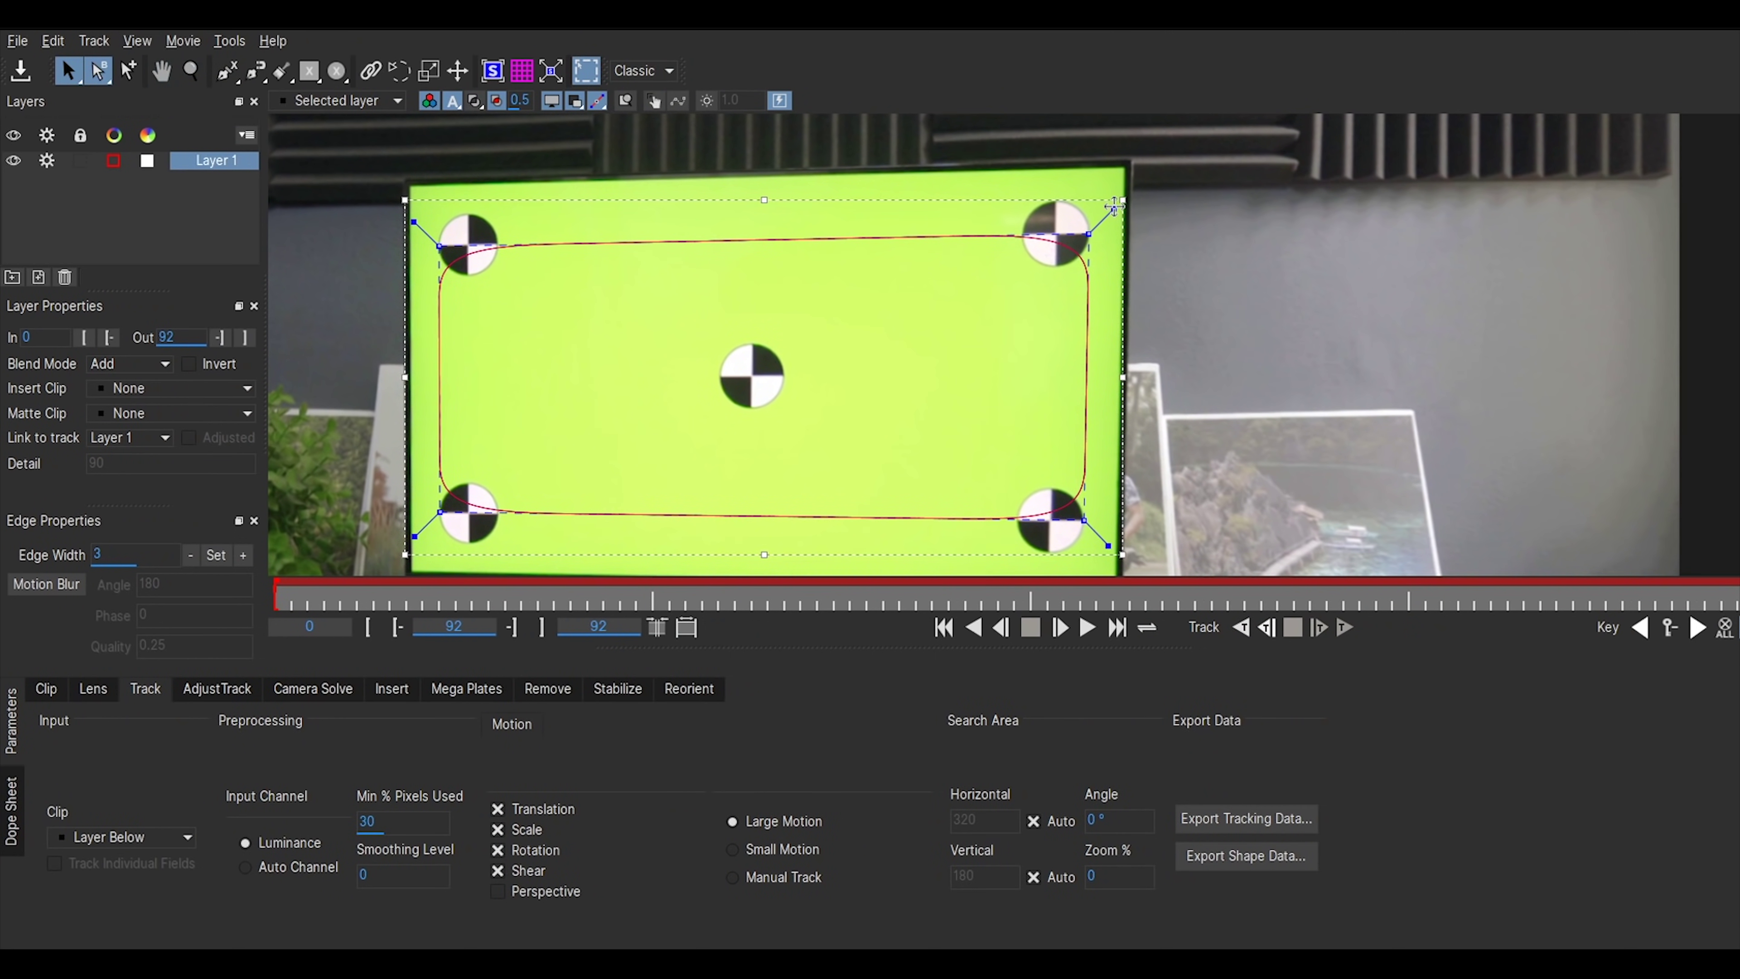
{"action": "left_click_drag", "start_coordinate": [1114, 206], "coordinate": [1122, 204]}
{"action": "key", "text": "x"}
{"action": "left_click_drag", "start_coordinate": [998, 363], "coordinate": [995, 303]}
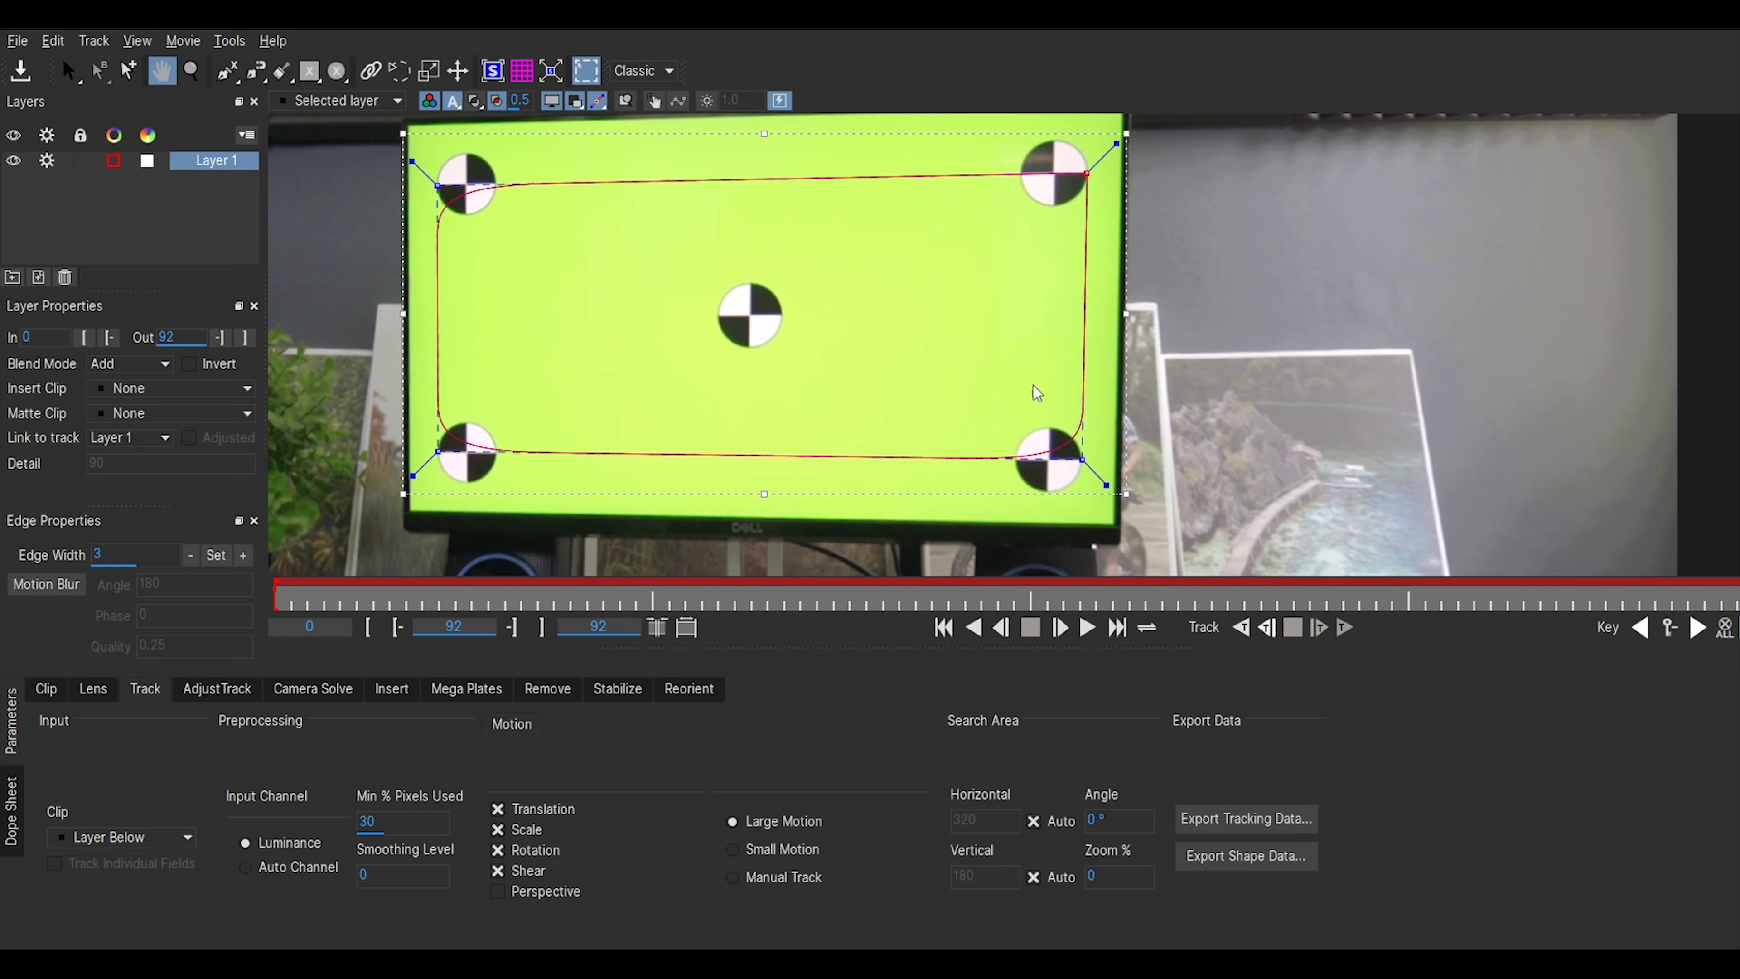
{"action": "left_click_drag", "start_coordinate": [1106, 485], "coordinate": [1112, 490]}
Pull out the spline handles of the lower-left and upper-left points to sharpen the shape's left corners
{"action": "key", "text": "x"}
{"action": "left_click_drag", "start_coordinate": [997, 432], "coordinate": [1158, 420]}
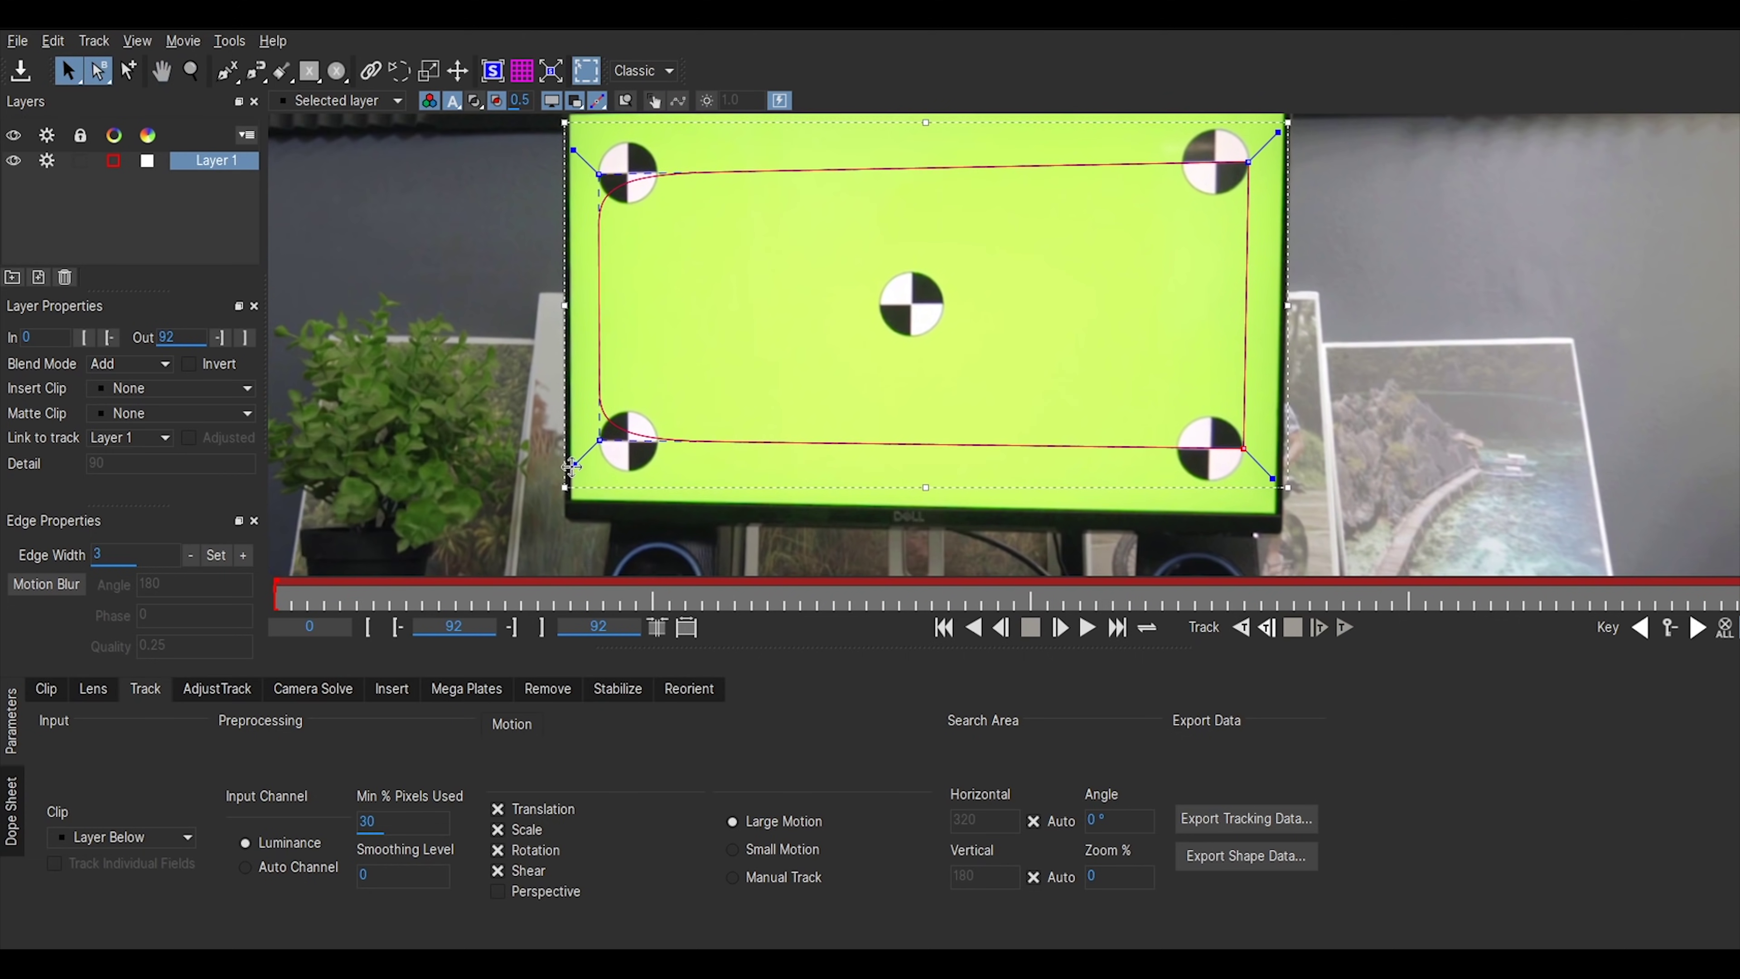
{"action": "left_click_drag", "start_coordinate": [572, 464], "coordinate": [559, 479]}
{"action": "left_click_drag", "start_coordinate": [569, 287], "coordinate": [571, 342]}
{"action": "left_click_drag", "start_coordinate": [575, 203], "coordinate": [559, 187]}
{"action": "left_click_drag", "start_coordinate": [895, 341], "coordinate": [843, 338]}
{"action": "scroll", "coordinate": [973, 288], "scroll_direction": "down", "scroll_amount": 3}
{"action": "left_click_drag", "start_coordinate": [992, 299], "coordinate": [950, 282]}
{"action": "scroll", "coordinate": [950, 282], "scroll_direction": "down", "scroll_amount": 2}
{"action": "left_click_drag", "start_coordinate": [891, 180], "coordinate": [884, 233]}
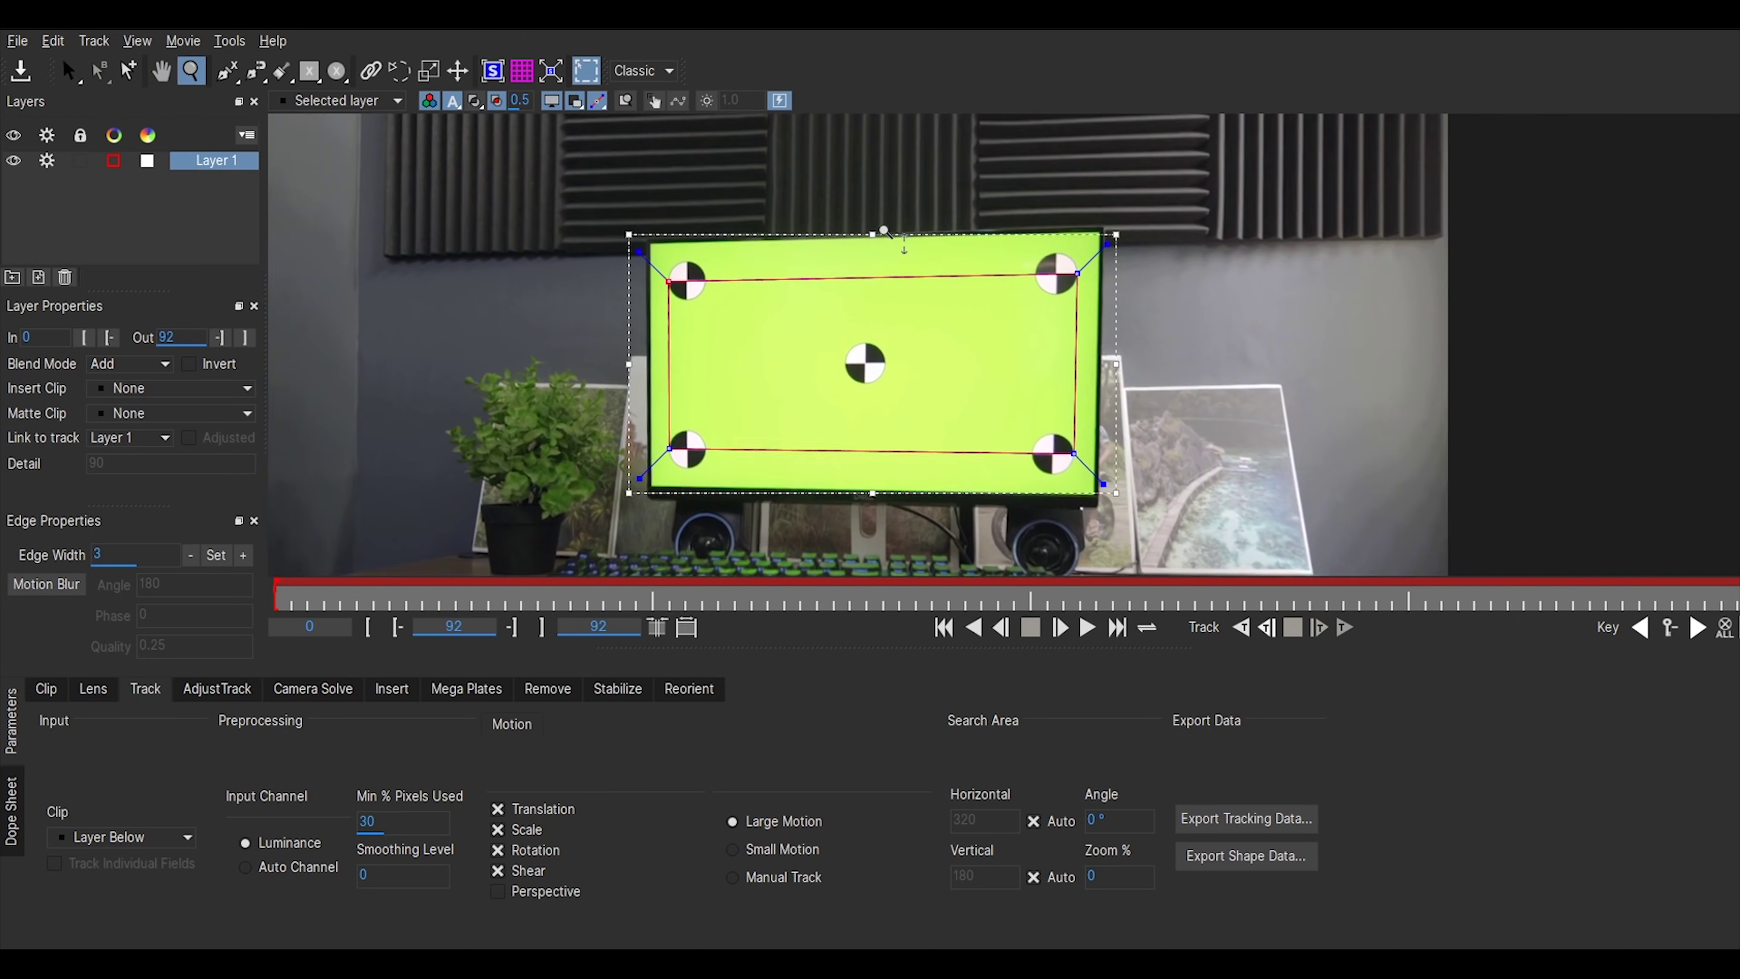
{"action": "scroll", "coordinate": [884, 237], "scroll_direction": "up", "scroll_amount": 2}
{"action": "scroll", "coordinate": [826, 387], "scroll_direction": "down", "scroll_amount": 2}
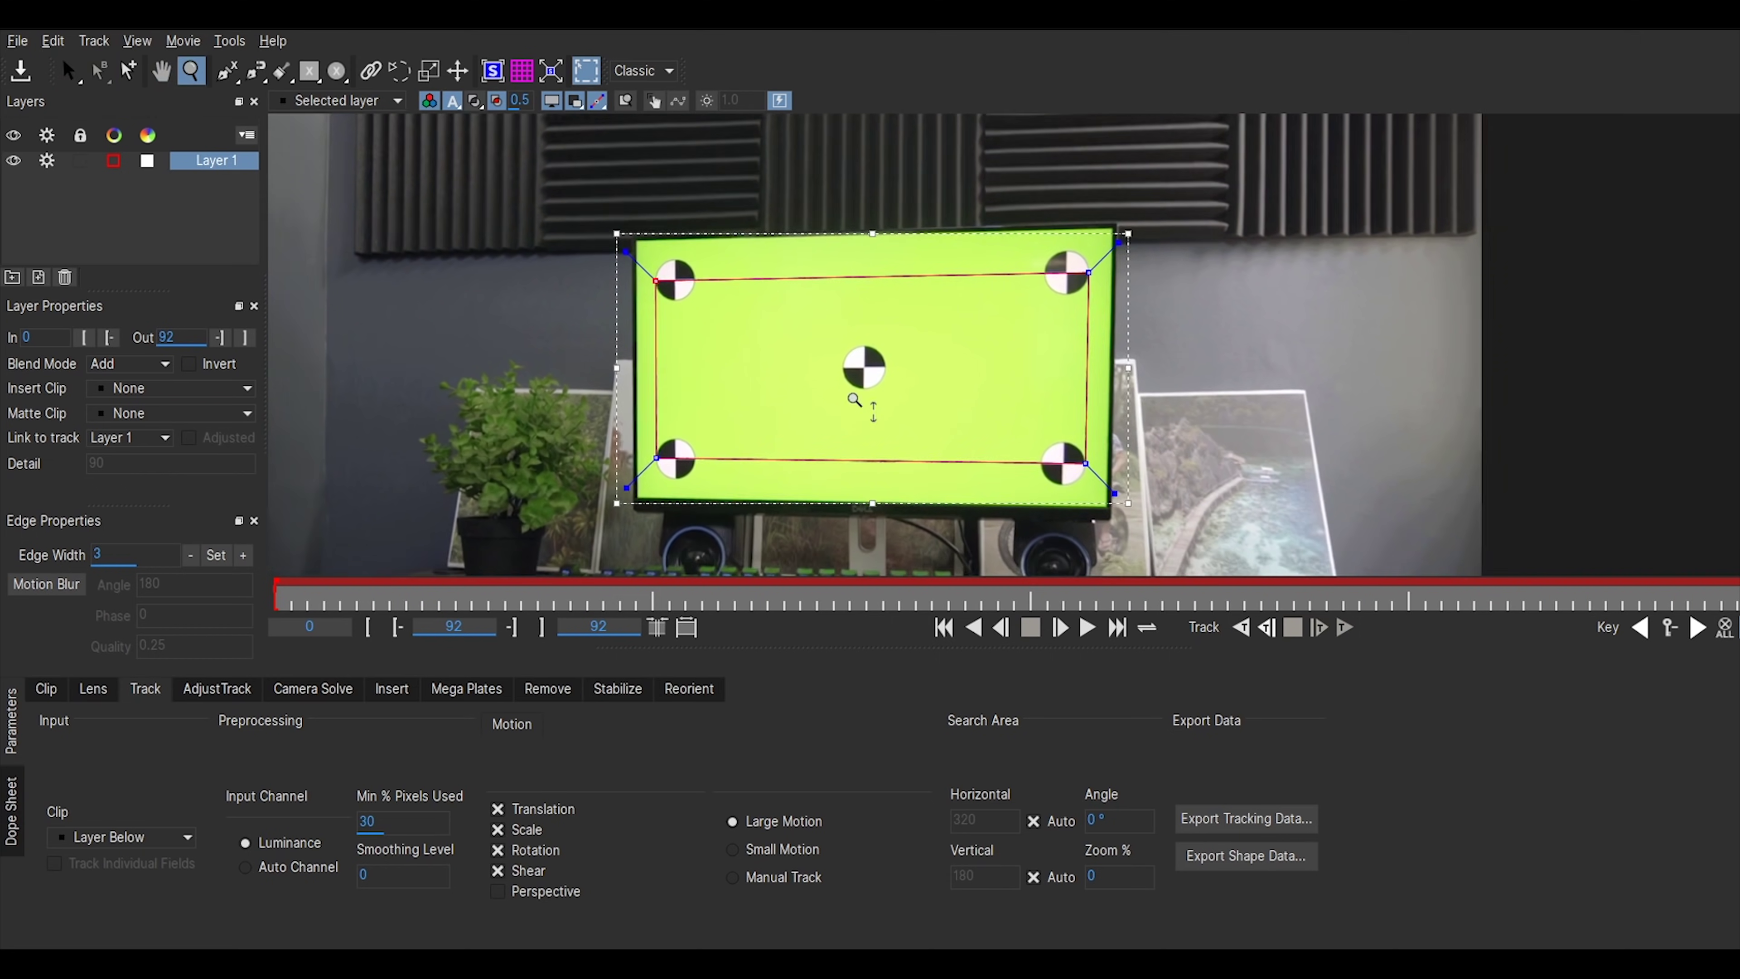
Show the planar surface and spread its corners out to the corners of the monitor
{"action": "left_click", "coordinate": [495, 72]}
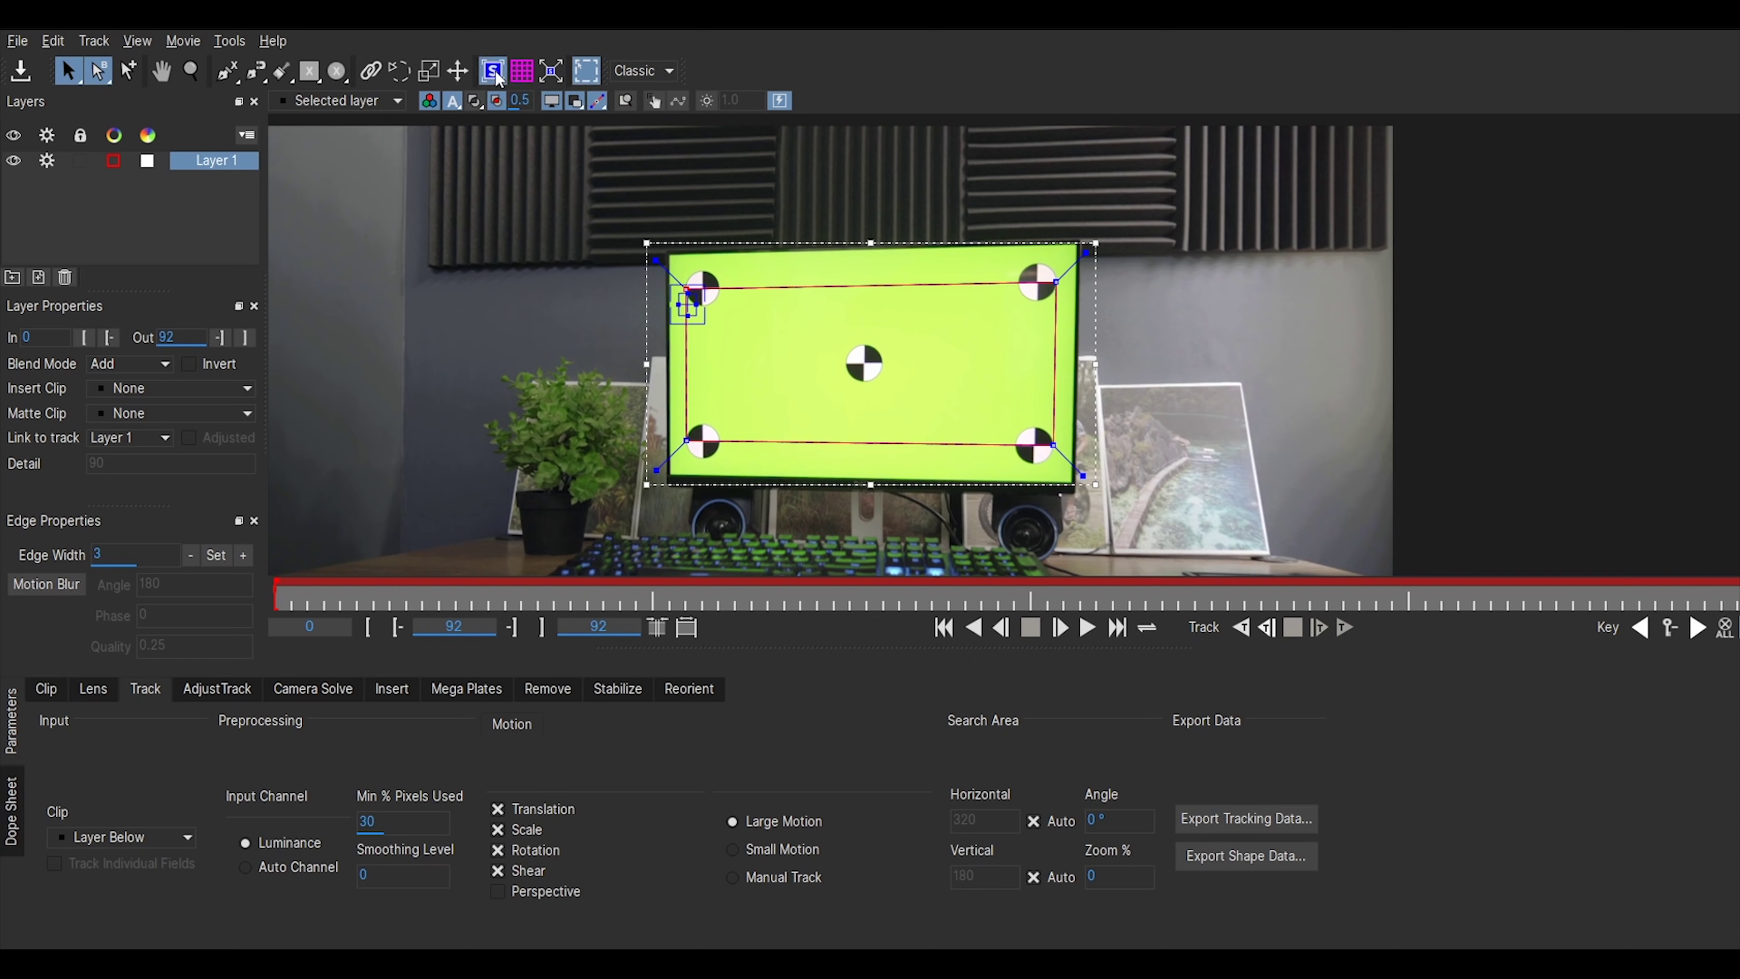
{"action": "scroll", "coordinate": [666, 315], "scroll_direction": "up", "scroll_amount": 2}
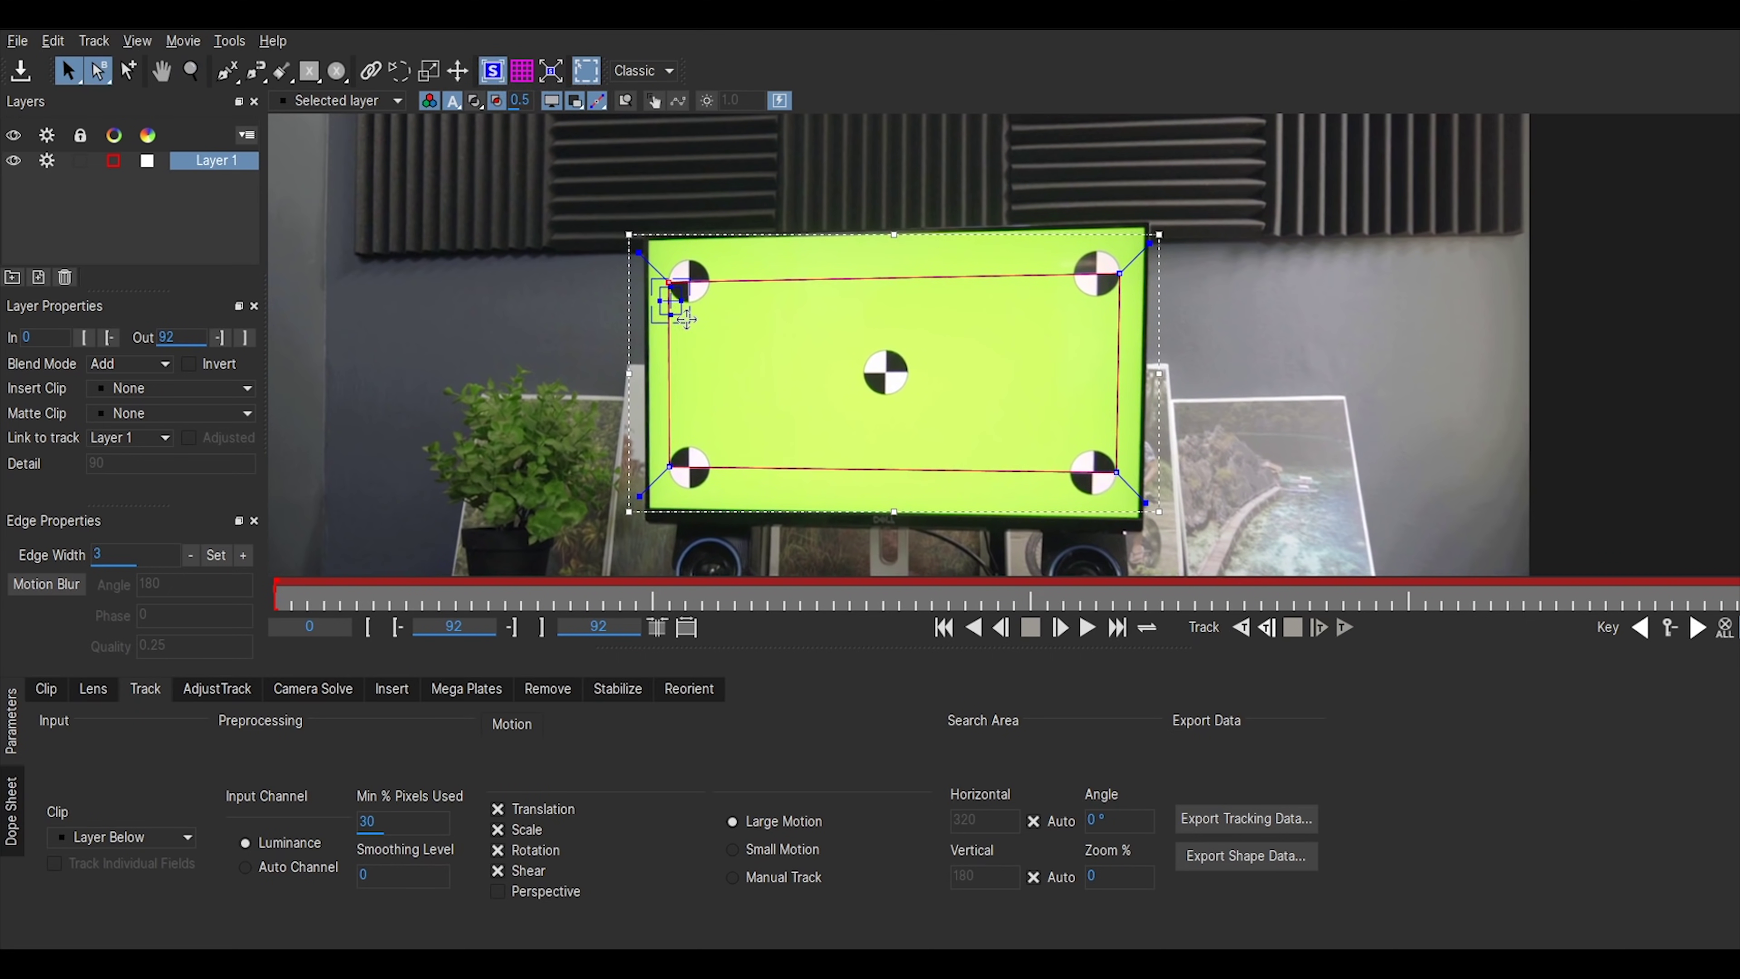
{"action": "left_click_drag", "start_coordinate": [687, 318], "coordinate": [690, 418]}
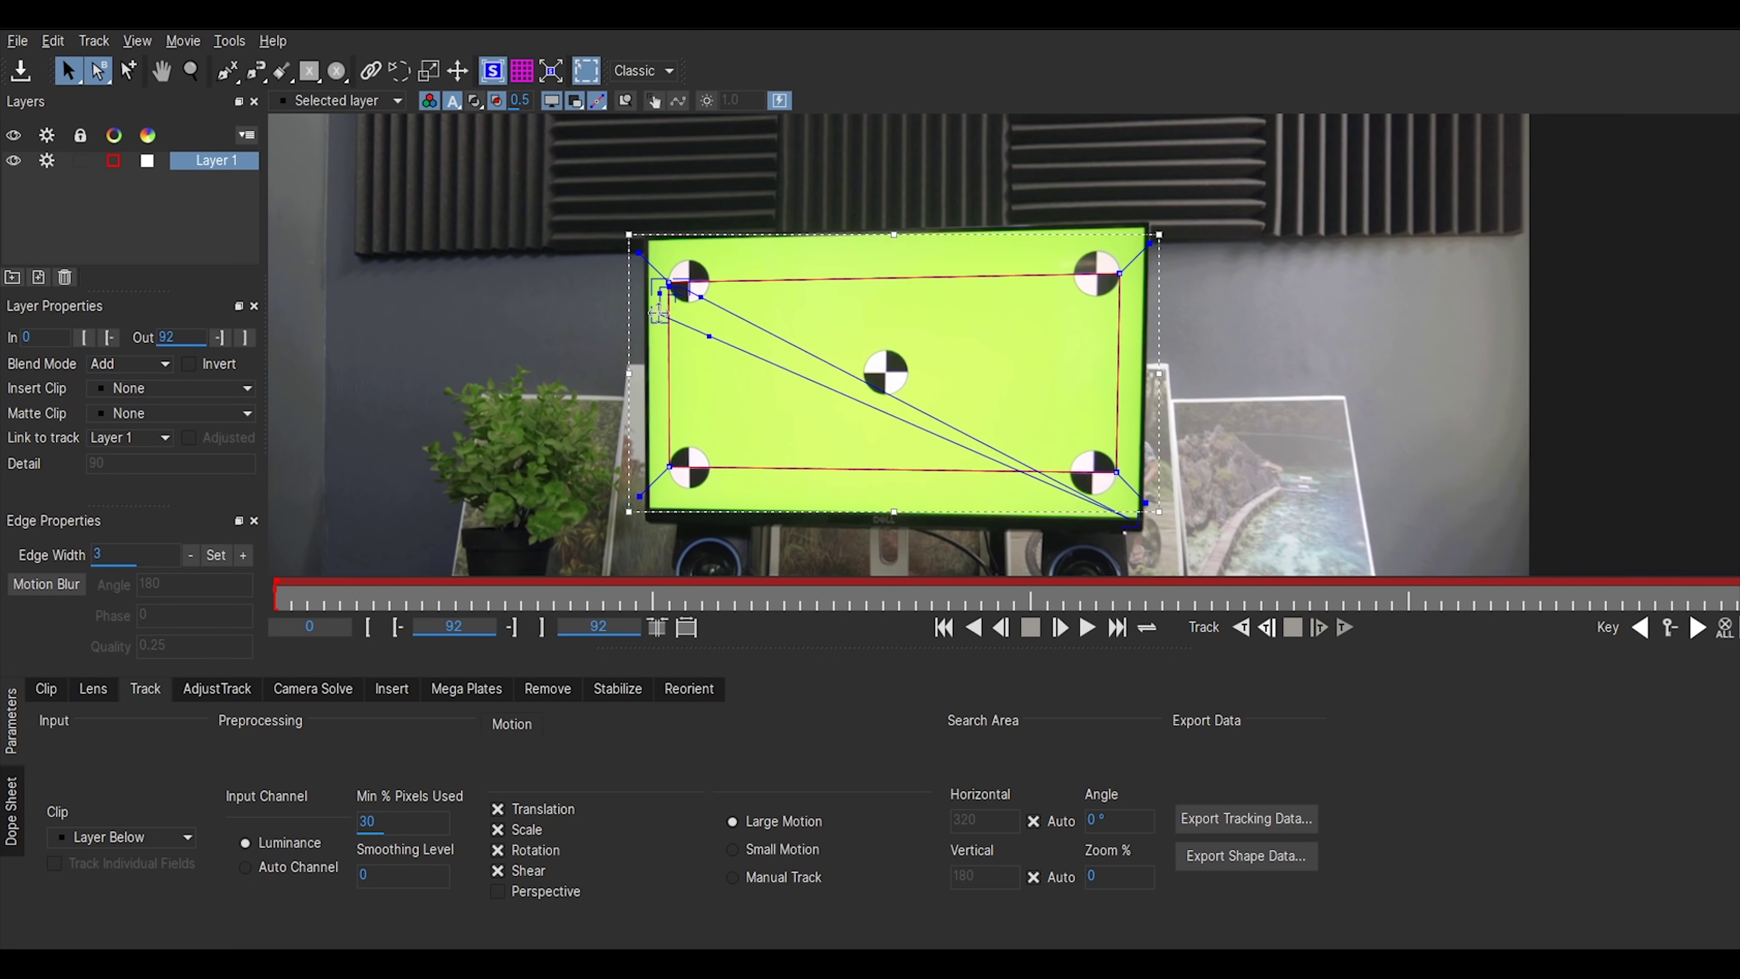
{"action": "left_click_drag", "start_coordinate": [659, 313], "coordinate": [648, 507]}
{"action": "left_click_drag", "start_coordinate": [689, 280], "coordinate": [761, 123]}
{"action": "key", "text": "z"}
{"action": "left_click_drag", "start_coordinate": [804, 288], "coordinate": [757, 207]}
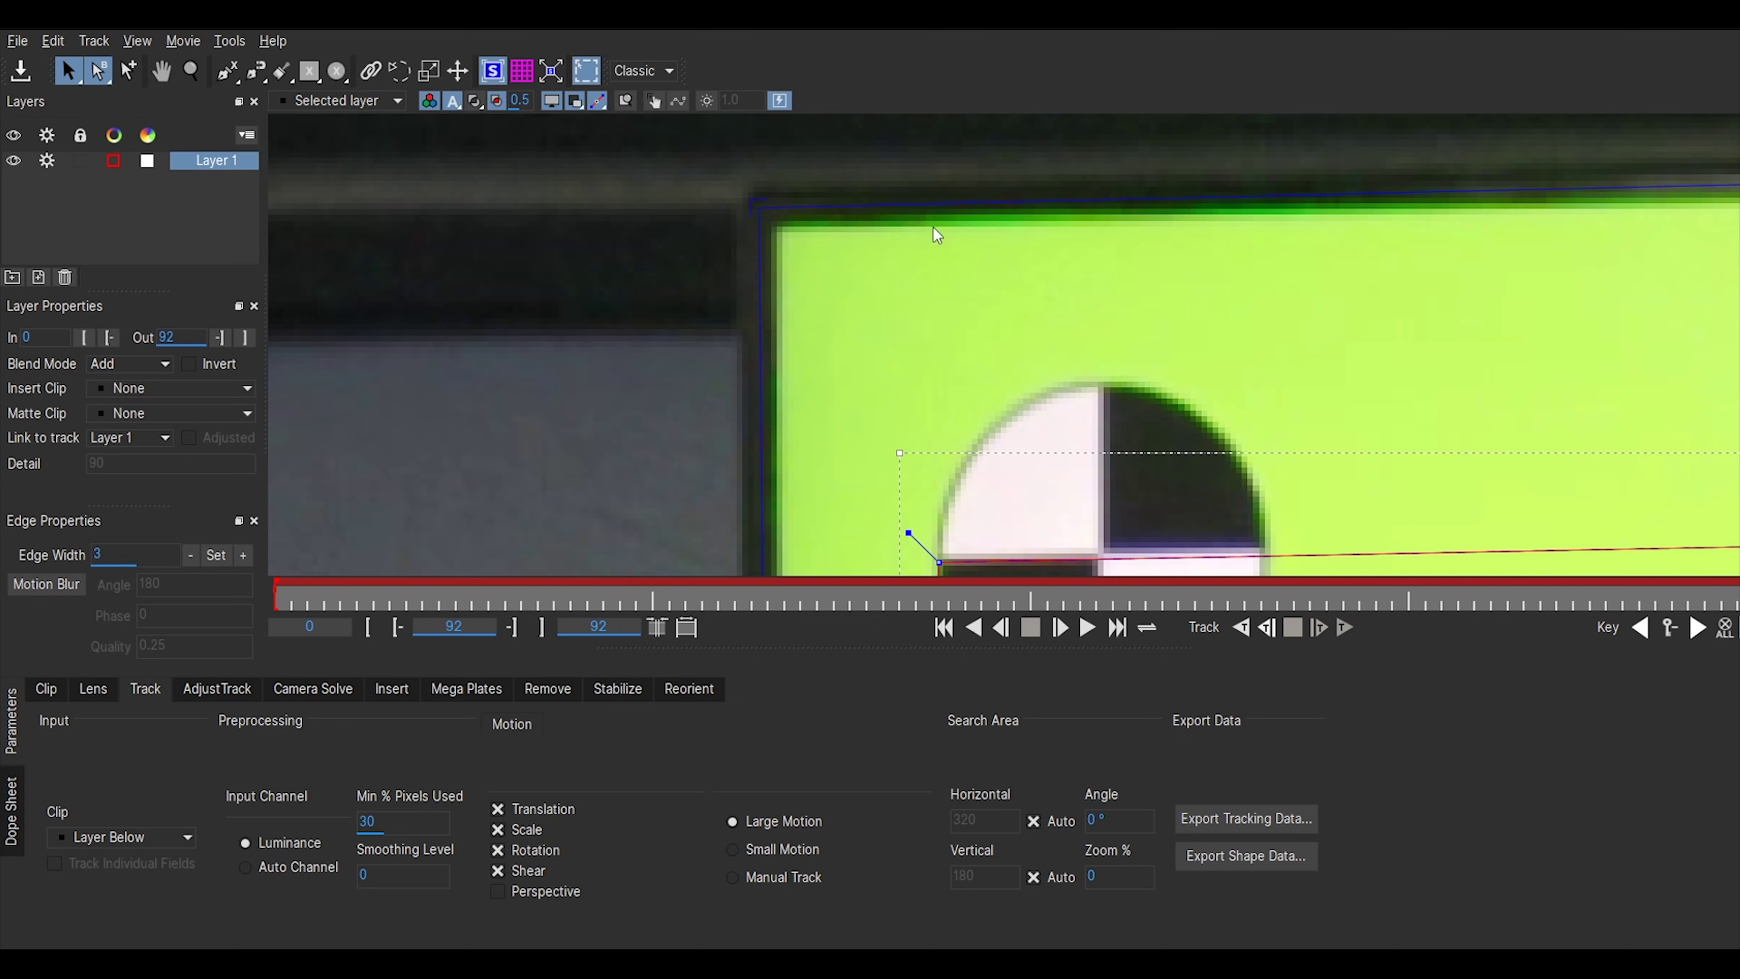
Align the planar surface's lower-left corner with the monitor's lower-left corner
{"action": "key", "text": "x"}
{"action": "left_click_drag", "start_coordinate": [838, 330], "coordinate": [843, 137]}
{"action": "key", "text": "z"}
{"action": "left_click_drag", "start_coordinate": [843, 138], "coordinate": [836, 454]}
{"action": "key", "text": "x"}
{"action": "left_click_drag", "start_coordinate": [826, 548], "coordinate": [796, 96]}
{"action": "key", "text": "z"}
{"action": "left_click_drag", "start_coordinate": [809, 311], "coordinate": [753, 315]}
Move the planar surface's lower-right corner onto the lower-right corner of the green screen
{"action": "key", "text": "z"}
{"action": "key", "text": "x"}
{"action": "left_click_drag", "start_coordinate": [1262, 280], "coordinate": [480, 280]}
{"action": "key", "text": "z"}
{"action": "left_click_drag", "start_coordinate": [1151, 206], "coordinate": [1034, 411]}
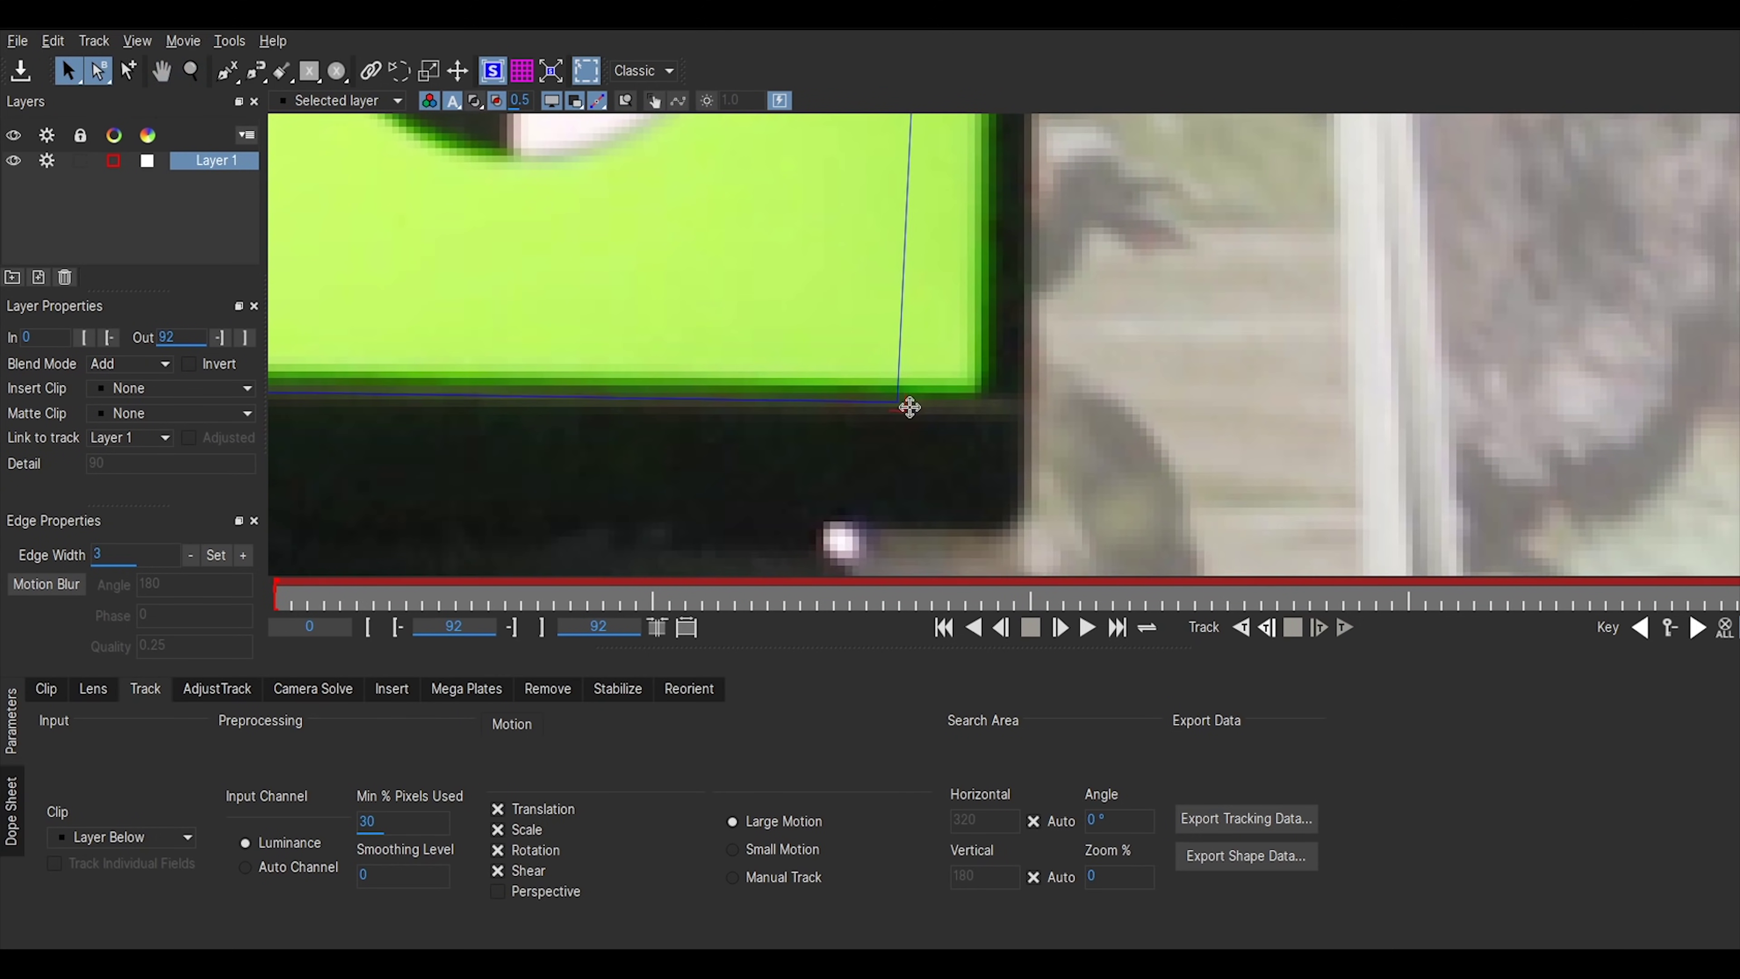
{"action": "left_click_drag", "start_coordinate": [909, 407], "coordinate": [1005, 416]}
Align the planar surface's upper-right corner with the upper-right corner of the green screen
{"action": "key", "text": "x"}
{"action": "left_click_drag", "start_coordinate": [1010, 138], "coordinate": [999, 528]}
{"action": "key", "text": "z"}
{"action": "key", "text": "x"}
{"action": "key", "text": "z"}
{"action": "left_click_drag", "start_coordinate": [952, 159], "coordinate": [942, 200]}
{"action": "left_click", "coordinate": [938, 311]}
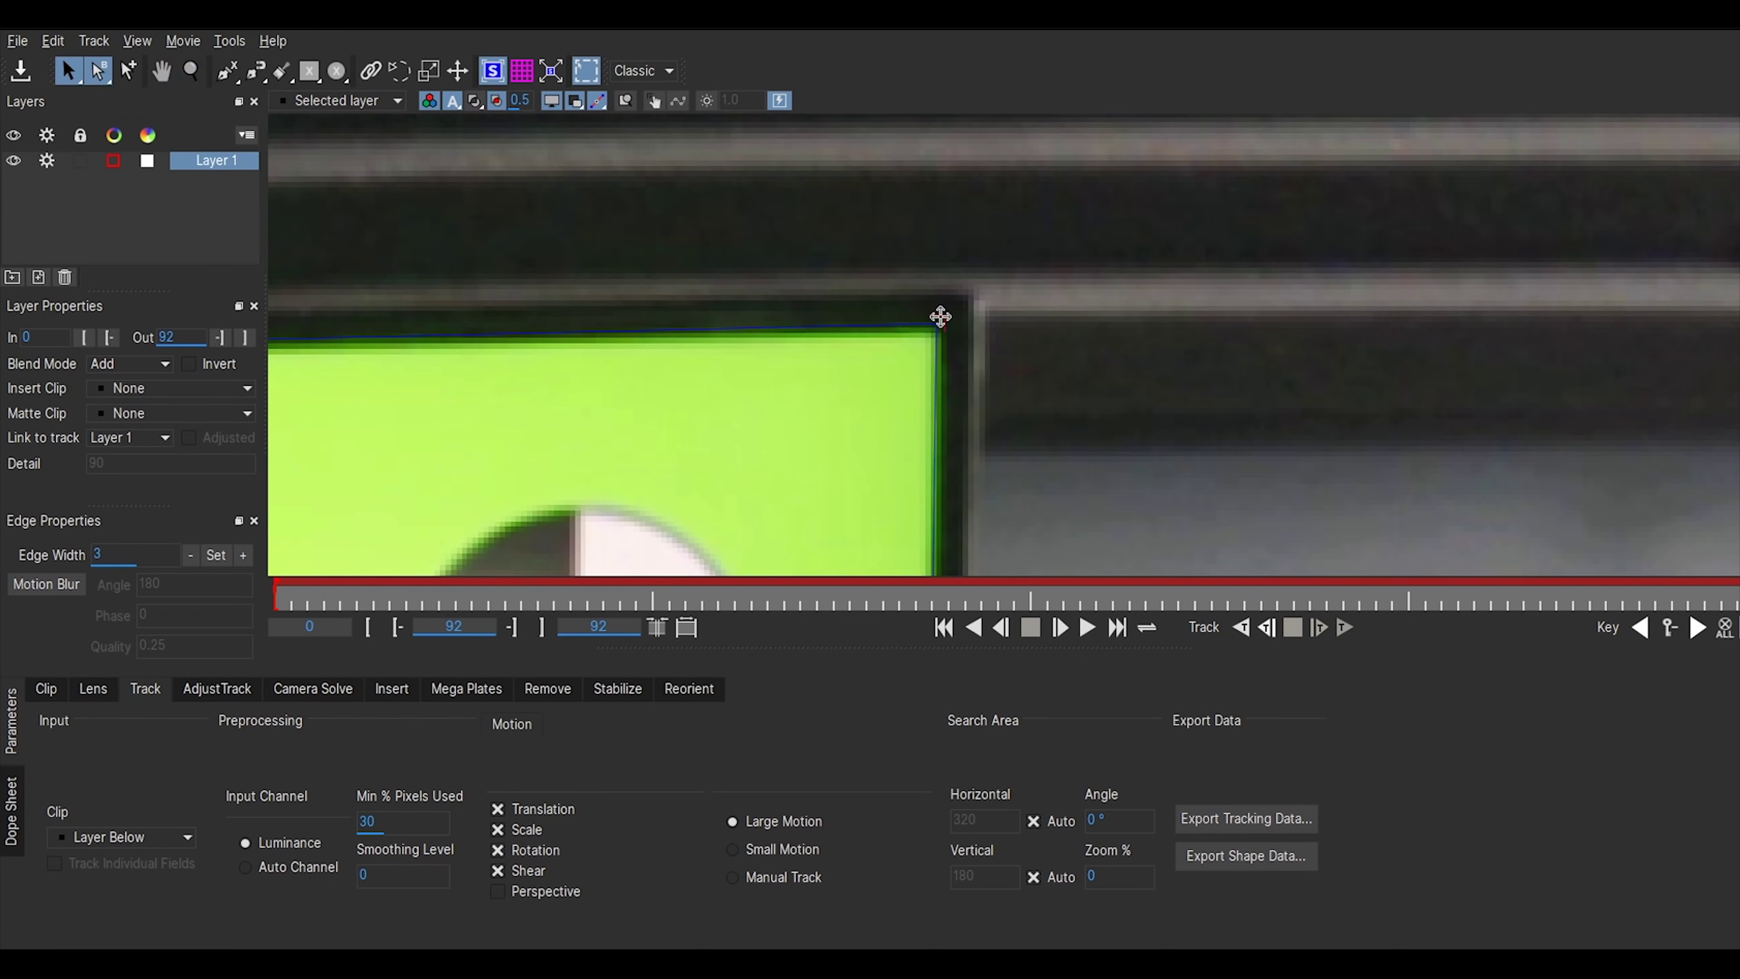
Examine how the planar surface's corners and edges fit around the monitor
{"action": "key", "text": "s"}
{"action": "key", "text": "x"}
{"action": "left_click_drag", "start_coordinate": [957, 308], "coordinate": [1258, 217]}
{"action": "key", "text": "z"}
{"action": "mouse_move", "coordinate": [870, 404]}
{"action": "left_mouse_down"}
{"action": "mouse_move", "coordinate": [851, 419]}
{"action": "mouse_move", "coordinate": [716, 379]}
{"action": "mouse_move", "coordinate": [944, 338]}
{"action": "mouse_move", "coordinate": [560, 372]}
{"action": "mouse_move", "coordinate": [679, 309]}
{"action": "left_mouse_up"}
{"action": "key", "text": "x"}
{"action": "key", "text": "z"}
{"action": "left_click_drag", "start_coordinate": [679, 310], "coordinate": [706, 617]}
{"action": "key", "text": "x"}
{"action": "left_click_drag", "start_coordinate": [610, 436], "coordinate": [882, 400]}
{"action": "key", "text": "z"}
{"action": "scroll", "coordinate": [924, 386], "scroll_direction": "down", "scroll_amount": 4}
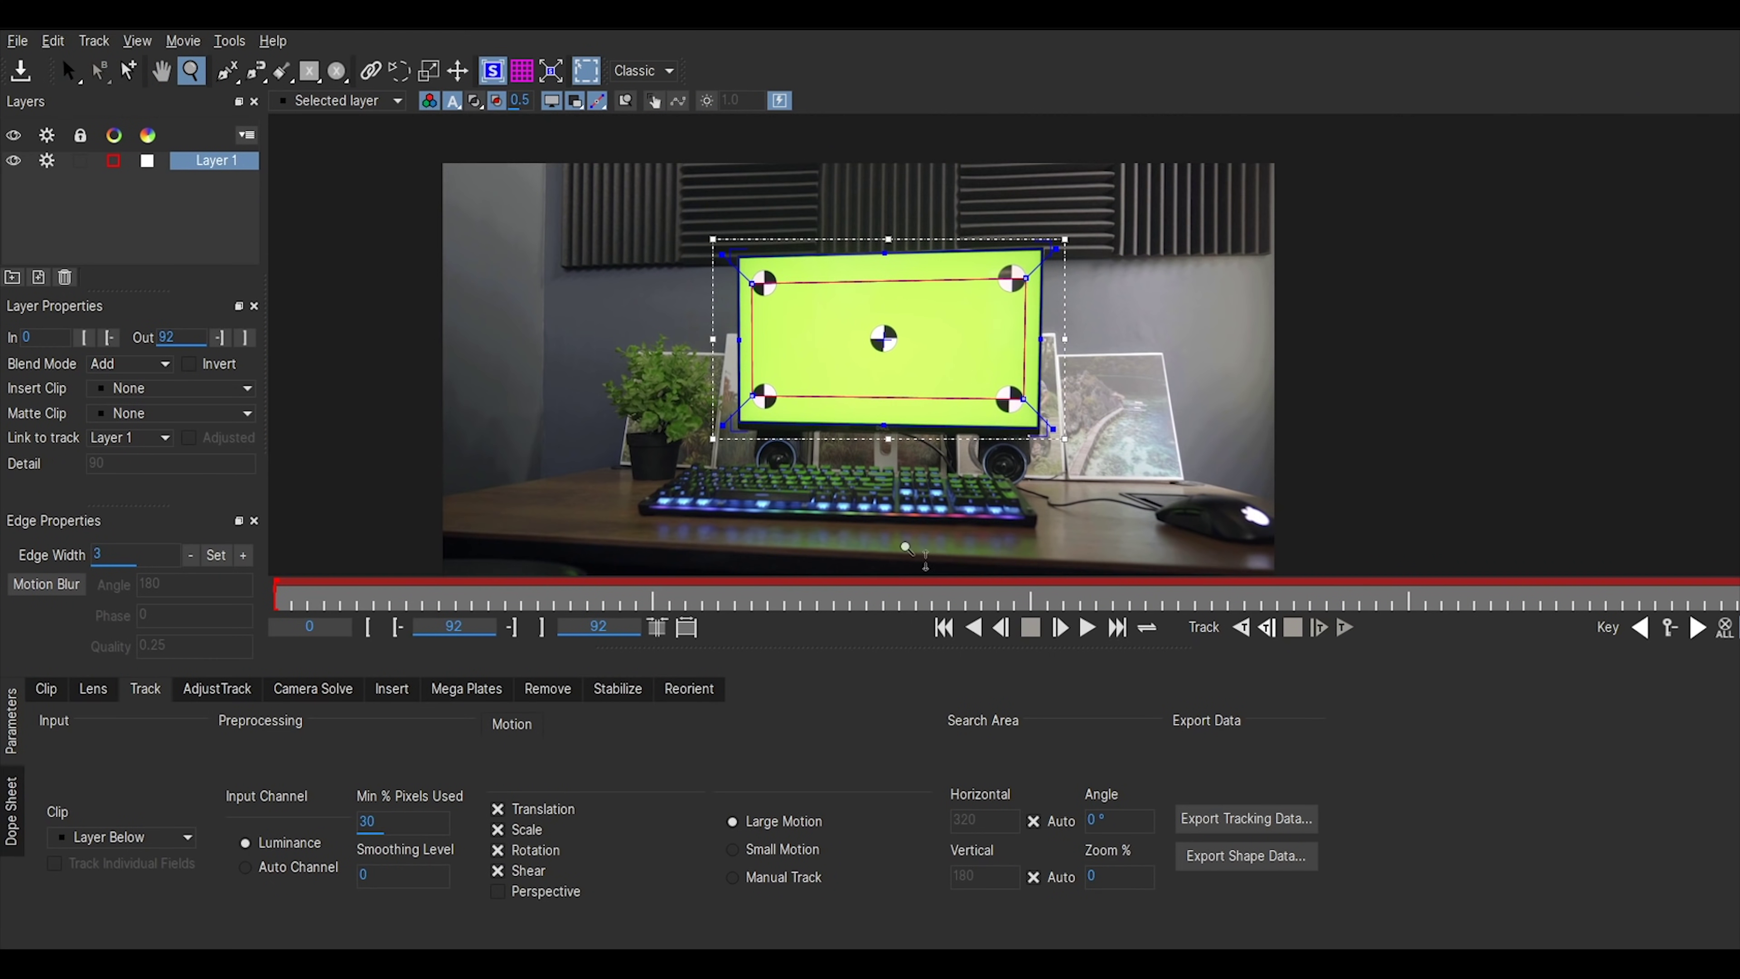
{"action": "key", "text": "q"}
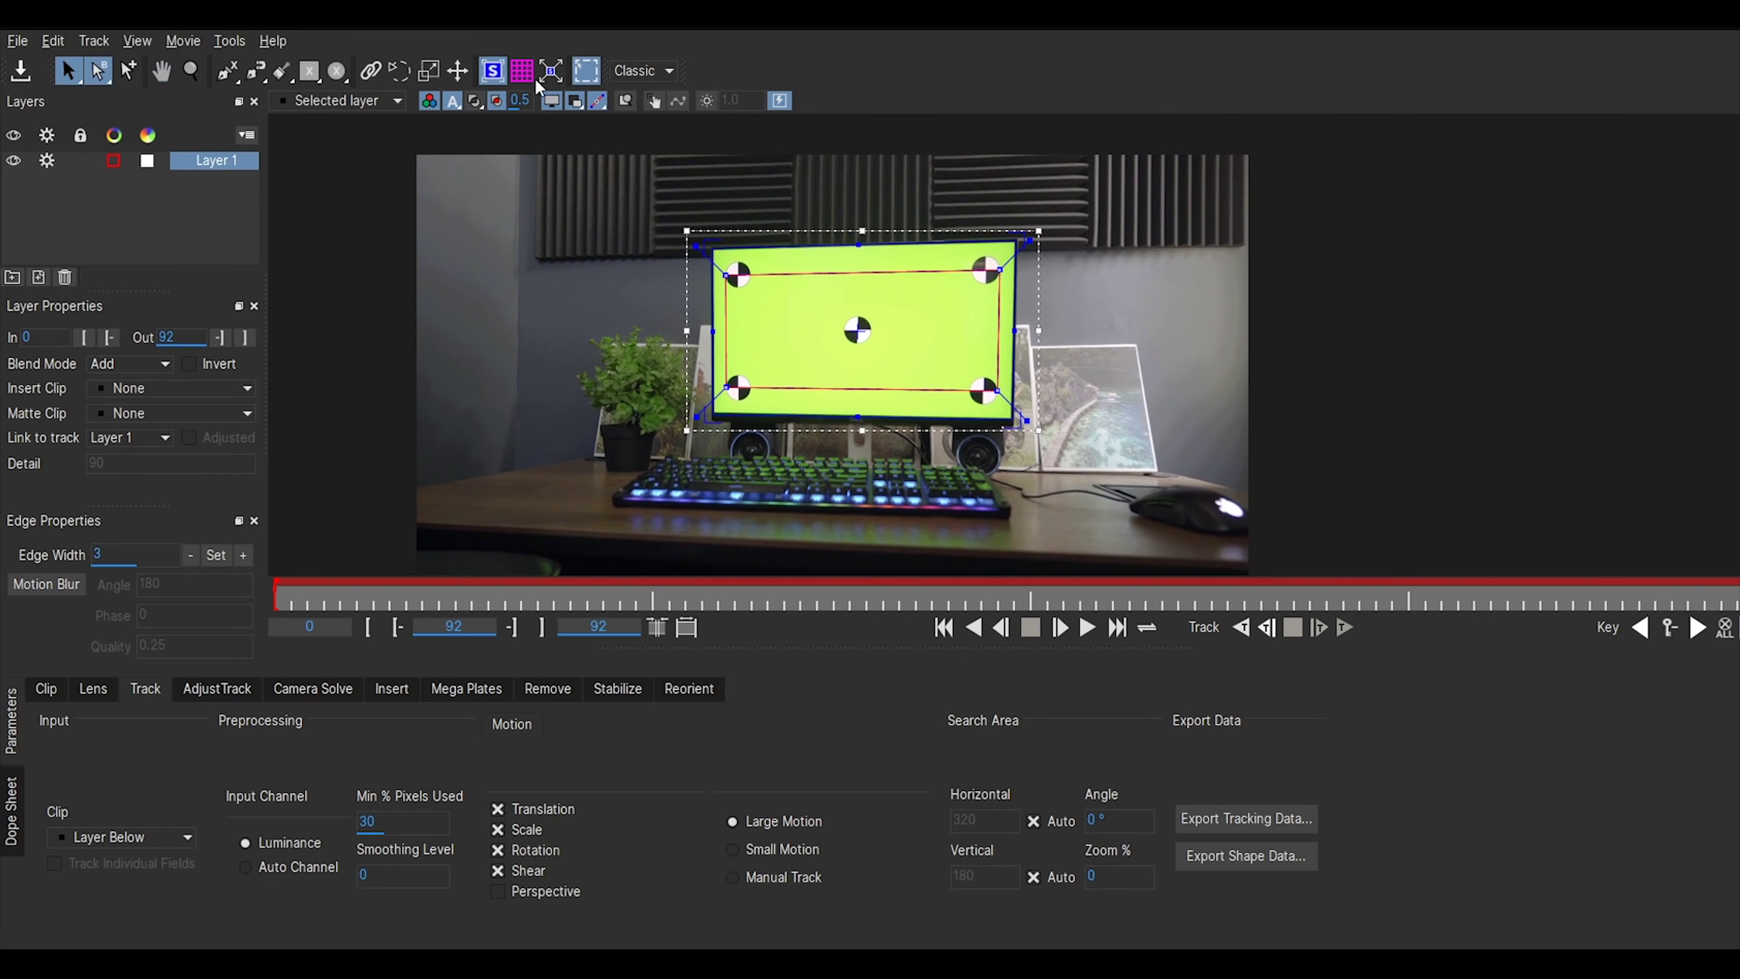
Preview the planar grid over the footage and hide it again
{"action": "left_click", "coordinate": [524, 72]}
{"action": "scroll", "coordinate": [1042, 315], "scroll_direction": "down", "scroll_amount": 3}
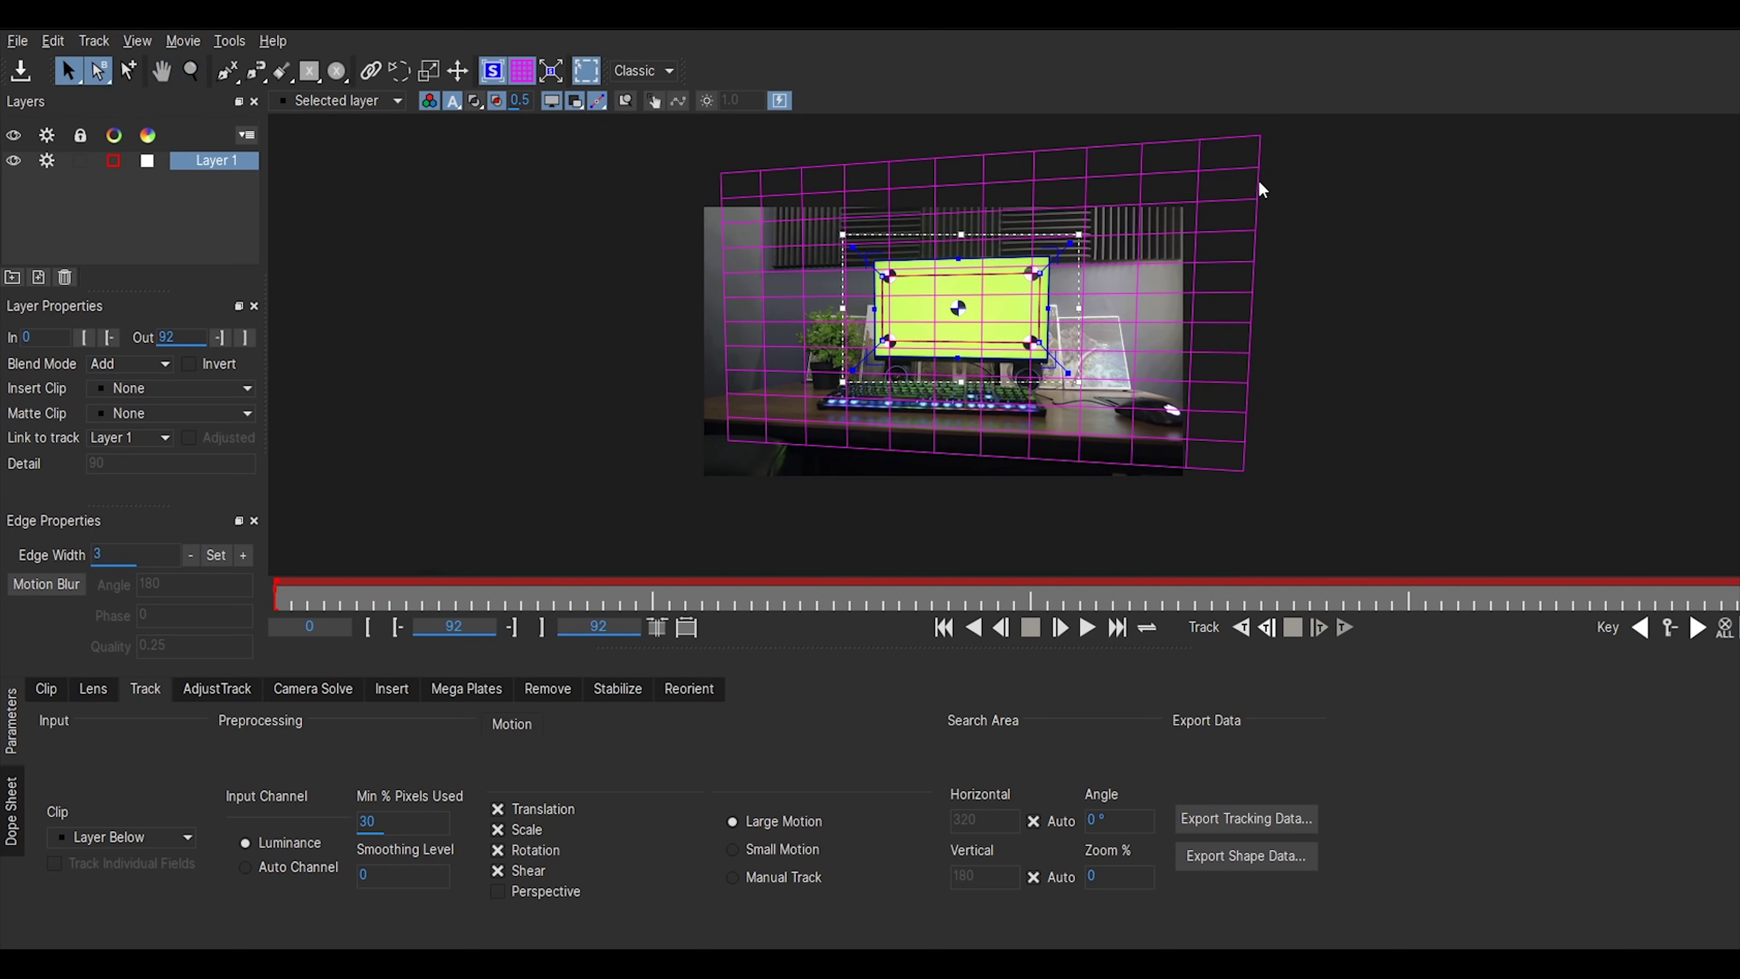
{"action": "left_click", "coordinate": [519, 73]}
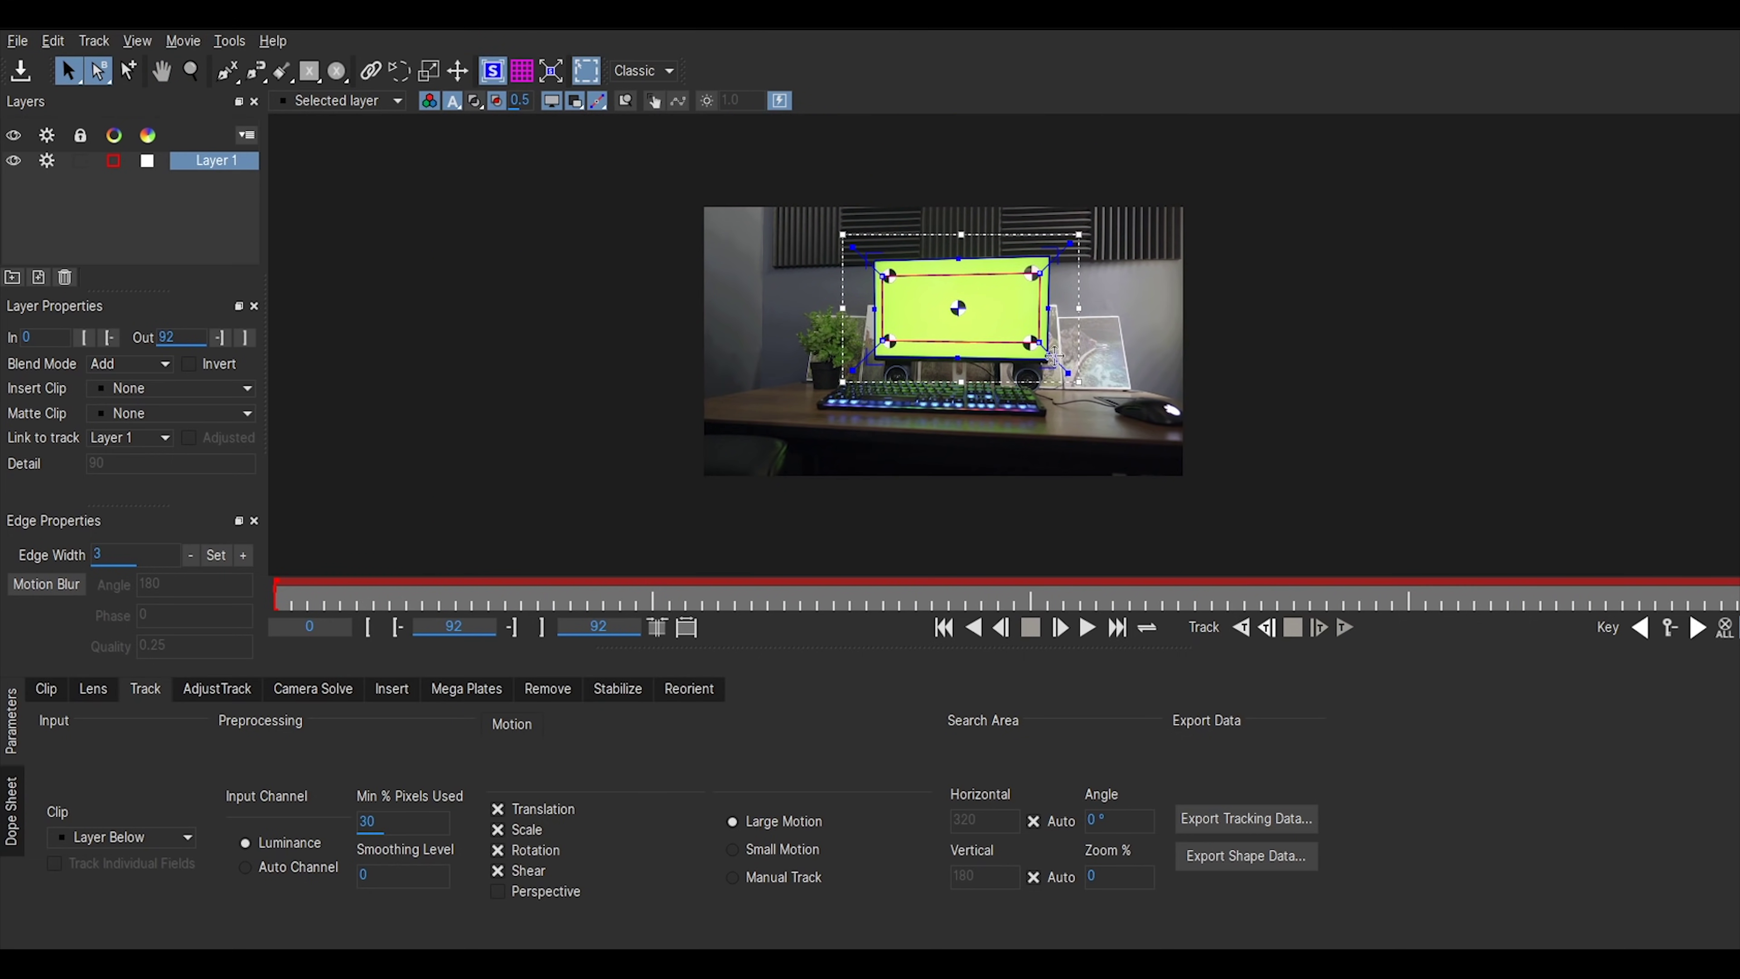
{"action": "key", "text": "z"}
{"action": "left_click_drag", "start_coordinate": [1048, 276], "coordinate": [974, 277]}
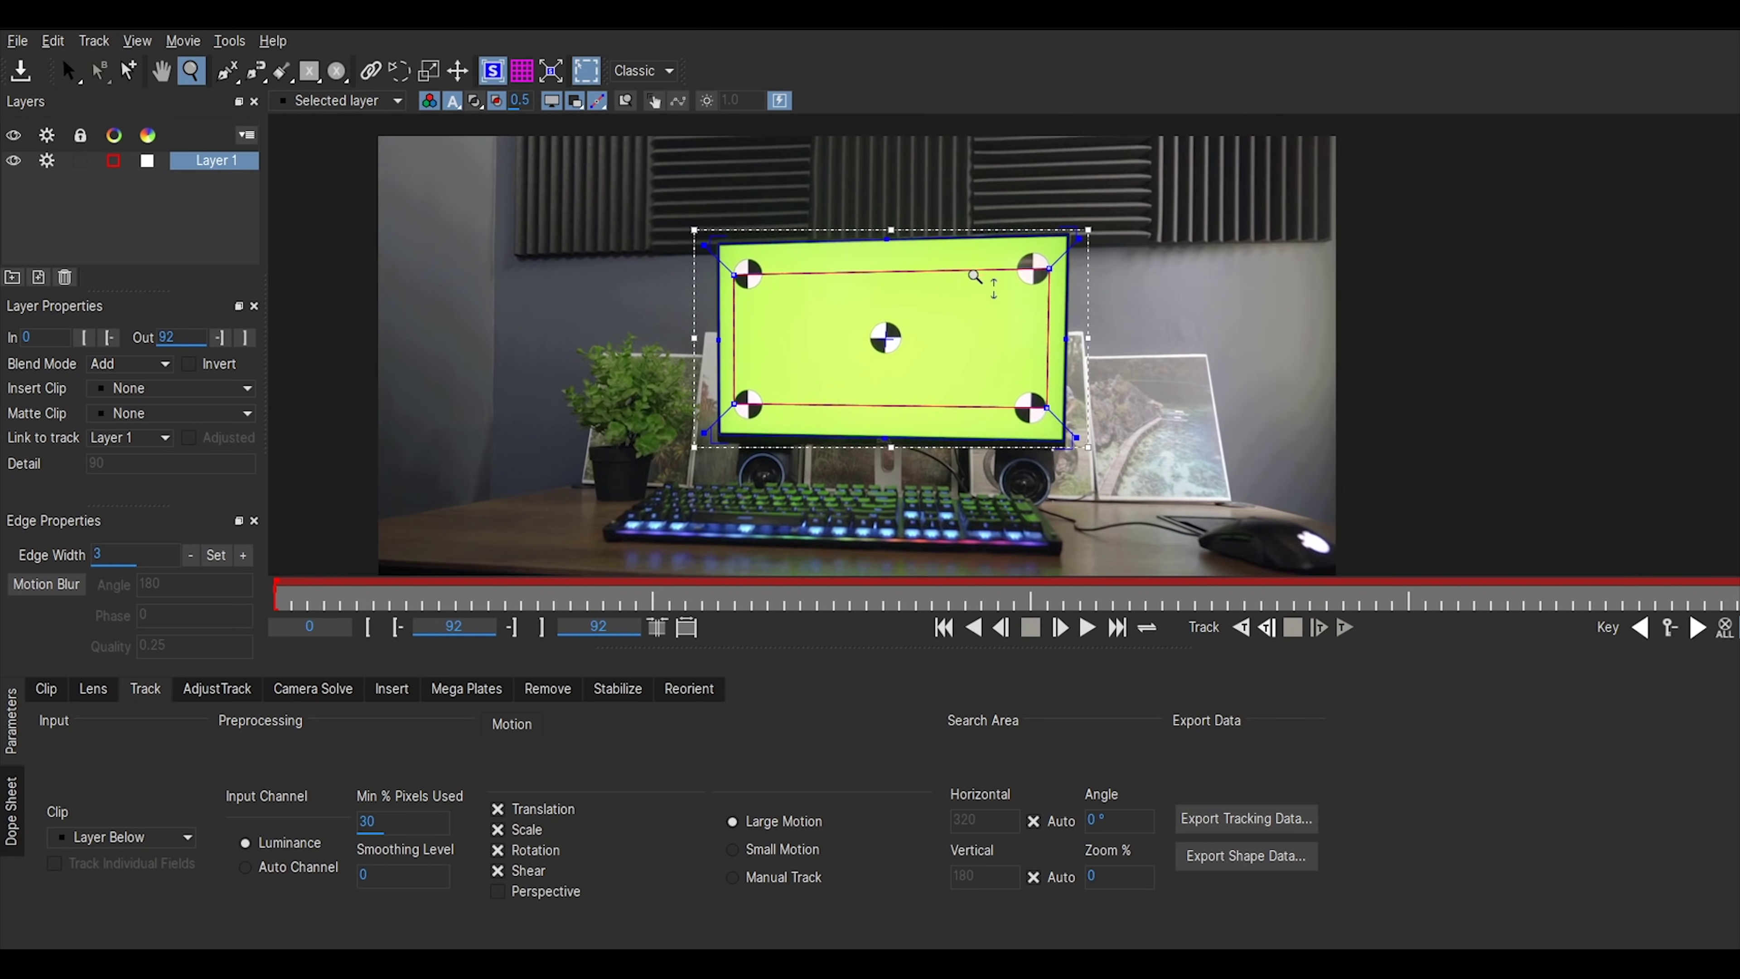
{"action": "scroll", "coordinate": [974, 276], "scroll_direction": "up", "scroll_amount": 2}
{"action": "scroll", "coordinate": [975, 222], "scroll_direction": "down", "scroll_amount": 2}
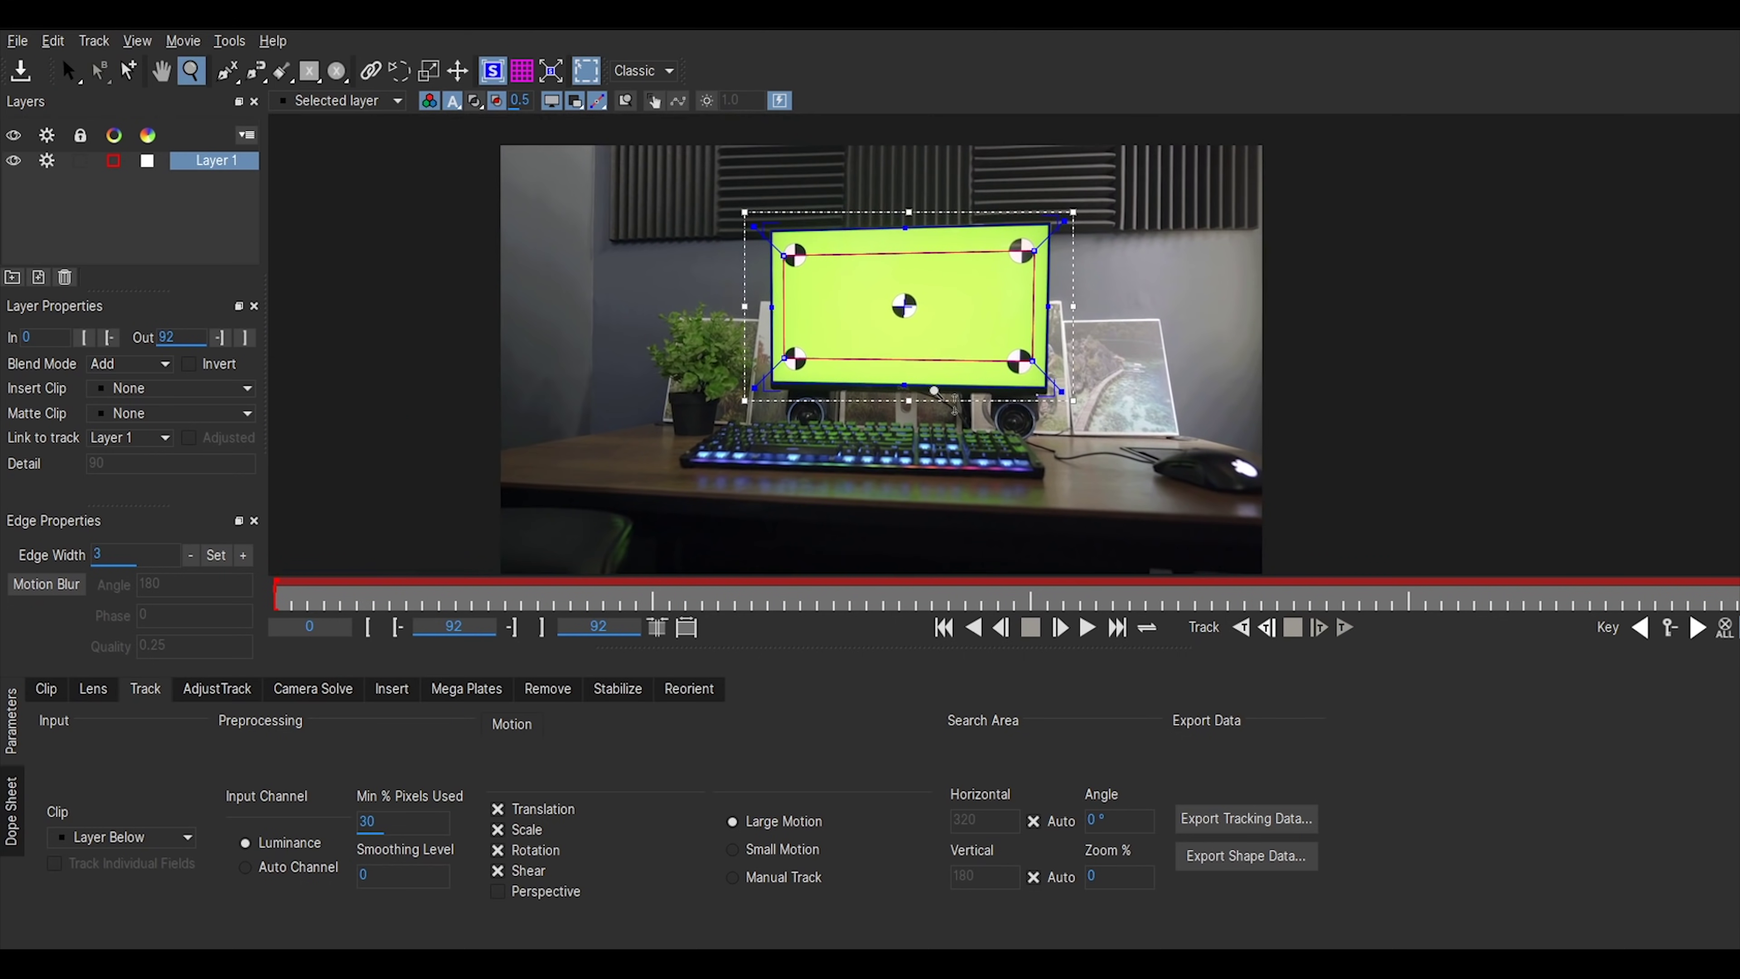
{"action": "scroll", "coordinate": [943, 365], "scroll_direction": "down", "scroll_amount": 2}
{"action": "key", "text": "x"}
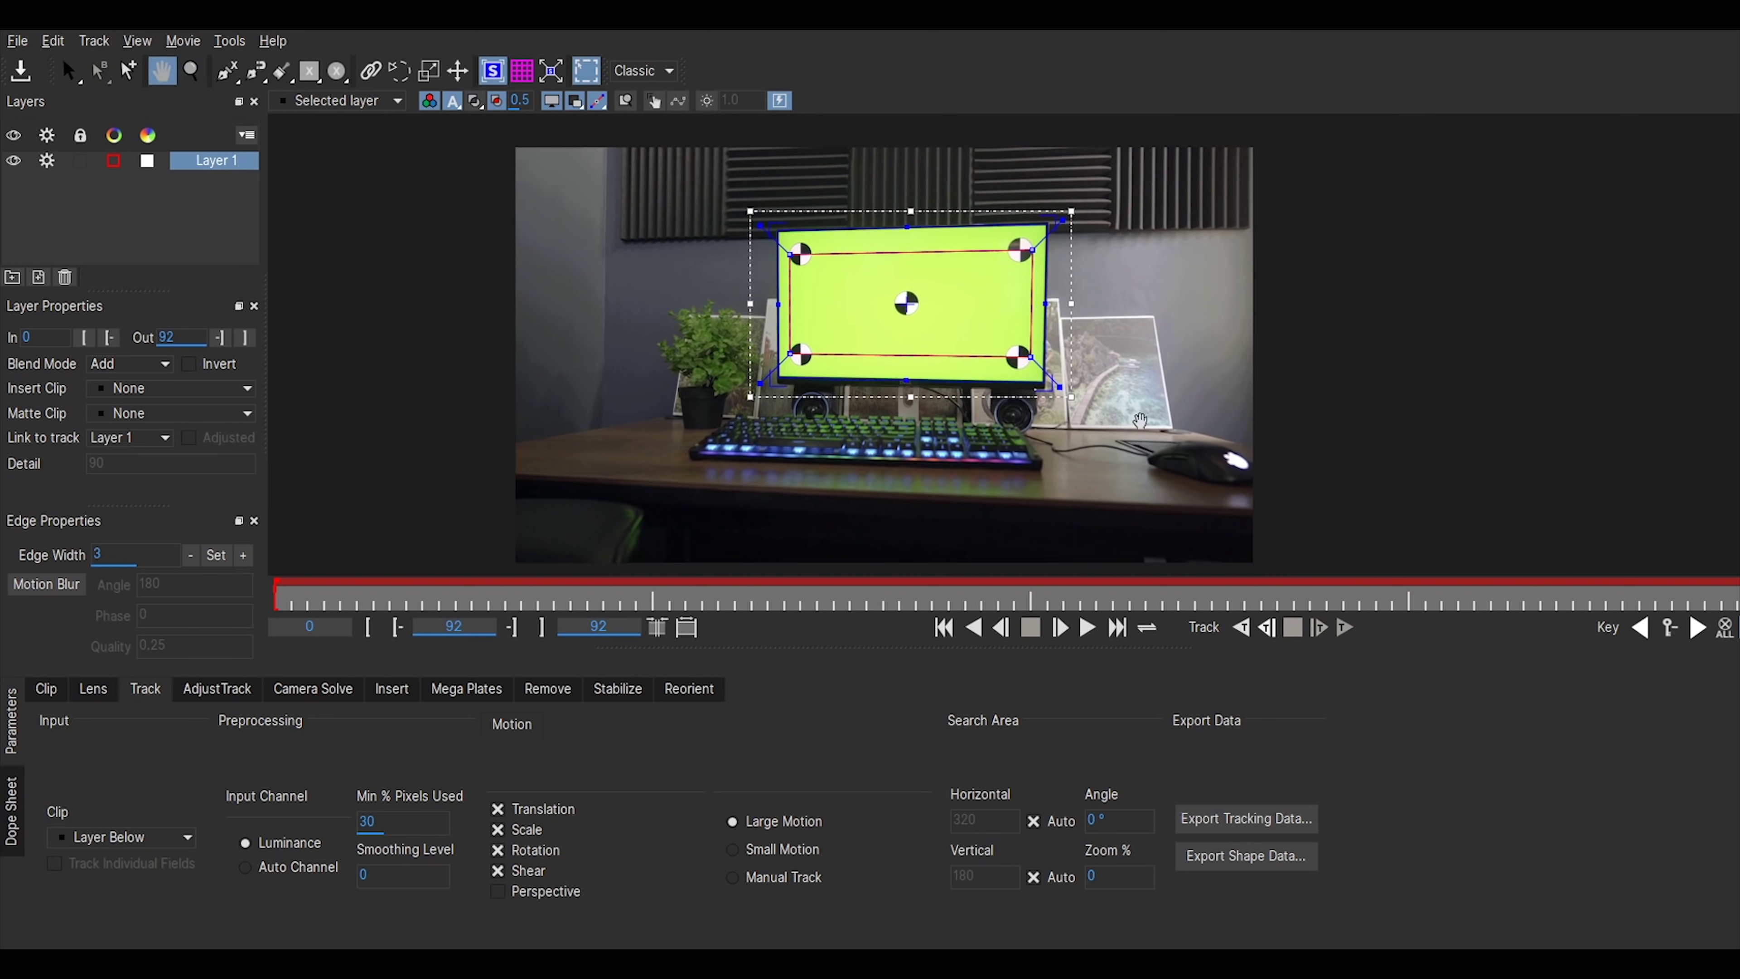
{"action": "left_click_drag", "start_coordinate": [1114, 407], "coordinate": [1076, 409]}
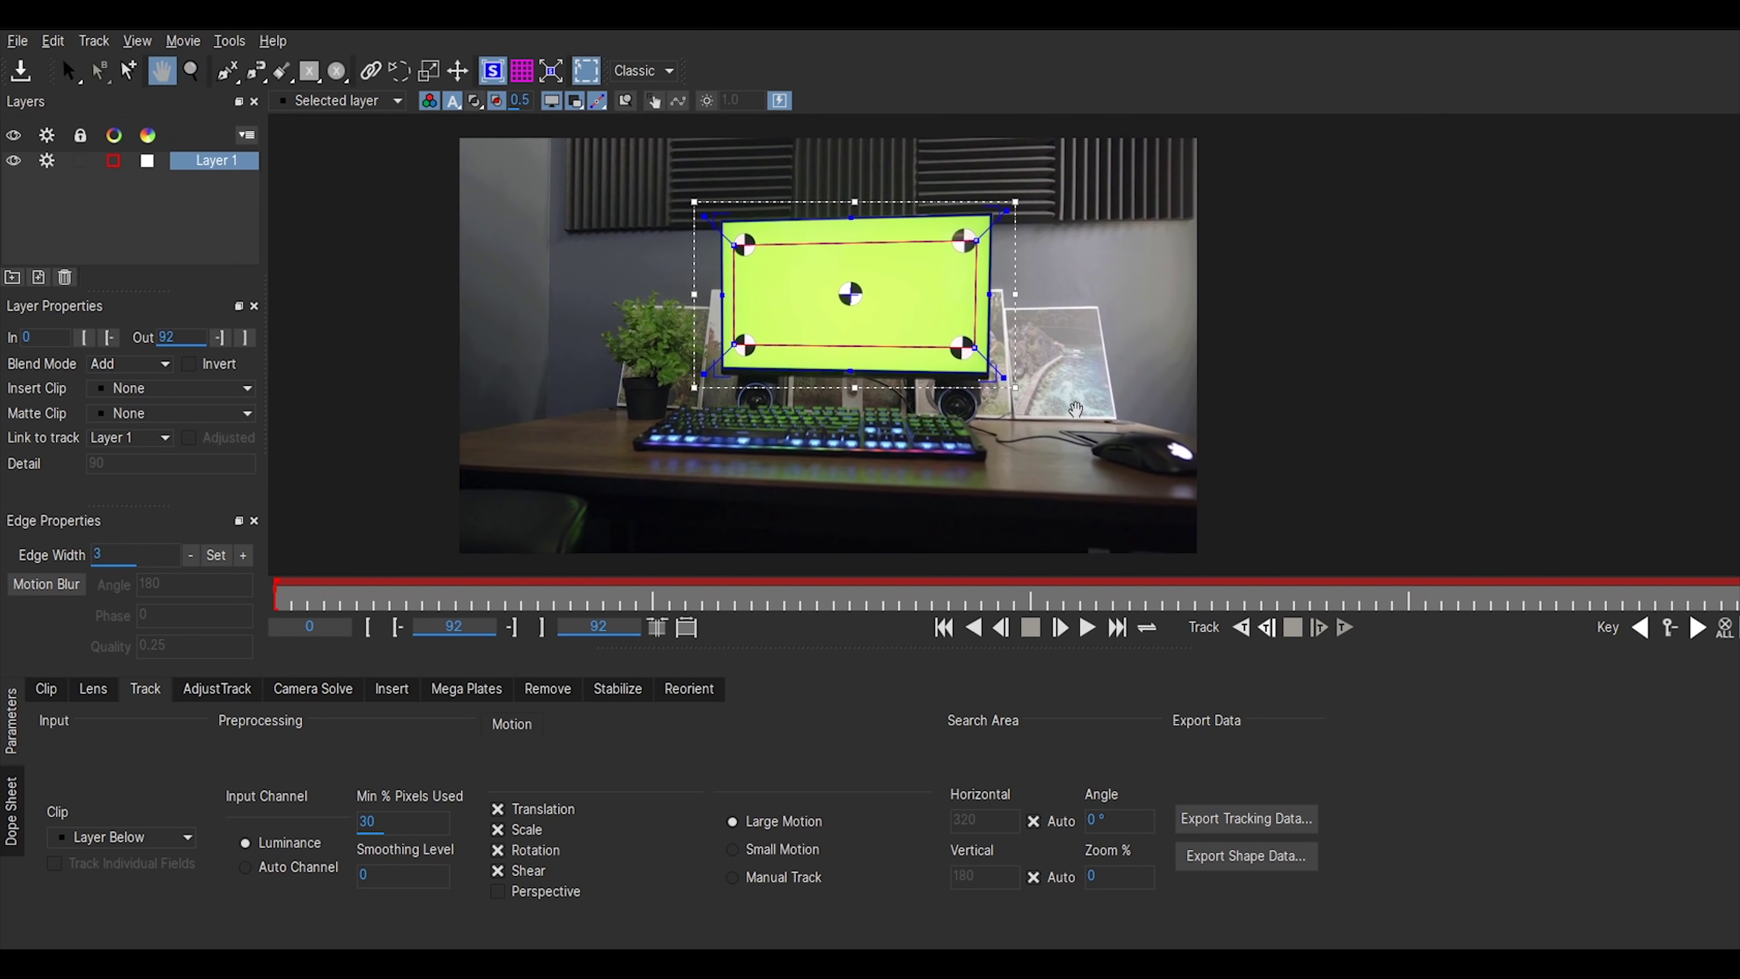
{"action": "left_click_drag", "start_coordinate": [1076, 410], "coordinate": [1076, 407]}
{"action": "key", "text": "s"}
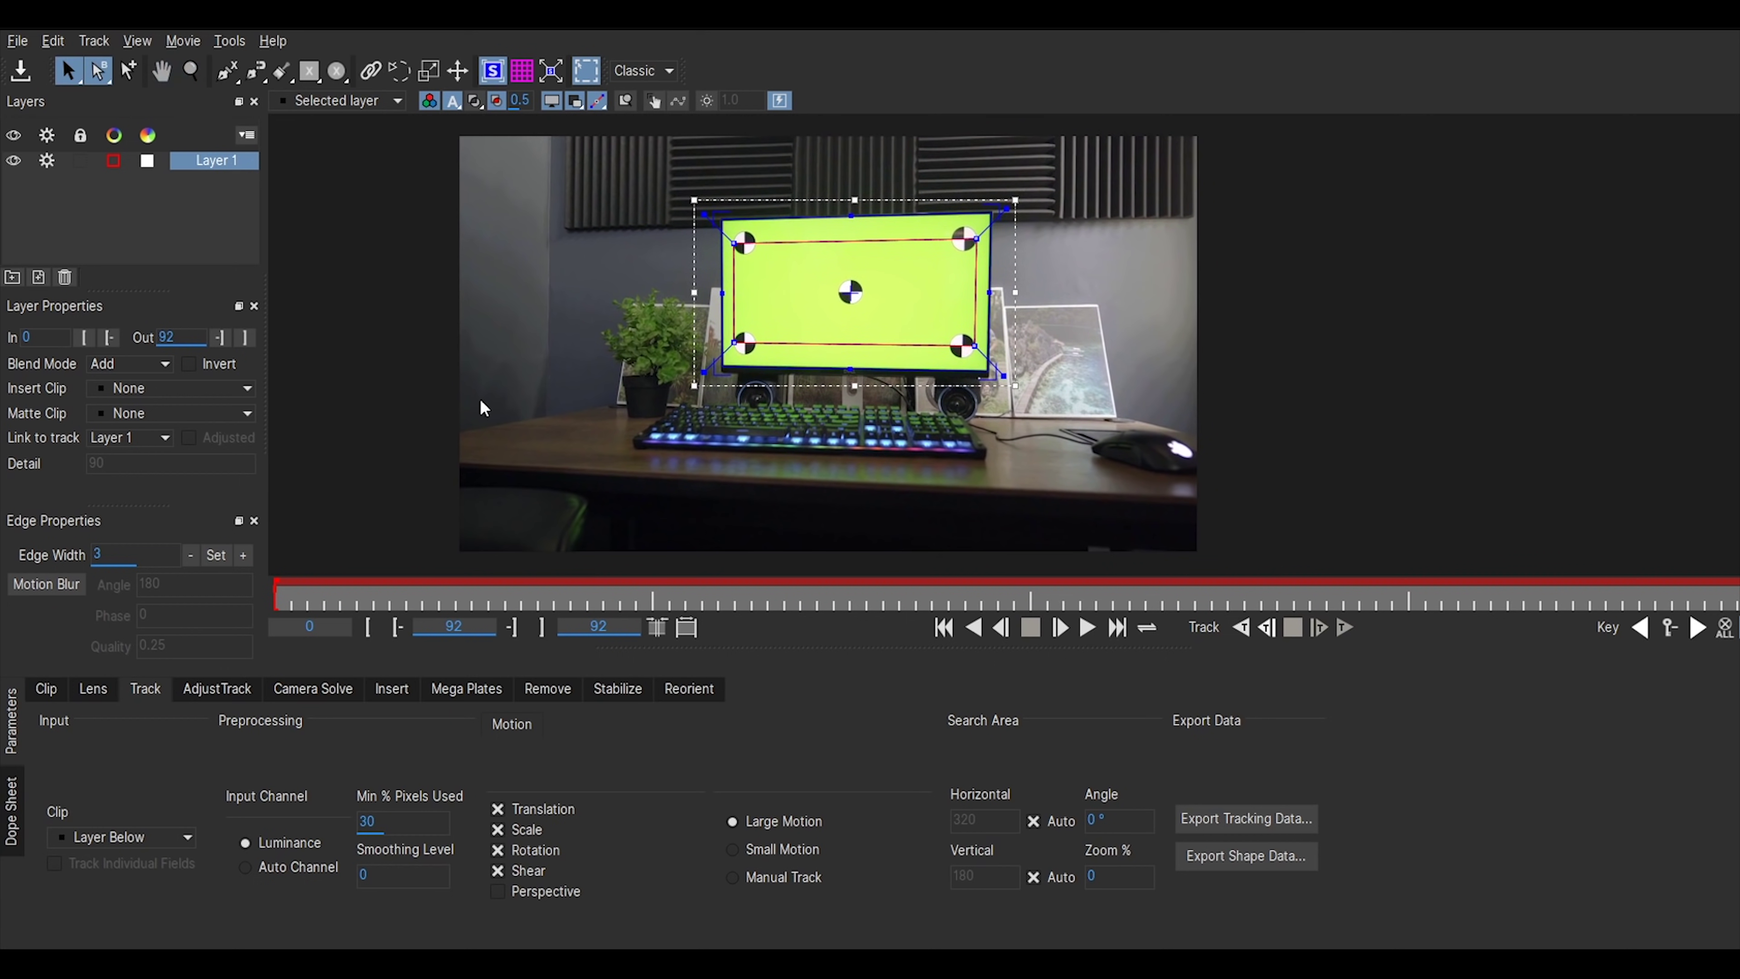
Preview the surface alignment with the Grid8x8 insert clip, and set the insert clip back to None
{"action": "left_click", "coordinate": [151, 389]}
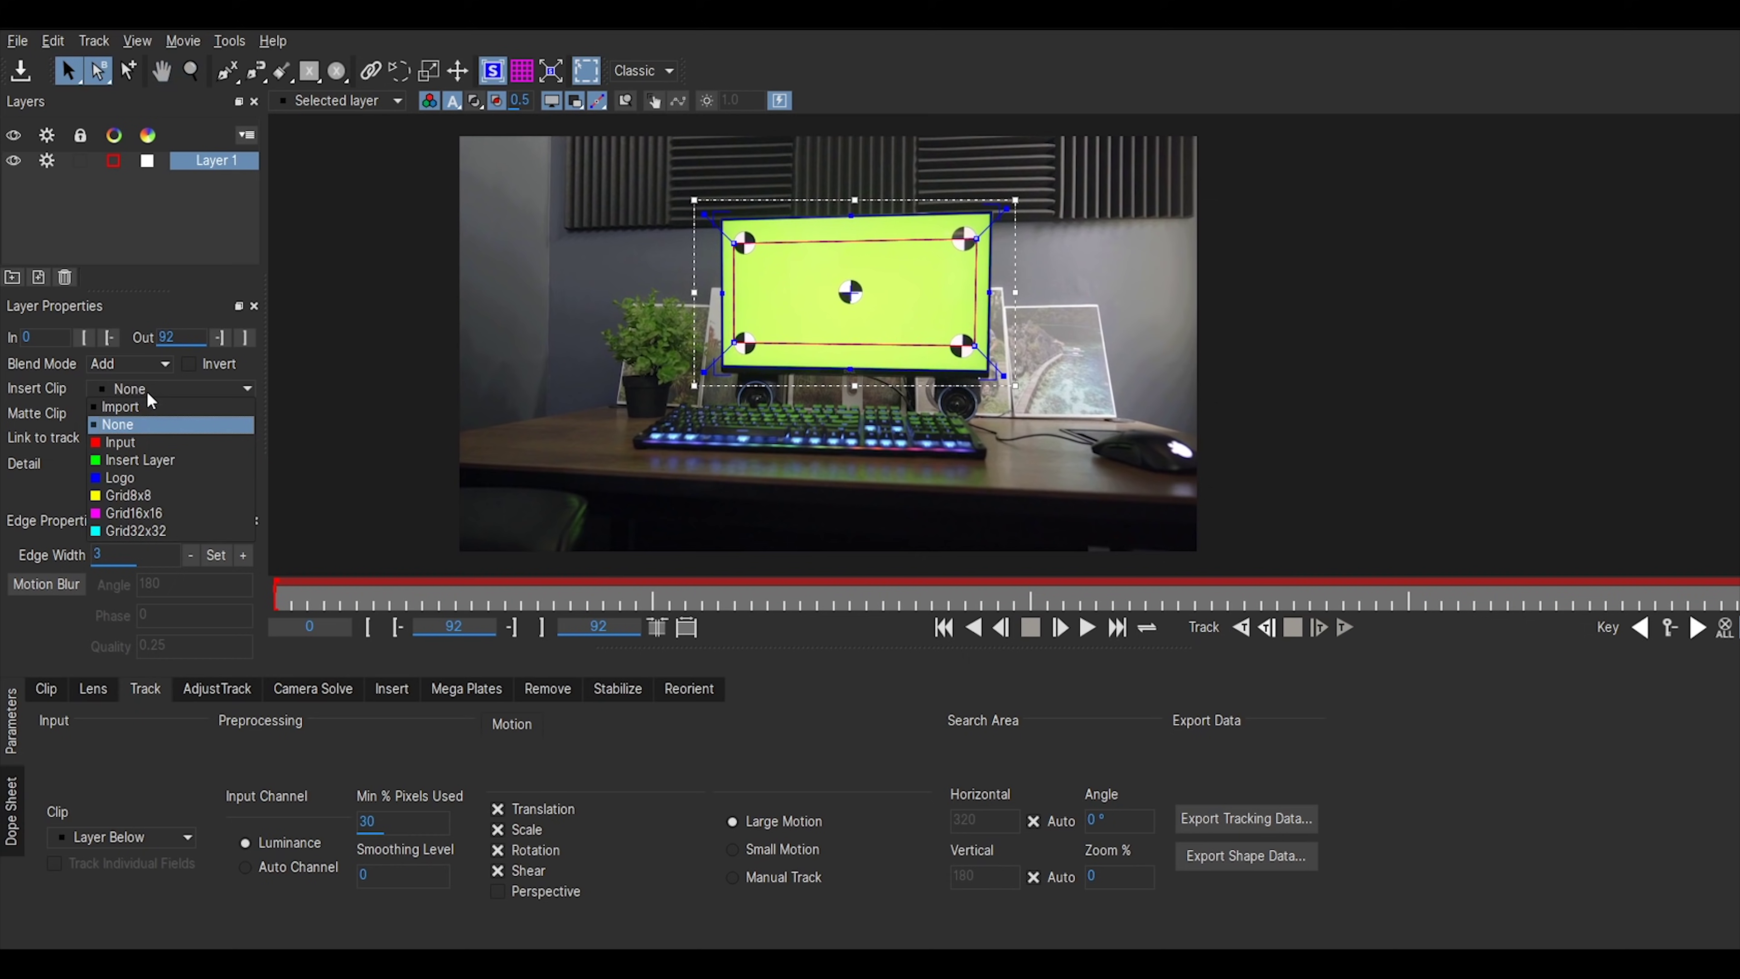
{"action": "left_click", "coordinate": [142, 503]}
{"action": "key", "text": "z"}
{"action": "left_click_drag", "start_coordinate": [806, 276], "coordinate": [856, 175]}
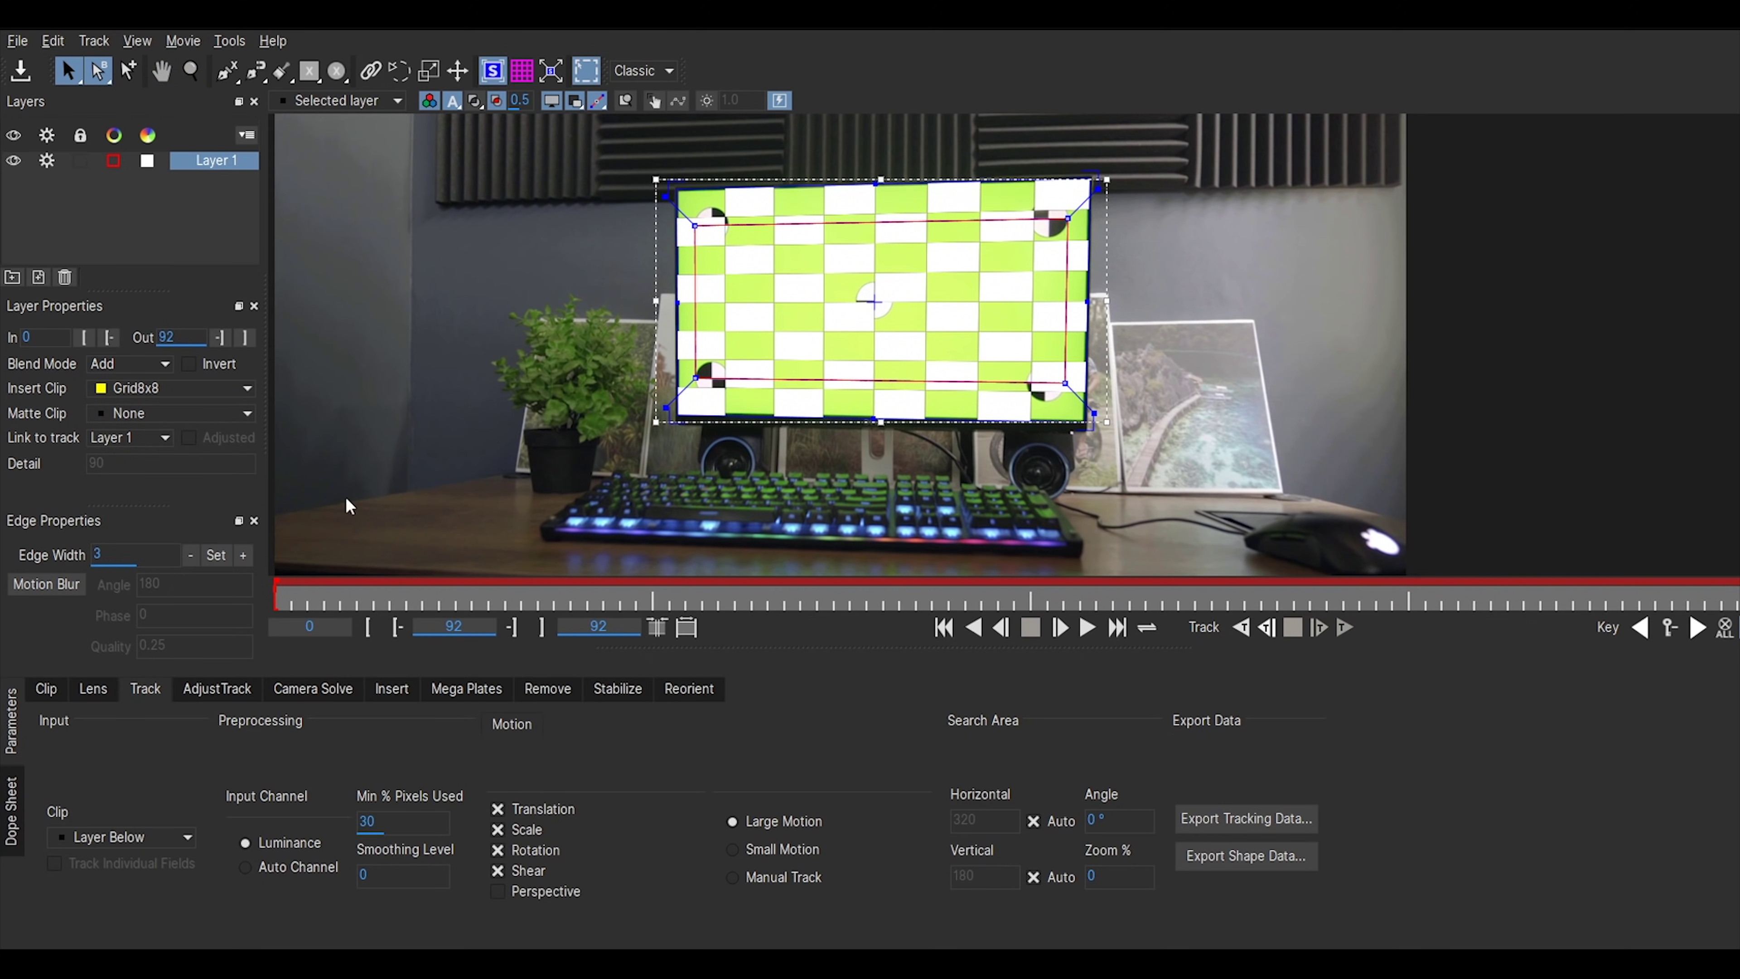
{"action": "left_click", "coordinate": [131, 392]}
{"action": "left_click", "coordinate": [134, 425]}
Set the minimum percentage of pixels used to 100 and enable Perspective motion for the track
{"action": "key", "text": "z"}
{"action": "left_click_drag", "start_coordinate": [528, 333], "coordinate": [528, 398]}
{"action": "key", "text": "x"}
{"action": "left_click_drag", "start_coordinate": [1027, 411], "coordinate": [1049, 368]}
{"action": "key", "text": "z"}
{"action": "left_click_drag", "start_coordinate": [1055, 370], "coordinate": [1067, 405]}
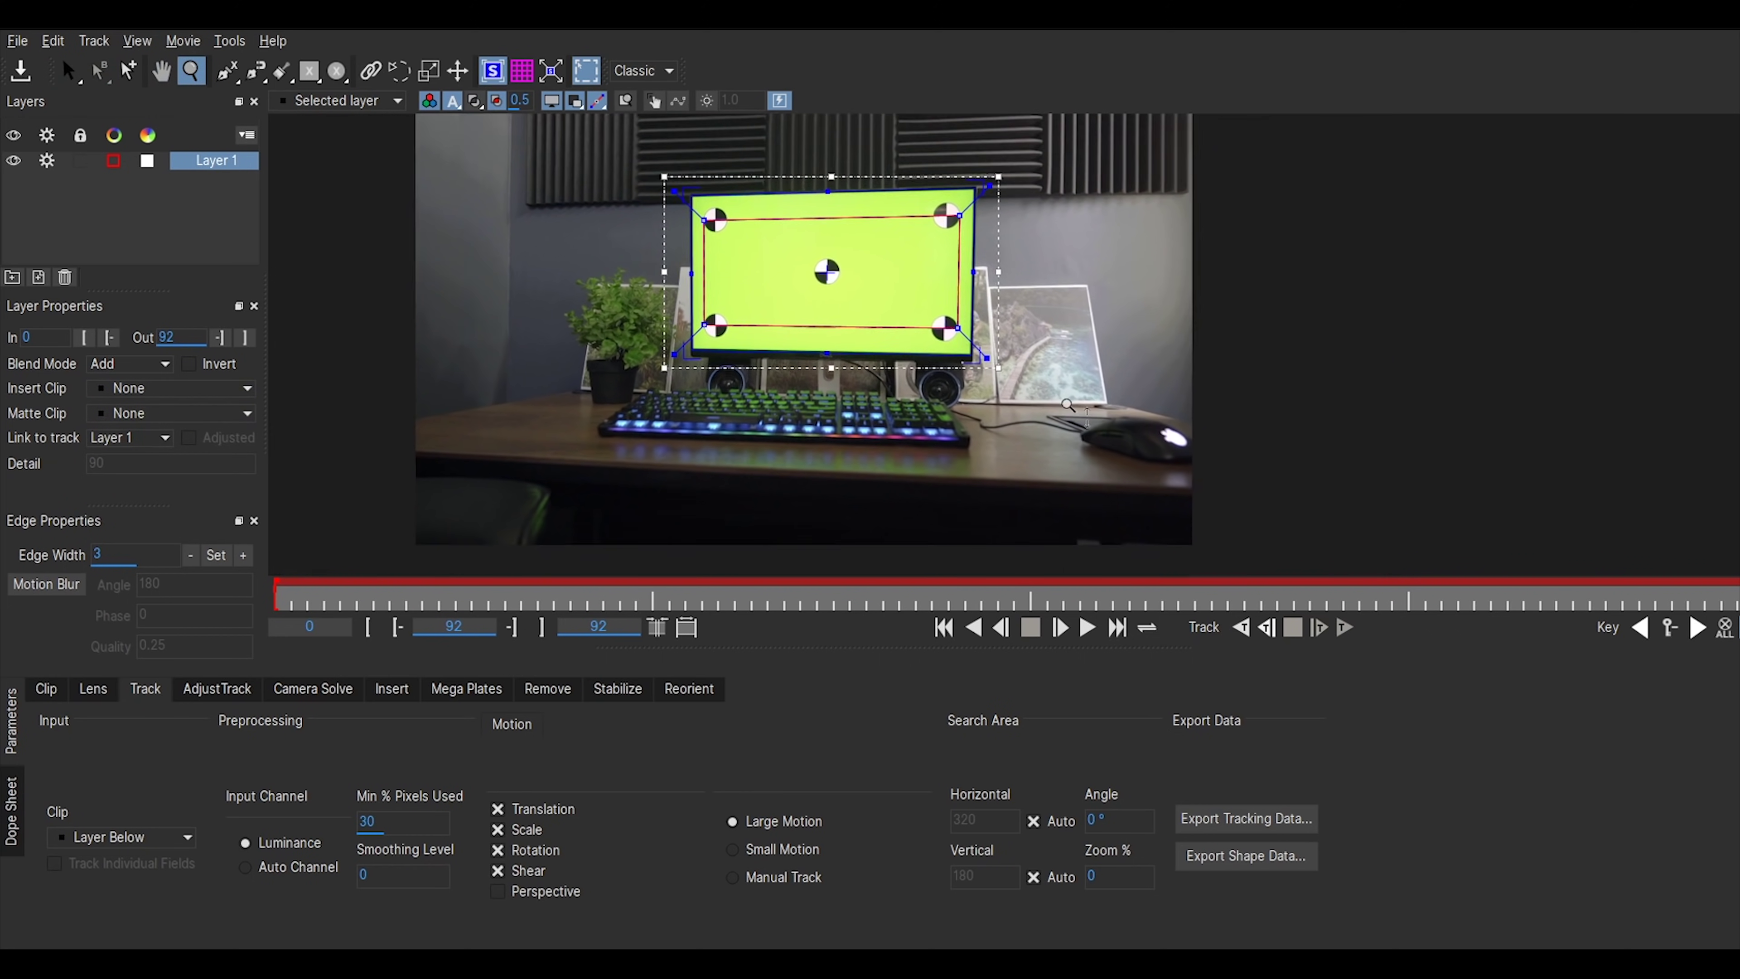
{"action": "scroll", "coordinate": [1068, 404], "scroll_direction": "down", "scroll_amount": 1}
{"action": "key", "text": "s"}
{"action": "left_click", "coordinate": [391, 823]}
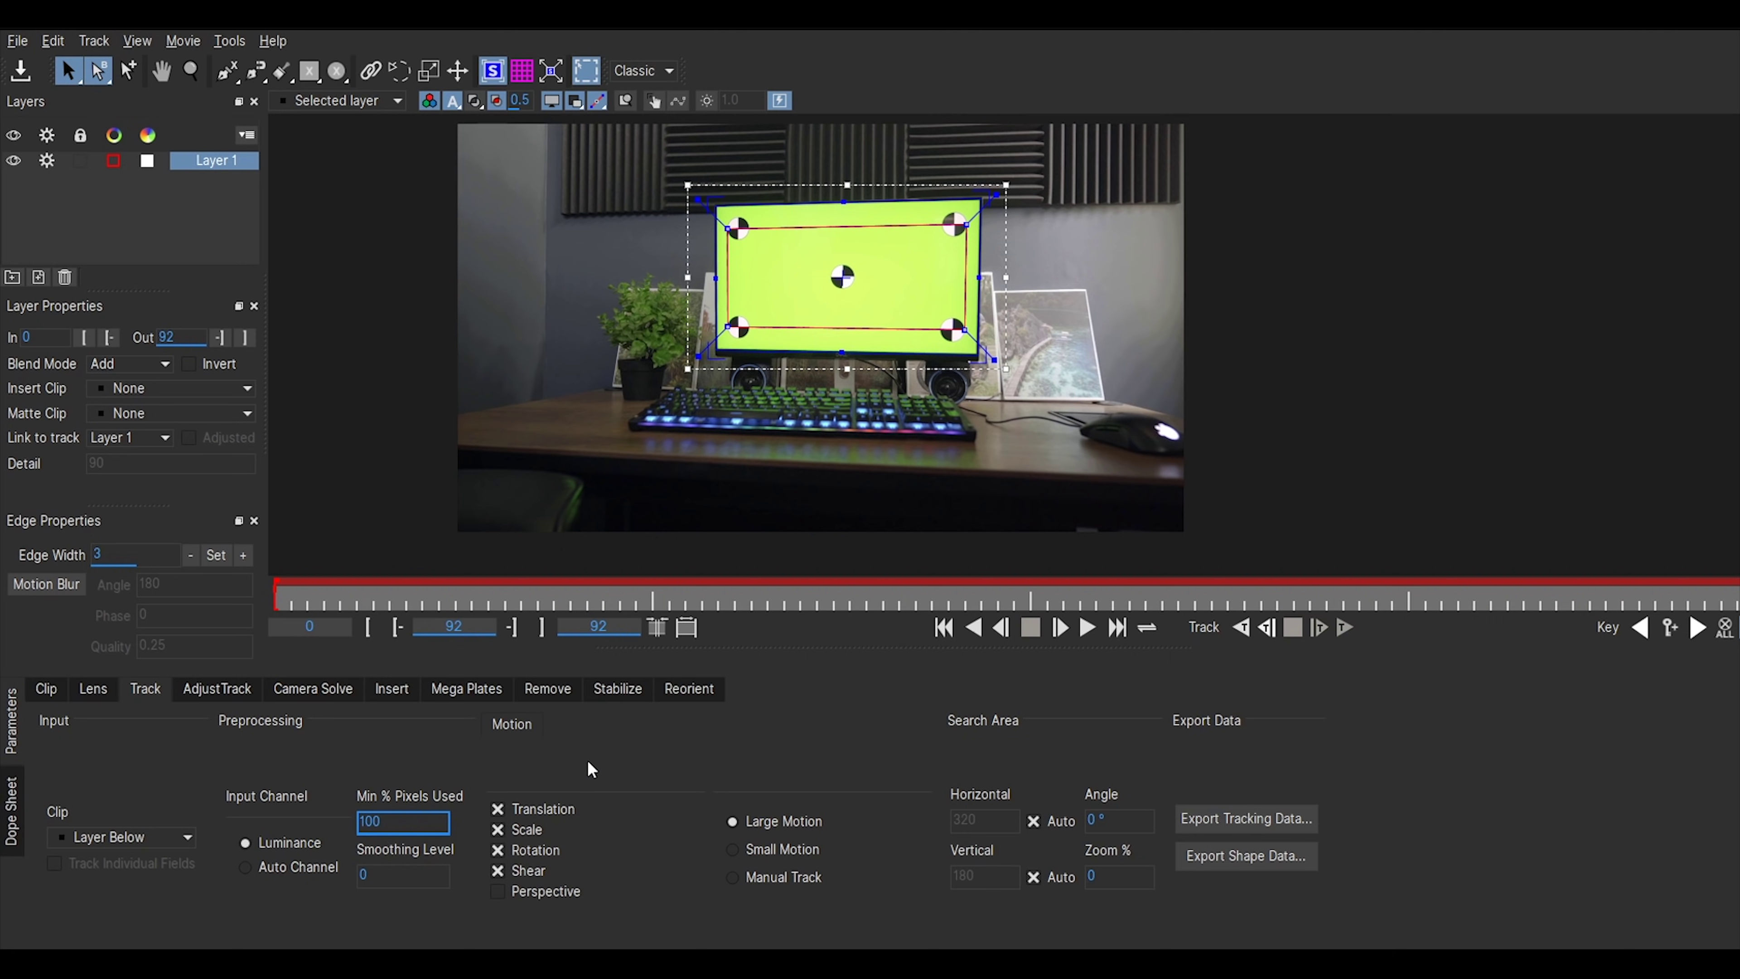
{"action": "left_click", "coordinate": [498, 891]}
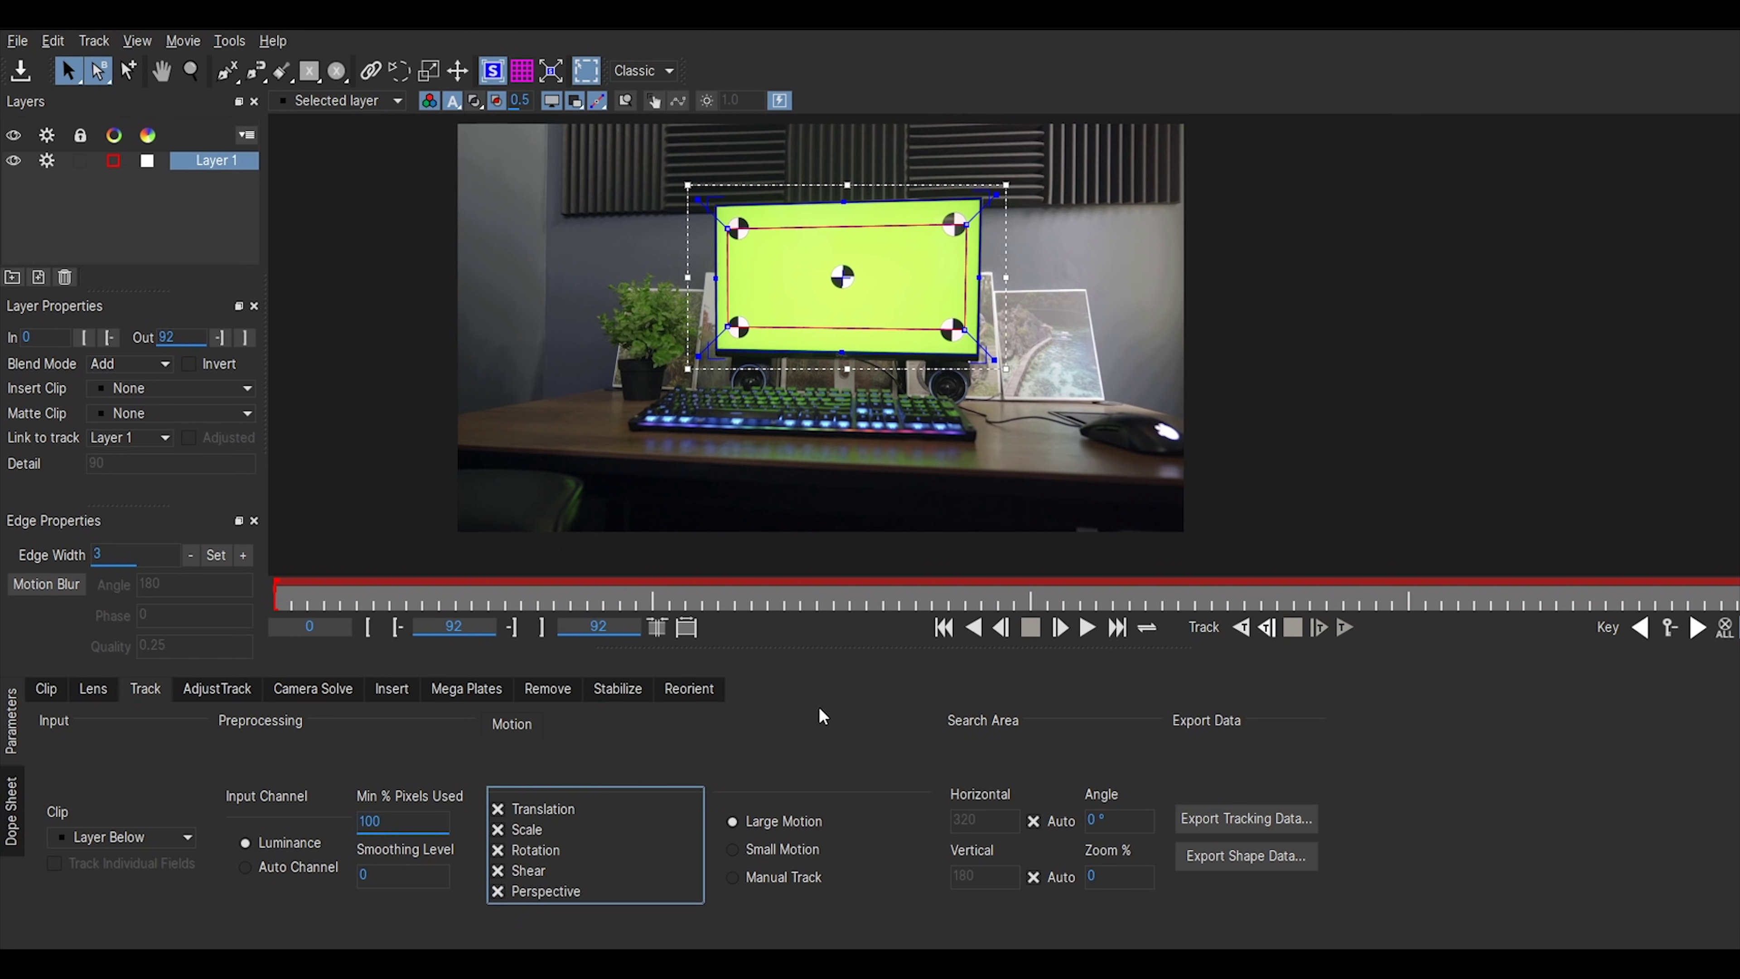
Track the monitor layer backwards through the clip and check the shape's fit on the corner markers
{"action": "left_click", "coordinate": [1243, 630]}
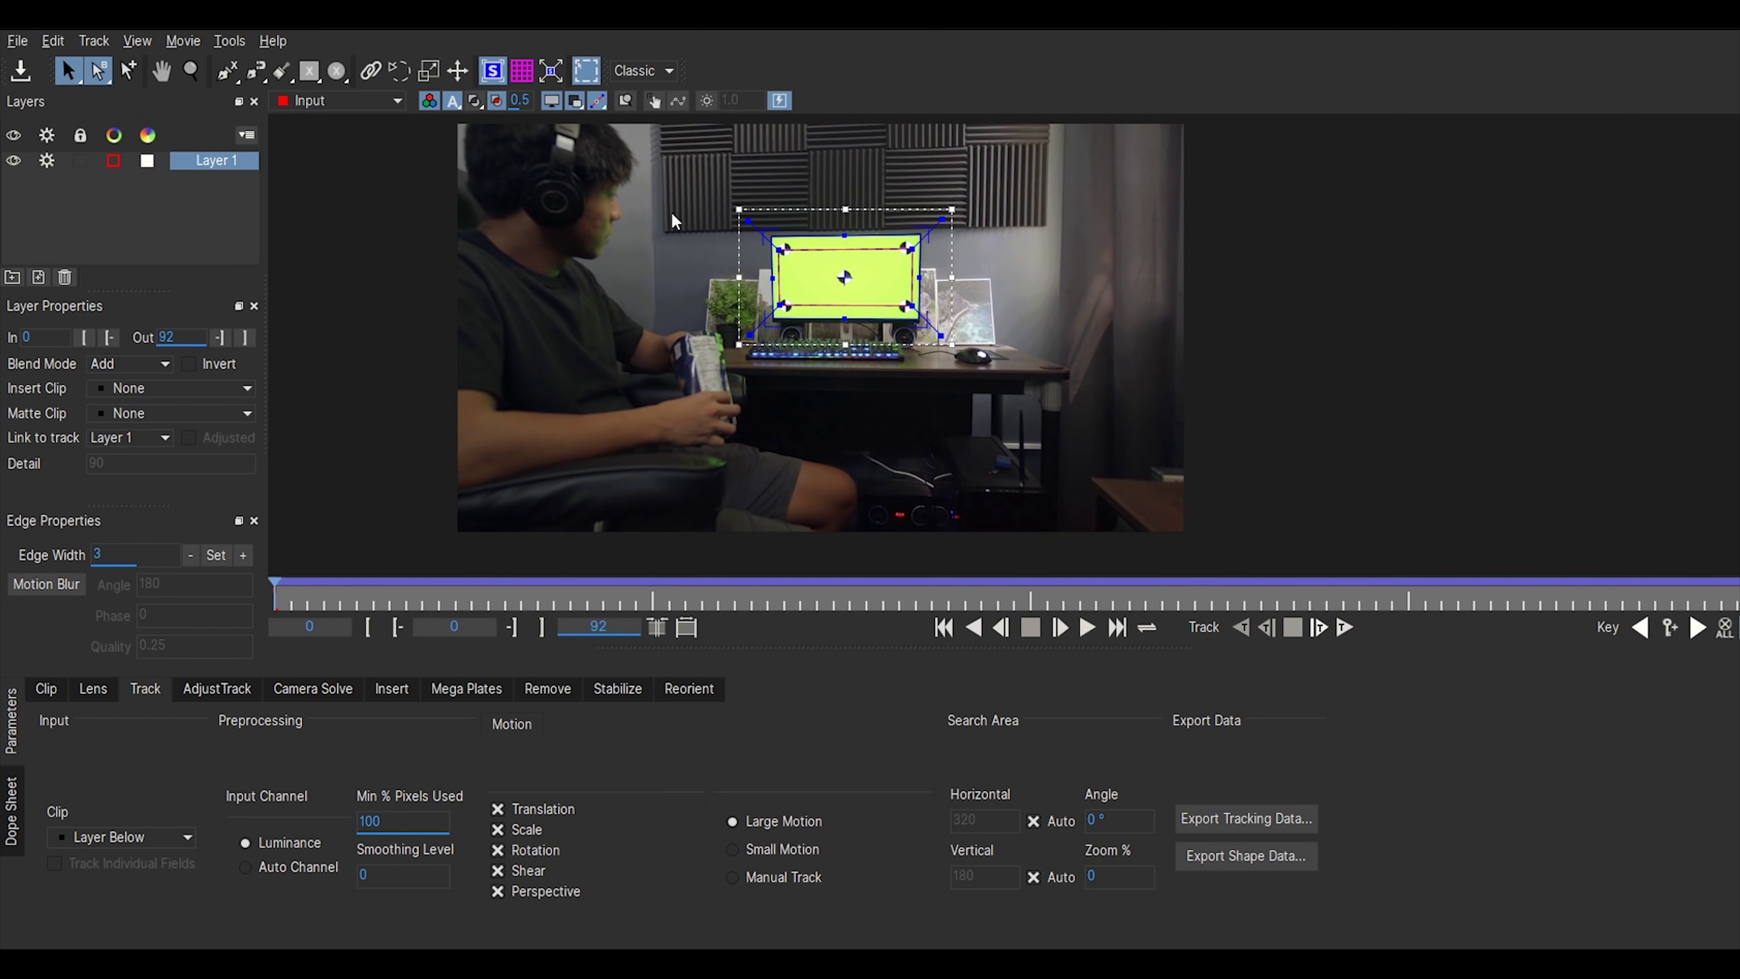
{"action": "key", "text": "z"}
{"action": "left_click_drag", "start_coordinate": [865, 245], "coordinate": [878, 109]}
{"action": "left_click_drag", "start_coordinate": [802, 308], "coordinate": [875, 196]}
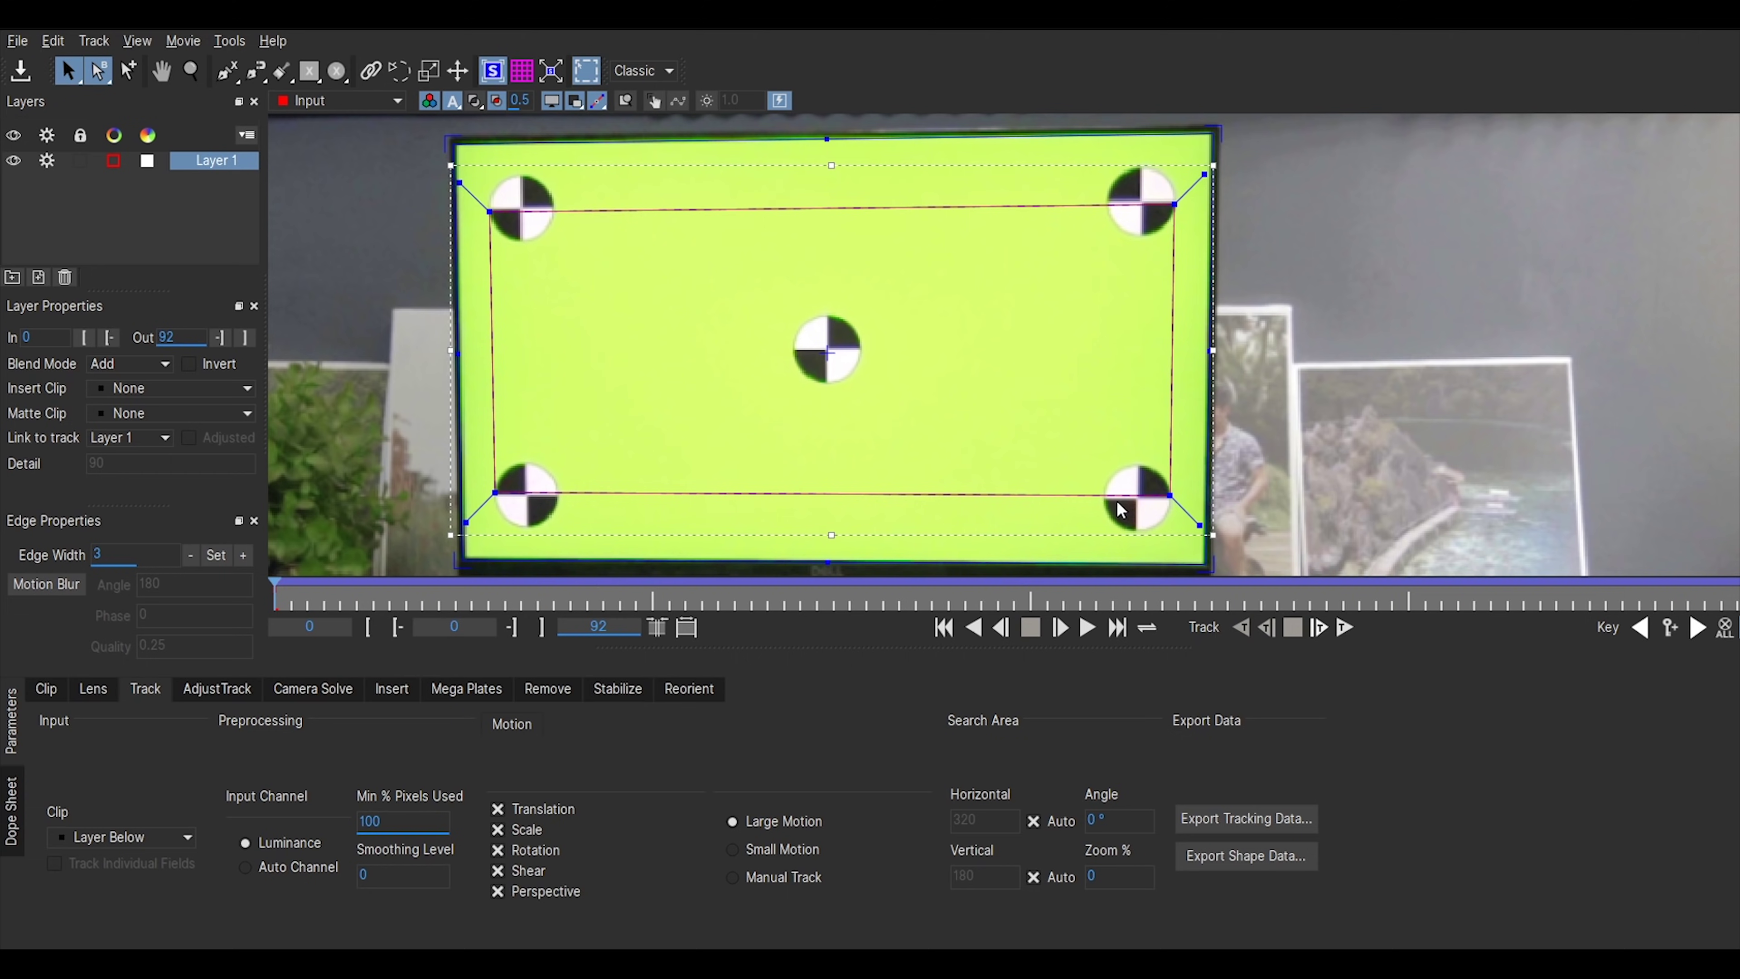
{"action": "key", "text": "z"}
{"action": "mouse_move", "coordinate": [1148, 523]}
{"action": "left_mouse_down"}
{"action": "mouse_move", "coordinate": [1154, 401]}
{"action": "mouse_move", "coordinate": [1135, 334]}
{"action": "left_mouse_up"}
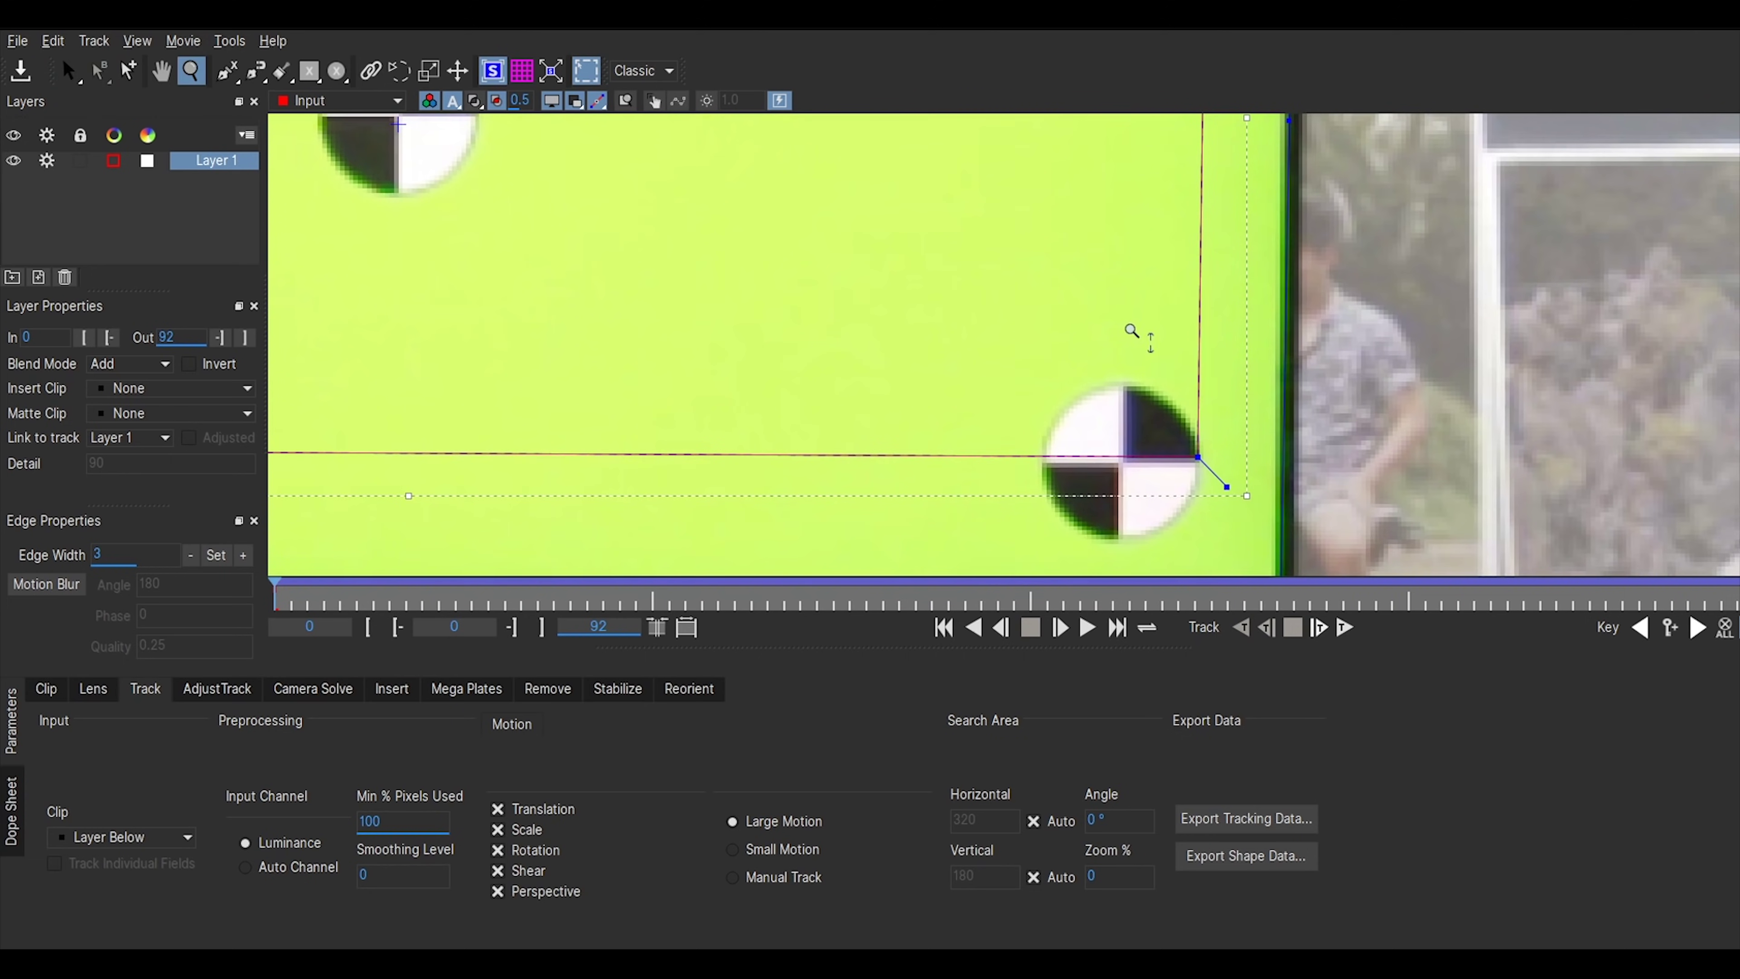
{"action": "left_click_drag", "start_coordinate": [1127, 467], "coordinate": [949, 572]}
{"action": "key", "text": "x"}
{"action": "left_click_drag", "start_coordinate": [1161, 442], "coordinate": [1105, 422]}
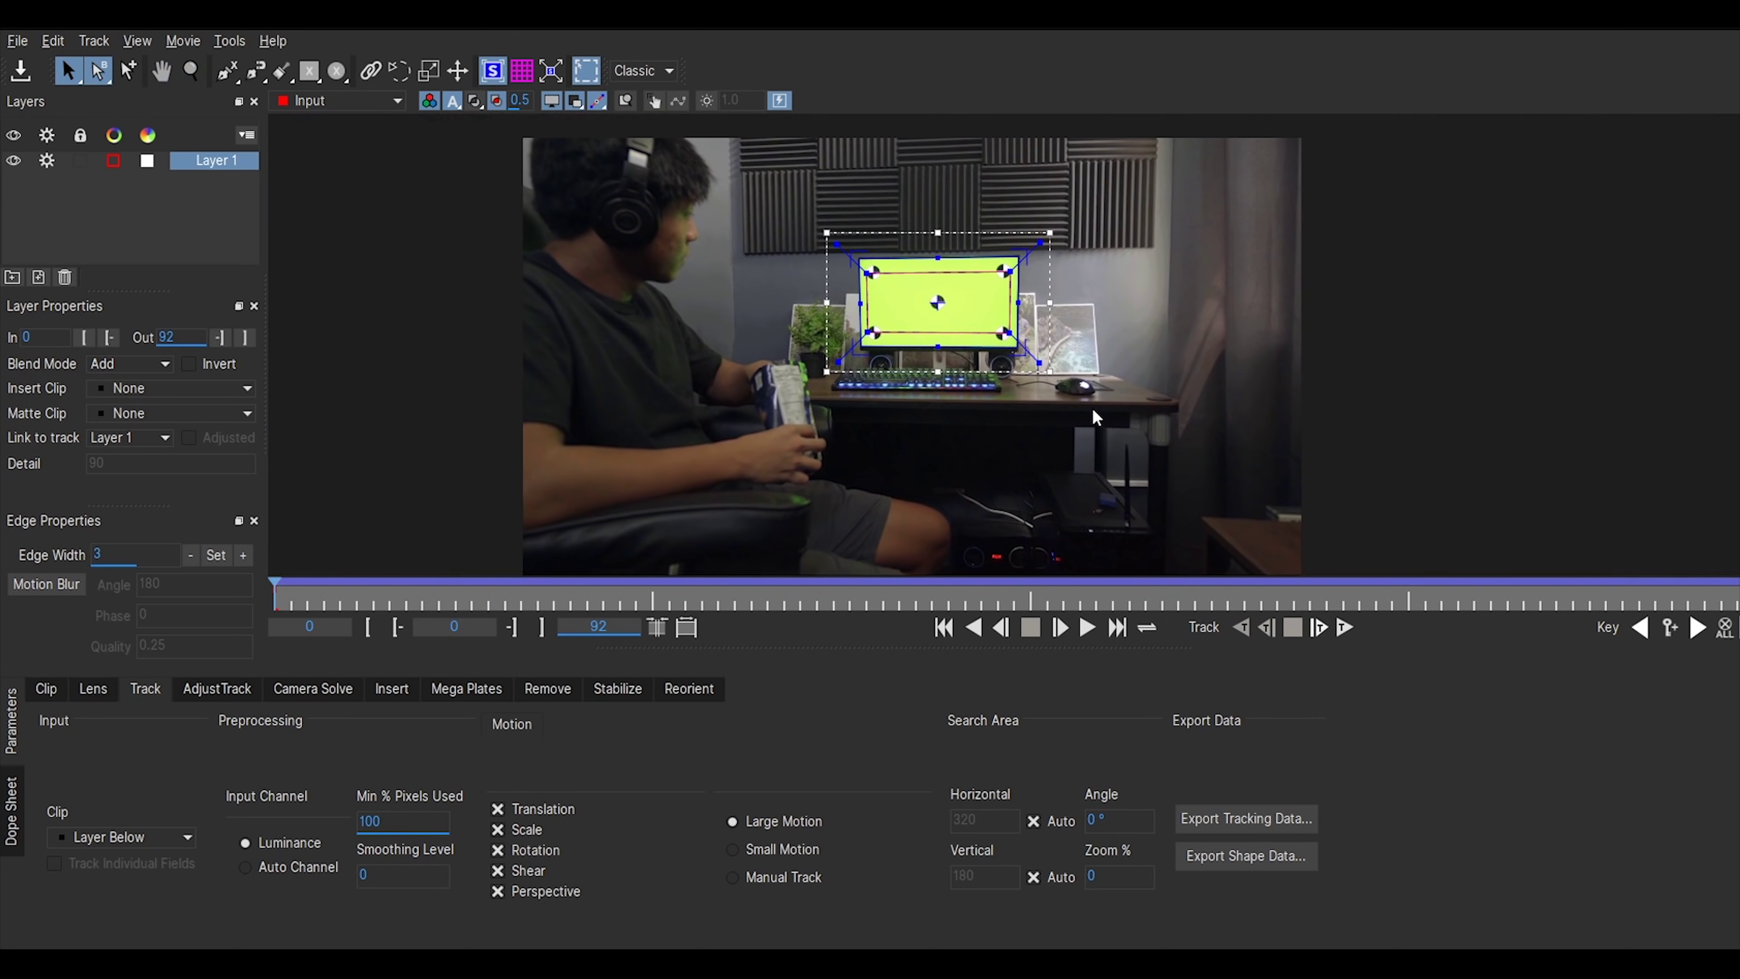
Export the tracking data to the clipboard as After Effects Corner Pin [corner pin only, supports RG Warp and mochaImport]
{"action": "left_click", "coordinate": [1233, 820]}
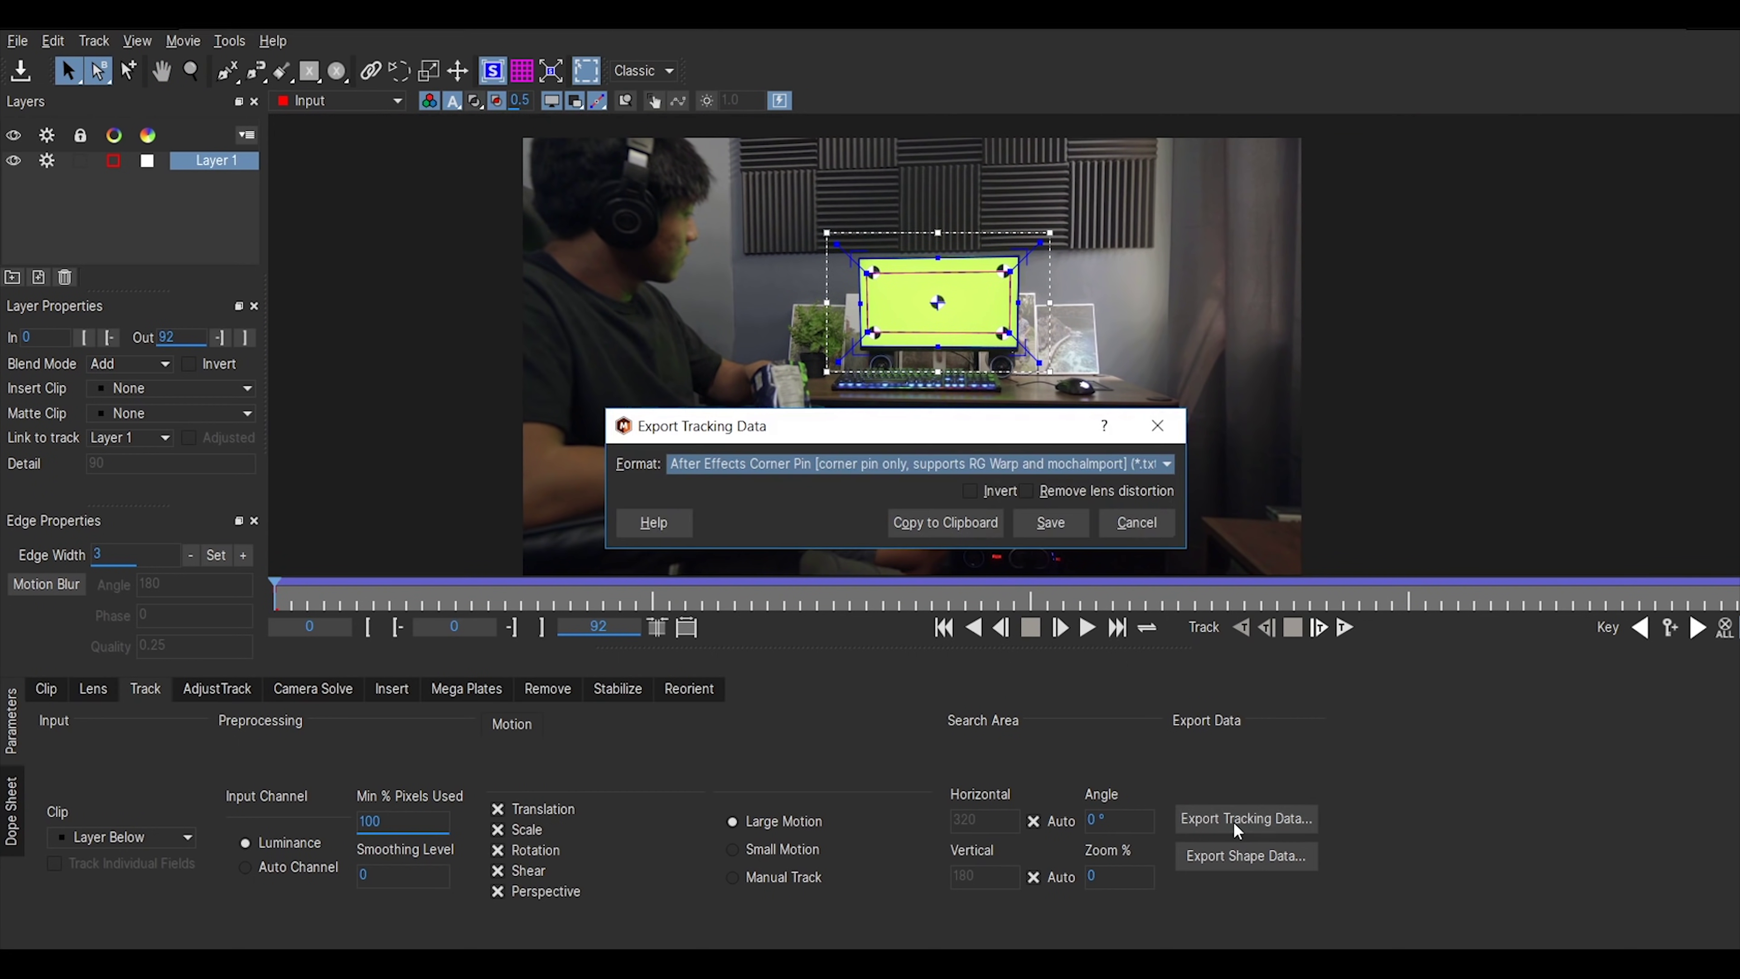
{"action": "left_click", "coordinate": [860, 461]}
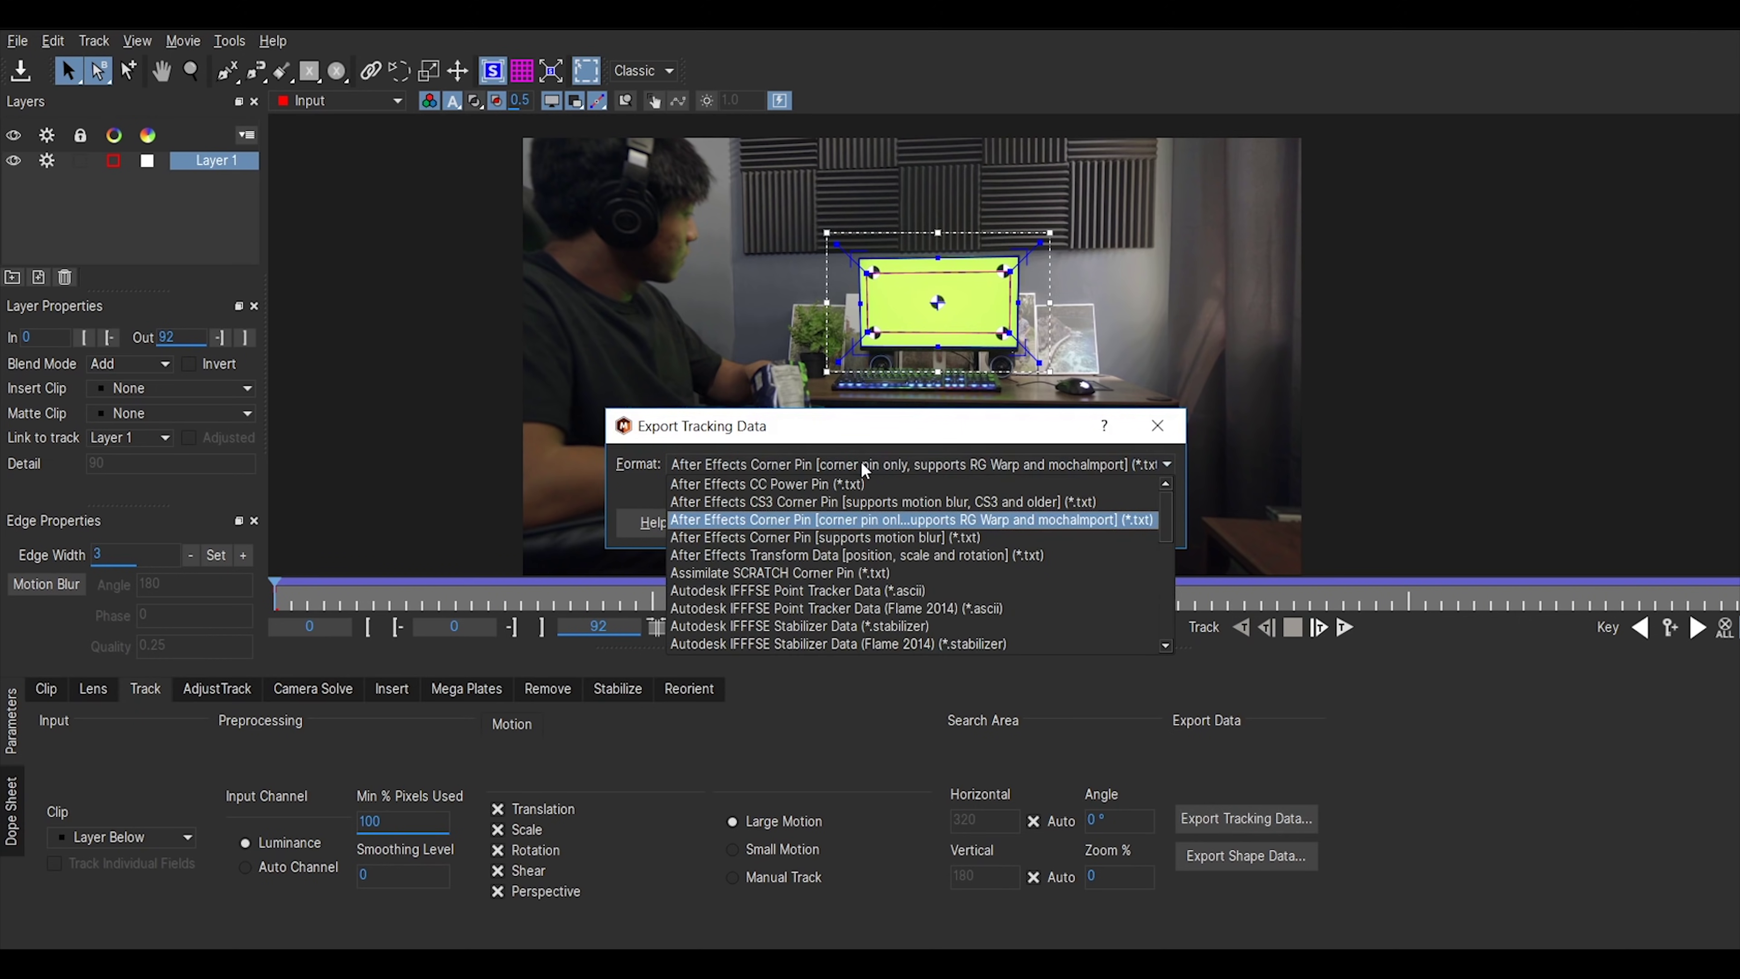
{"action": "left_click", "coordinate": [771, 519]}
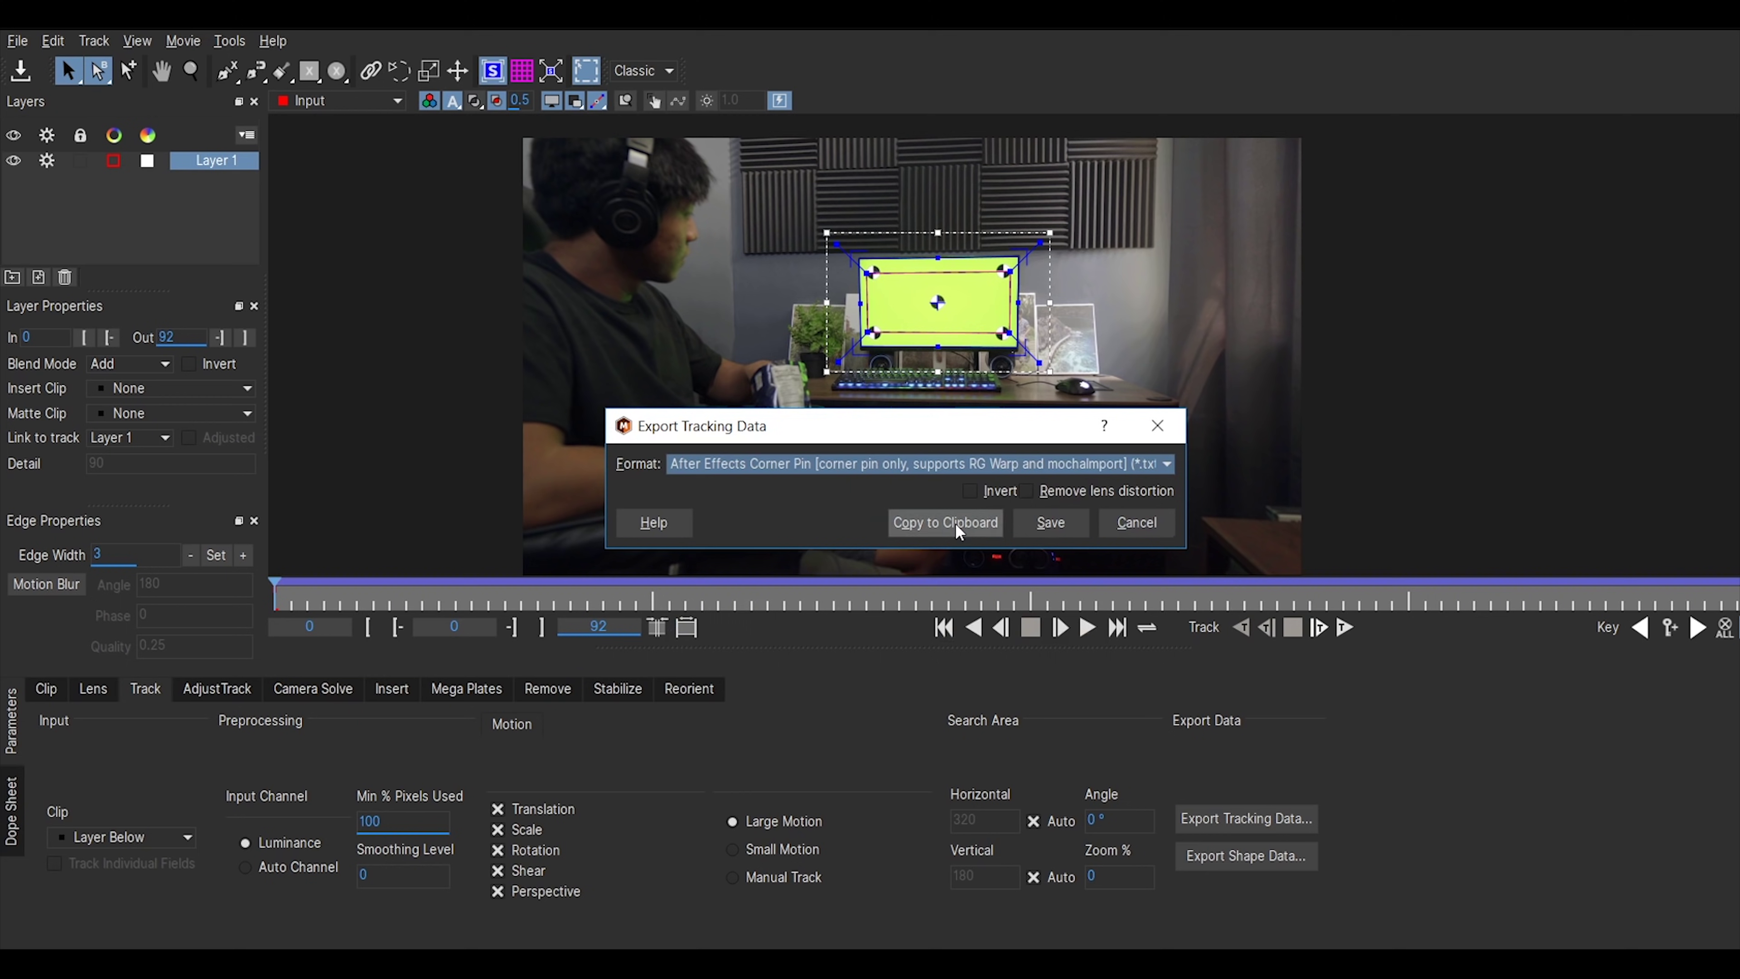
{"action": "left_click", "coordinate": [943, 523]}
{"action": "left_click", "coordinate": [1194, 818]}
{"action": "left_click", "coordinate": [945, 523]}
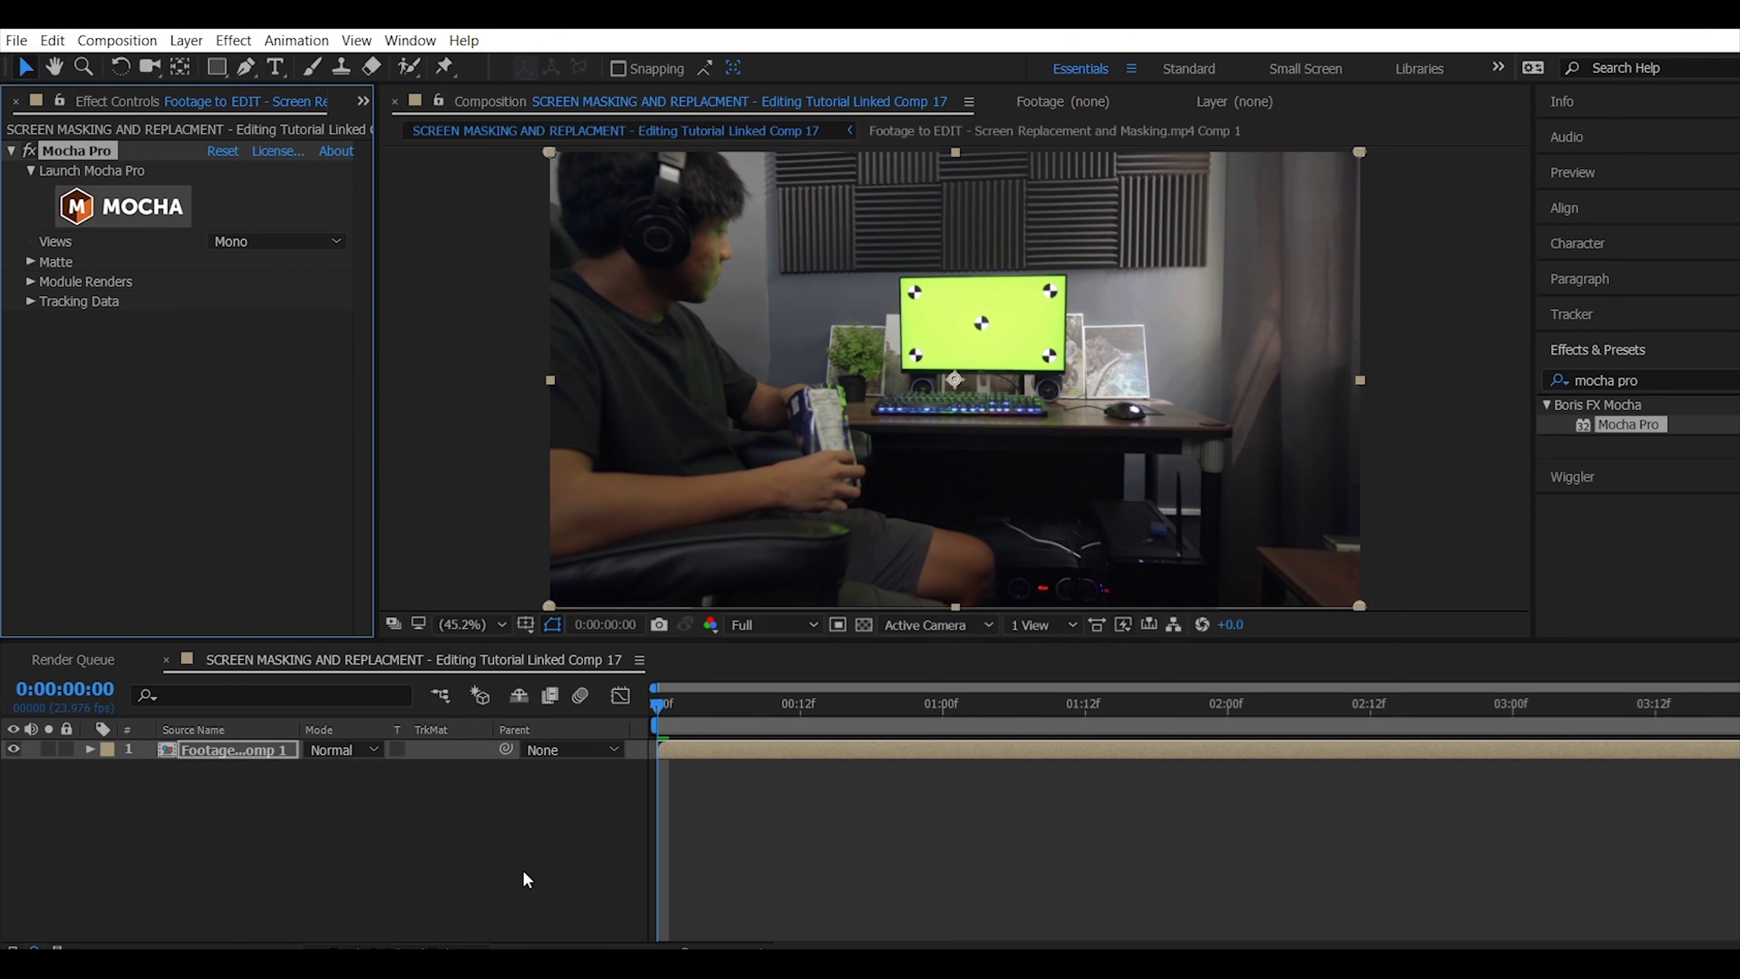
Create a white 1920 x 1080 px solid named White Solid 1 above the footage layer
{"action": "left_click", "coordinate": [524, 870]}
{"action": "right_click", "coordinate": [547, 864]}
{"action": "mouse_move", "coordinate": [604, 673]}
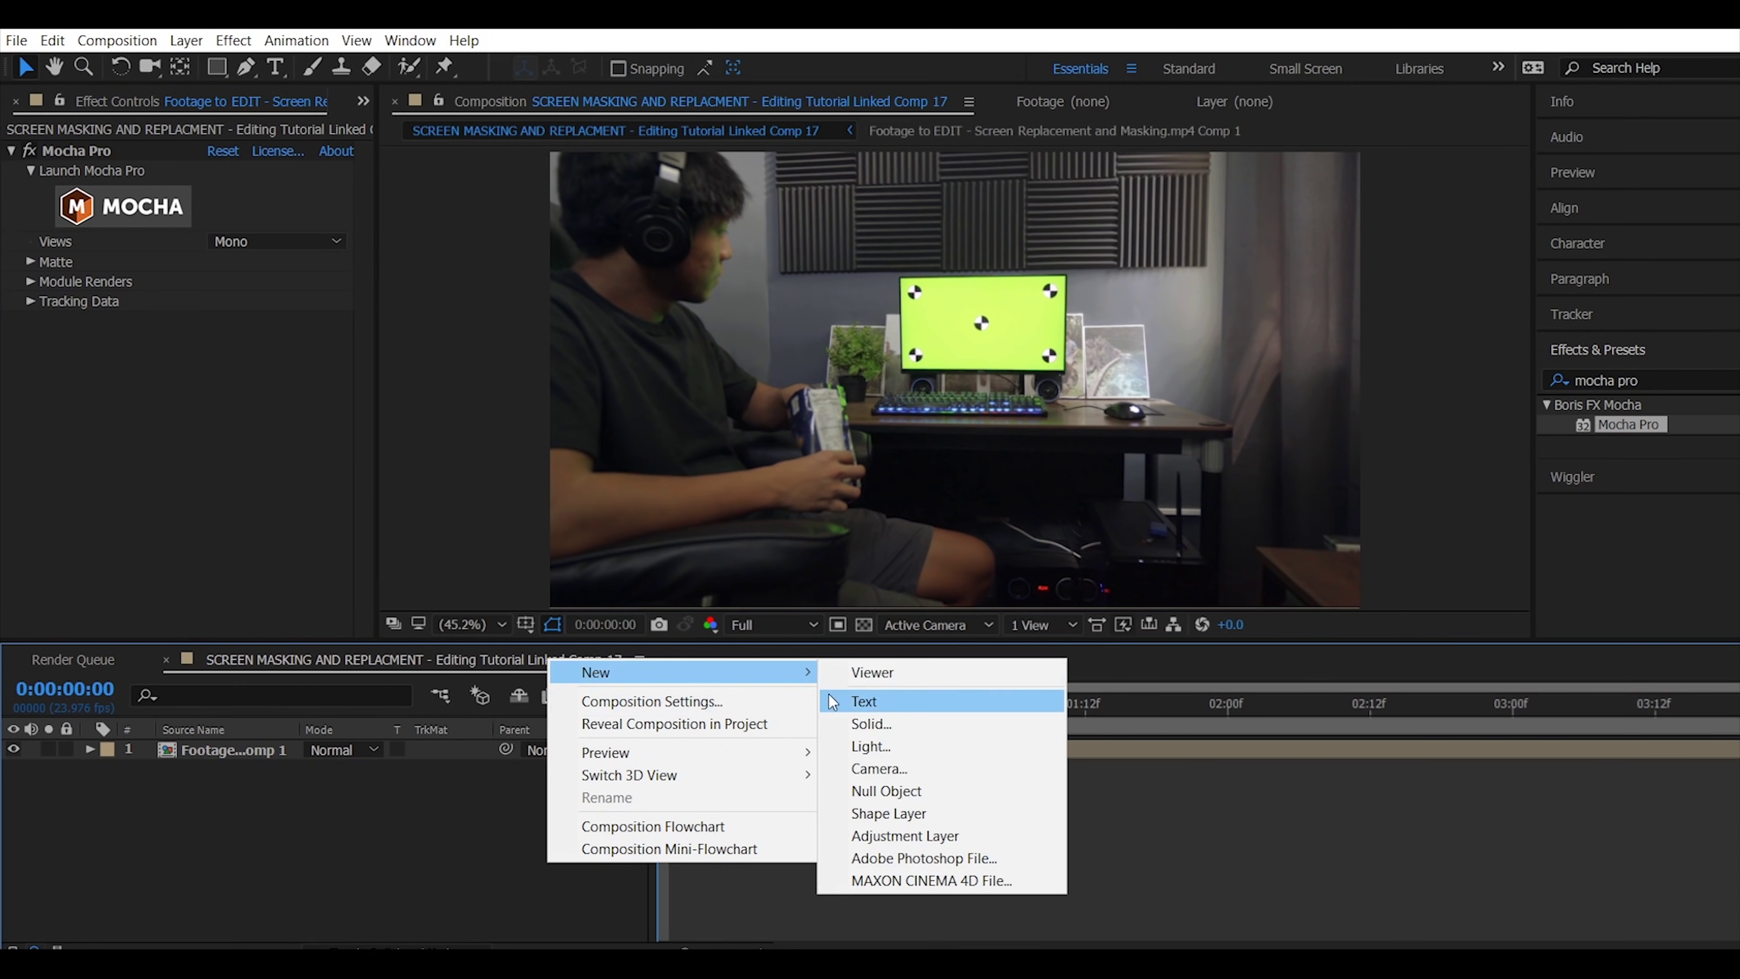
{"action": "left_click", "coordinate": [866, 724]}
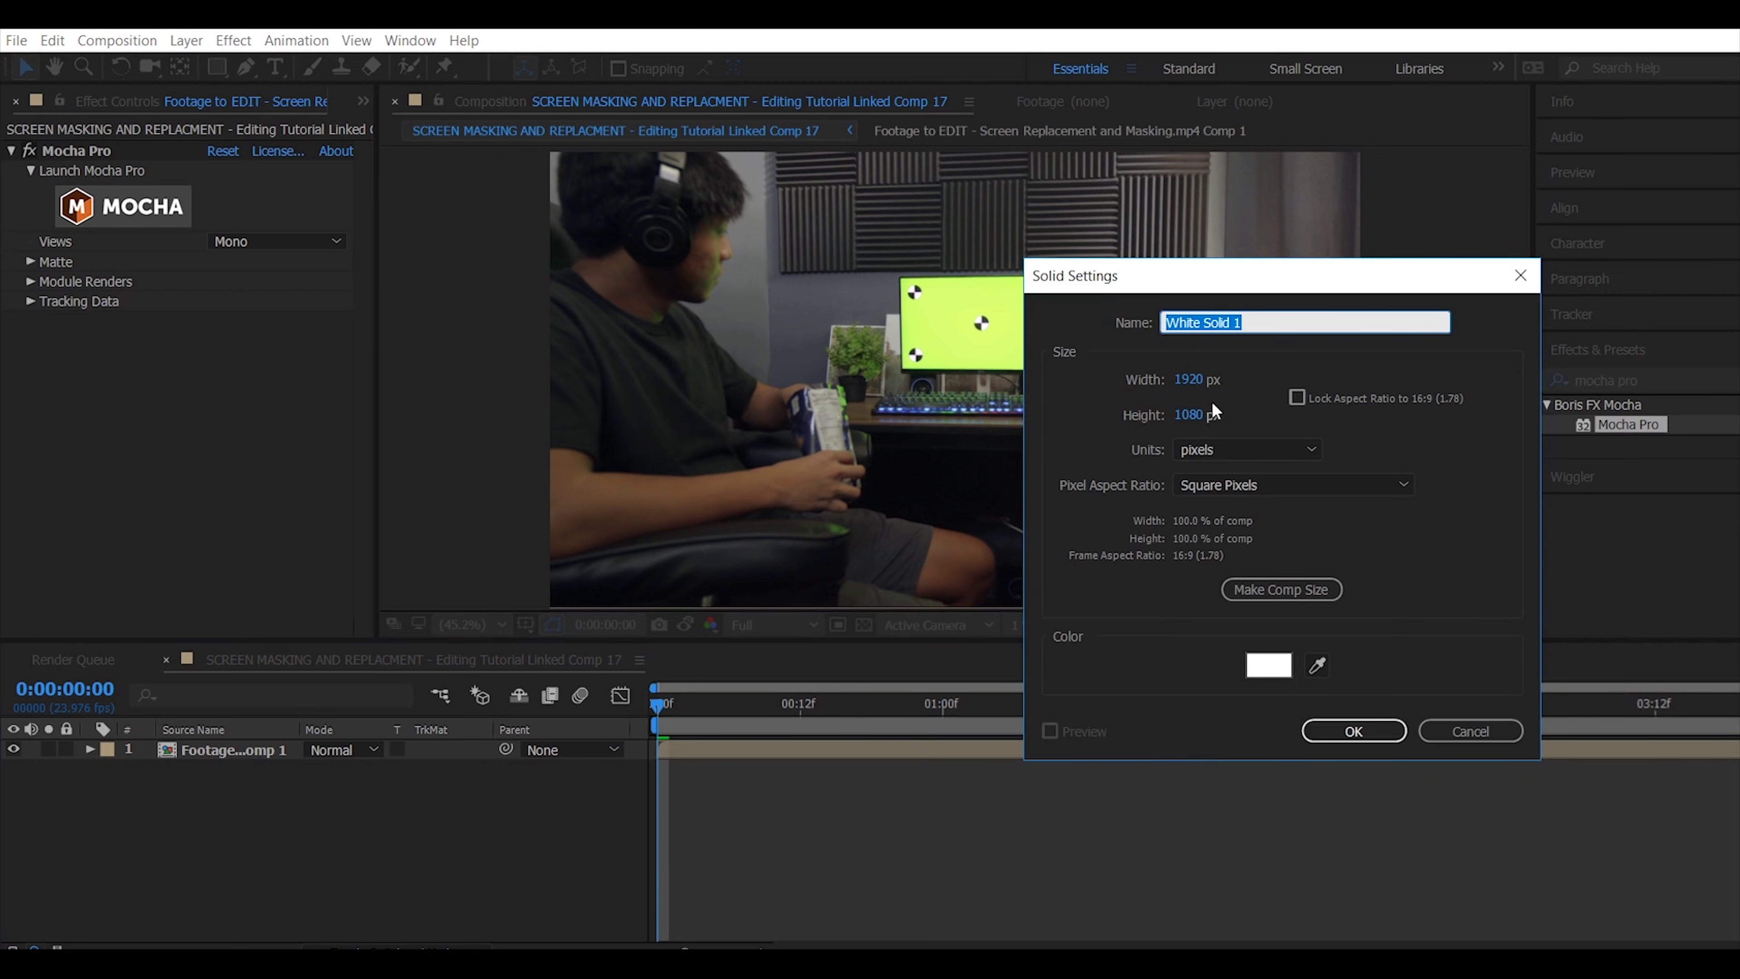
{"action": "left_click", "coordinate": [1348, 732]}
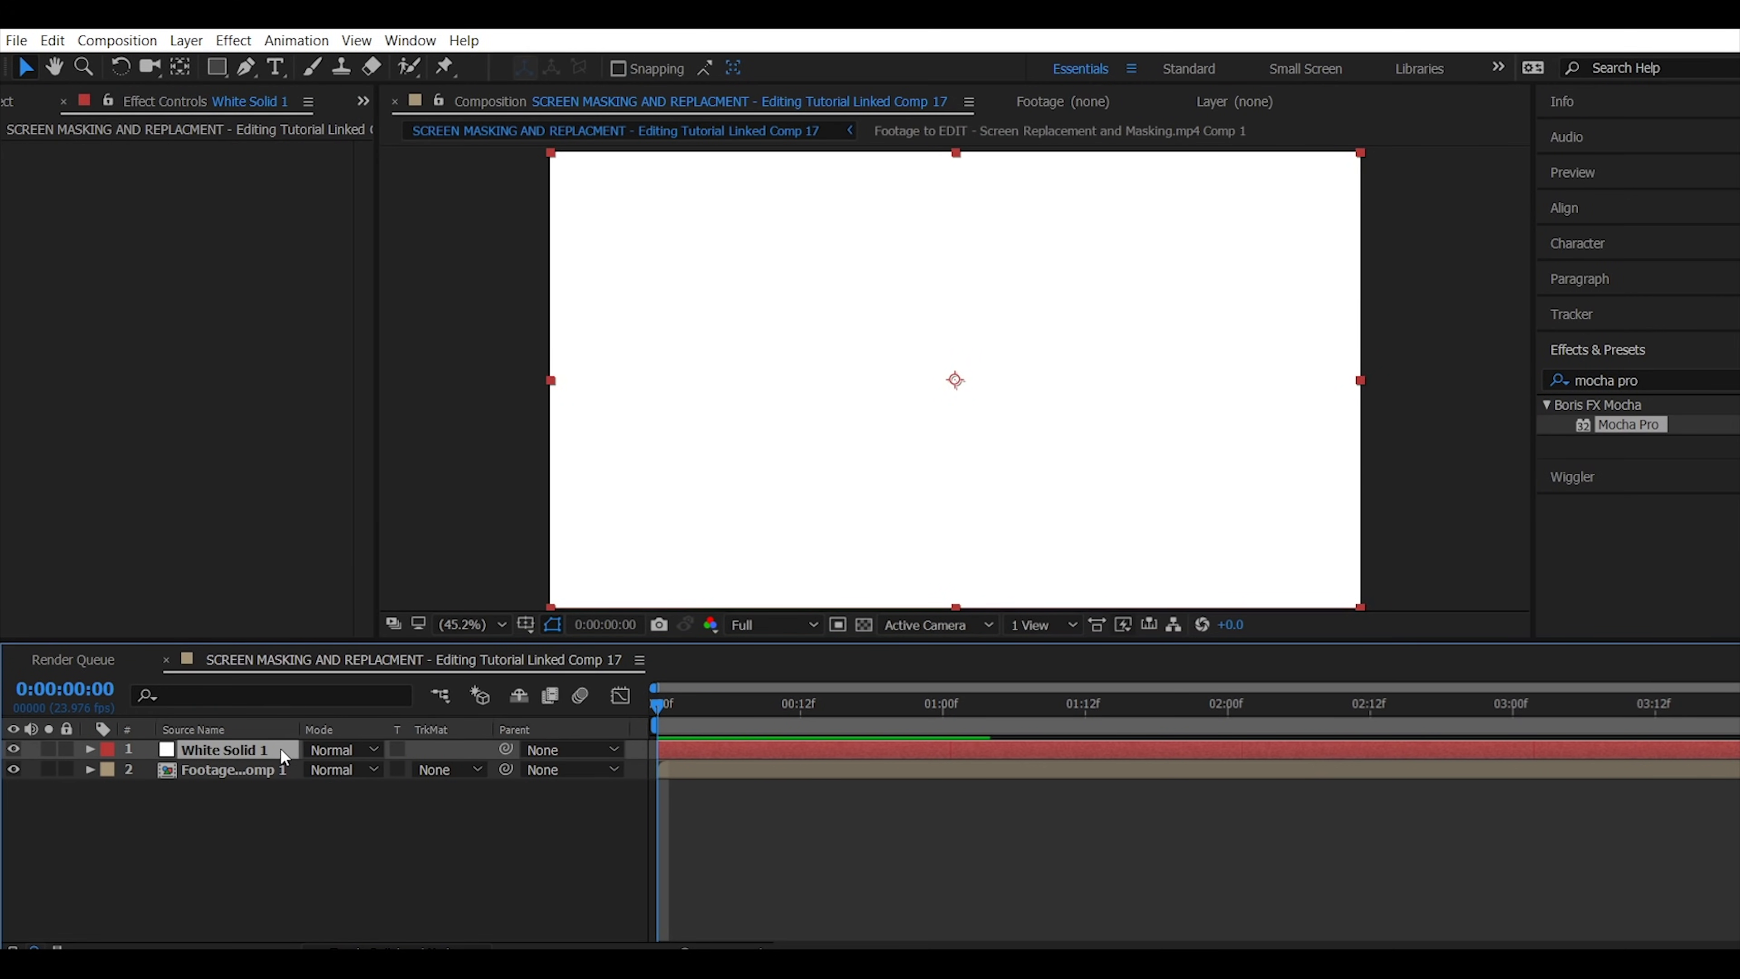
Paste the Corner Pin tracking data onto the white solid and play back the composition to check the track
{"action": "key", "text": "ctrl+v"}
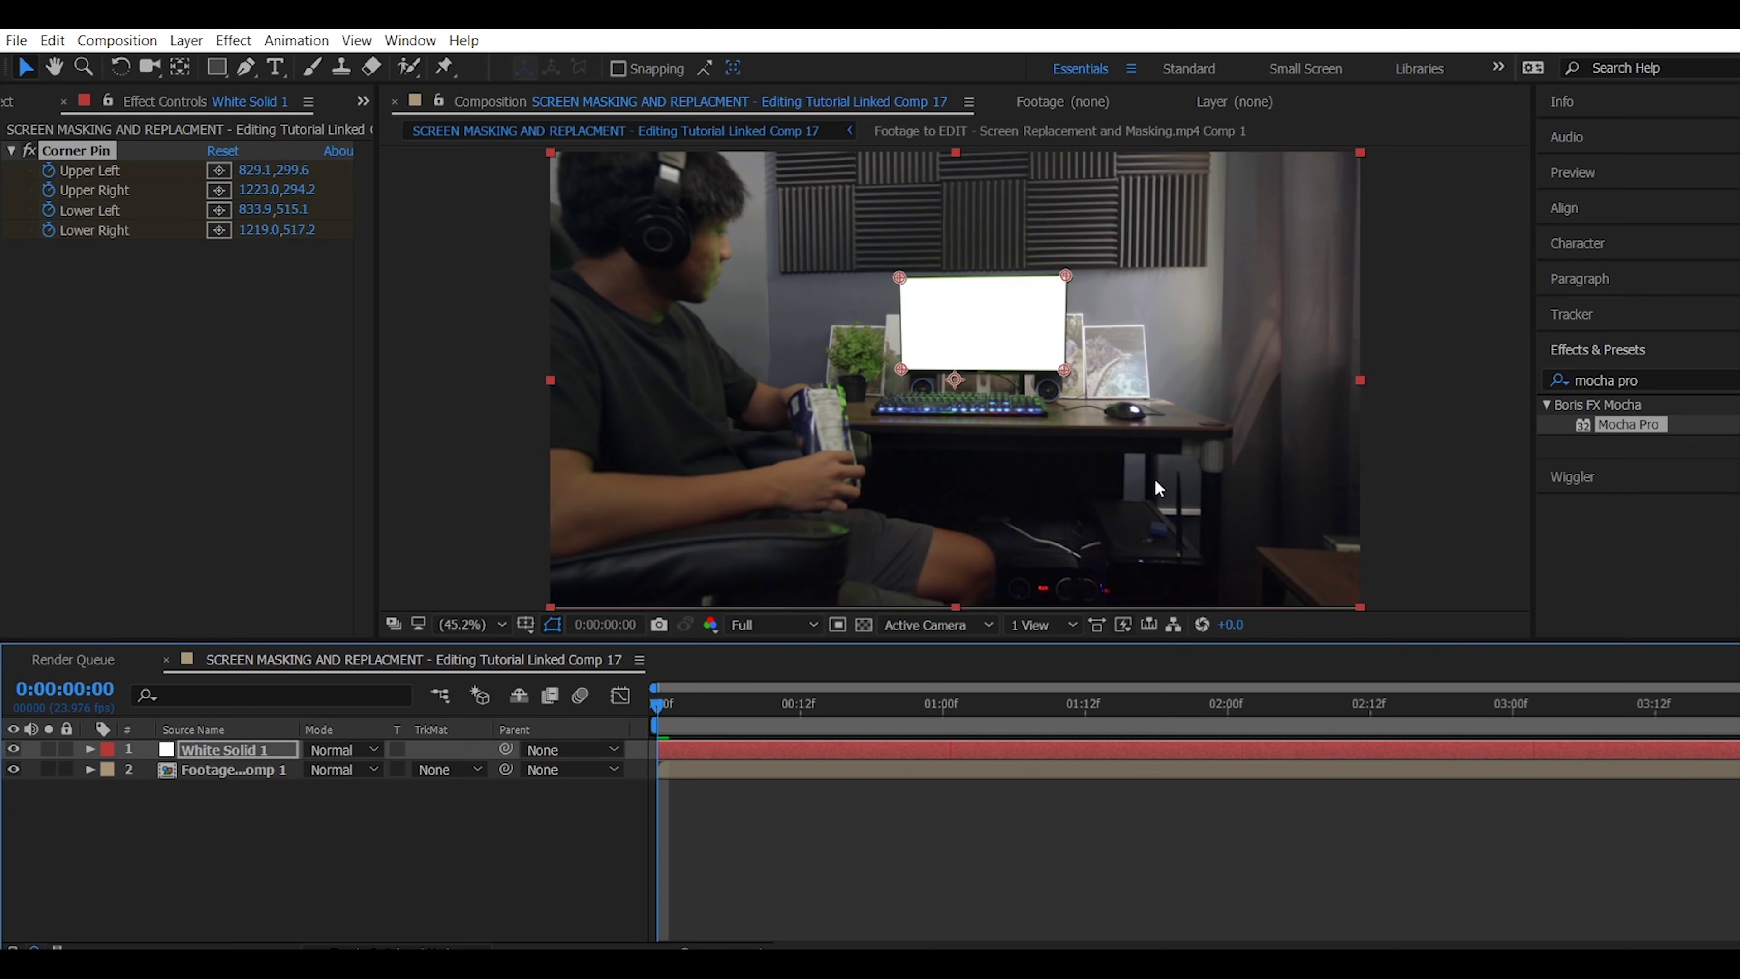
{"action": "left_click", "coordinate": [1116, 819]}
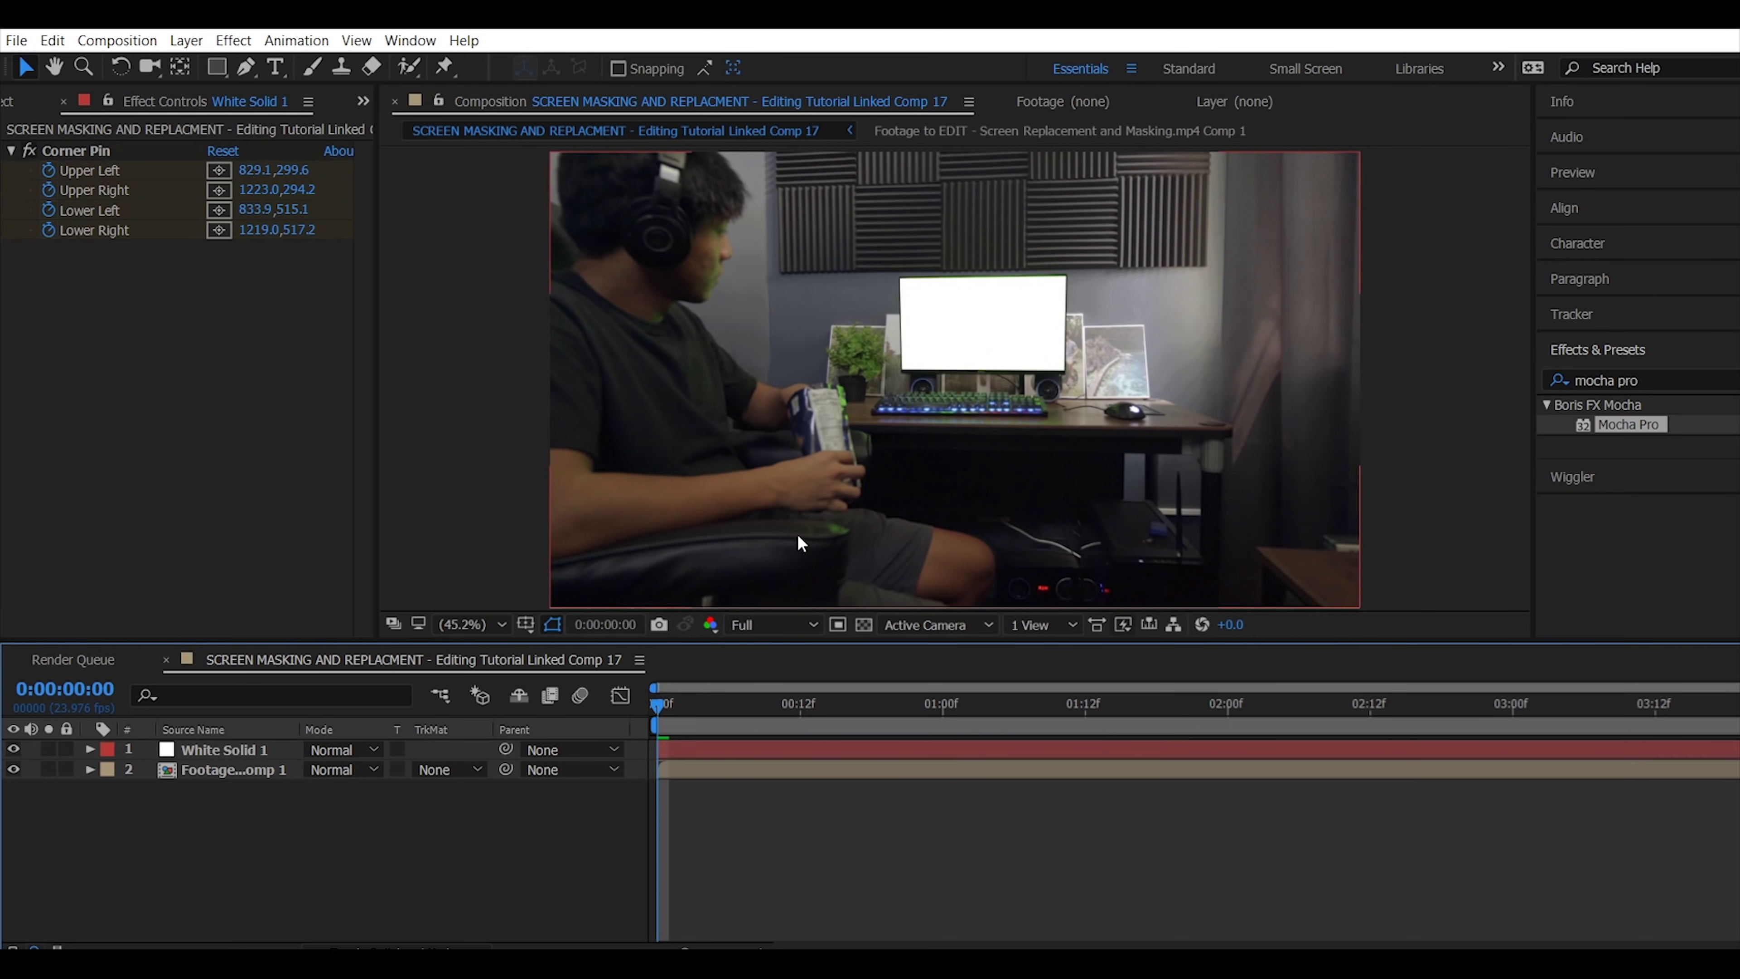
{"action": "key", "text": "space"}
{"action": "key", "text": "space"}
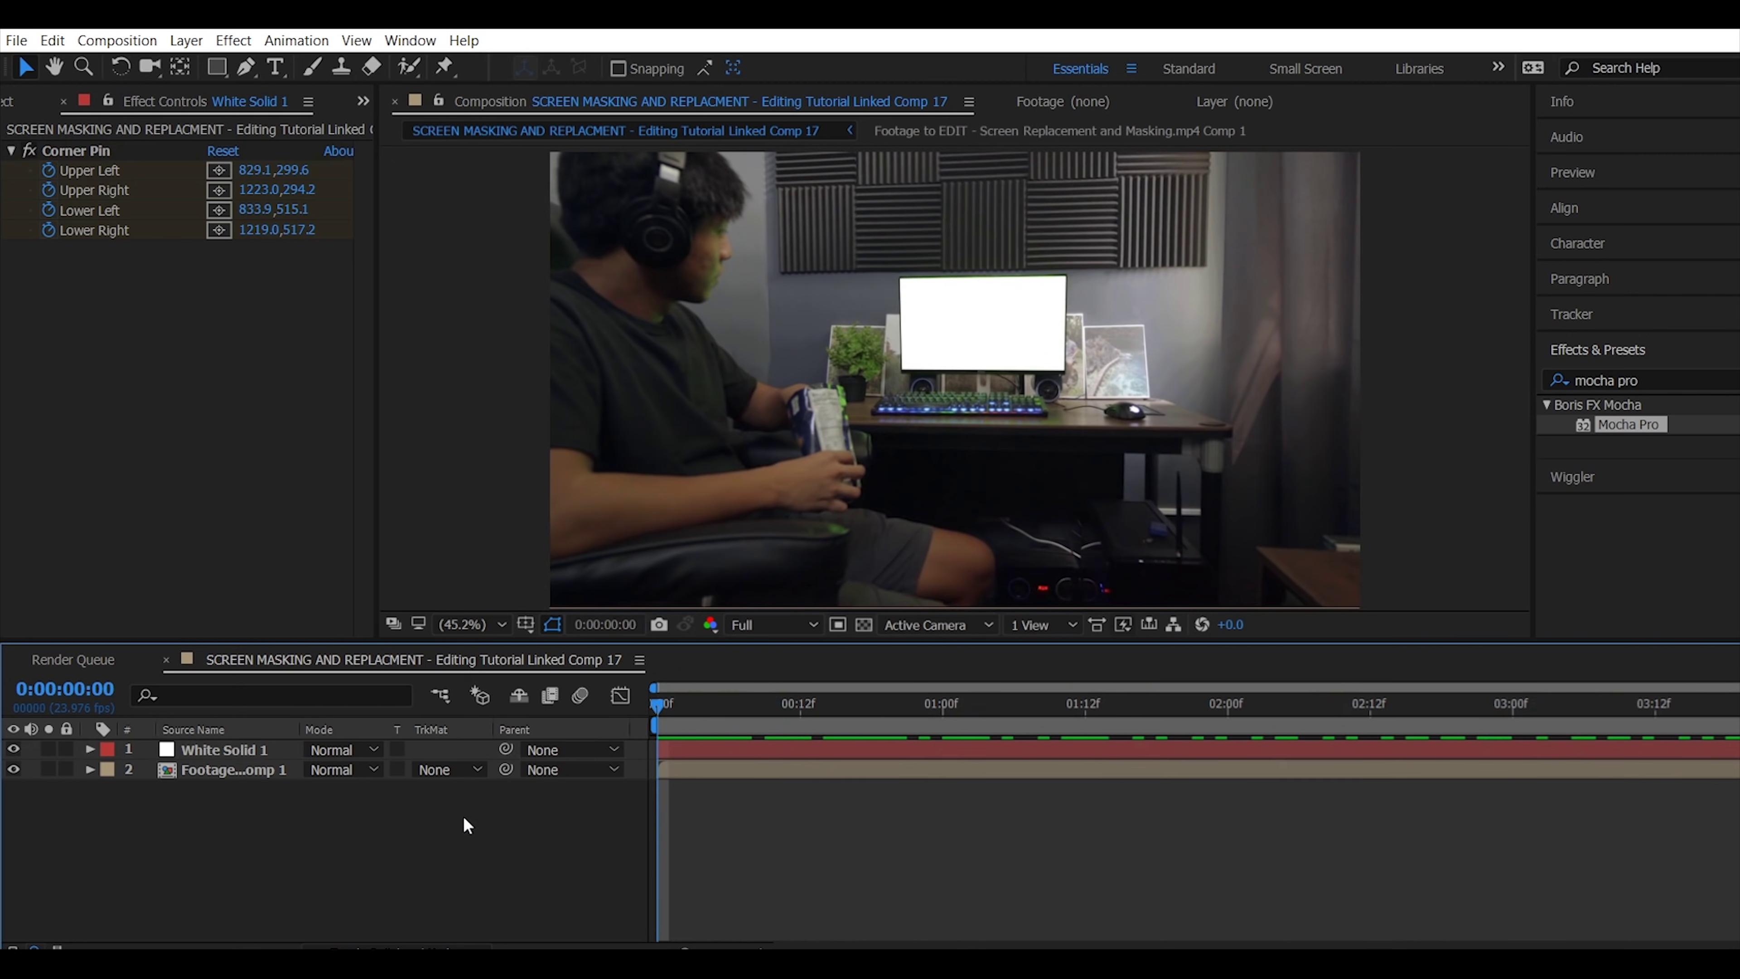
Pre-compose the white solid as White Solid 1 Comp 1, leaving all attributes in the main composition
{"action": "left_click", "coordinate": [246, 751]}
{"action": "key", "text": "ctrl+shift+c"}
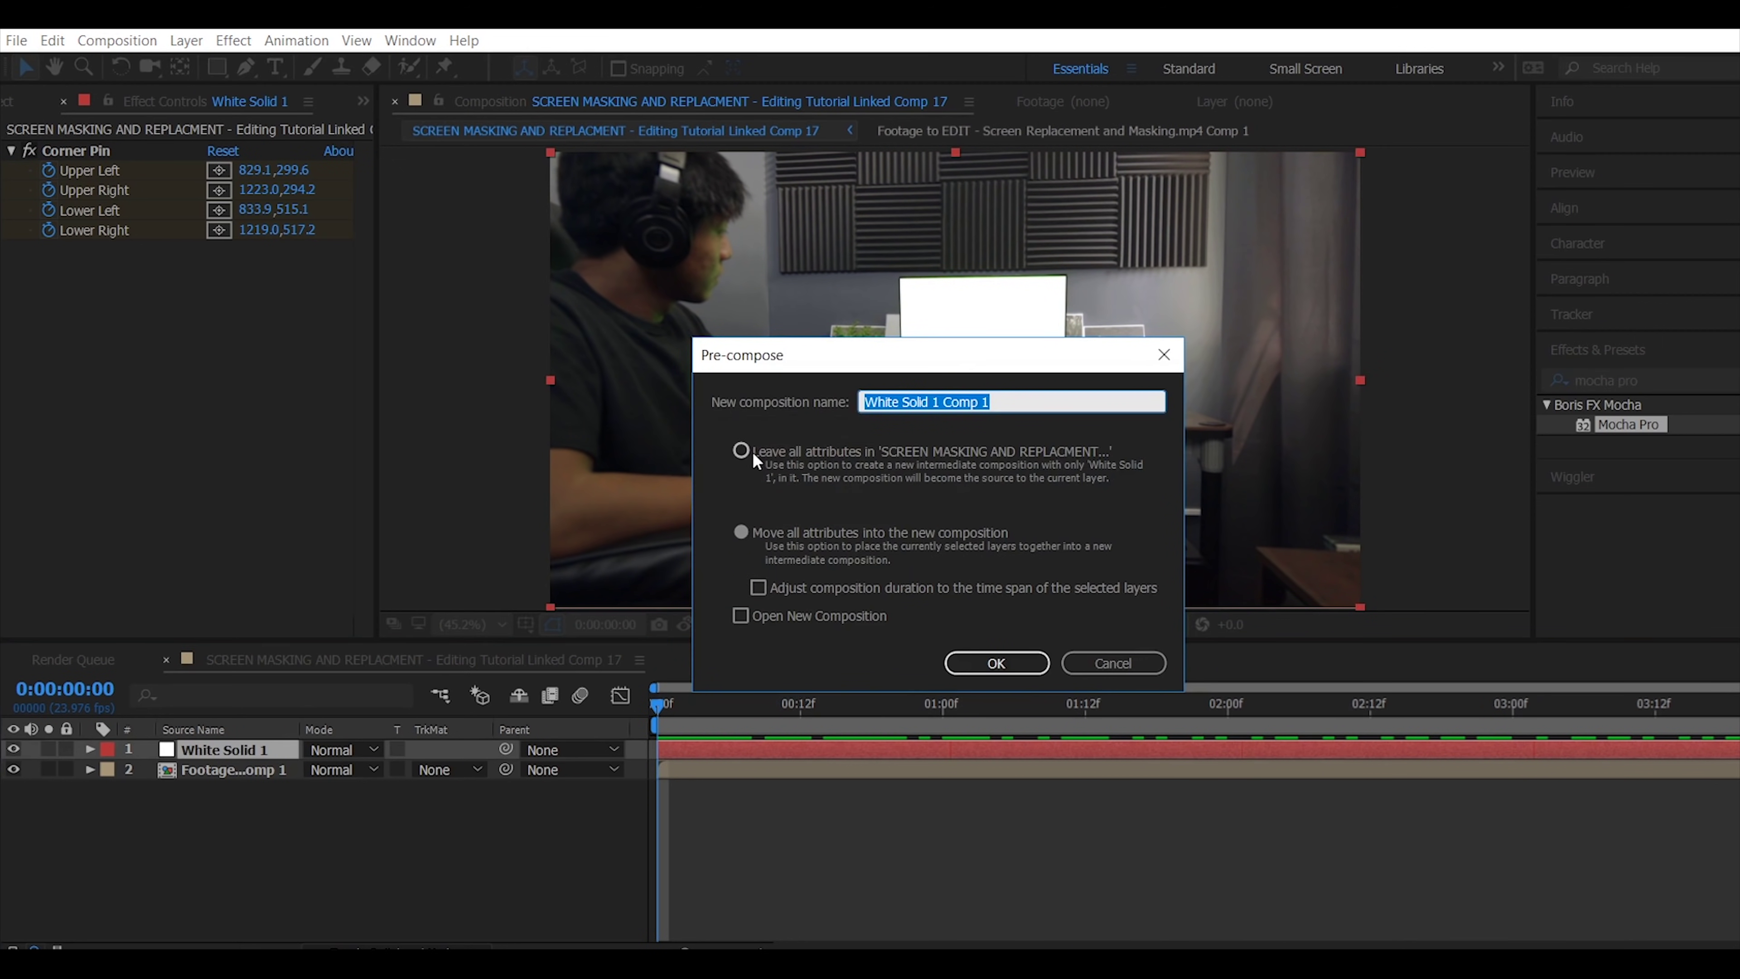
{"action": "left_click", "coordinate": [743, 452]}
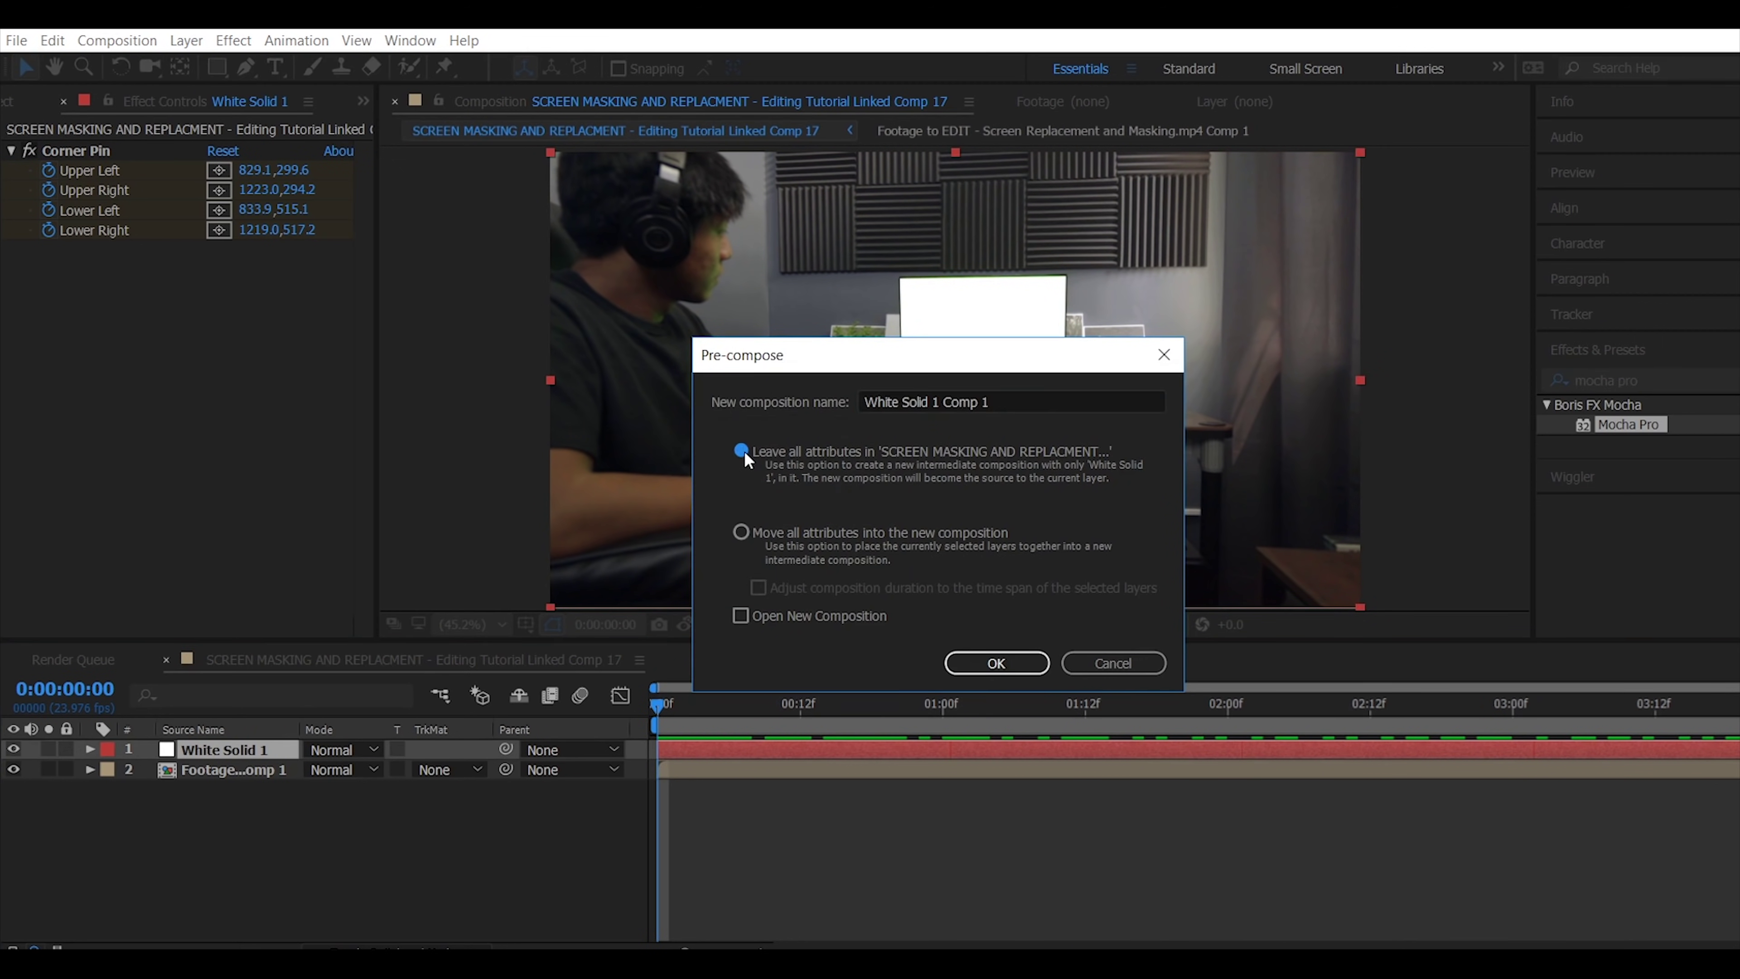
{"action": "left_click", "coordinate": [965, 668]}
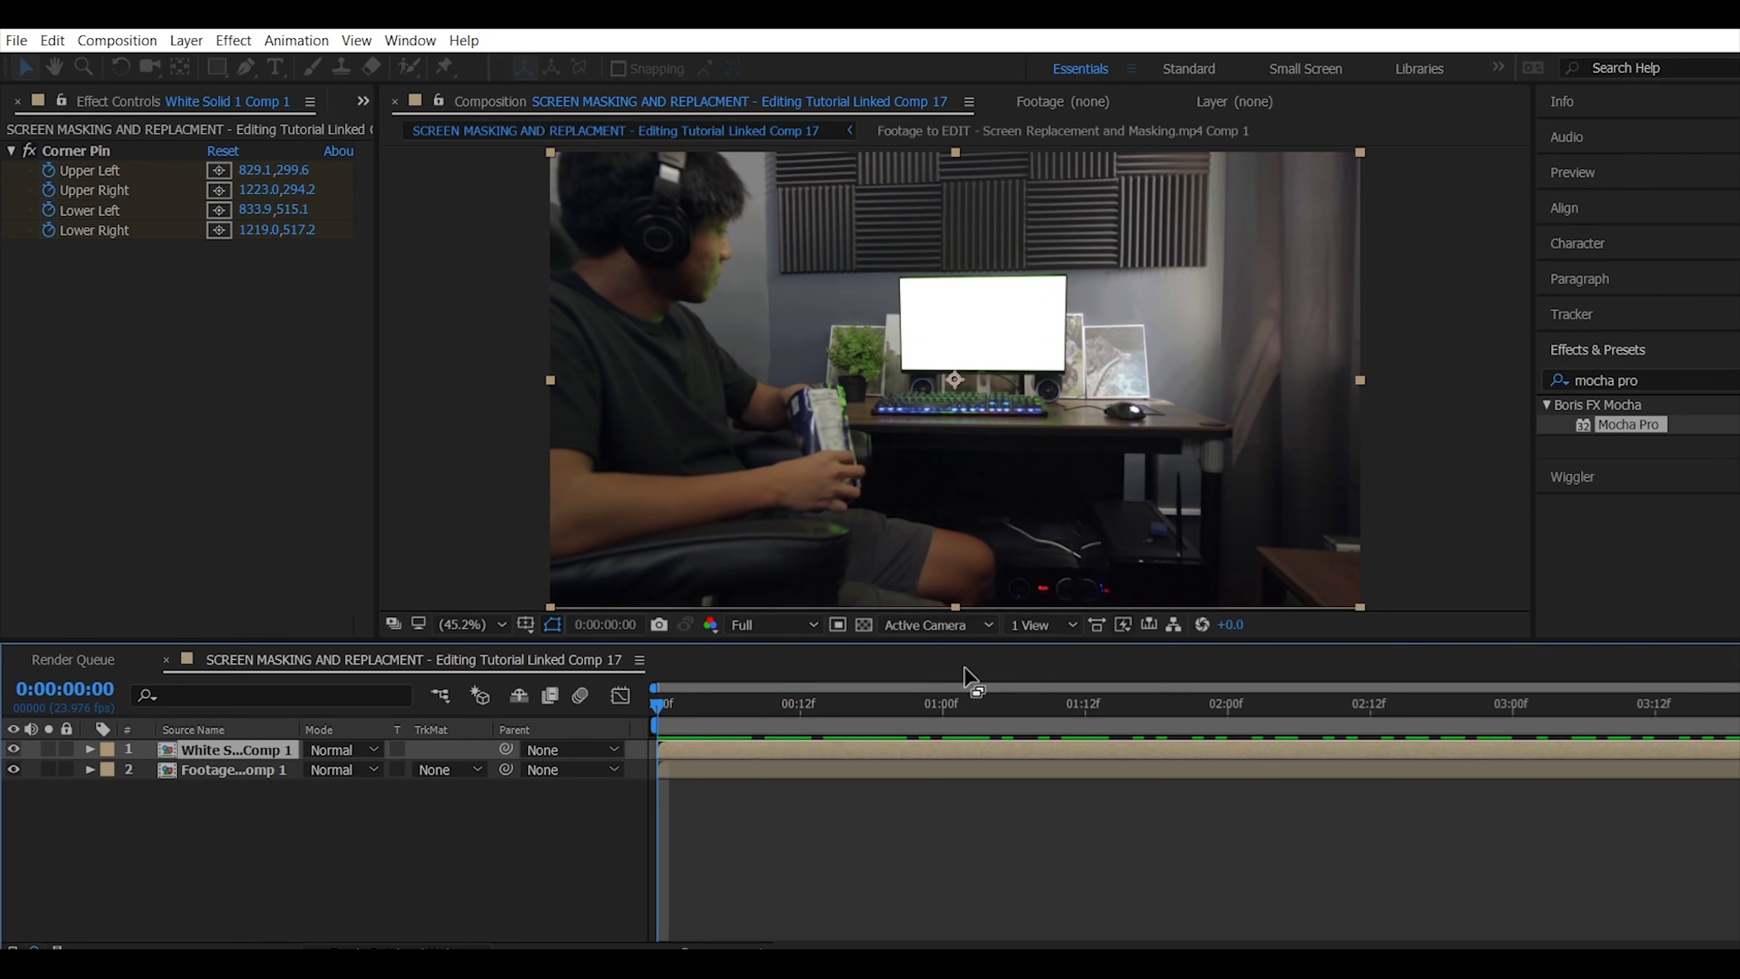
Open the White Solid 1 Comp 1 precomp and import the Apocalypto (2006) Great Escape Scene video into the project
{"action": "double_click", "coordinate": [256, 749]}
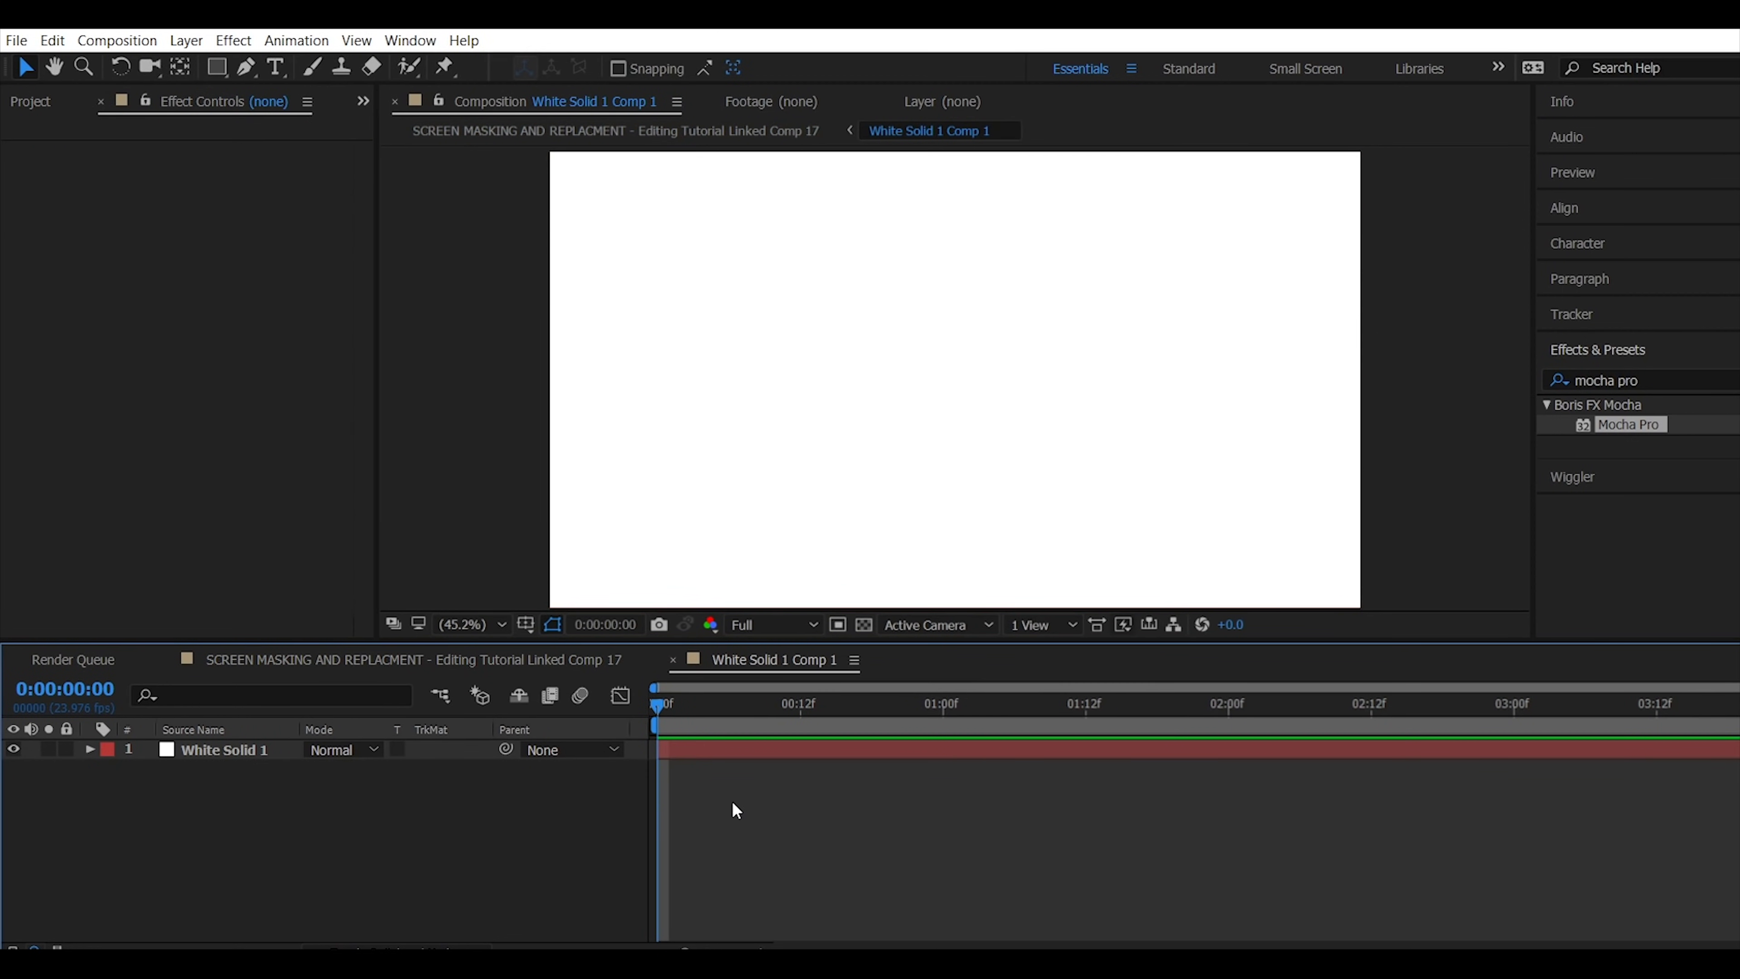
{"action": "left_click", "coordinate": [363, 102]}
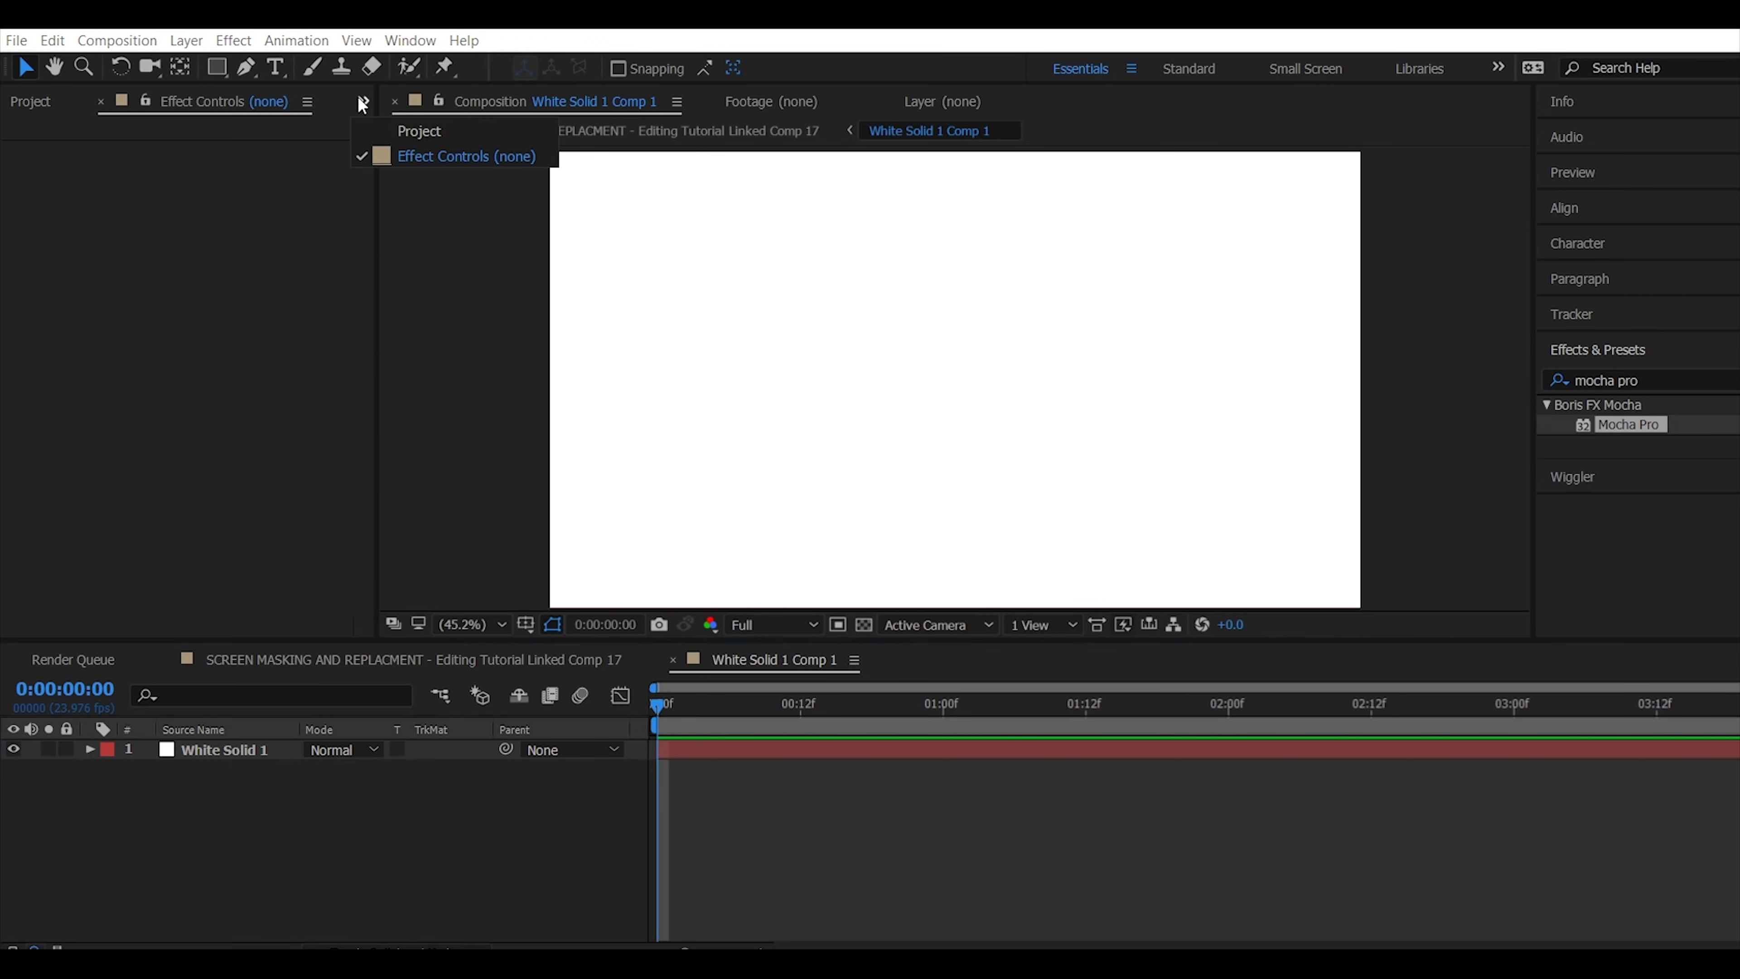
{"action": "left_click", "coordinate": [374, 131]}
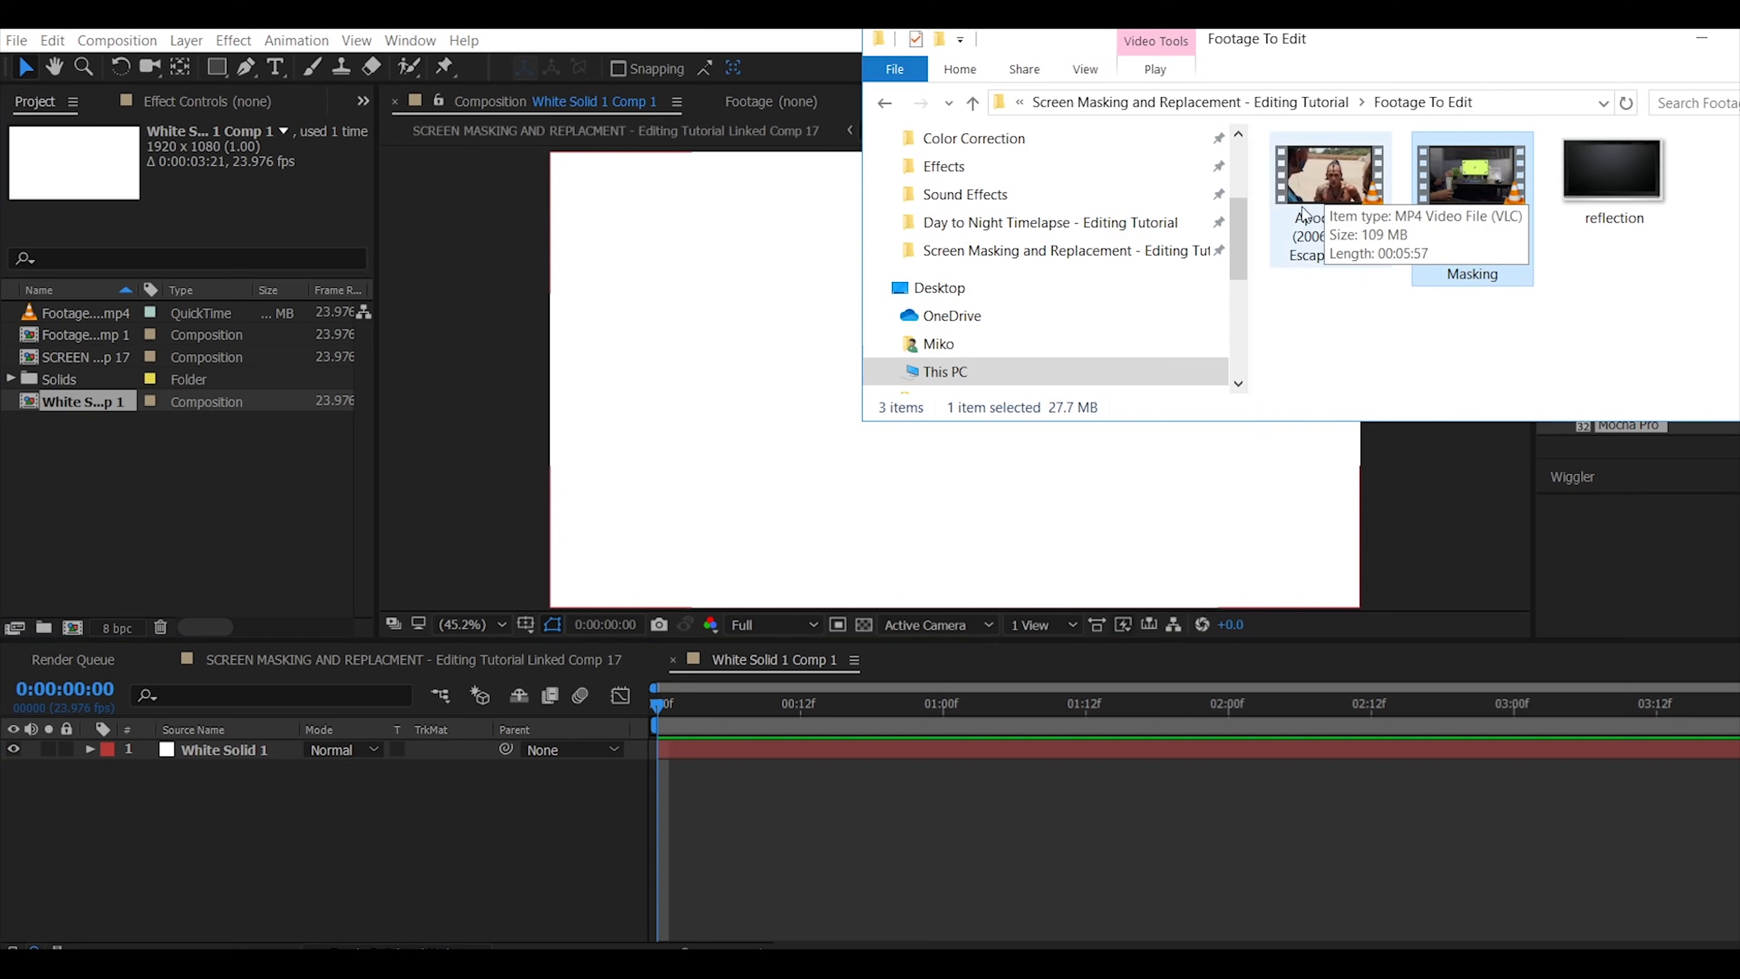
{"action": "left_click_drag", "start_coordinate": [1304, 209], "coordinate": [238, 507]}
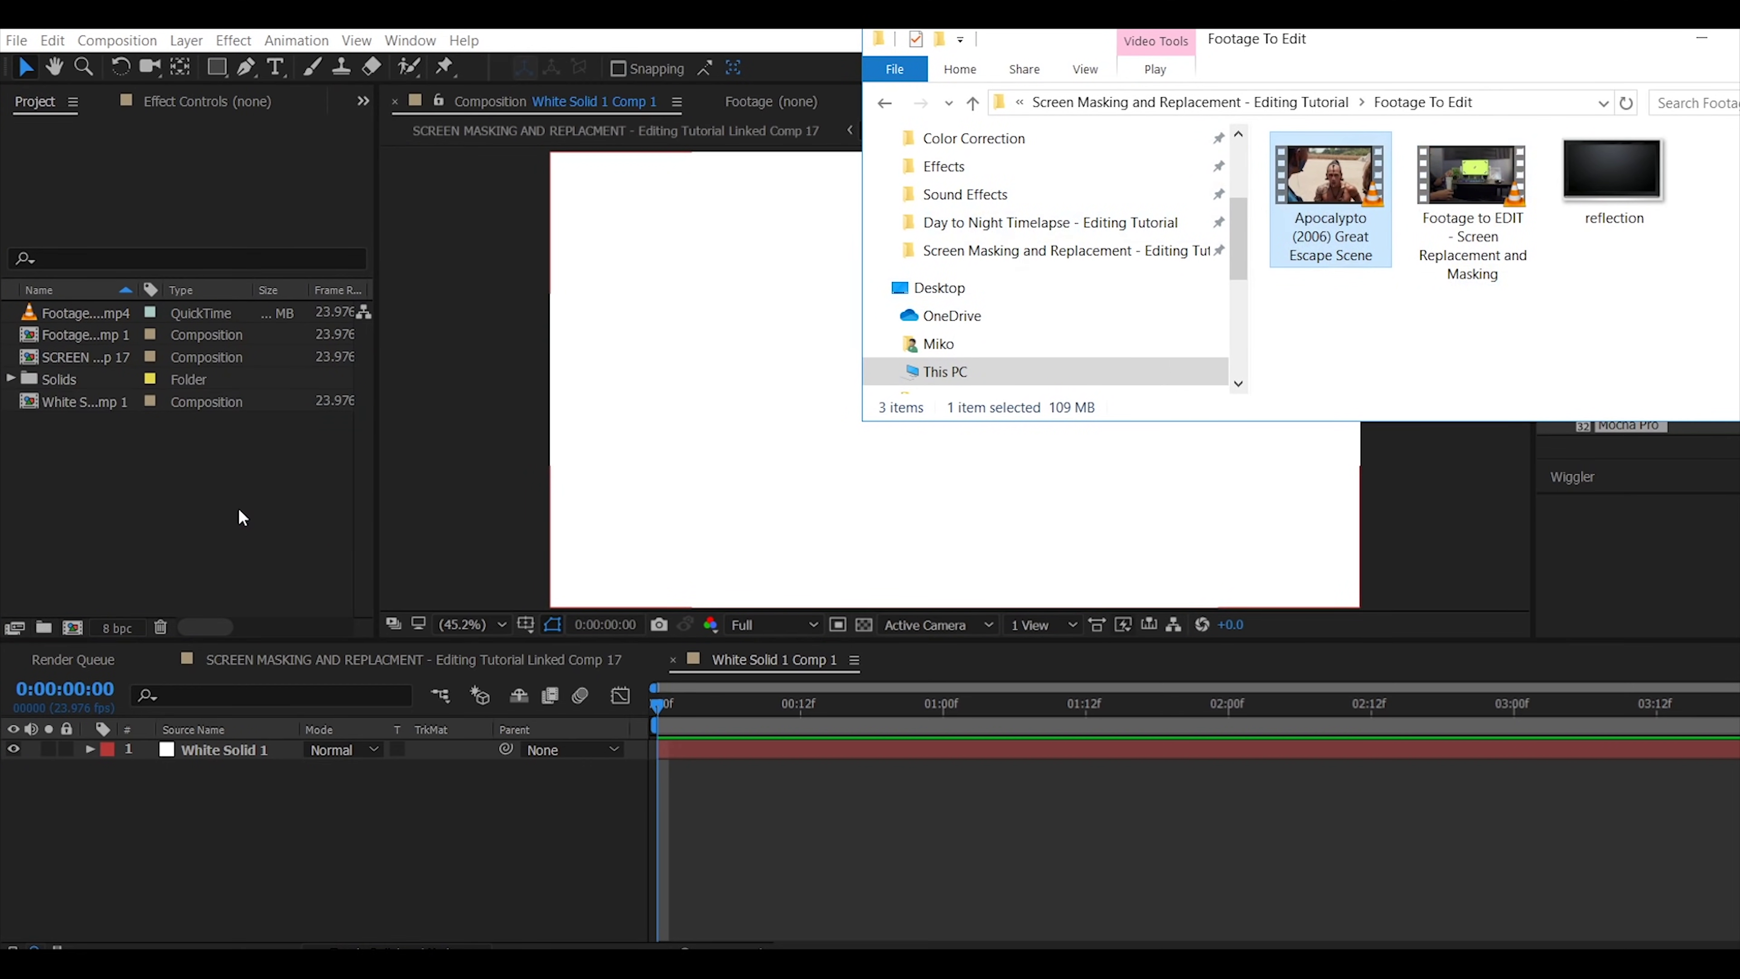
Trim the Apocalypto footage with the in point at 0:03:37:05 and the out point at 0:03:45:14
{"action": "double_click", "coordinate": [80, 313]}
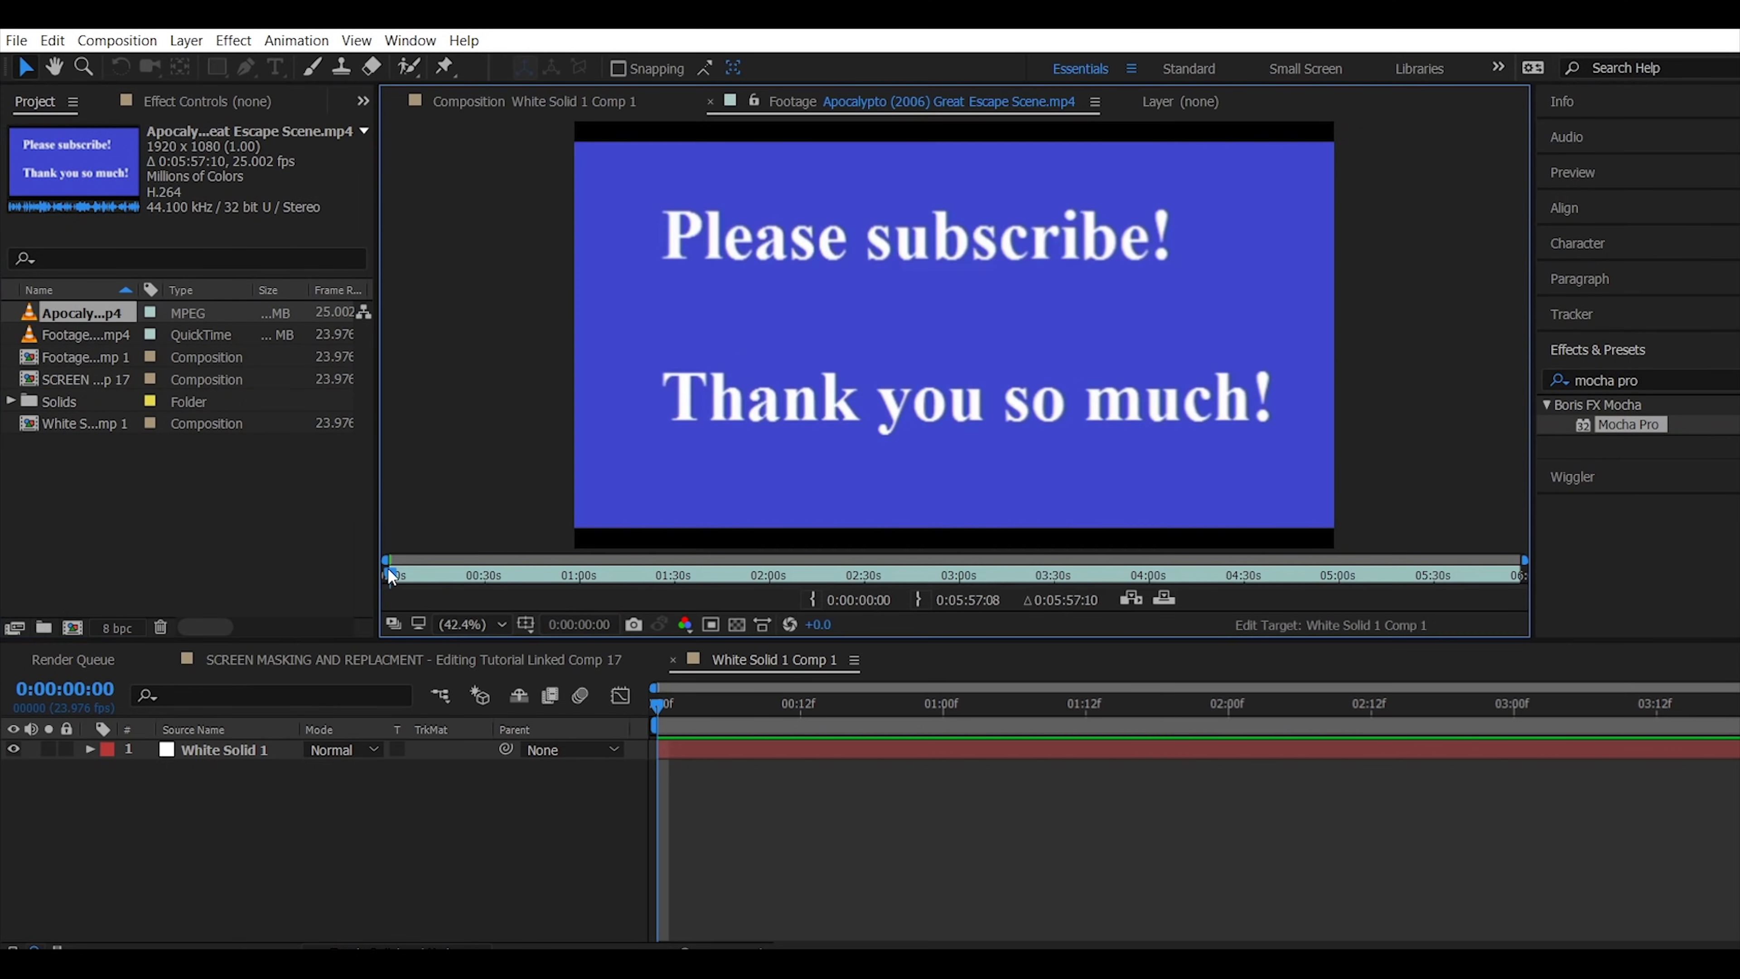
{"action": "left_click_drag", "start_coordinate": [388, 576], "coordinate": [1078, 581]}
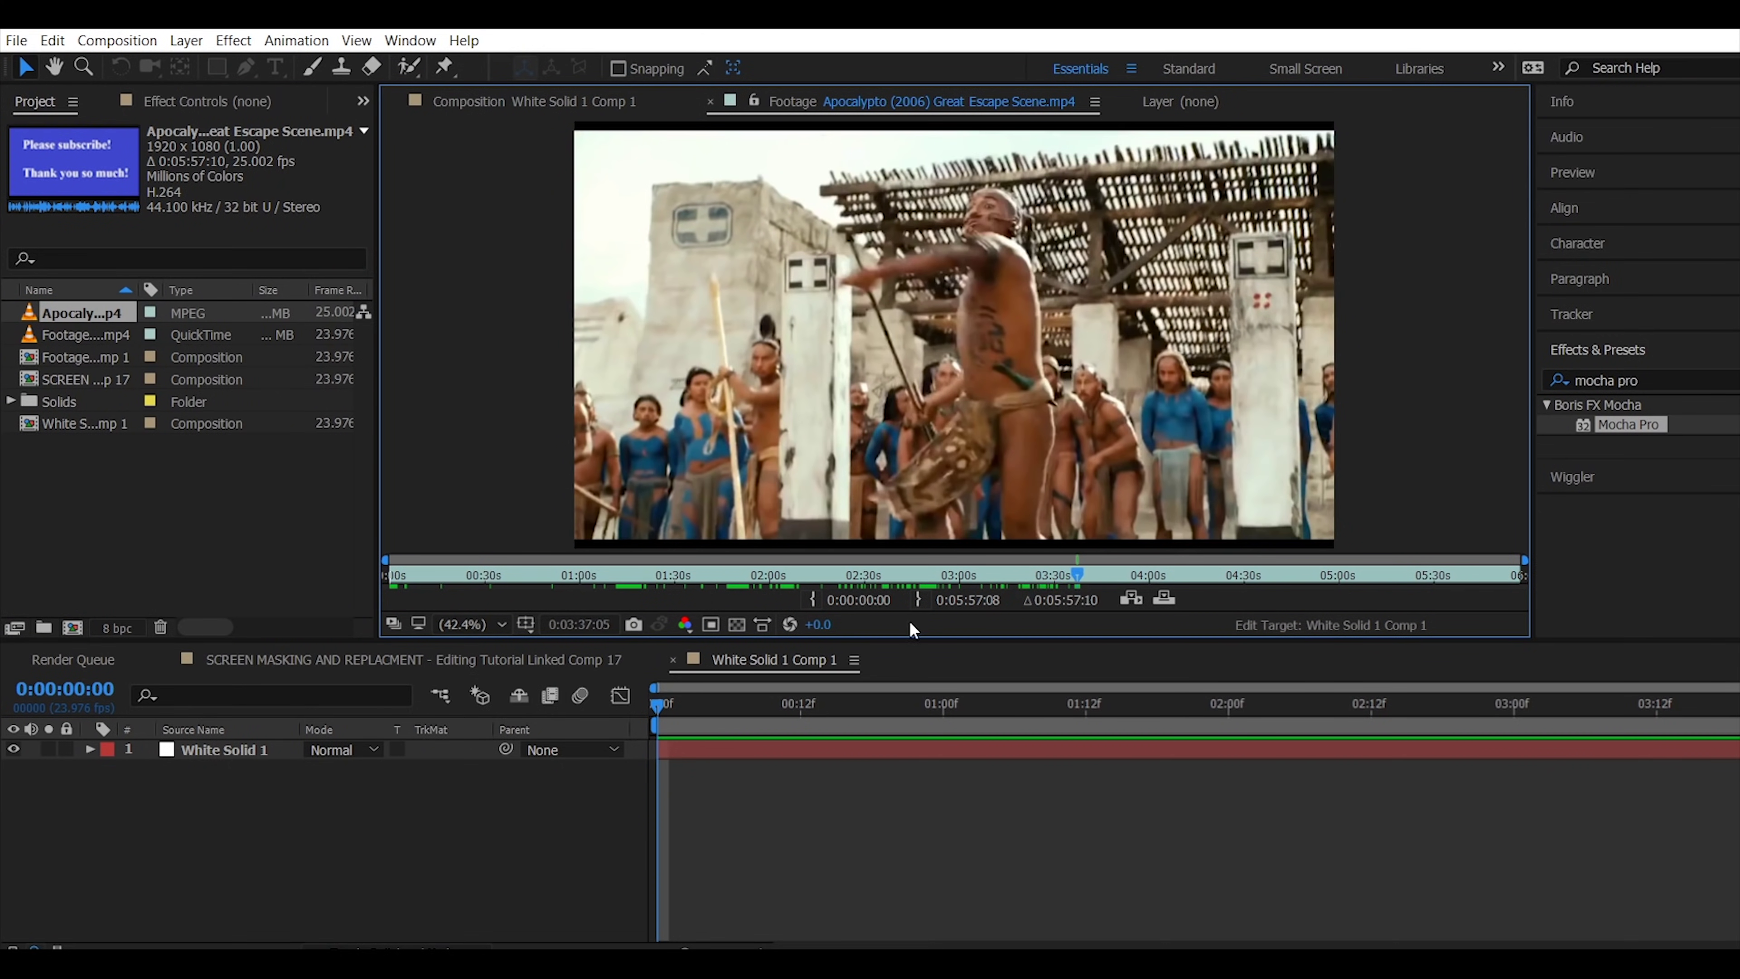
{"action": "left_click", "coordinate": [806, 600]}
{"action": "key", "text": "space"}
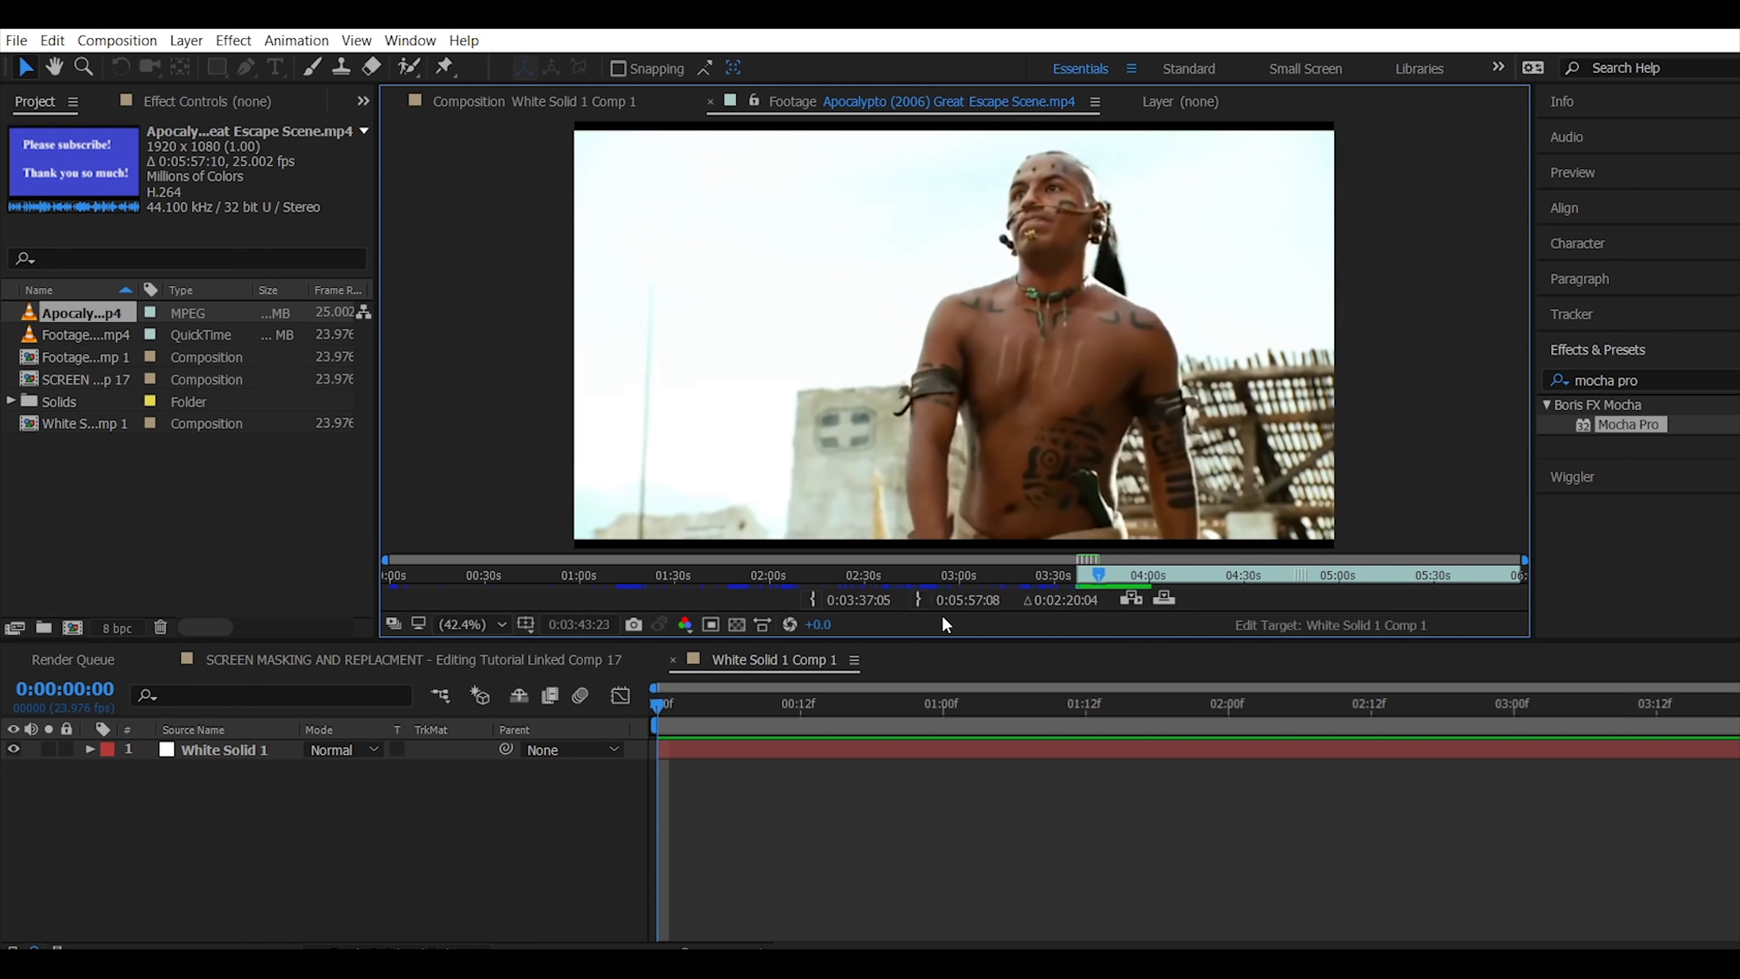
{"action": "key", "text": "space"}
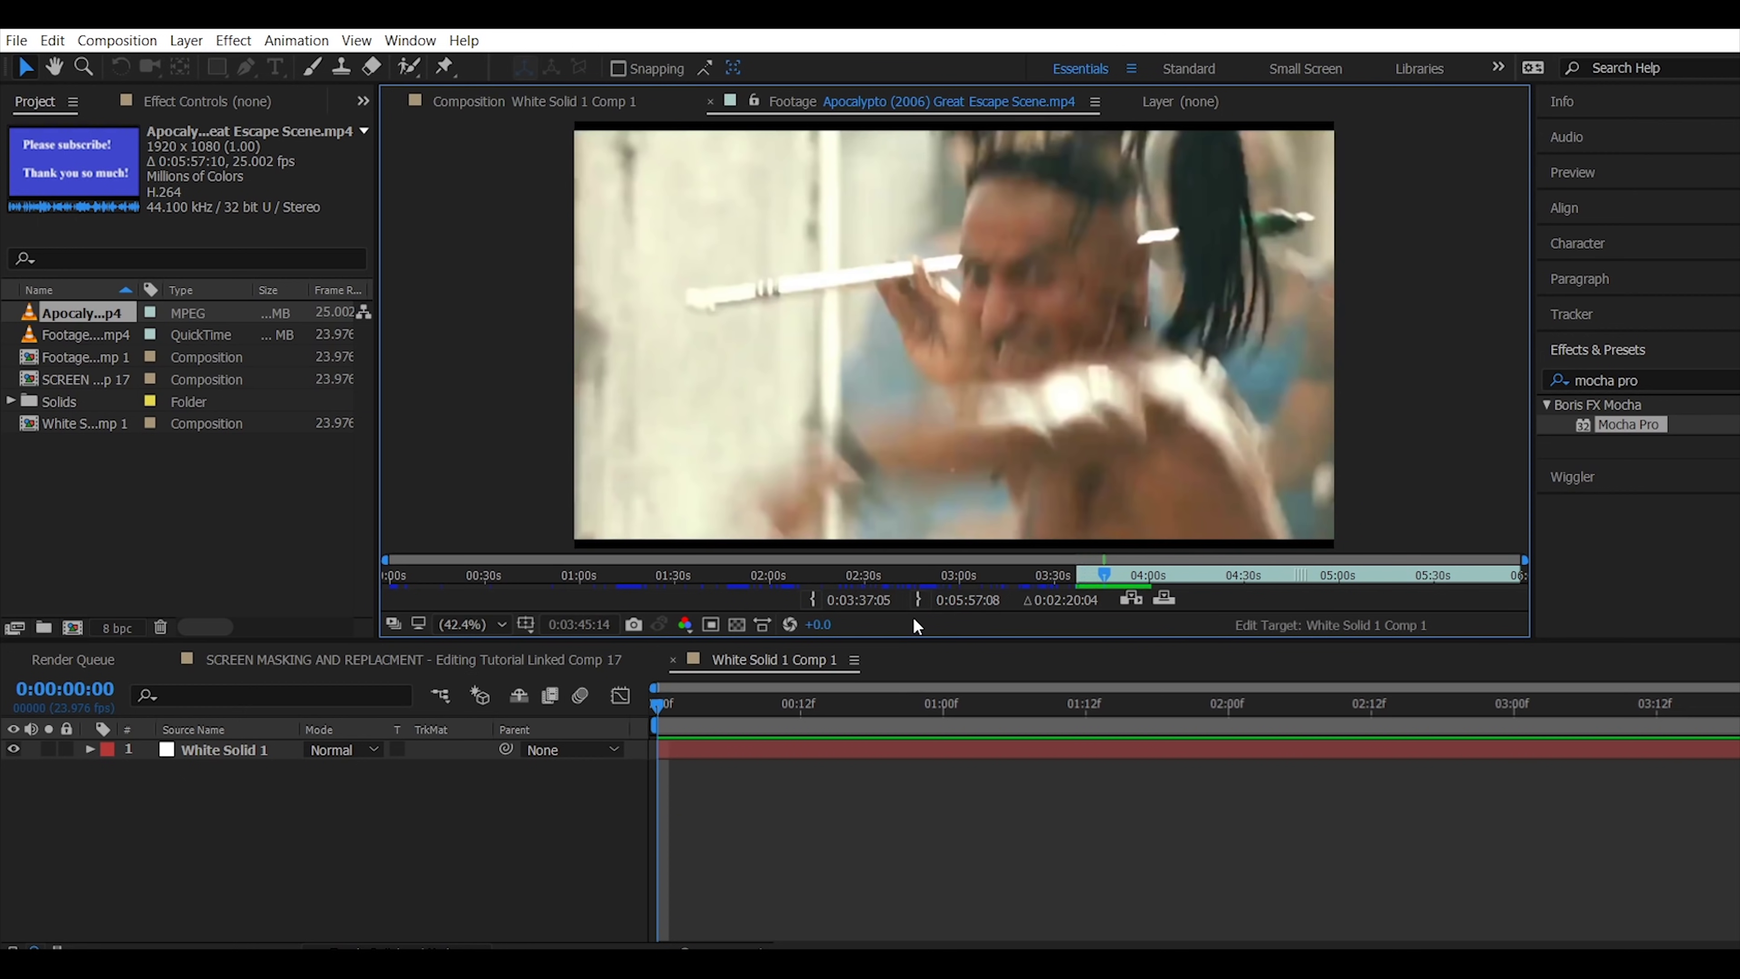
{"action": "left_click", "coordinate": [918, 600]}
Place the trimmed Apocalypto clip above White Solid 1 in the precomp and return to the main composition
{"action": "left_click_drag", "start_coordinate": [88, 317], "coordinate": [257, 747]}
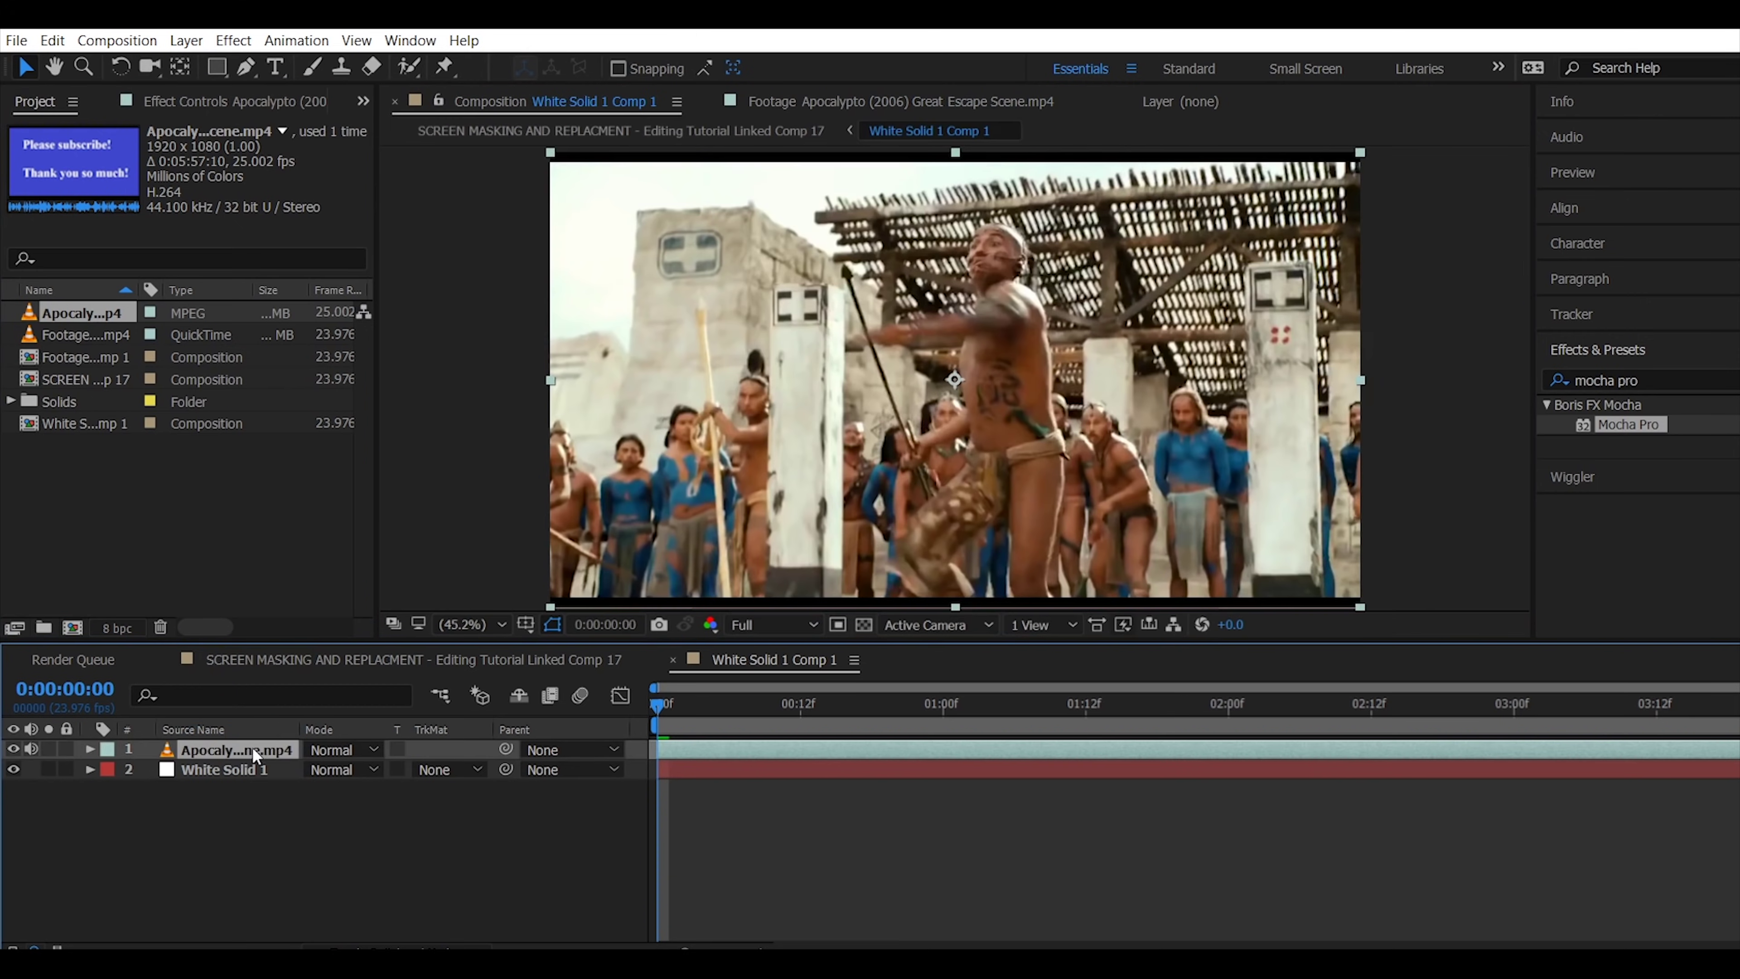
{"action": "left_click", "coordinate": [245, 766]}
{"action": "left_click", "coordinate": [244, 750]}
{"action": "left_click", "coordinate": [365, 659]}
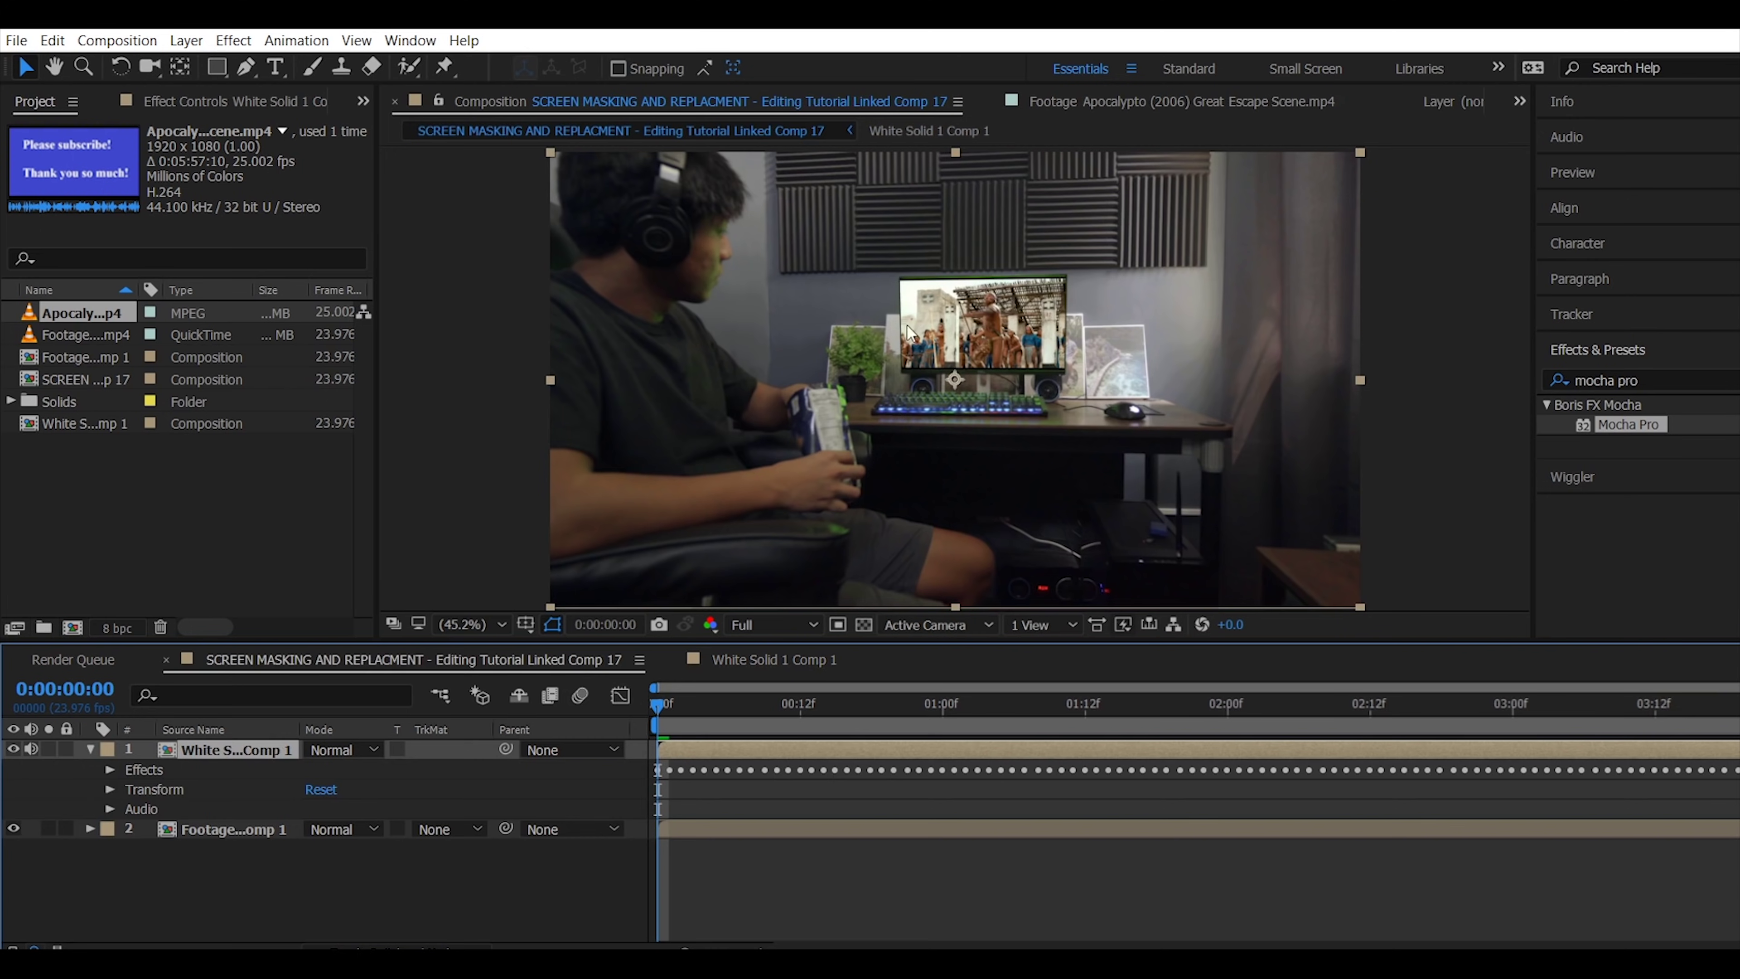
Look through the composition and examine the edges of the replaced monitor screen up close
{"action": "left_click_drag", "start_coordinate": [662, 718], "coordinate": [1738, 706]}
{"action": "scroll", "coordinate": [1107, 283], "scroll_direction": "up", "scroll_amount": 2}
{"action": "left_click_drag", "start_coordinate": [1026, 286], "coordinate": [946, 414]}
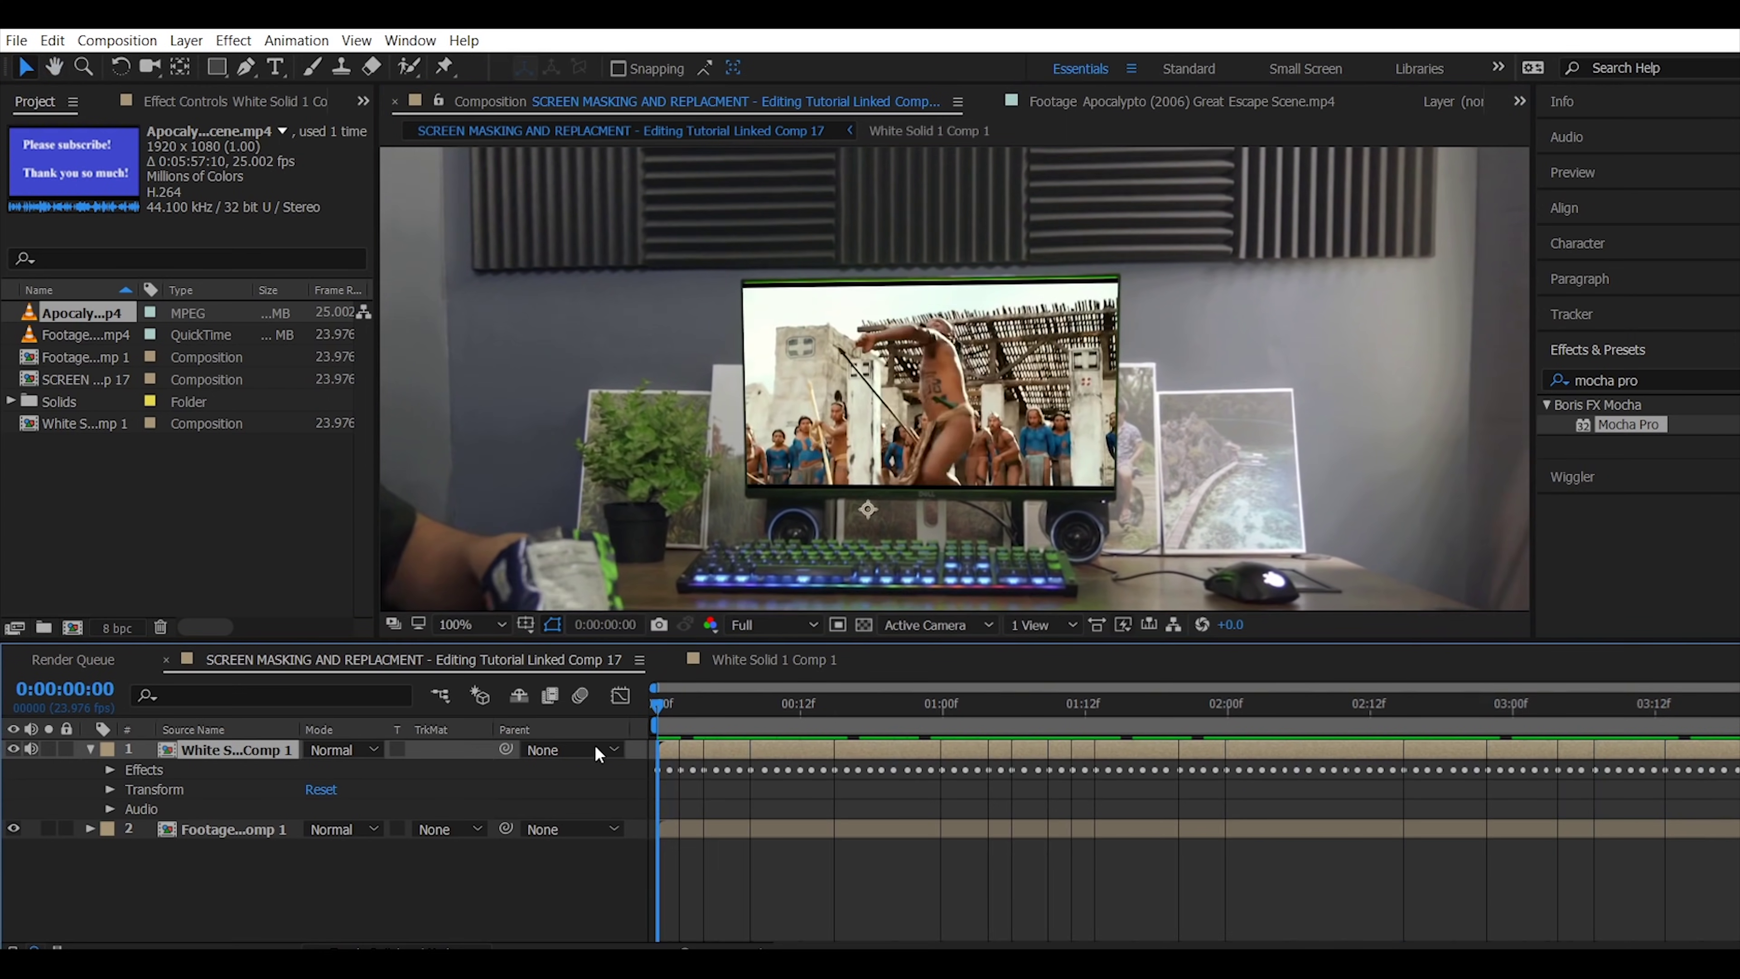
{"action": "scroll", "coordinate": [589, 192], "scroll_direction": "up", "scroll_amount": 4}
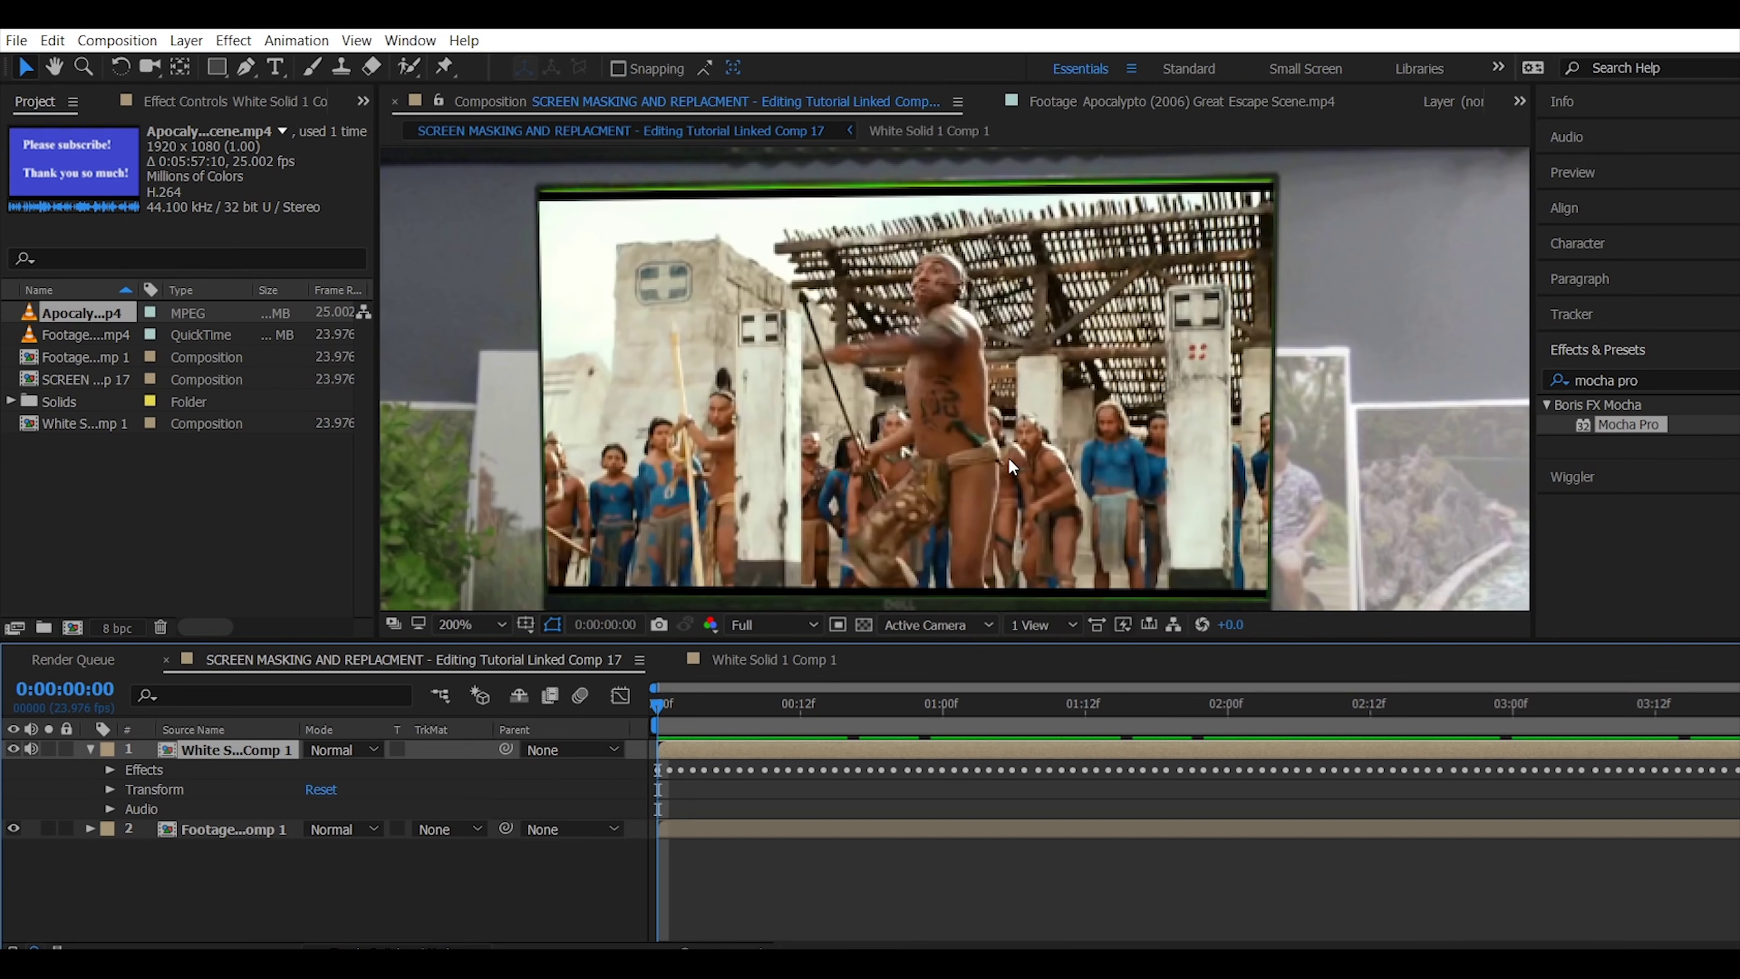
{"action": "scroll", "coordinate": [1009, 466], "scroll_direction": "down", "scroll_amount": 2}
{"action": "left_click_drag", "start_coordinate": [956, 478], "coordinate": [920, 366]}
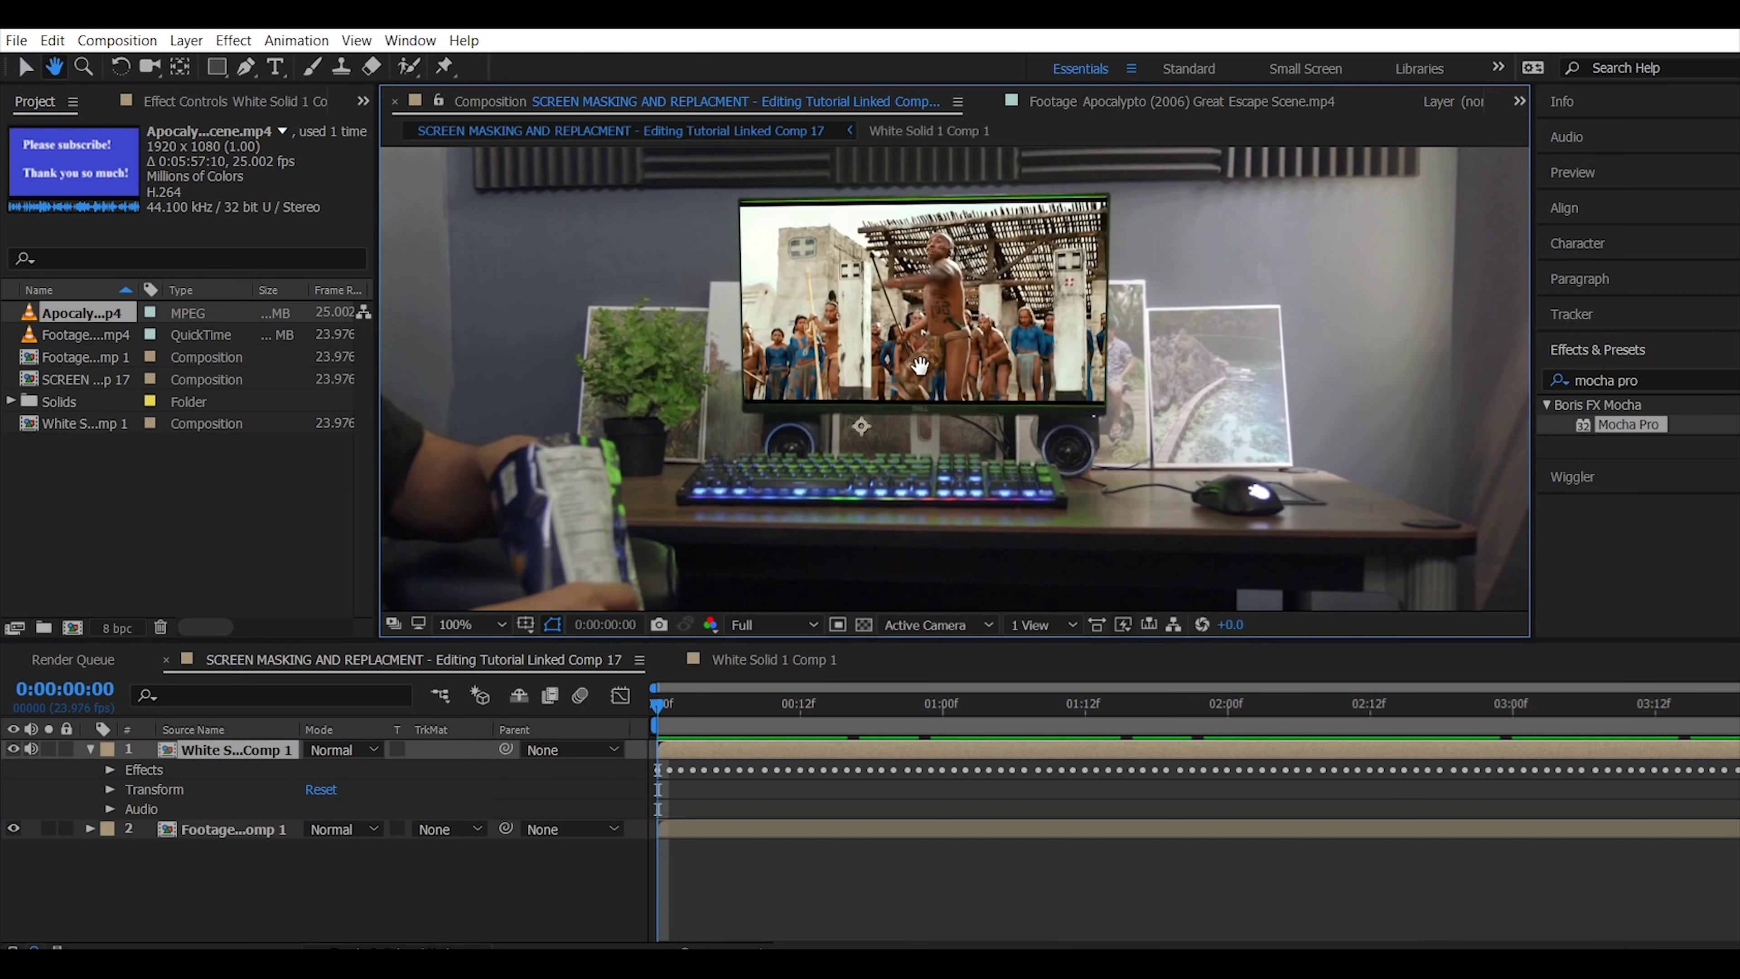
{"action": "scroll", "coordinate": [920, 366], "scroll_direction": "down", "scroll_amount": 2}
Add an adjustment layer named Desaturate Green Screen and place it between the White Solid 1 Comp 1 and footage layers
{"action": "left_click", "coordinate": [90, 749]}
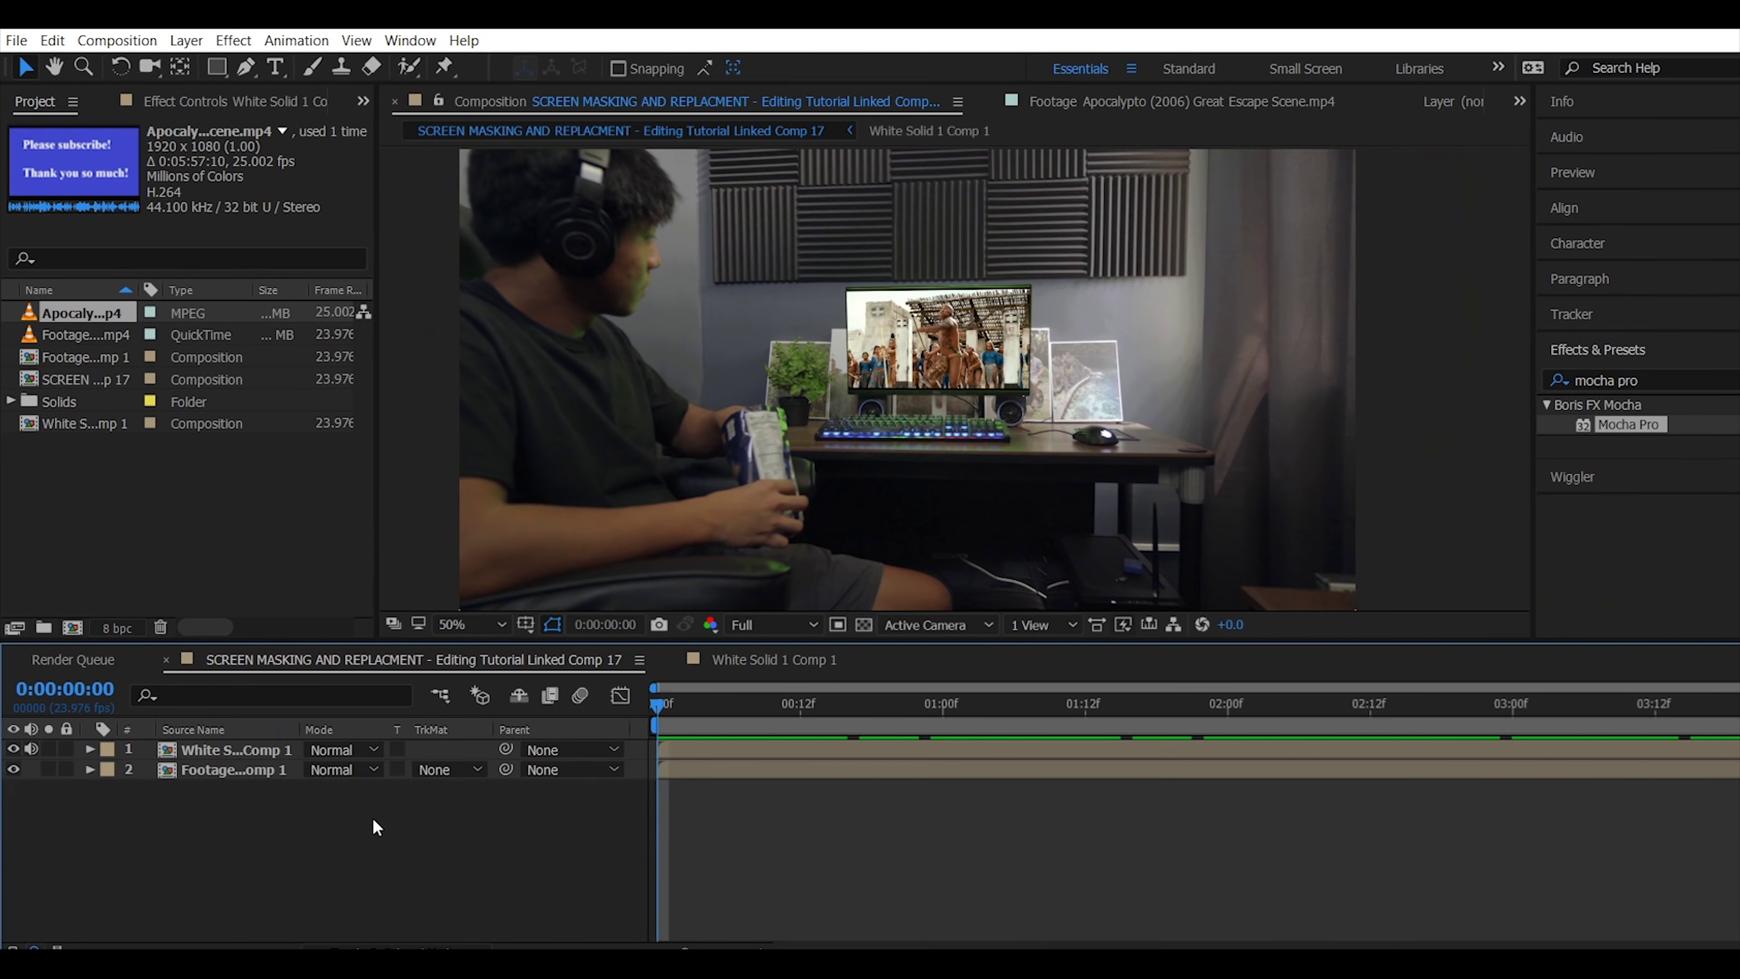
{"action": "right_click", "coordinate": [373, 818]}
{"action": "mouse_move", "coordinate": [610, 630]}
{"action": "left_click", "coordinate": [730, 791]}
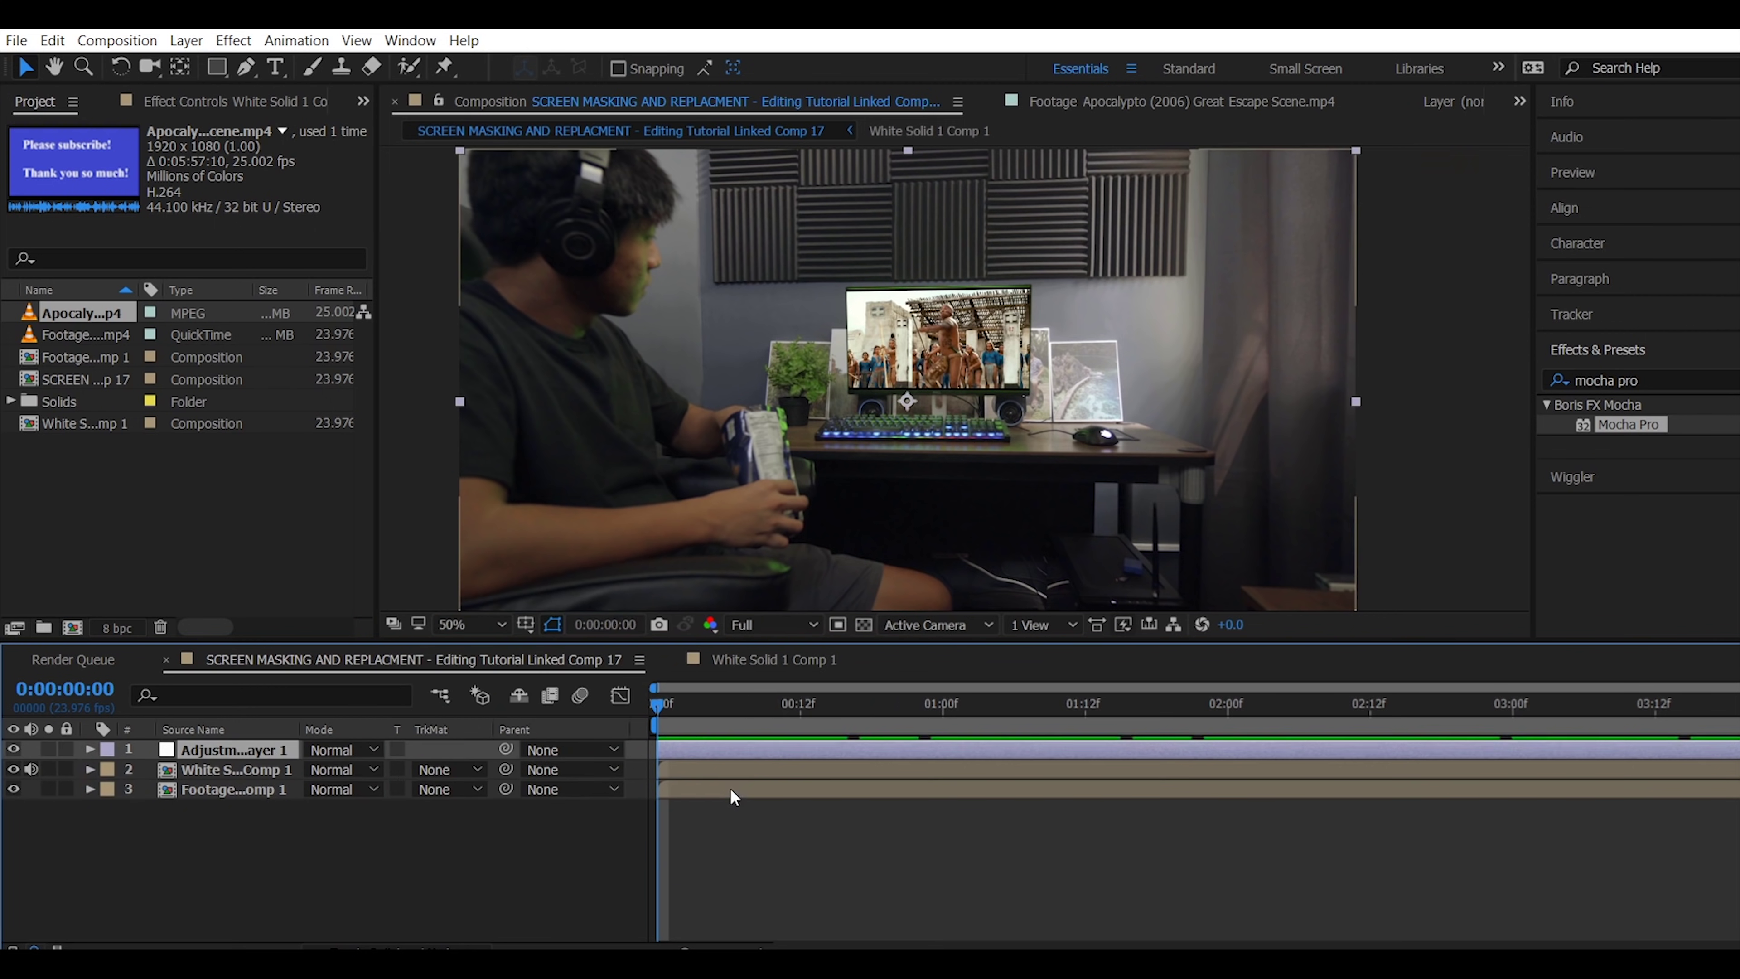
{"action": "right_click", "coordinate": [268, 749]}
{"action": "left_click", "coordinate": [325, 948]}
{"action": "type", "text": "Simulate Green Screen"}
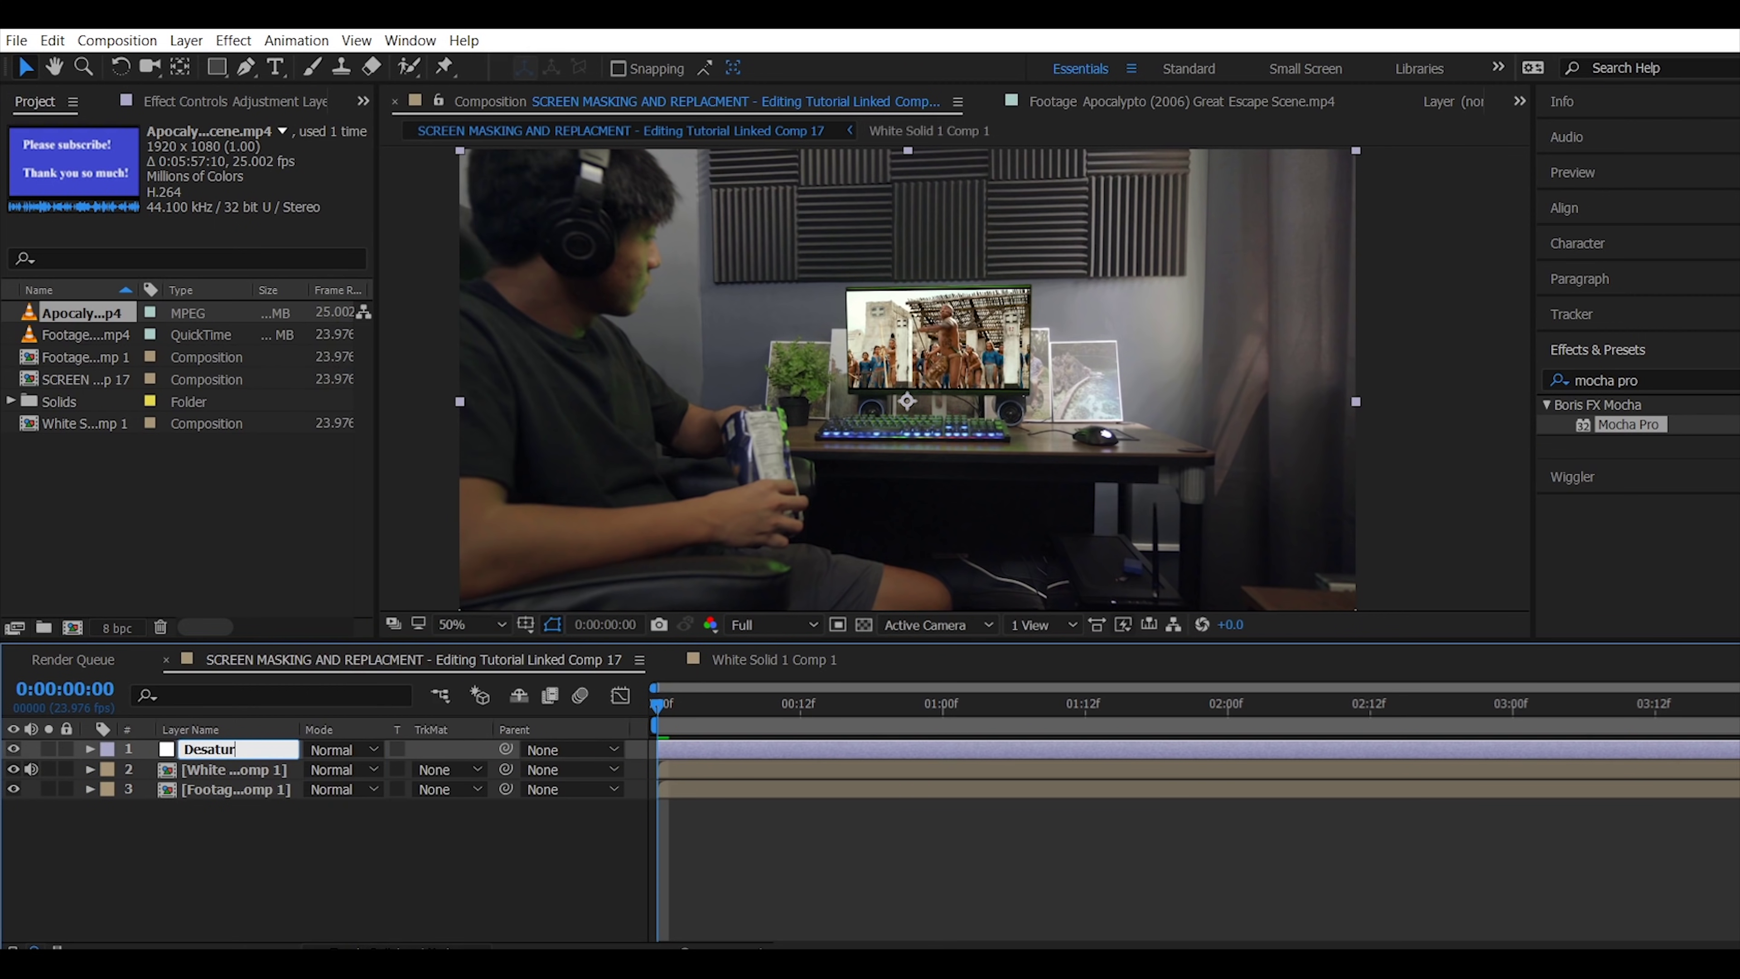
{"action": "key", "text": "Return"}
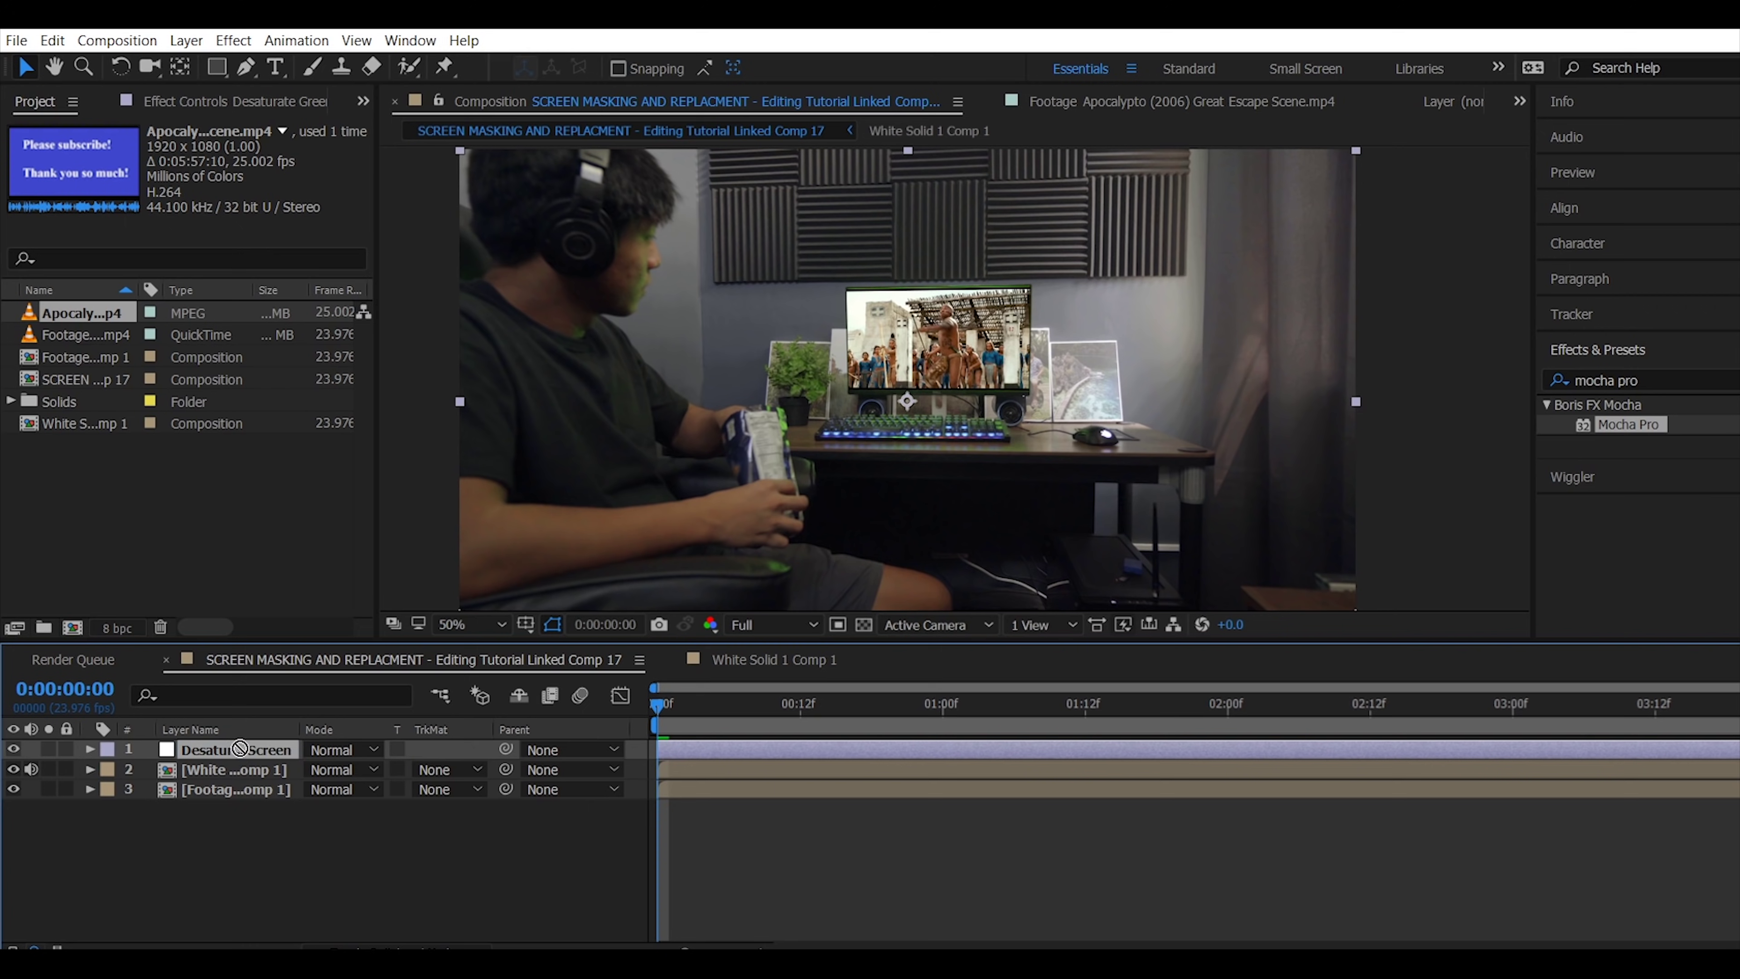
{"action": "left_click_drag", "start_coordinate": [240, 749], "coordinate": [243, 774]}
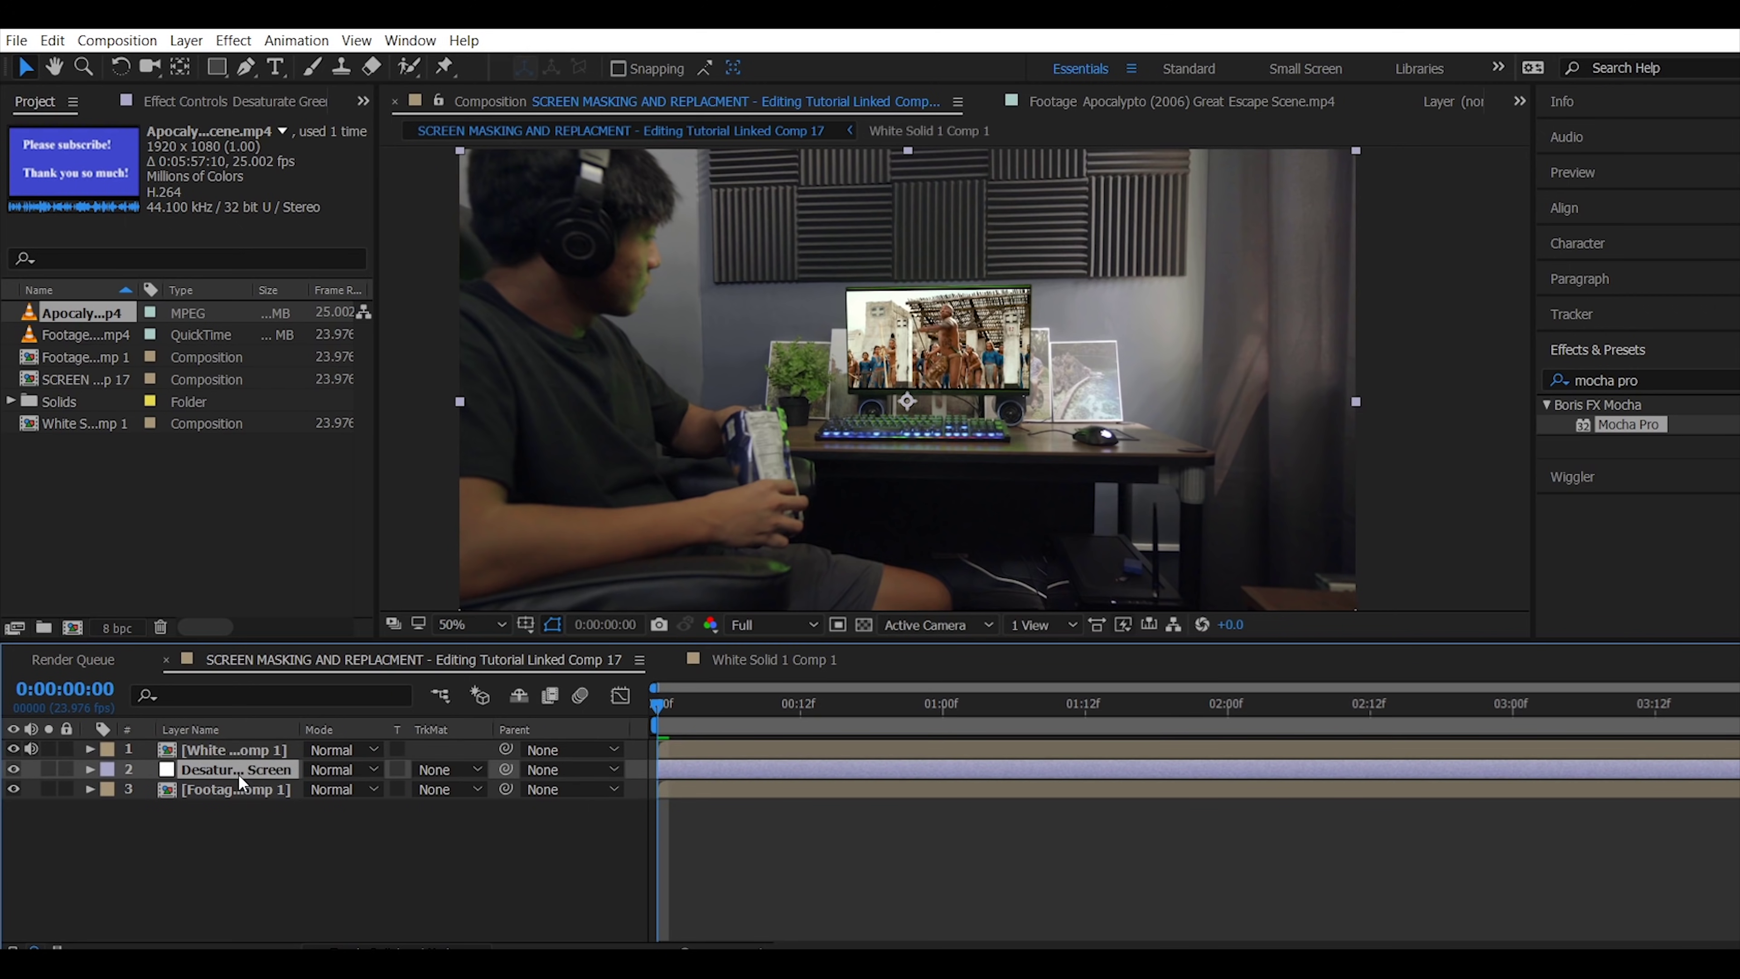
Apply the Hue/Saturation effect to the Desaturate Green Screen adjustment layer
{"action": "left_click", "coordinate": [259, 772]}
{"action": "left_click", "coordinate": [1607, 379]}
{"action": "type", "text": "hue"}
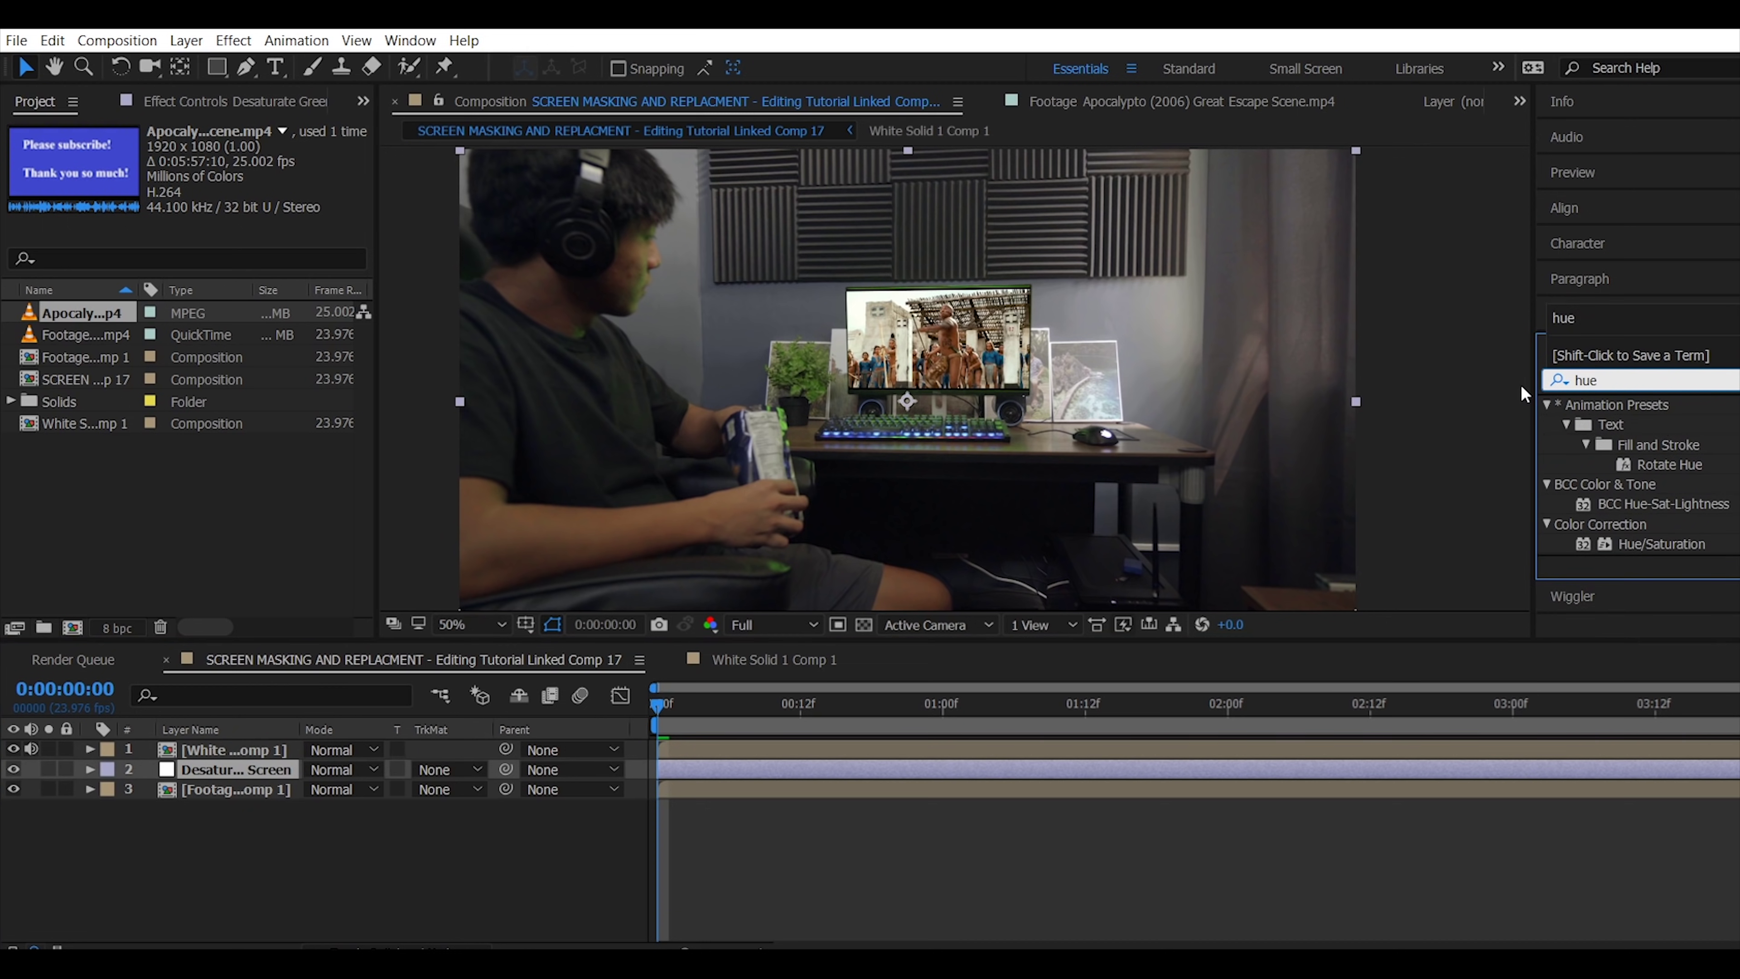
{"action": "left_click_drag", "start_coordinate": [1661, 549], "coordinate": [272, 773]}
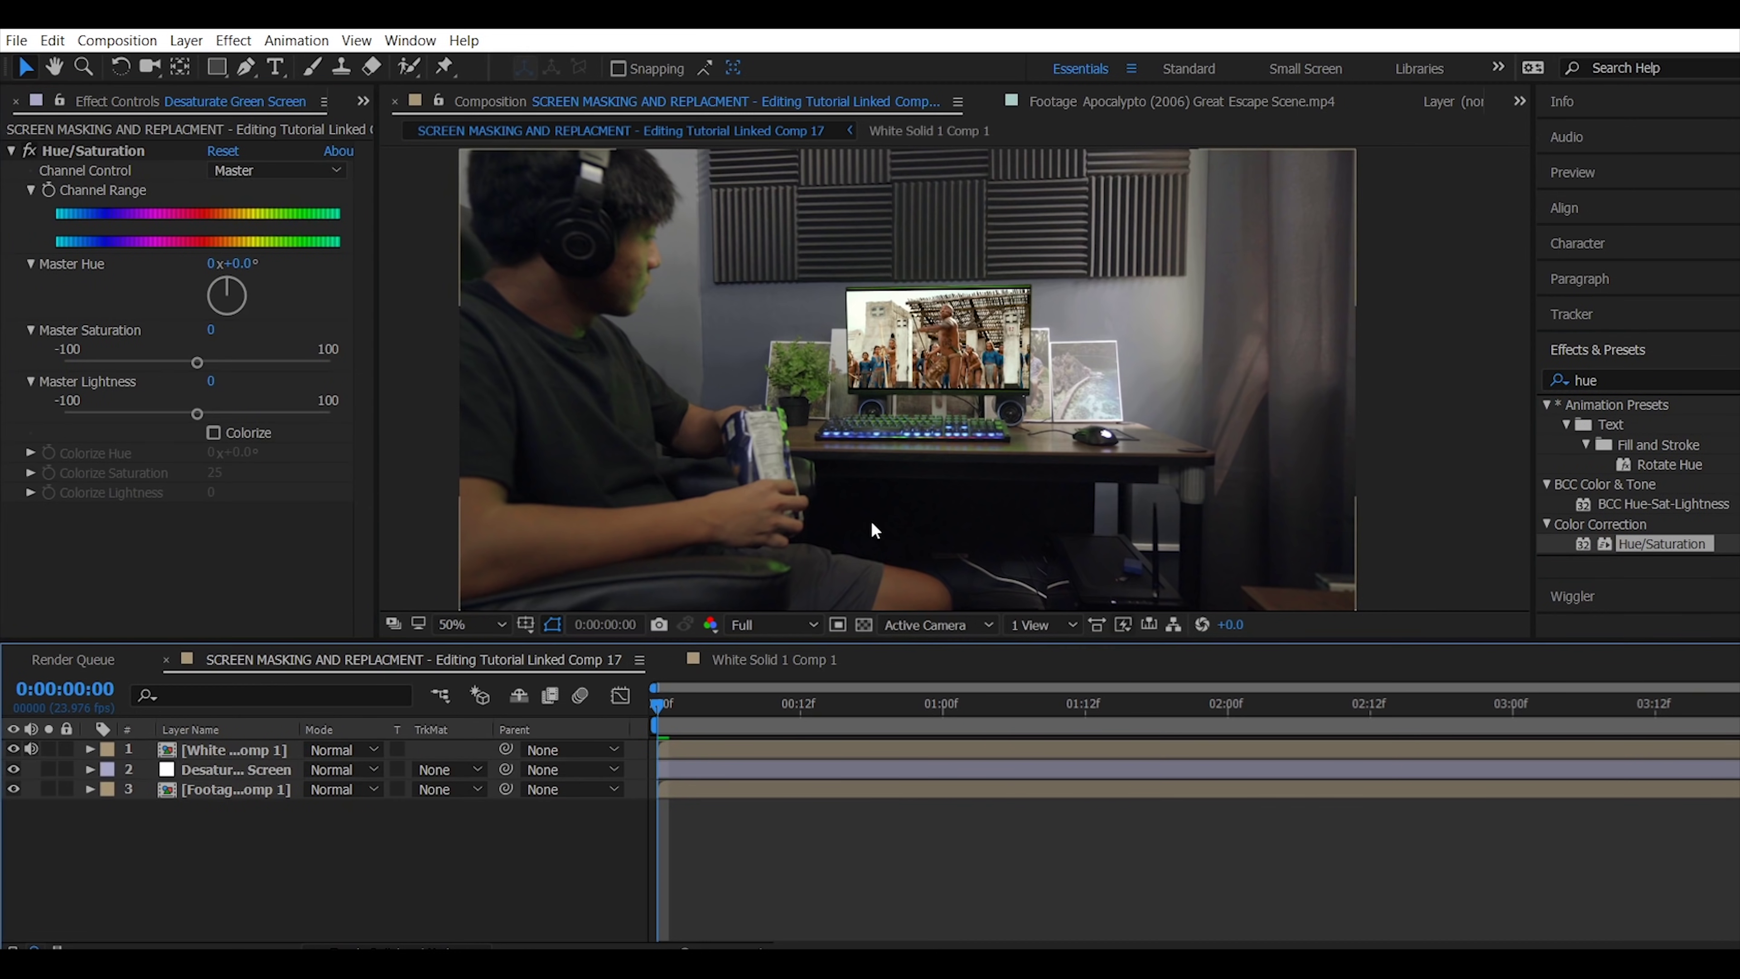
Draw a thin closed Pen tool mask on the adjustment layer around the green strip along the monitor's upper edge
{"action": "scroll", "coordinate": [1047, 248], "scroll_direction": "up", "scroll_amount": 2}
{"action": "scroll", "coordinate": [871, 298], "scroll_direction": "up", "scroll_amount": 3}
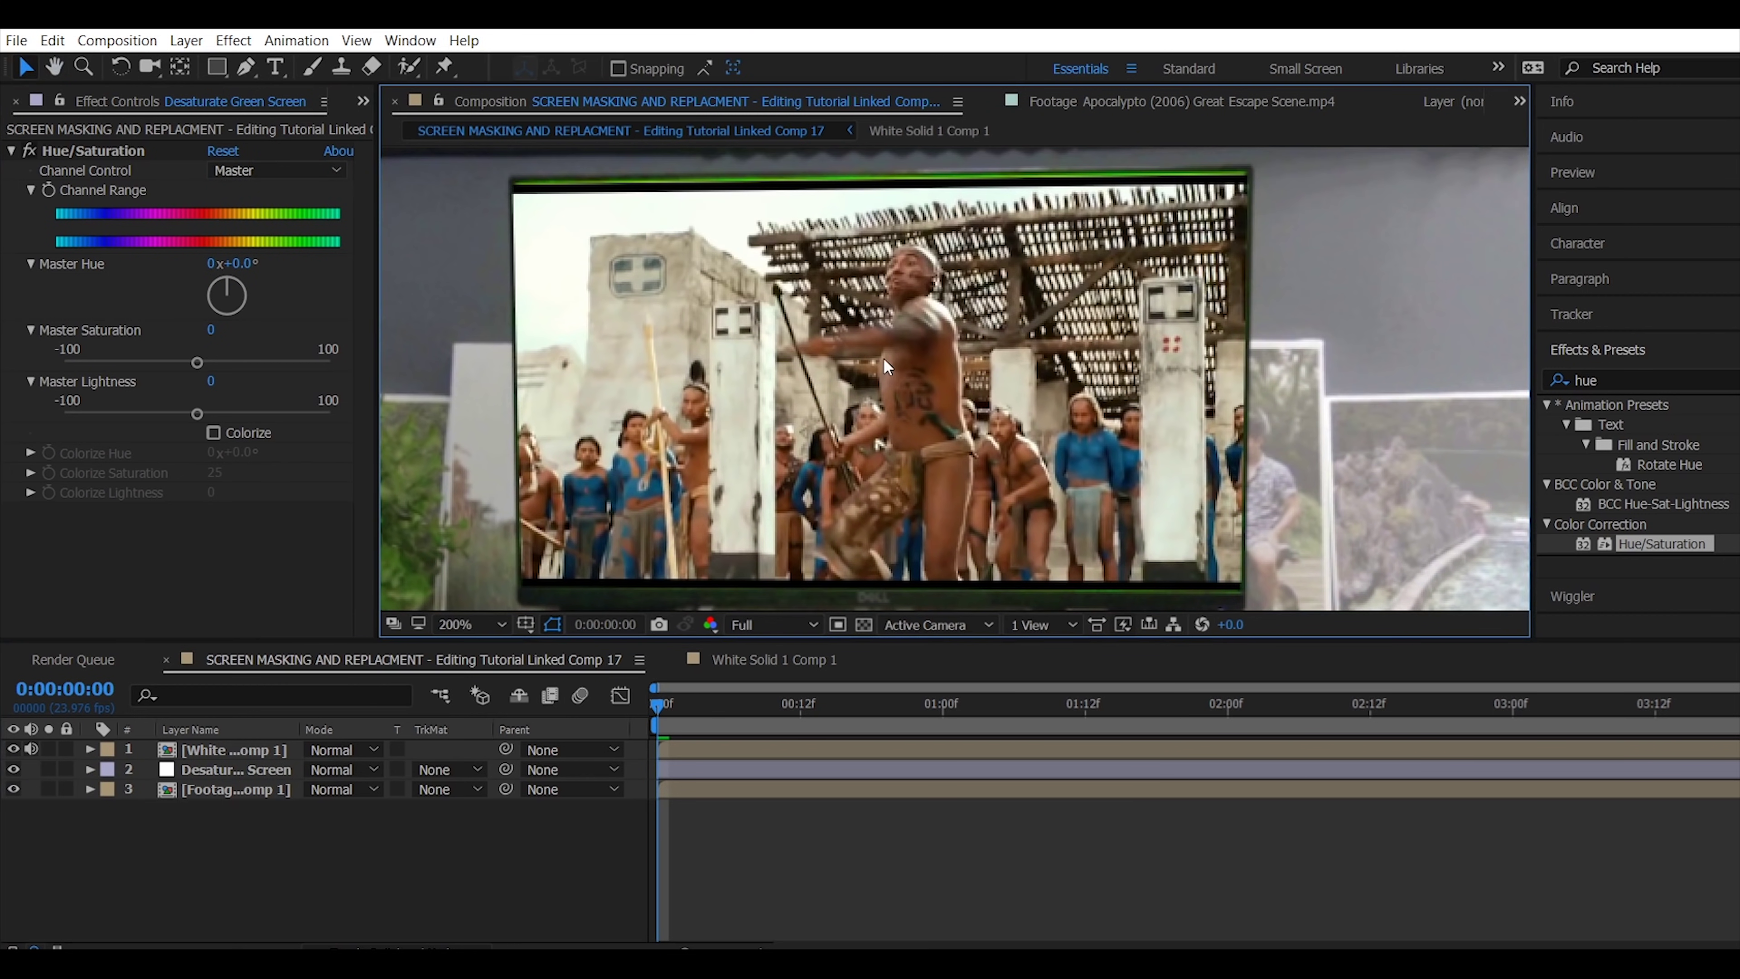
{"action": "left_click", "coordinate": [246, 771]}
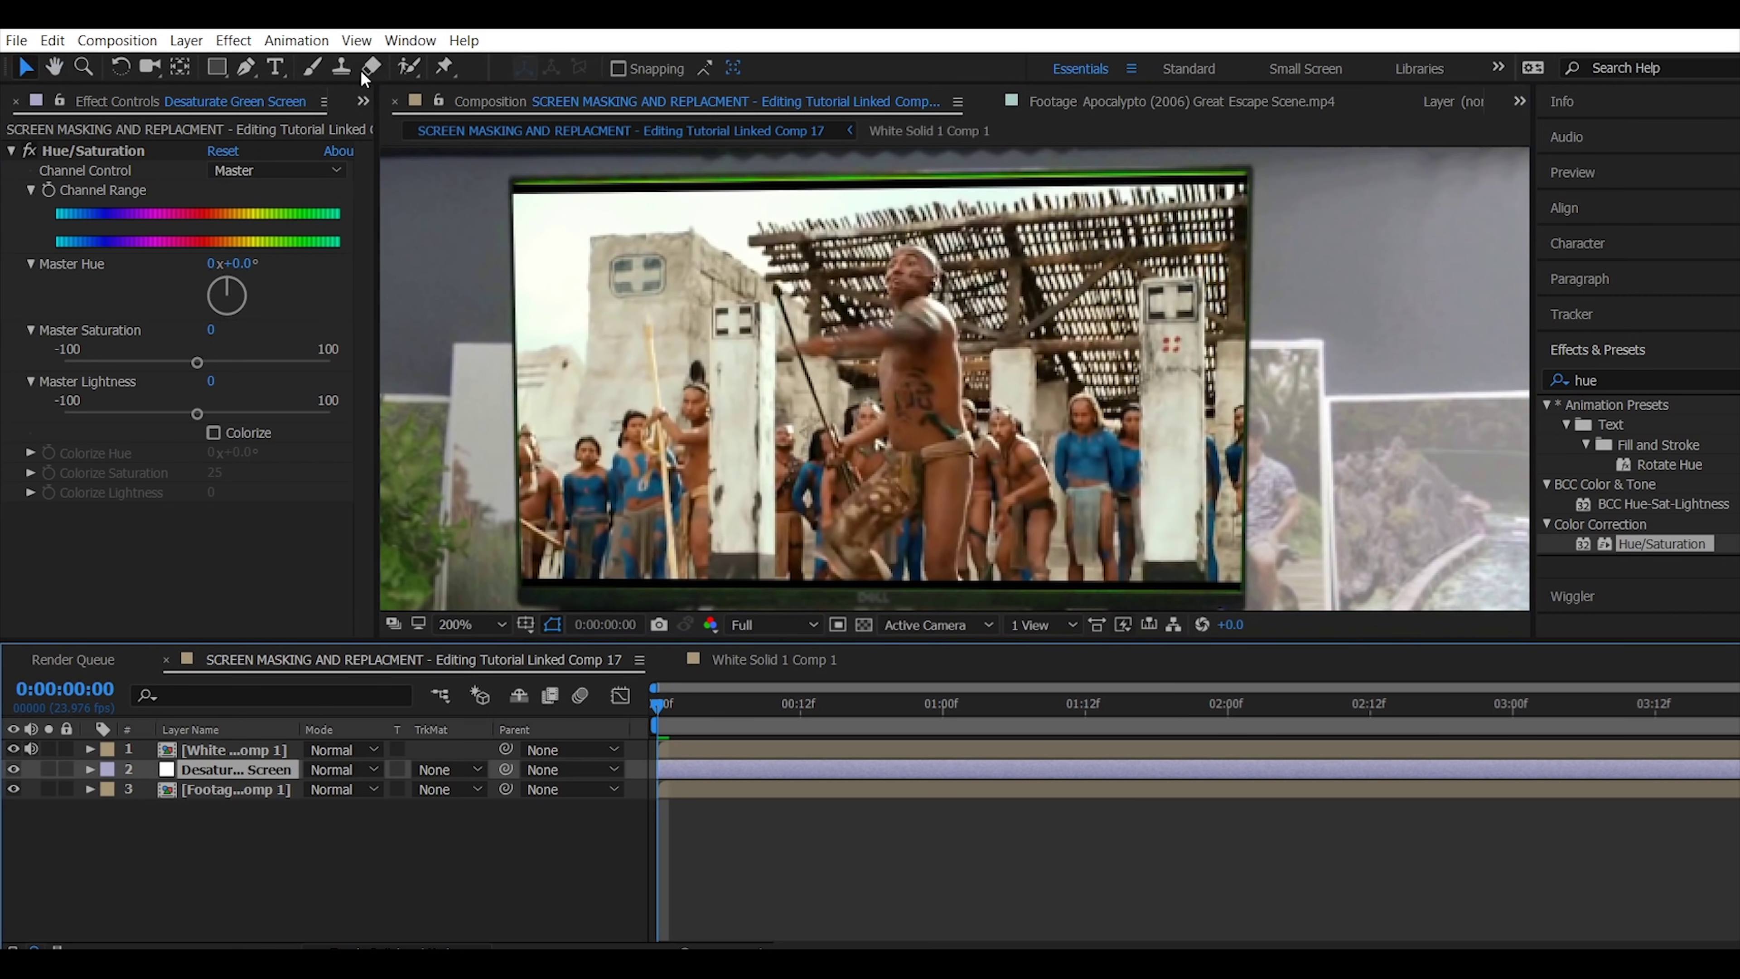
{"action": "left_click", "coordinate": [245, 68]}
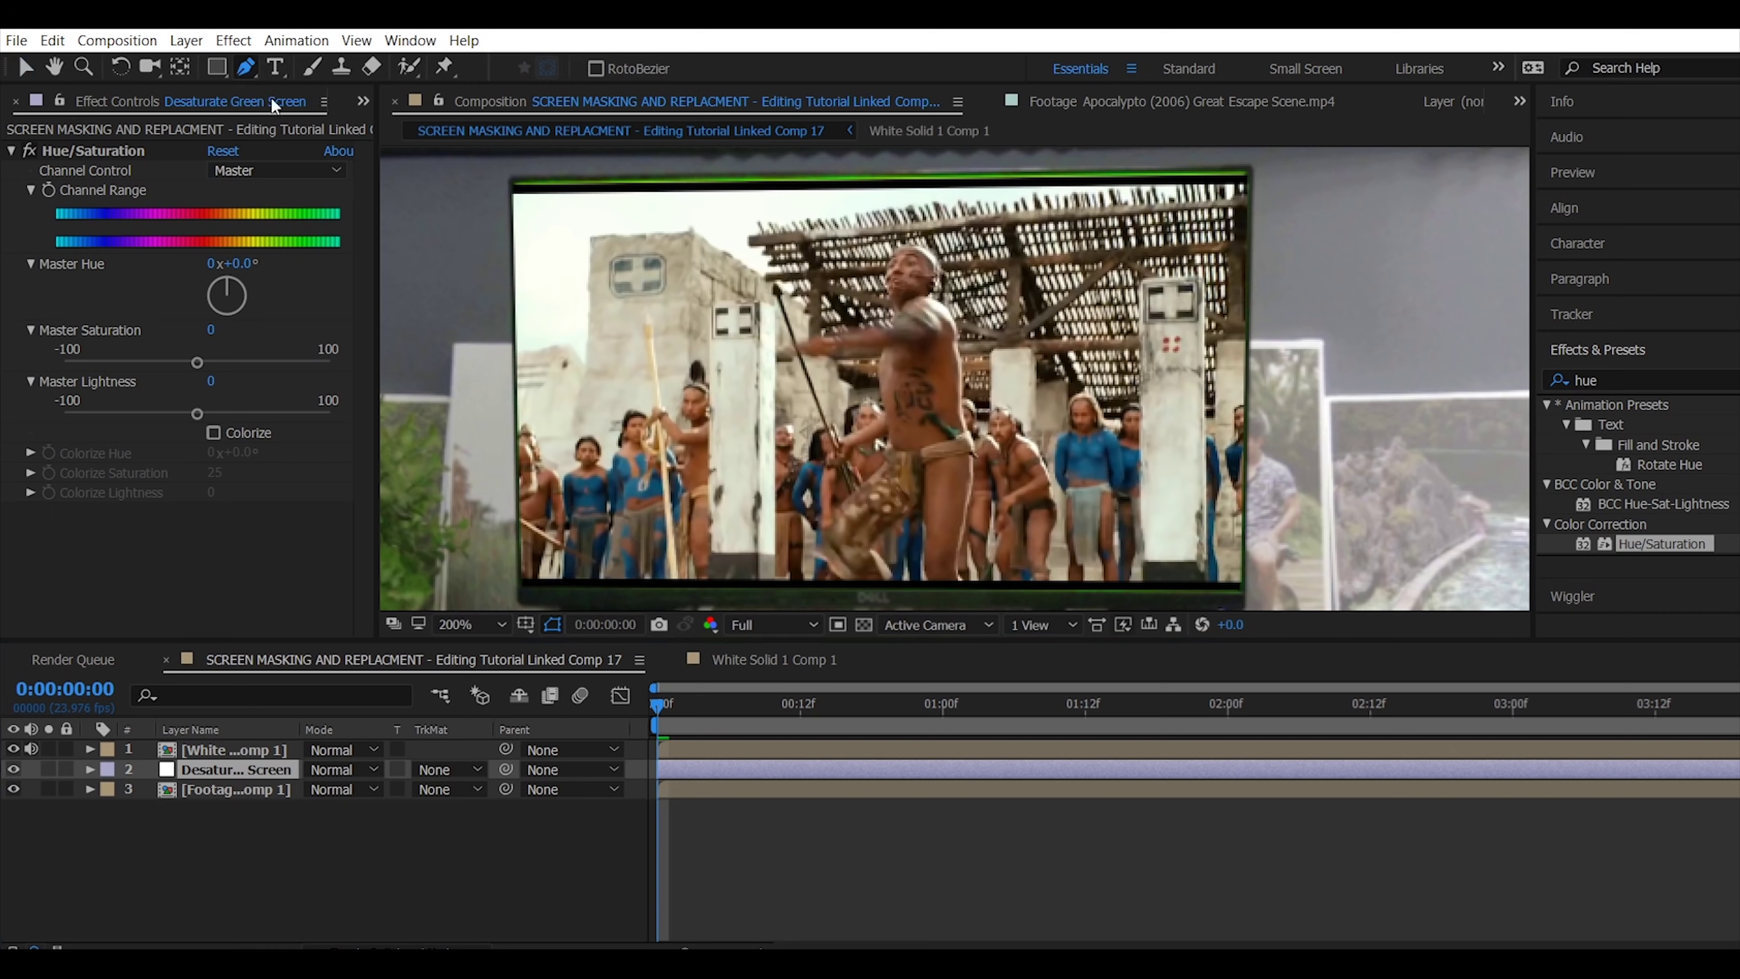
{"action": "left_click", "coordinate": [499, 172]}
{"action": "left_click", "coordinate": [1264, 190]}
{"action": "left_click", "coordinate": [1259, 156]}
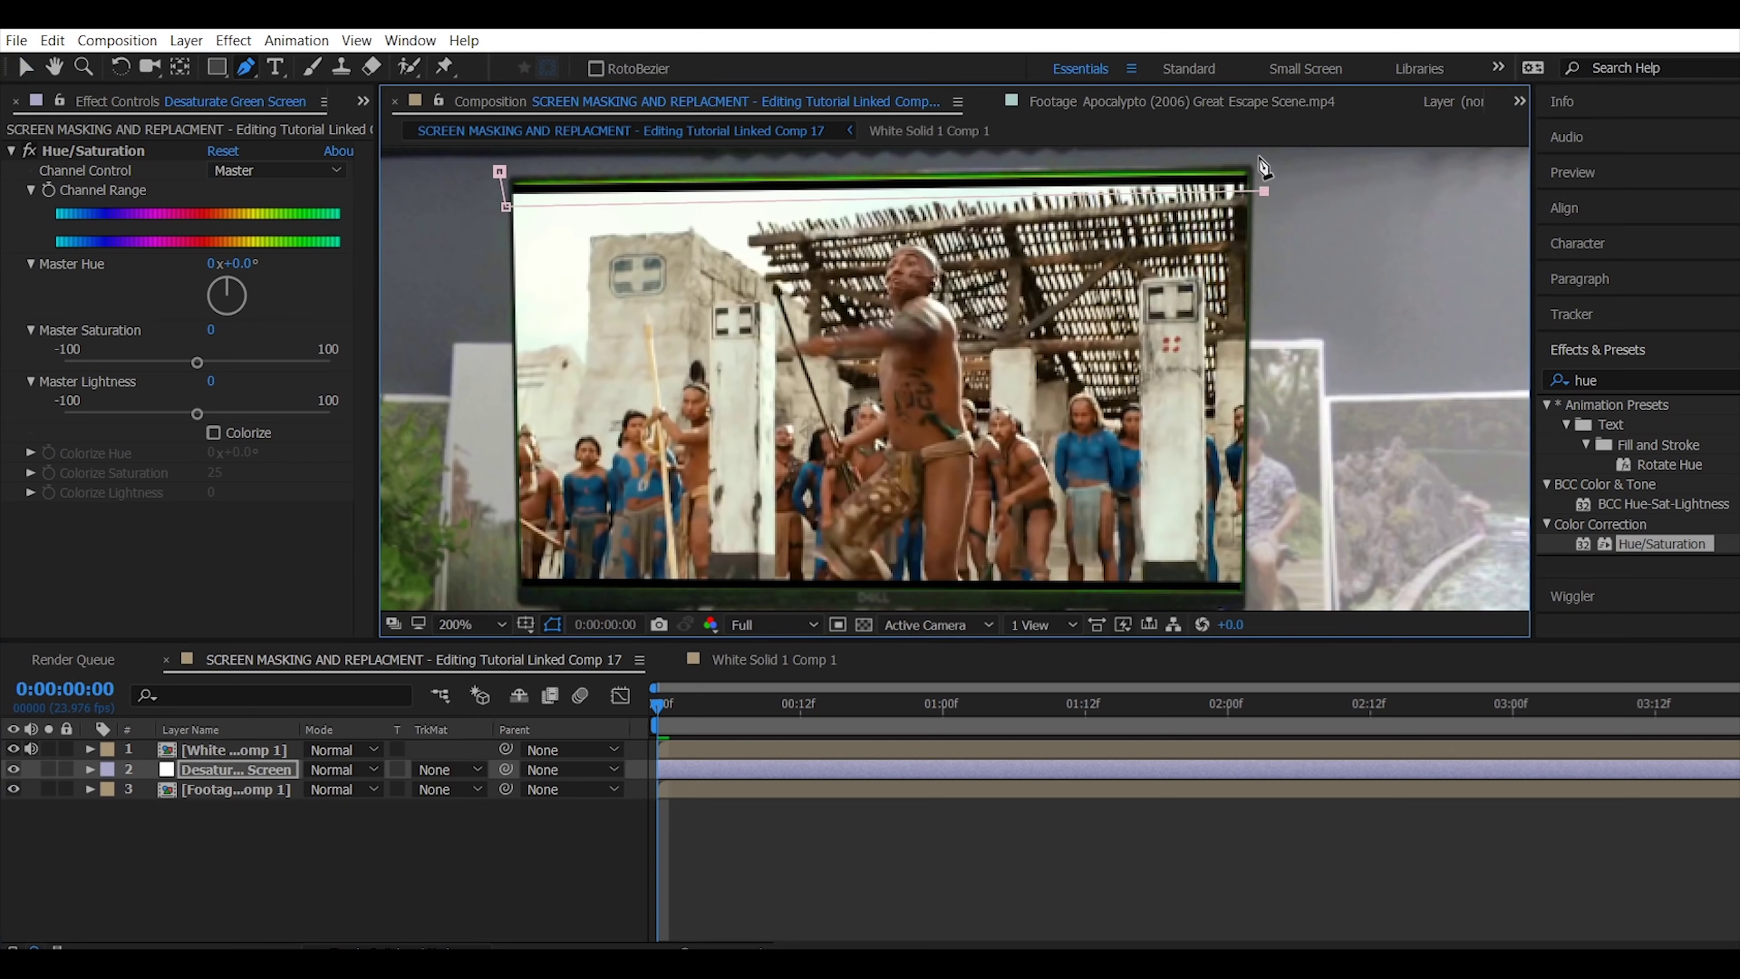
{"action": "left_click", "coordinate": [500, 171]}
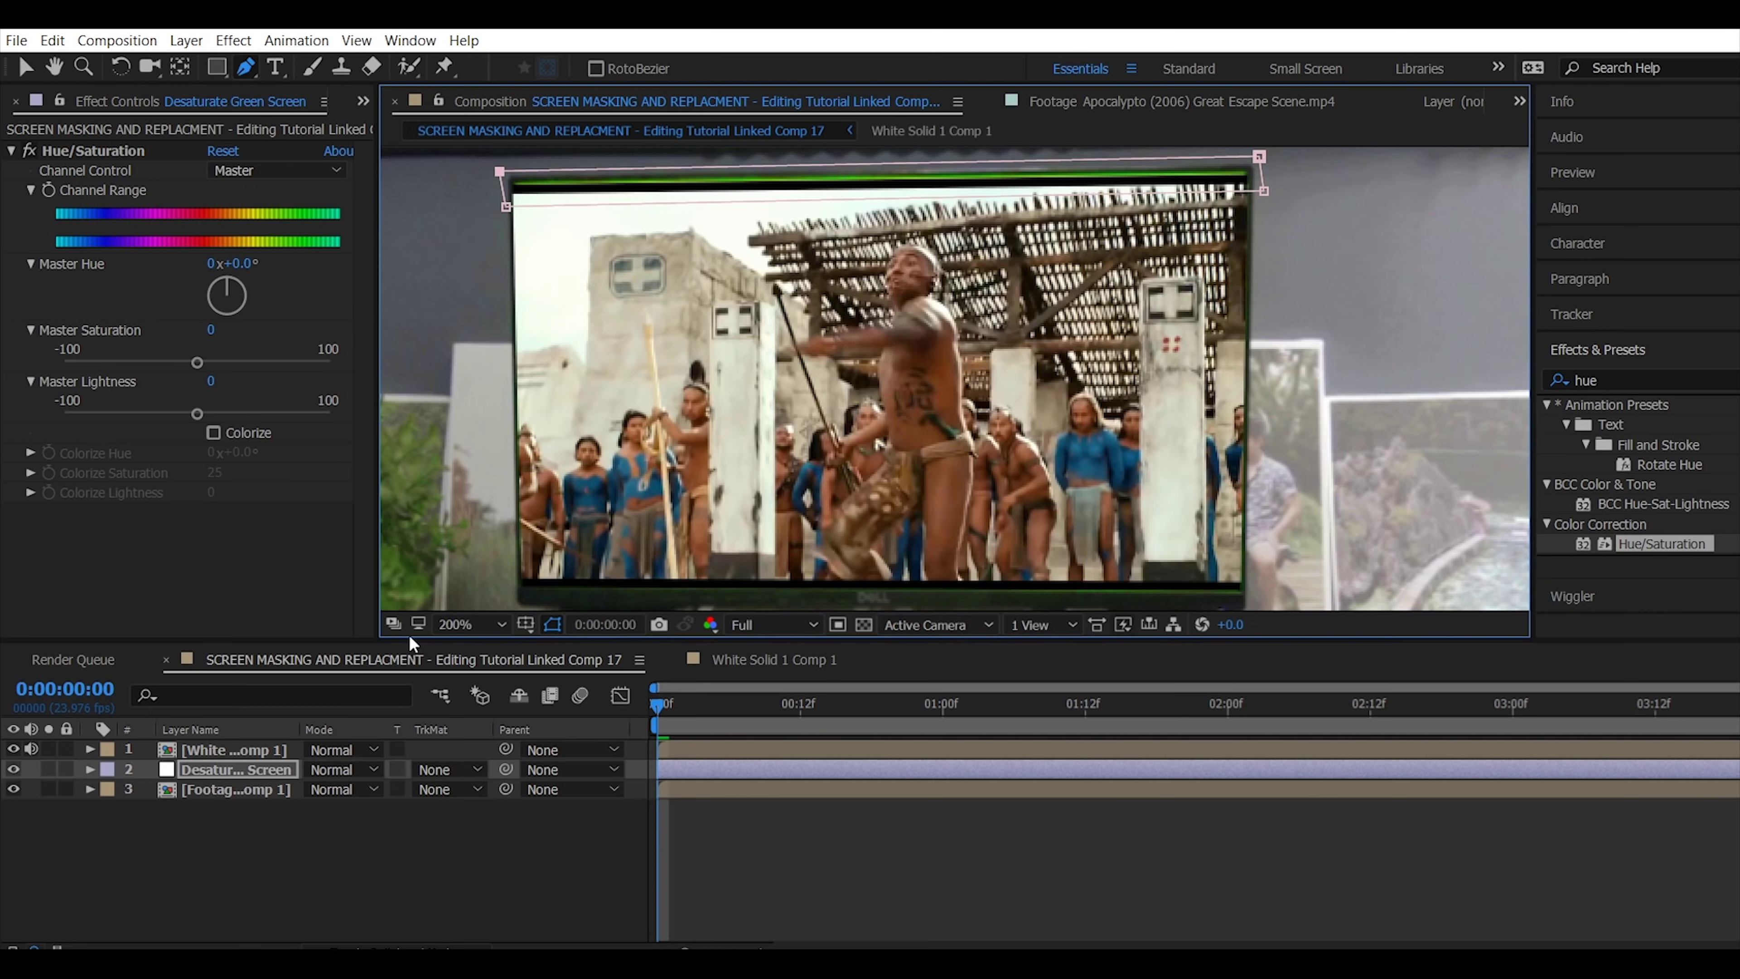
Draw a second thin Pen tool mask on the adjustment layer around the green strip along the monitor's lower edge
{"action": "scroll", "coordinate": [676, 417], "scroll_direction": "down", "scroll_amount": 3}
{"action": "left_click", "coordinate": [528, 425]}
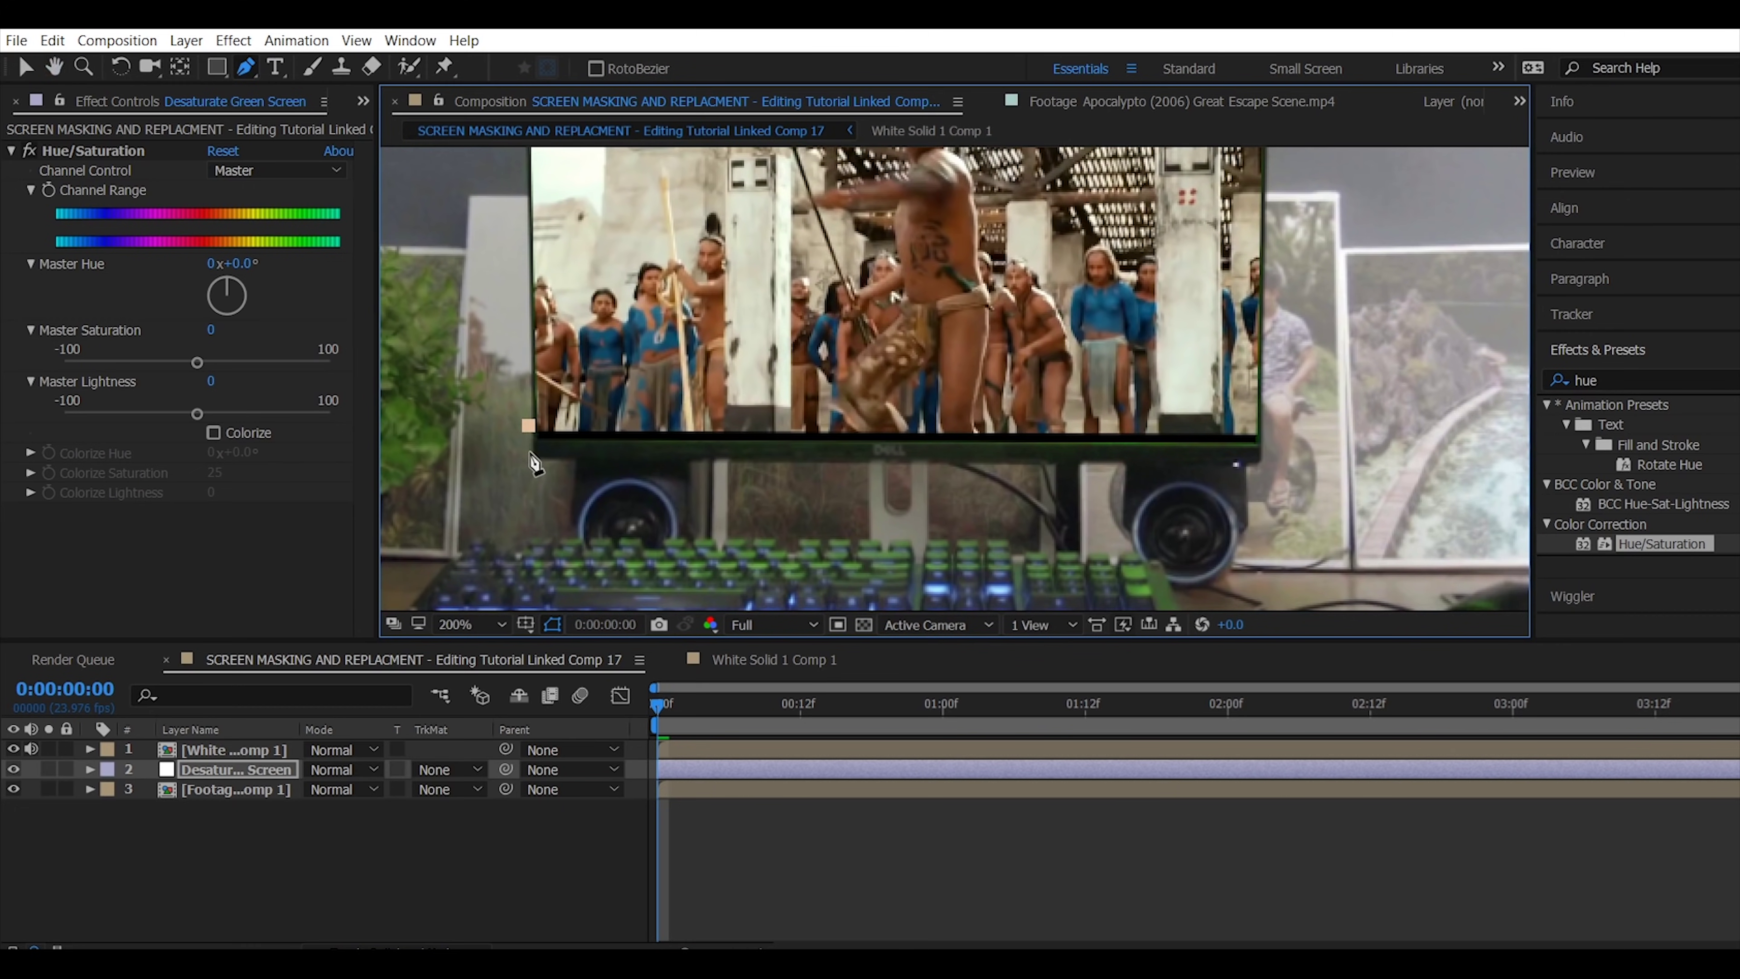
{"action": "left_click", "coordinate": [532, 452]}
{"action": "left_click", "coordinate": [1269, 456]}
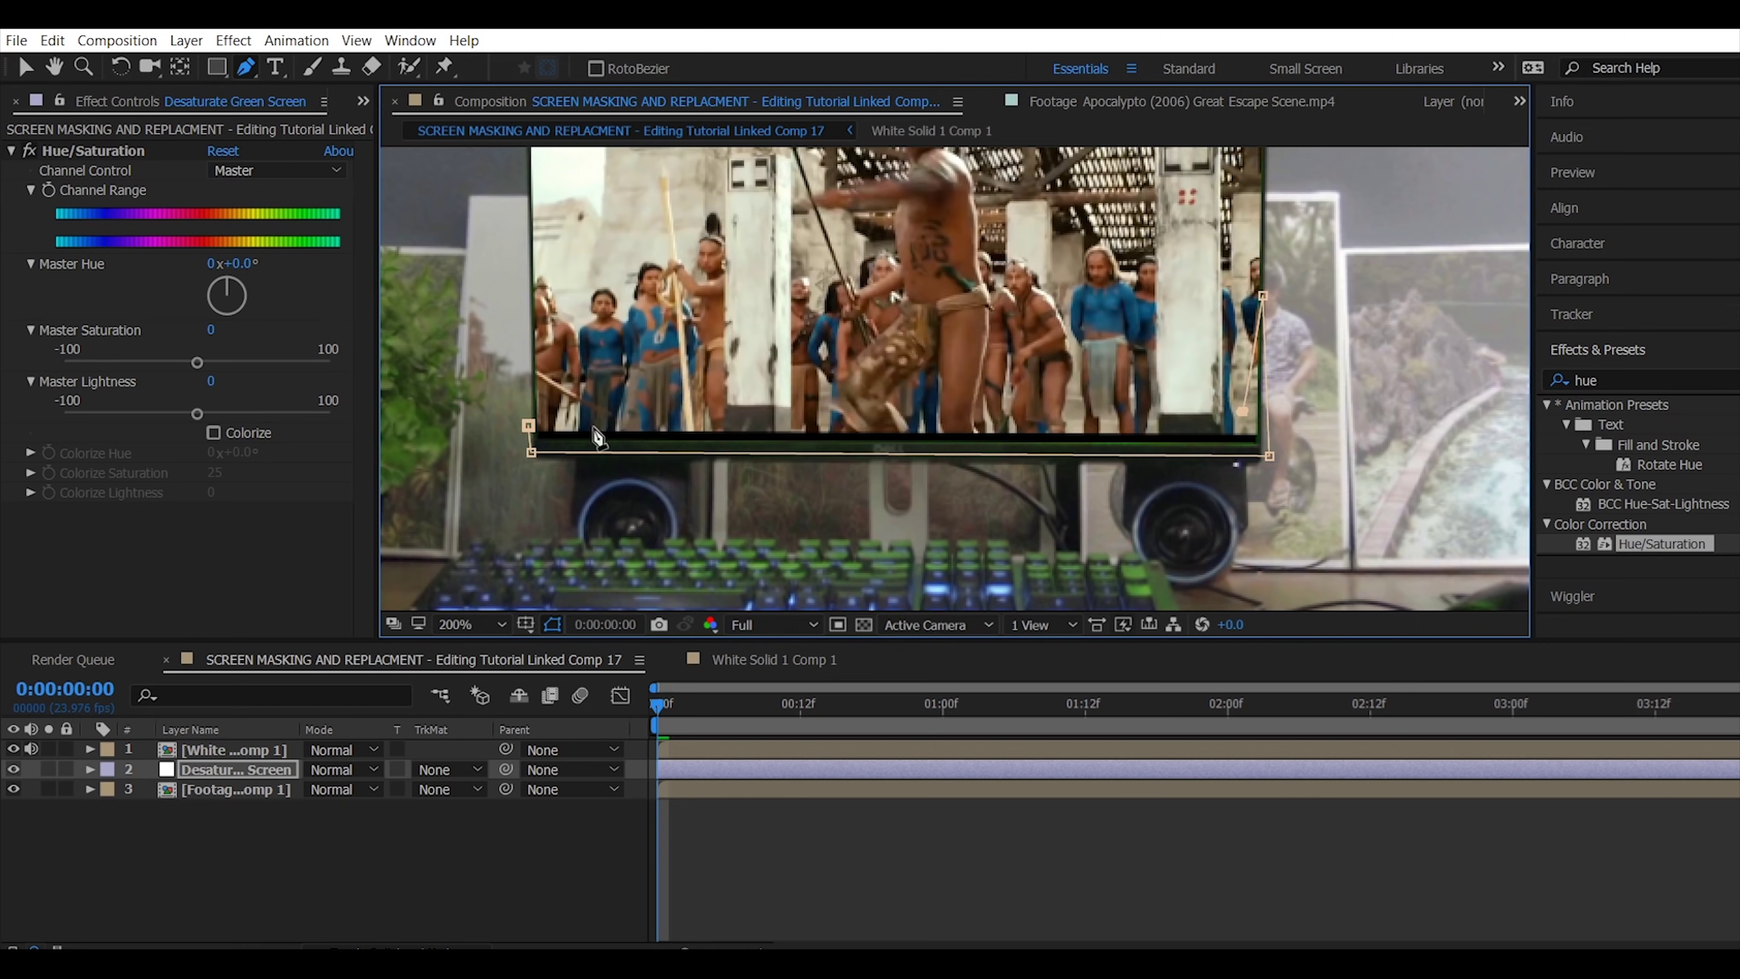
{"action": "left_click_drag", "start_coordinate": [948, 282], "coordinate": [884, 404]}
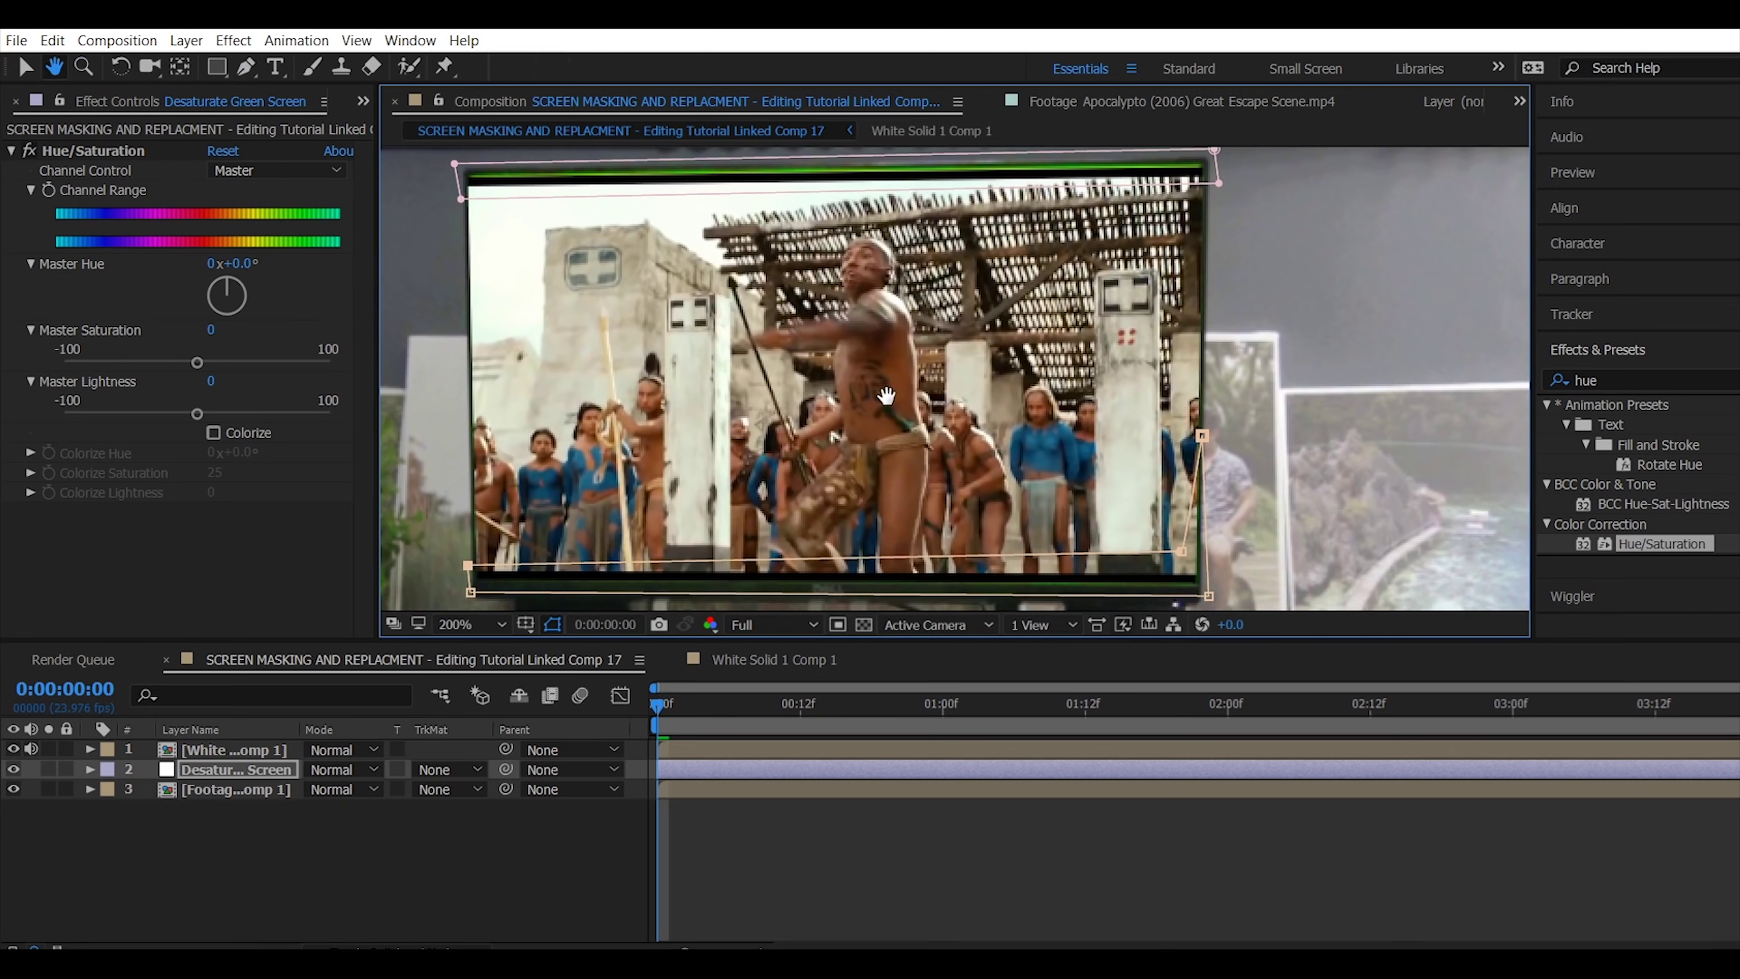
{"action": "key", "text": "g"}
Set the saturation of both the Greens and Yellows channels to -100 in the Hue/Saturation effect
{"action": "left_click", "coordinate": [237, 171]}
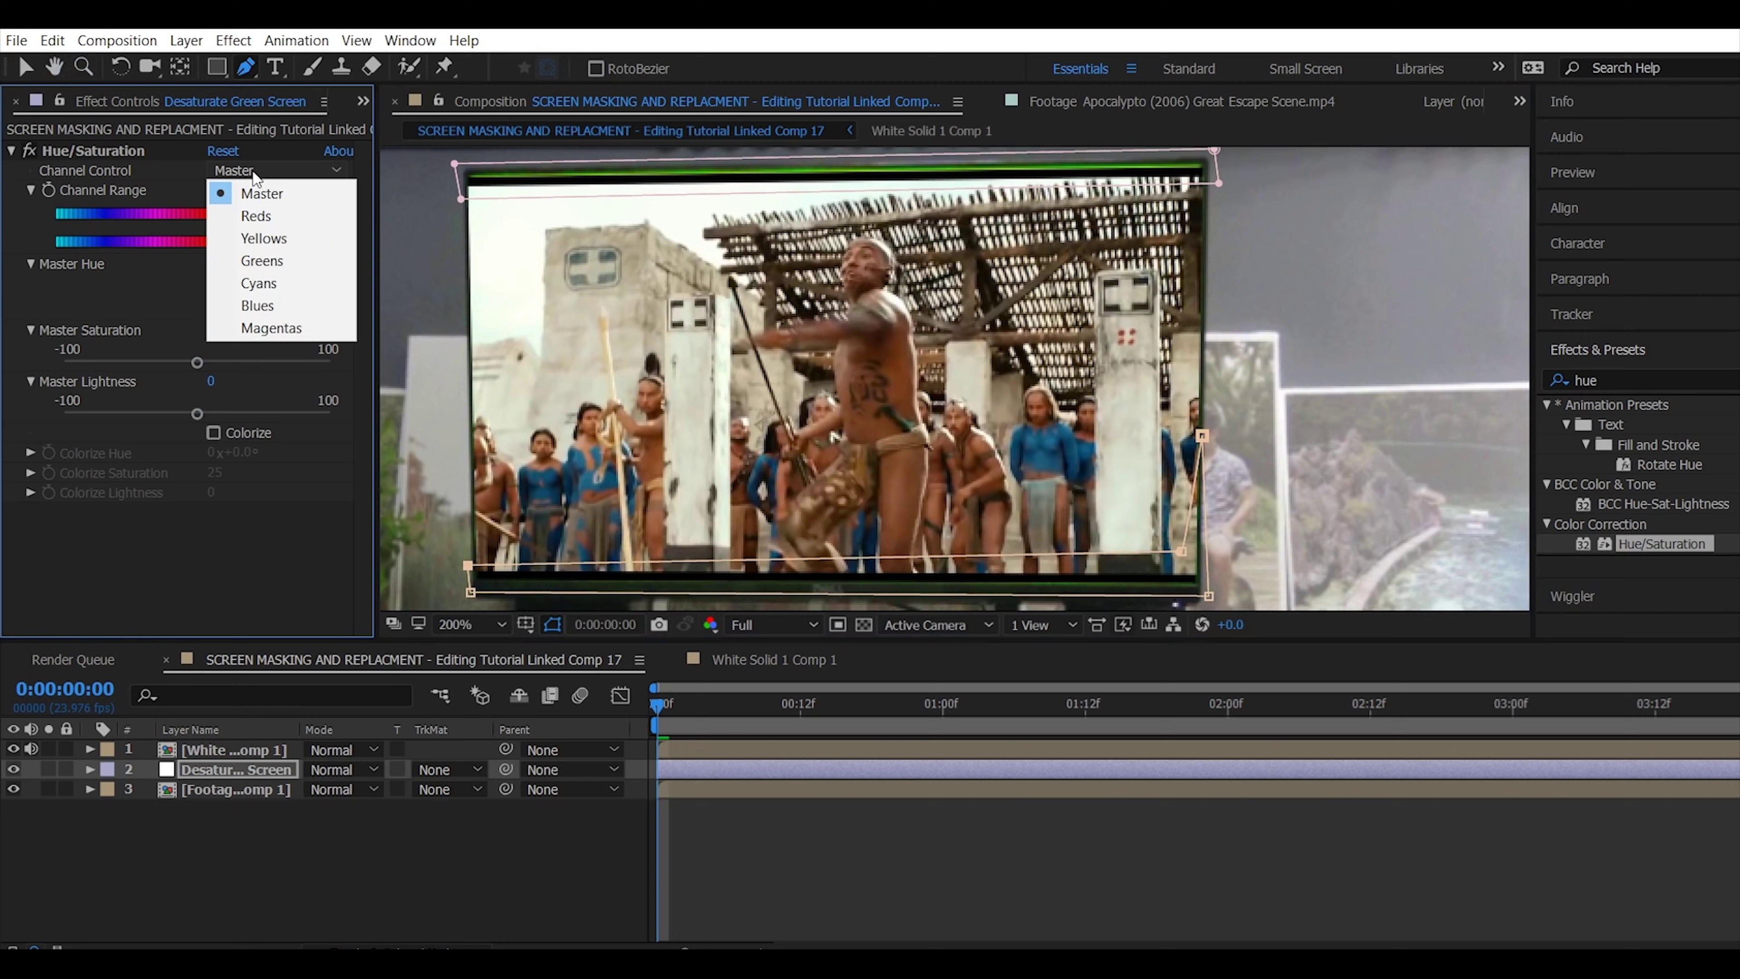
{"action": "left_click", "coordinate": [264, 261]}
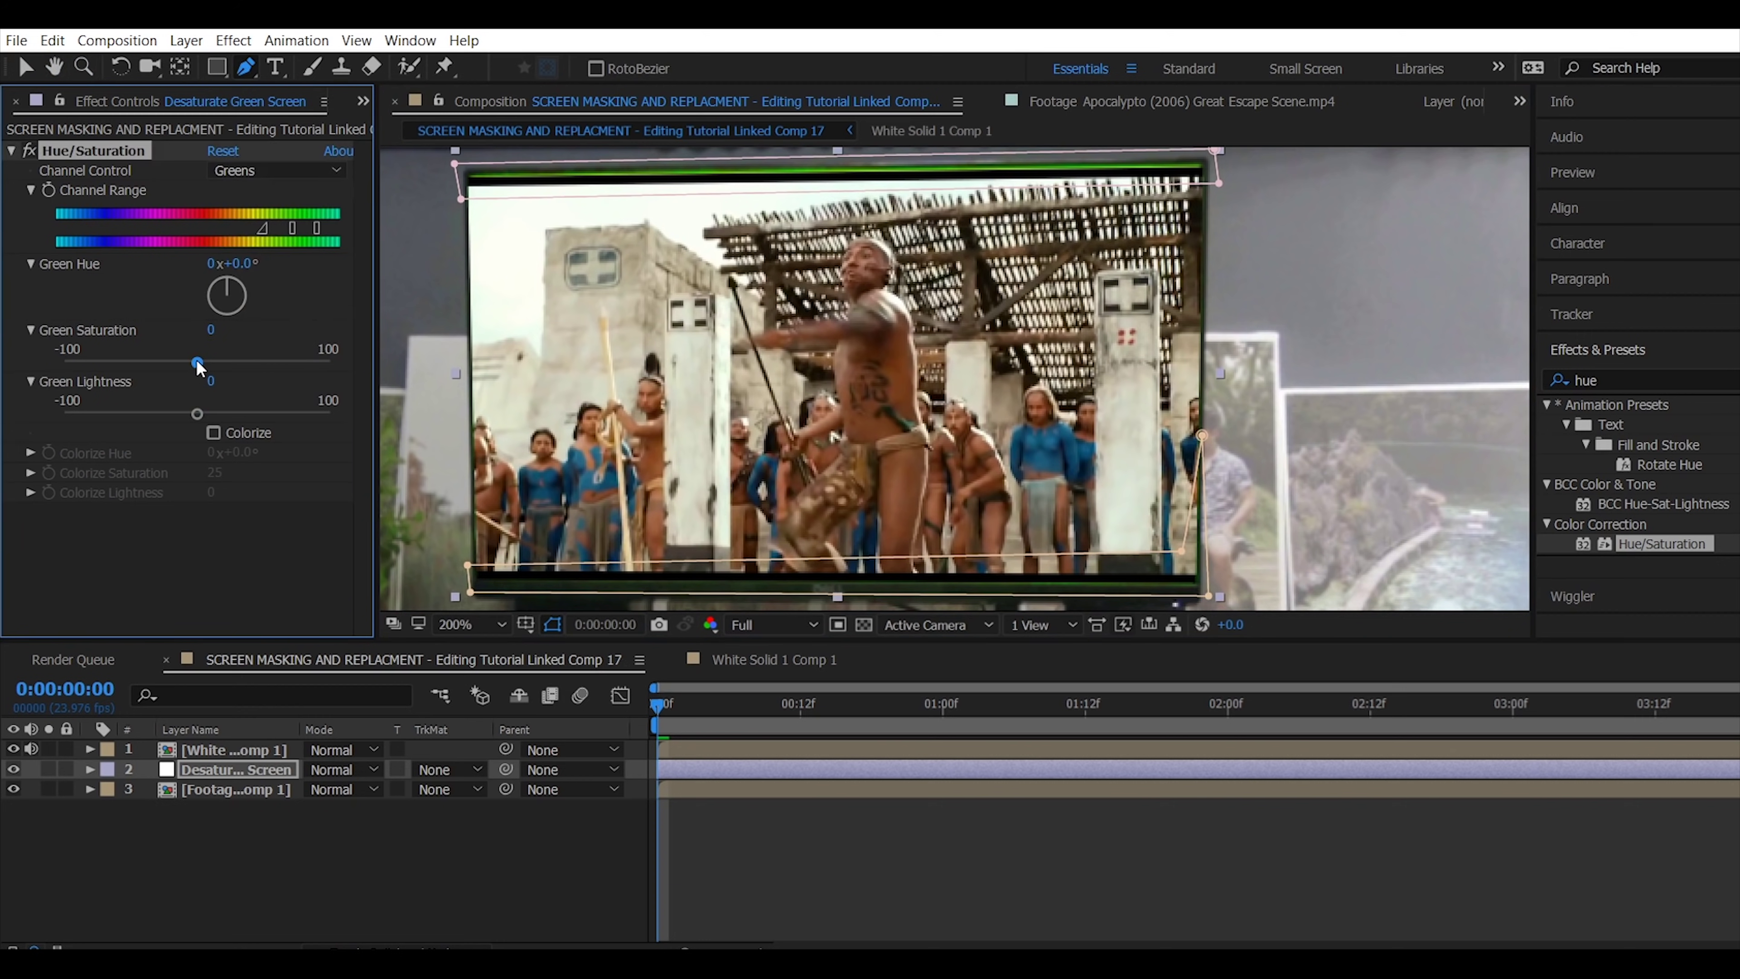
{"action": "left_click_drag", "start_coordinate": [197, 363], "coordinate": [126, 373]}
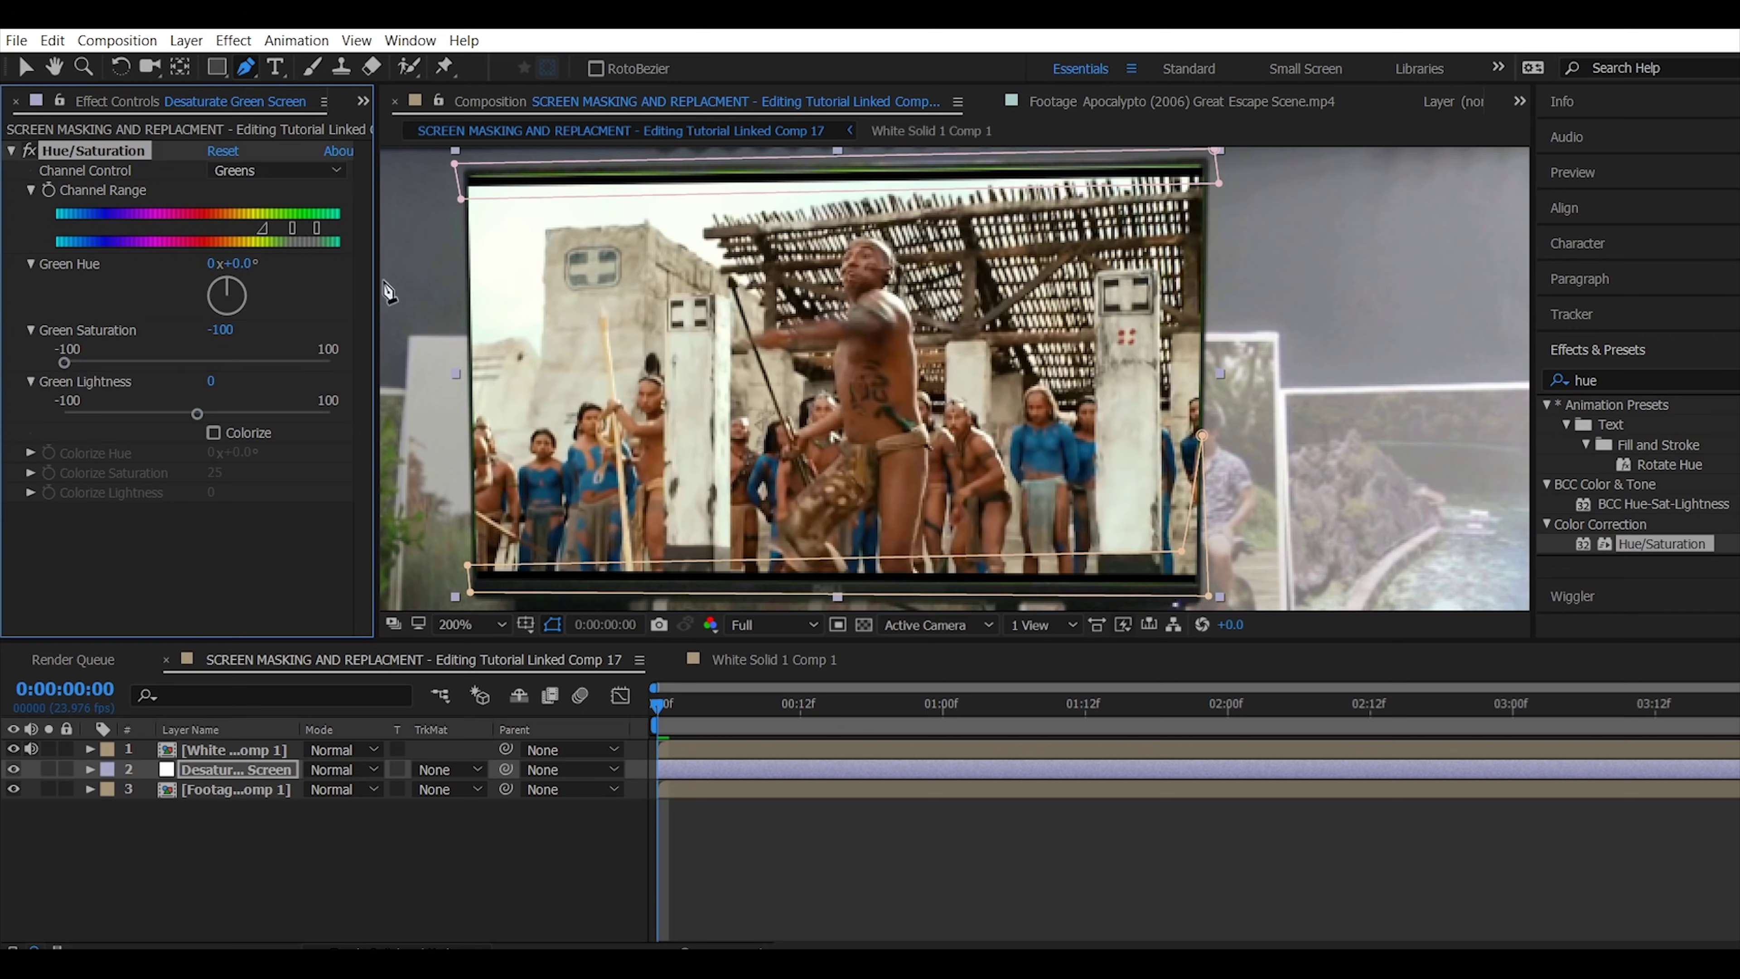
{"action": "left_click", "coordinate": [227, 170]}
{"action": "left_click", "coordinate": [247, 233]}
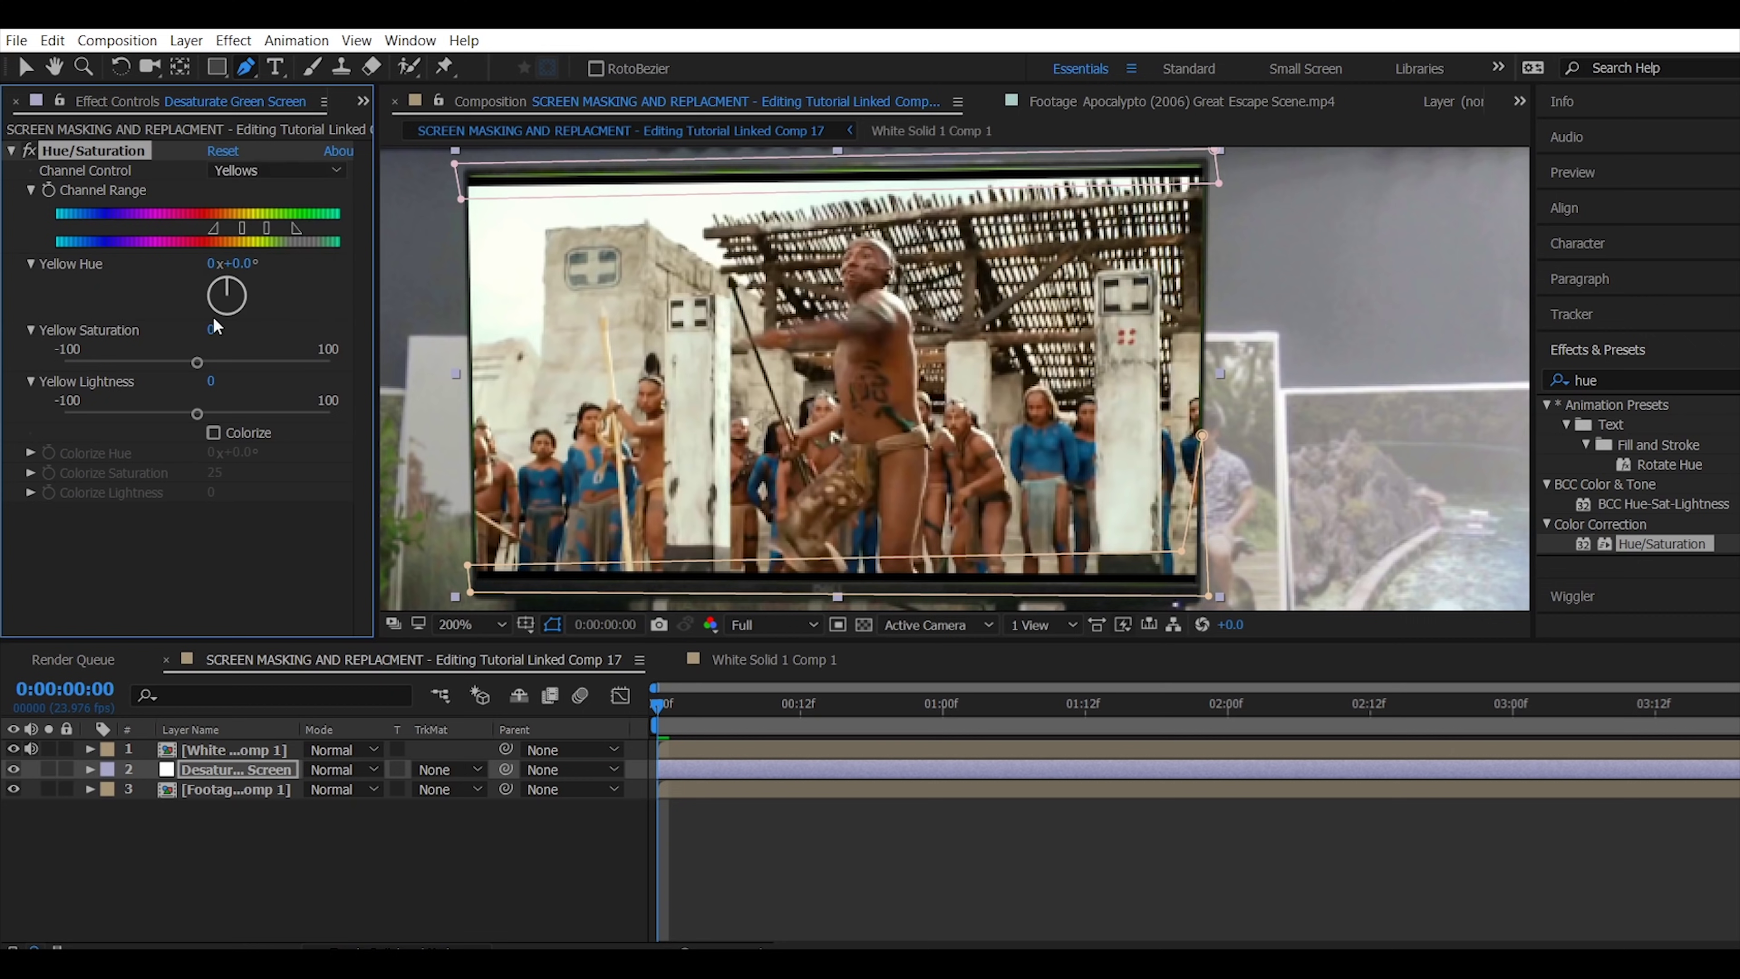
{"action": "left_click_drag", "start_coordinate": [184, 363], "coordinate": [37, 385]}
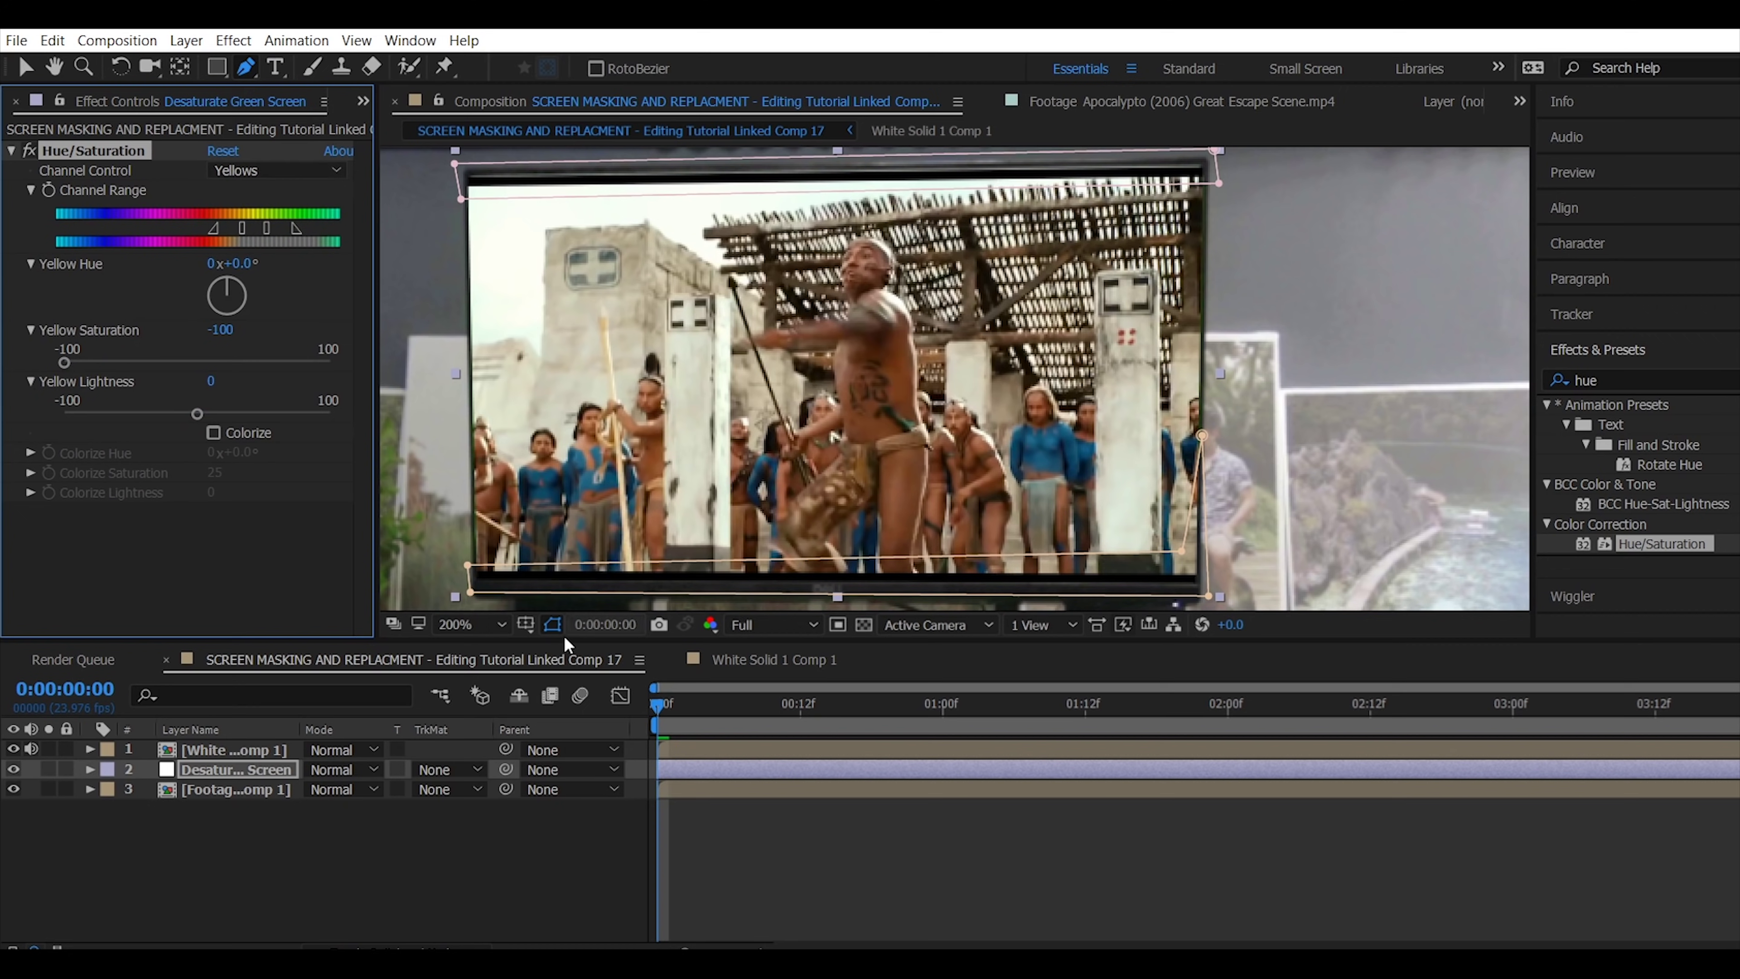
Enable Mask Path keyframing for Mask 1 and Mask 2 of the adjustment layer at the first frame
{"action": "left_click", "coordinate": [90, 769]}
{"action": "left_click", "coordinate": [109, 789]}
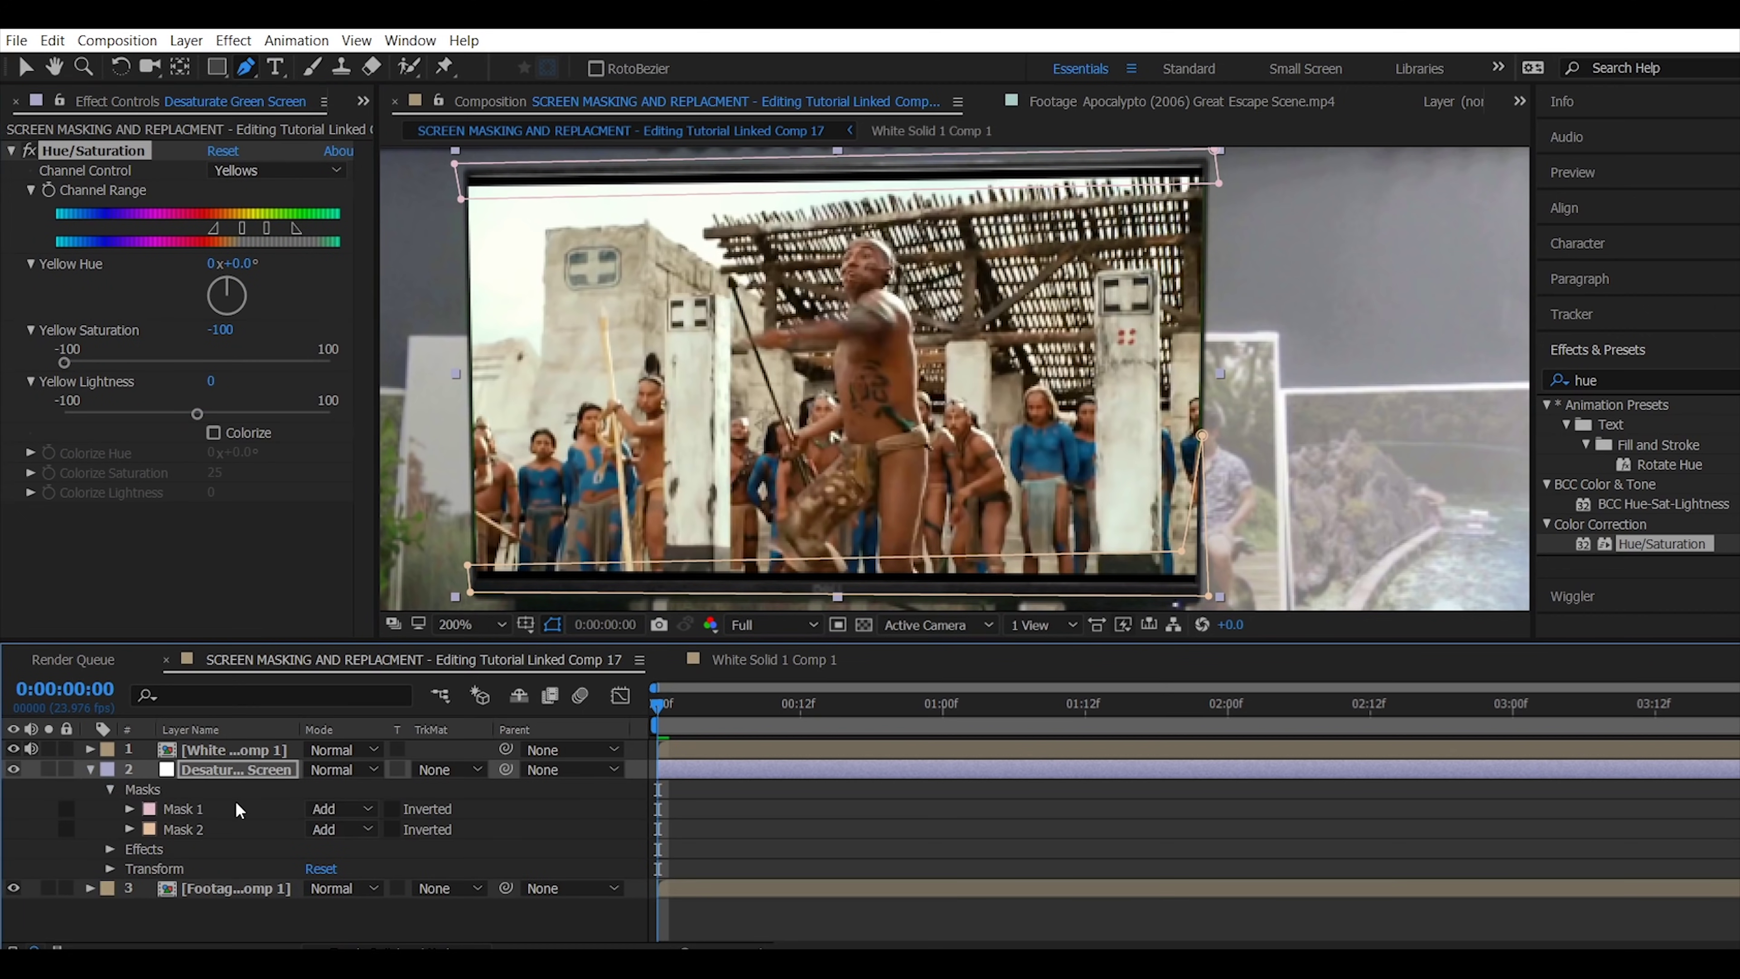
{"action": "left_click", "coordinate": [130, 809]}
{"action": "left_click", "coordinate": [130, 872]}
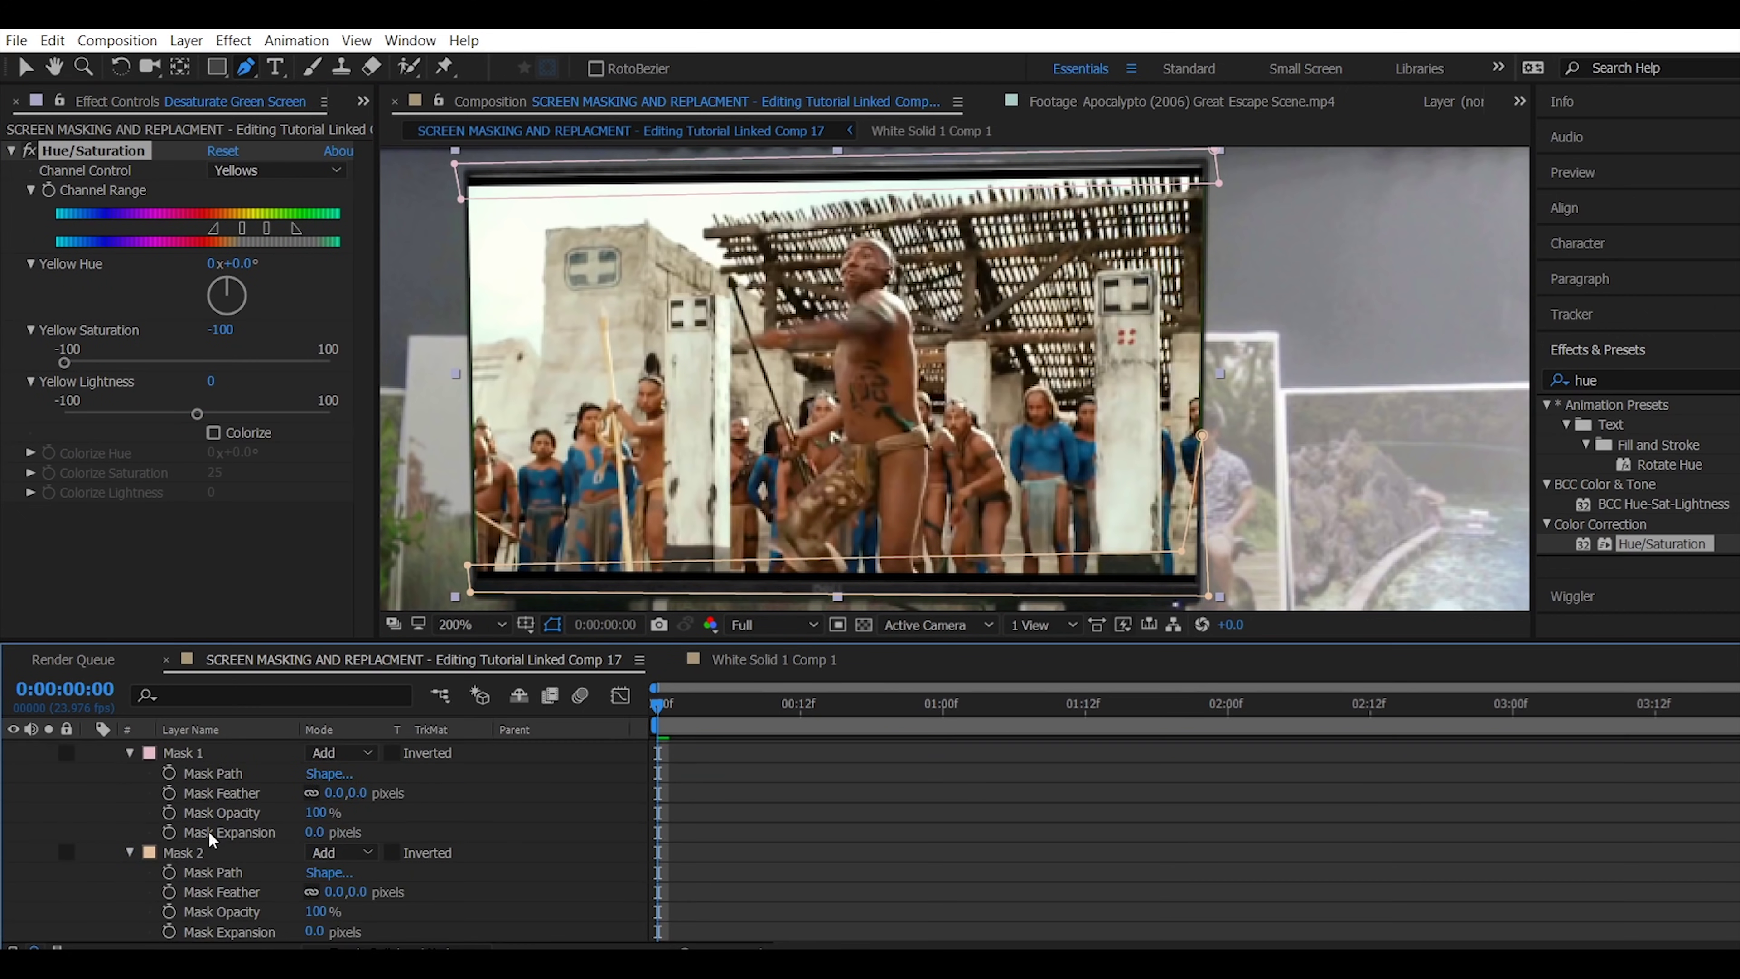
{"action": "left_click", "coordinate": [169, 773]}
{"action": "left_click", "coordinate": [169, 871]}
At 0:00:03:20, reshape Mask 2 to fit the monitor's lower edge and Mask 1 to fit its upper edge
{"action": "left_click_drag", "start_coordinate": [656, 713], "coordinate": [1728, 716]}
{"action": "key", "text": "comma"}
{"action": "key", "text": "comma"}
{"action": "key", "text": "period"}
{"action": "left_click_drag", "start_coordinate": [1078, 487], "coordinate": [1088, 495]}
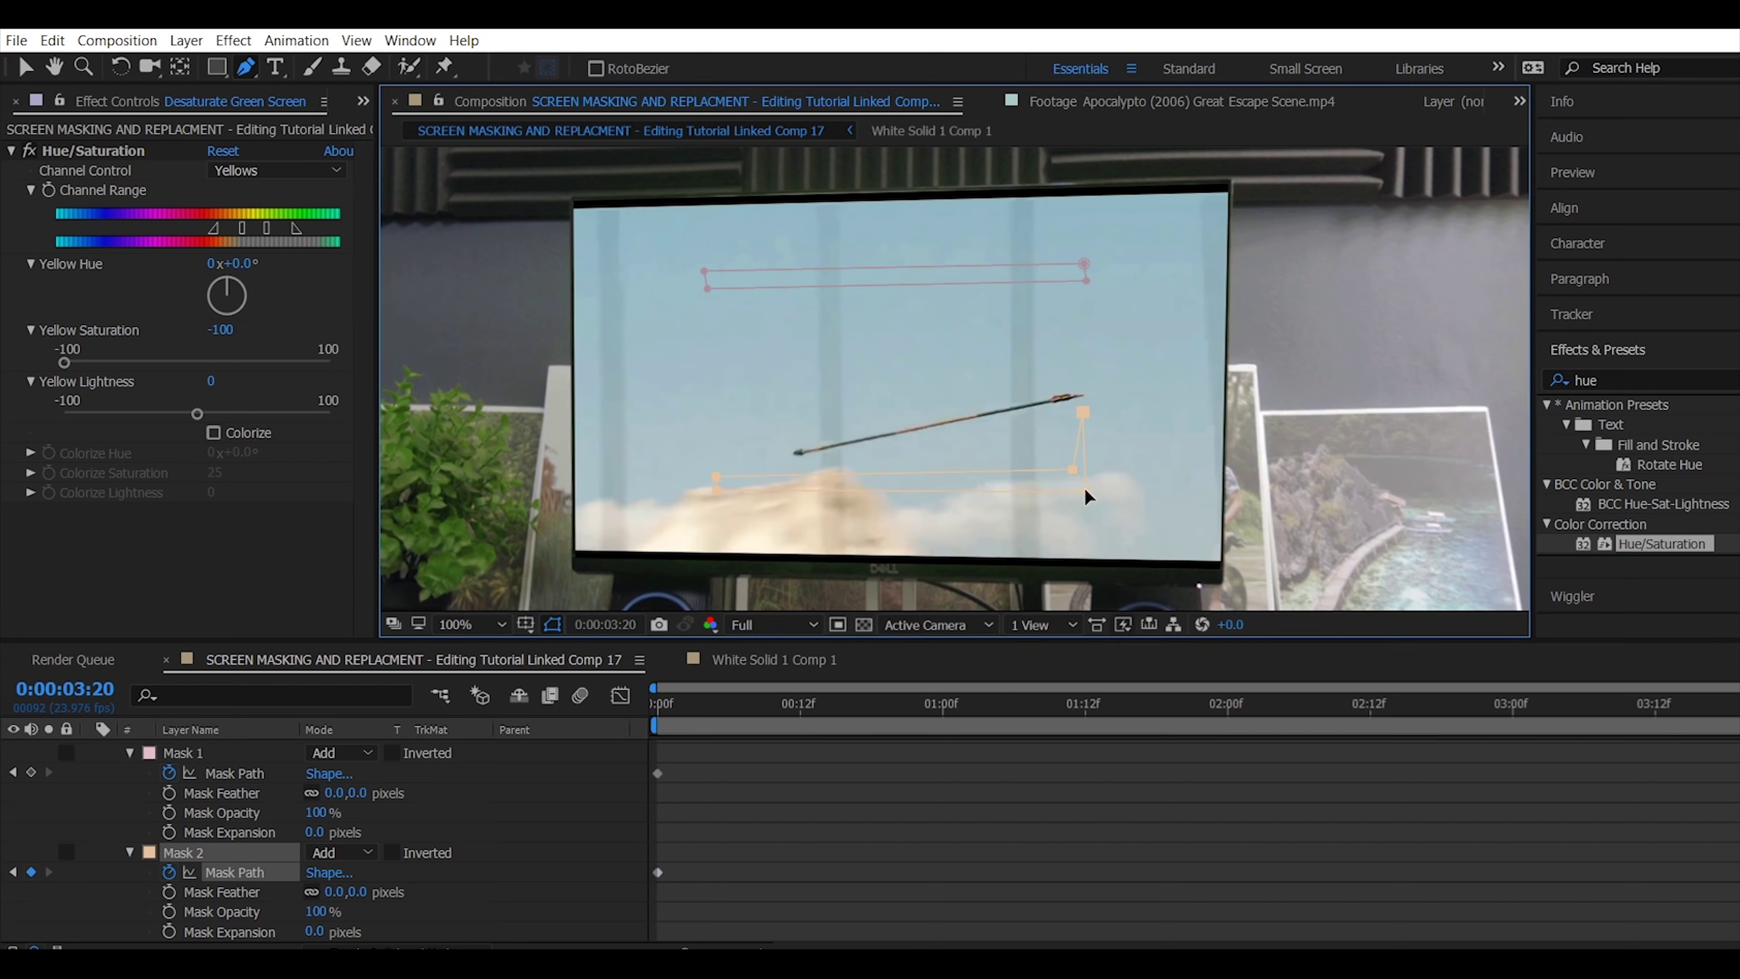
{"action": "scroll", "coordinate": [217, 755], "scroll_direction": "up", "scroll_amount": 2}
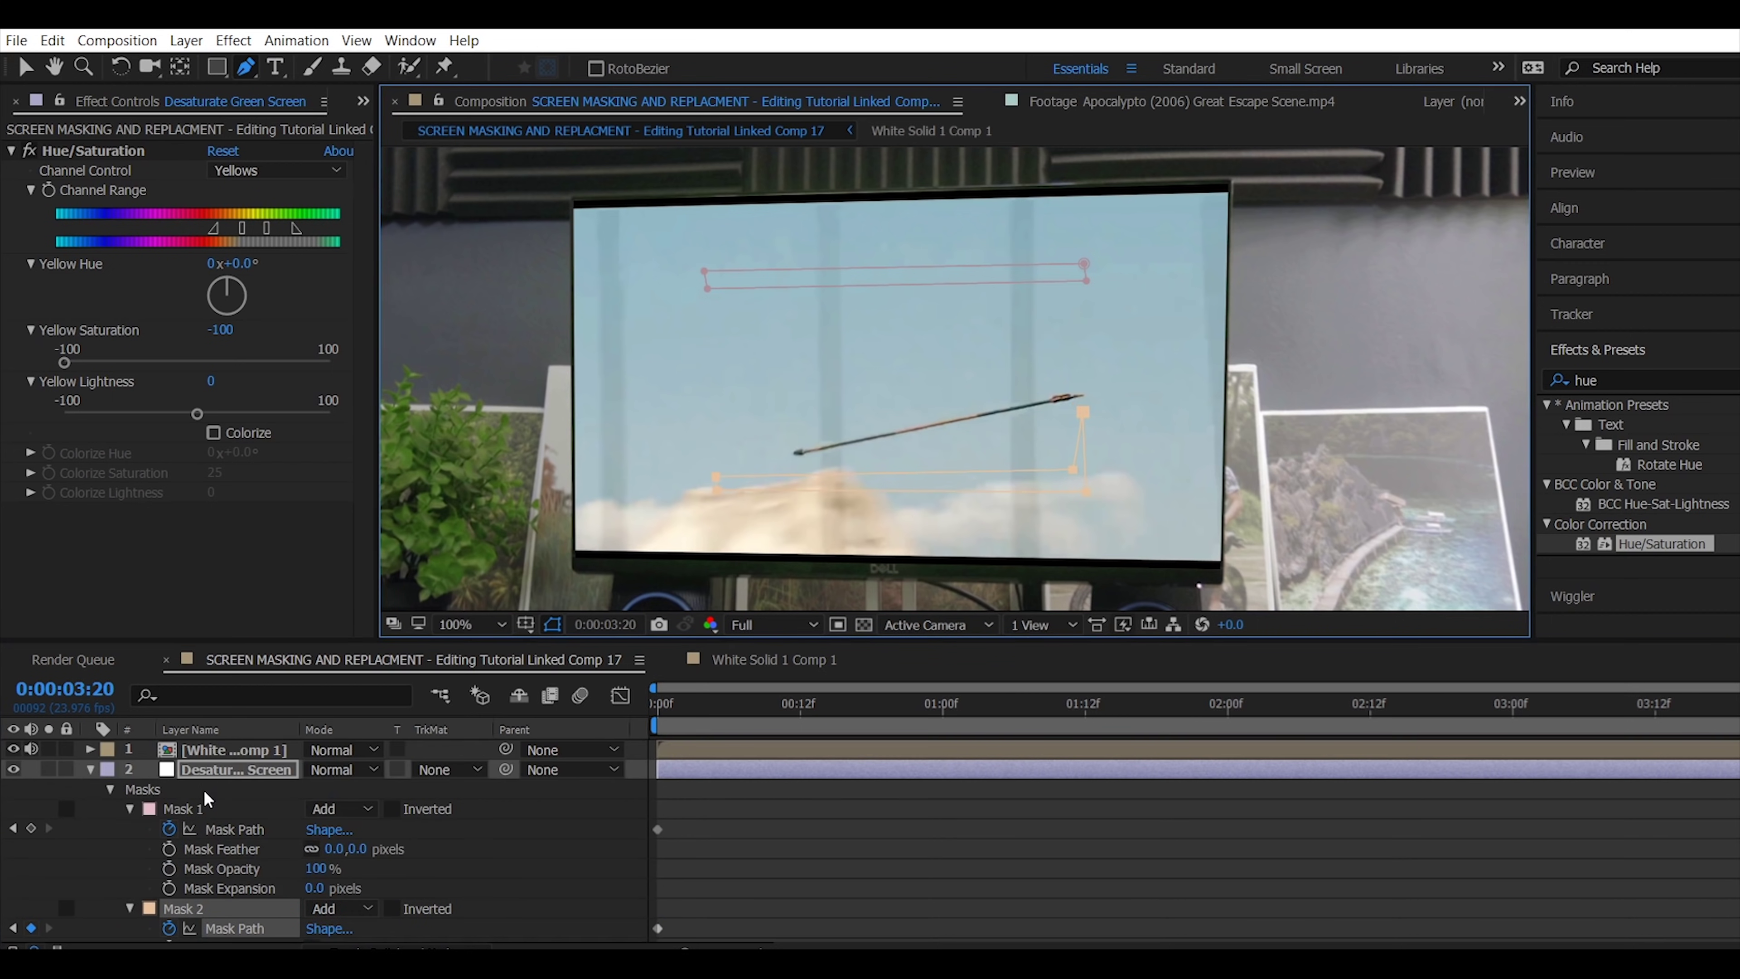
{"action": "left_click", "coordinate": [218, 768]}
{"action": "left_click_drag", "start_coordinate": [1086, 492], "coordinate": [1222, 574]}
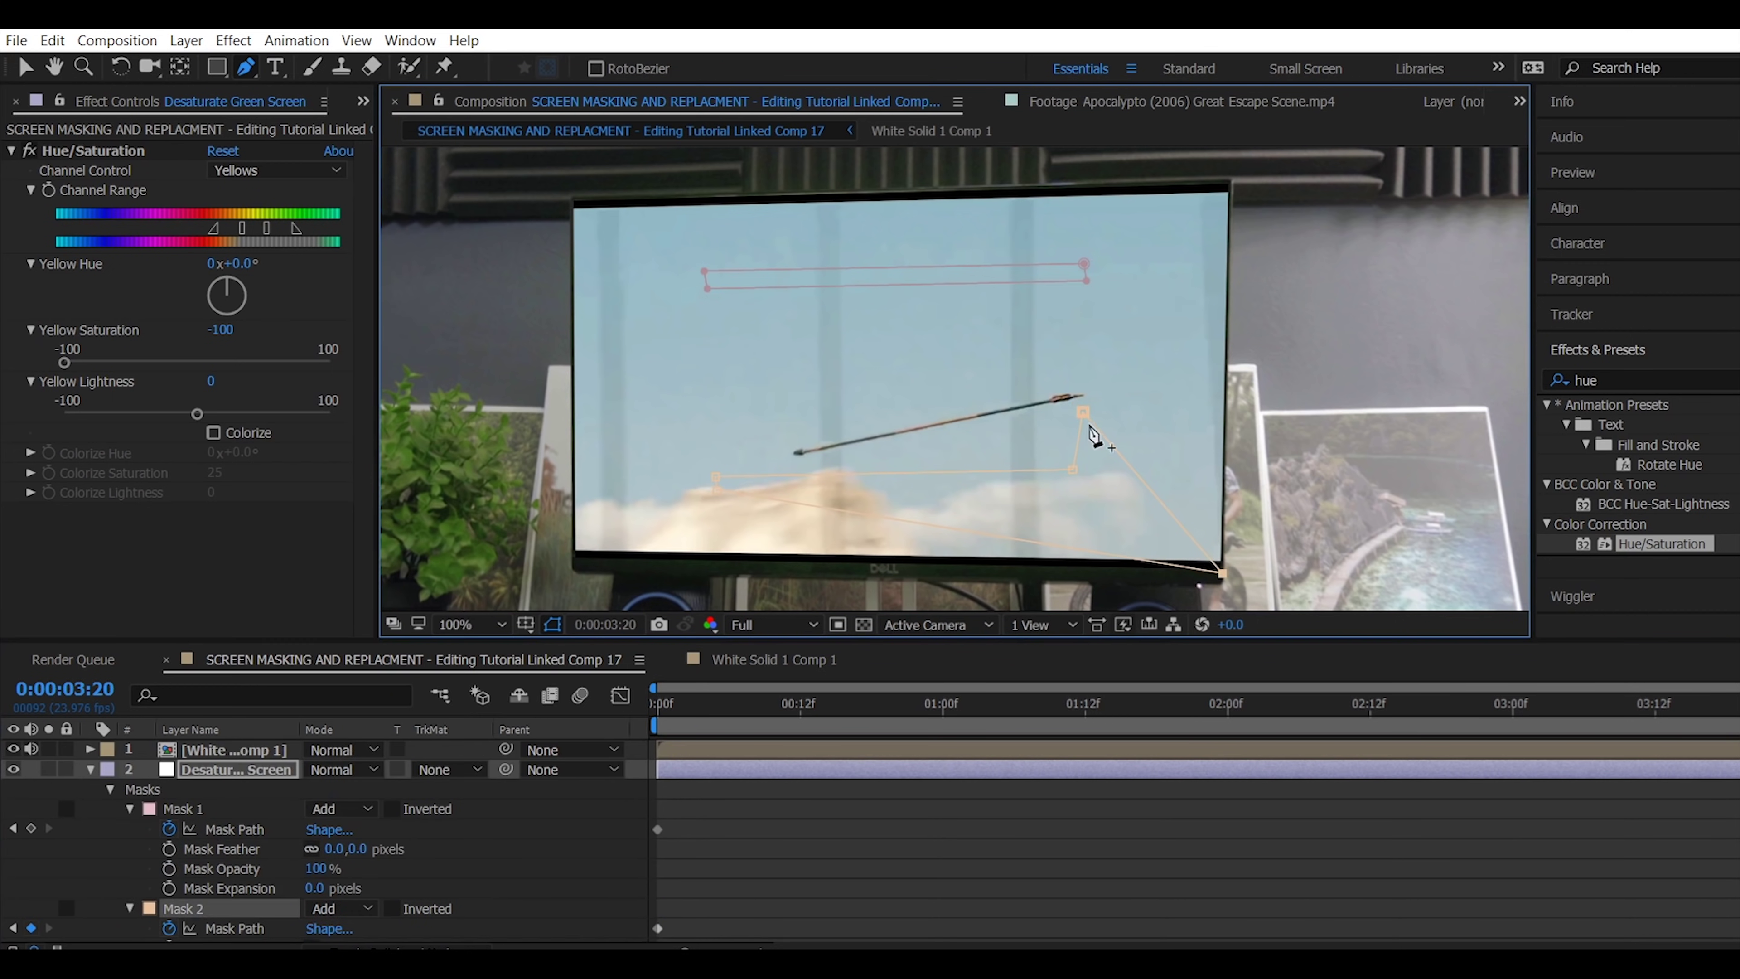
{"action": "left_click_drag", "start_coordinate": [1083, 412], "coordinate": [1222, 502]}
{"action": "left_click_drag", "start_coordinate": [1073, 470], "coordinate": [1198, 548]}
{"action": "left_click_drag", "start_coordinate": [717, 489], "coordinate": [580, 575]}
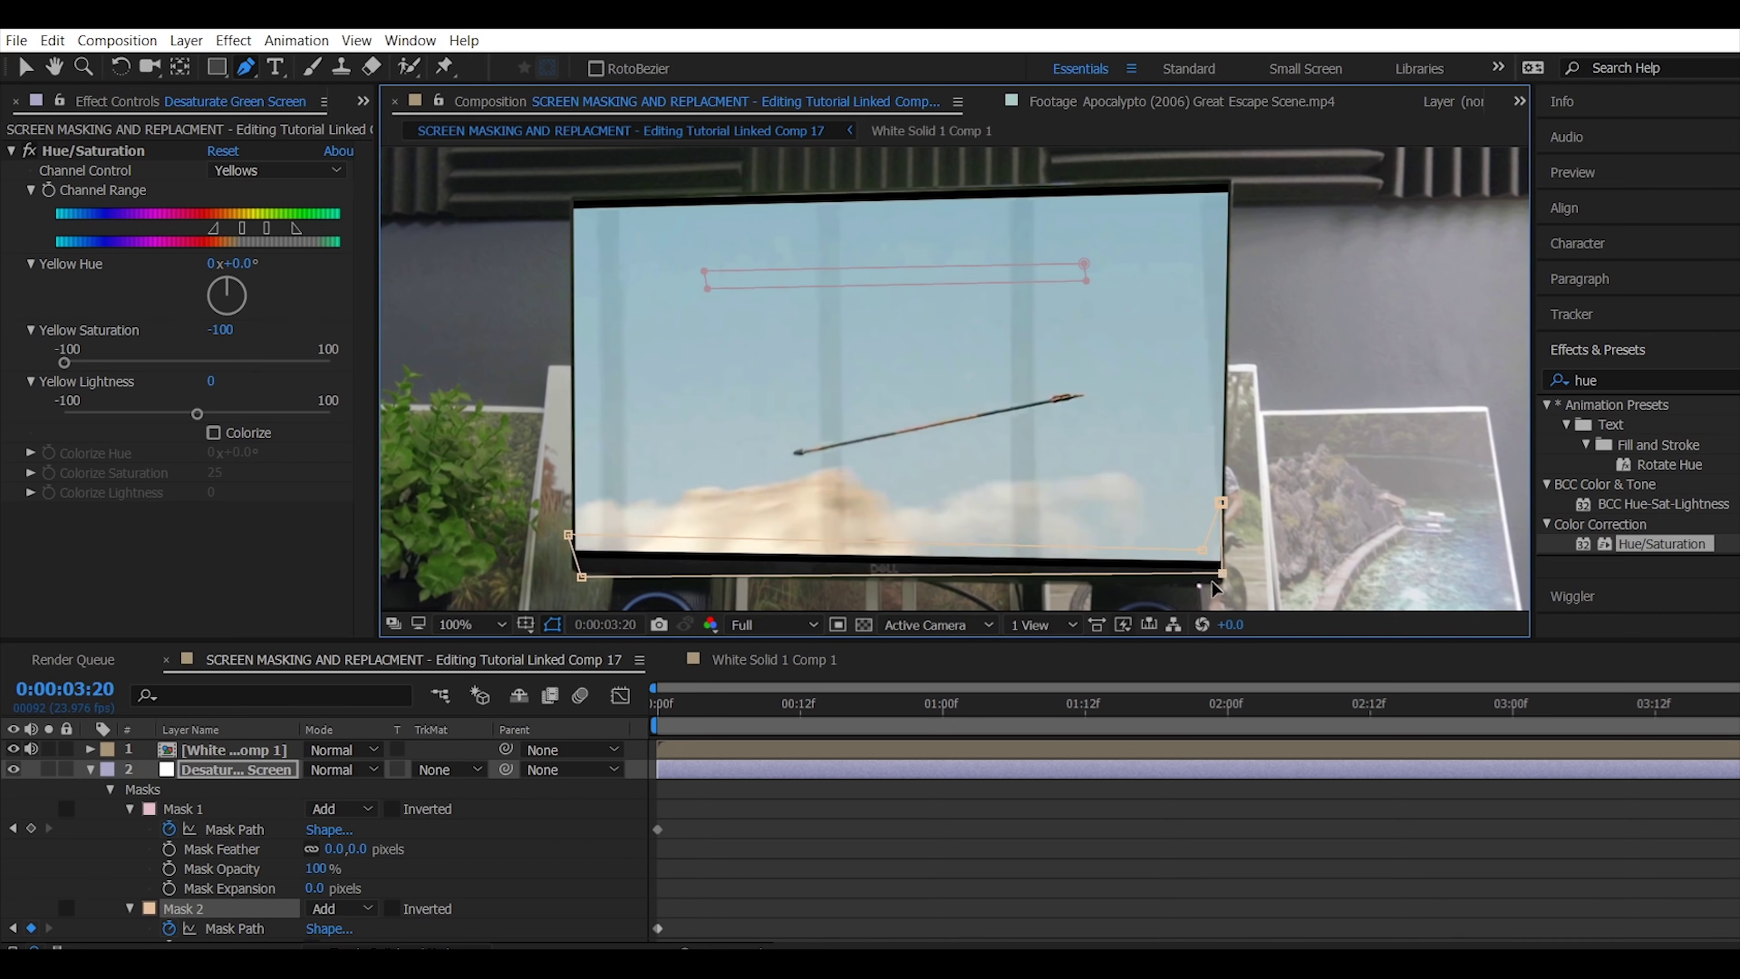
{"action": "left_click_drag", "start_coordinate": [1222, 573], "coordinate": [1222, 584]}
{"action": "left_click_drag", "start_coordinate": [704, 270], "coordinate": [575, 233]}
{"action": "left_click_drag", "start_coordinate": [1084, 262], "coordinate": [1227, 196]}
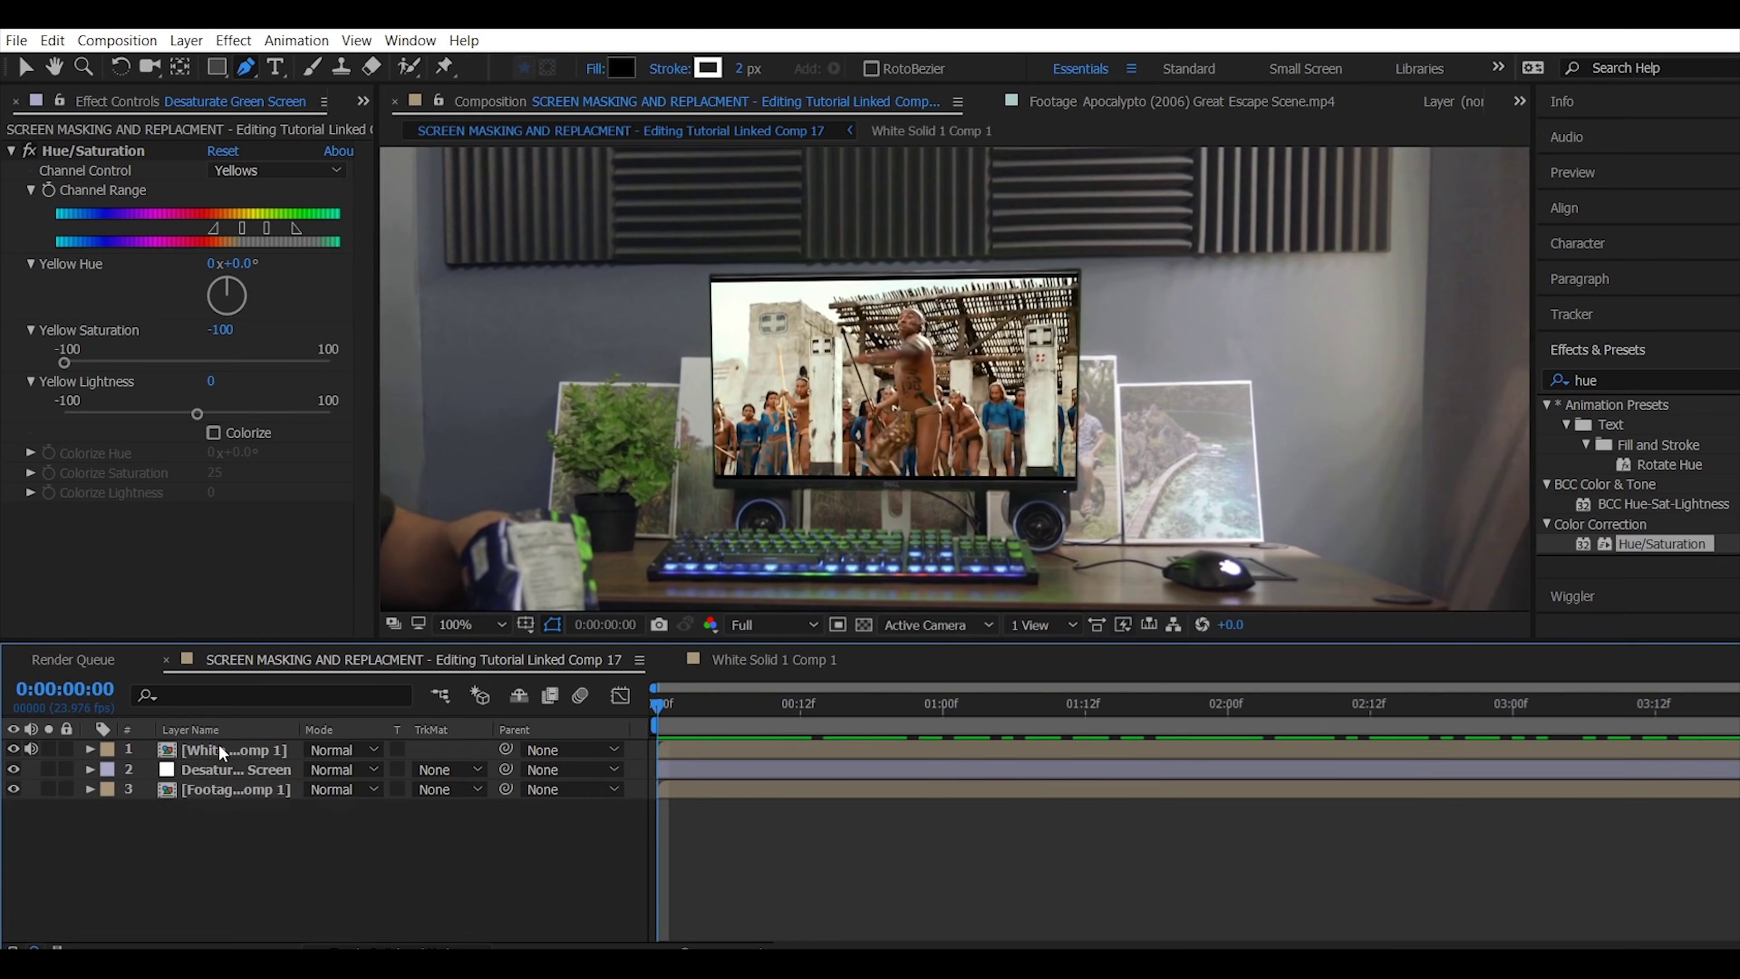
Preview the composition from the start and view the whole frame to check the desaturated monitor edges
{"action": "left_click", "coordinate": [218, 747]}
{"action": "key", "text": "space"}
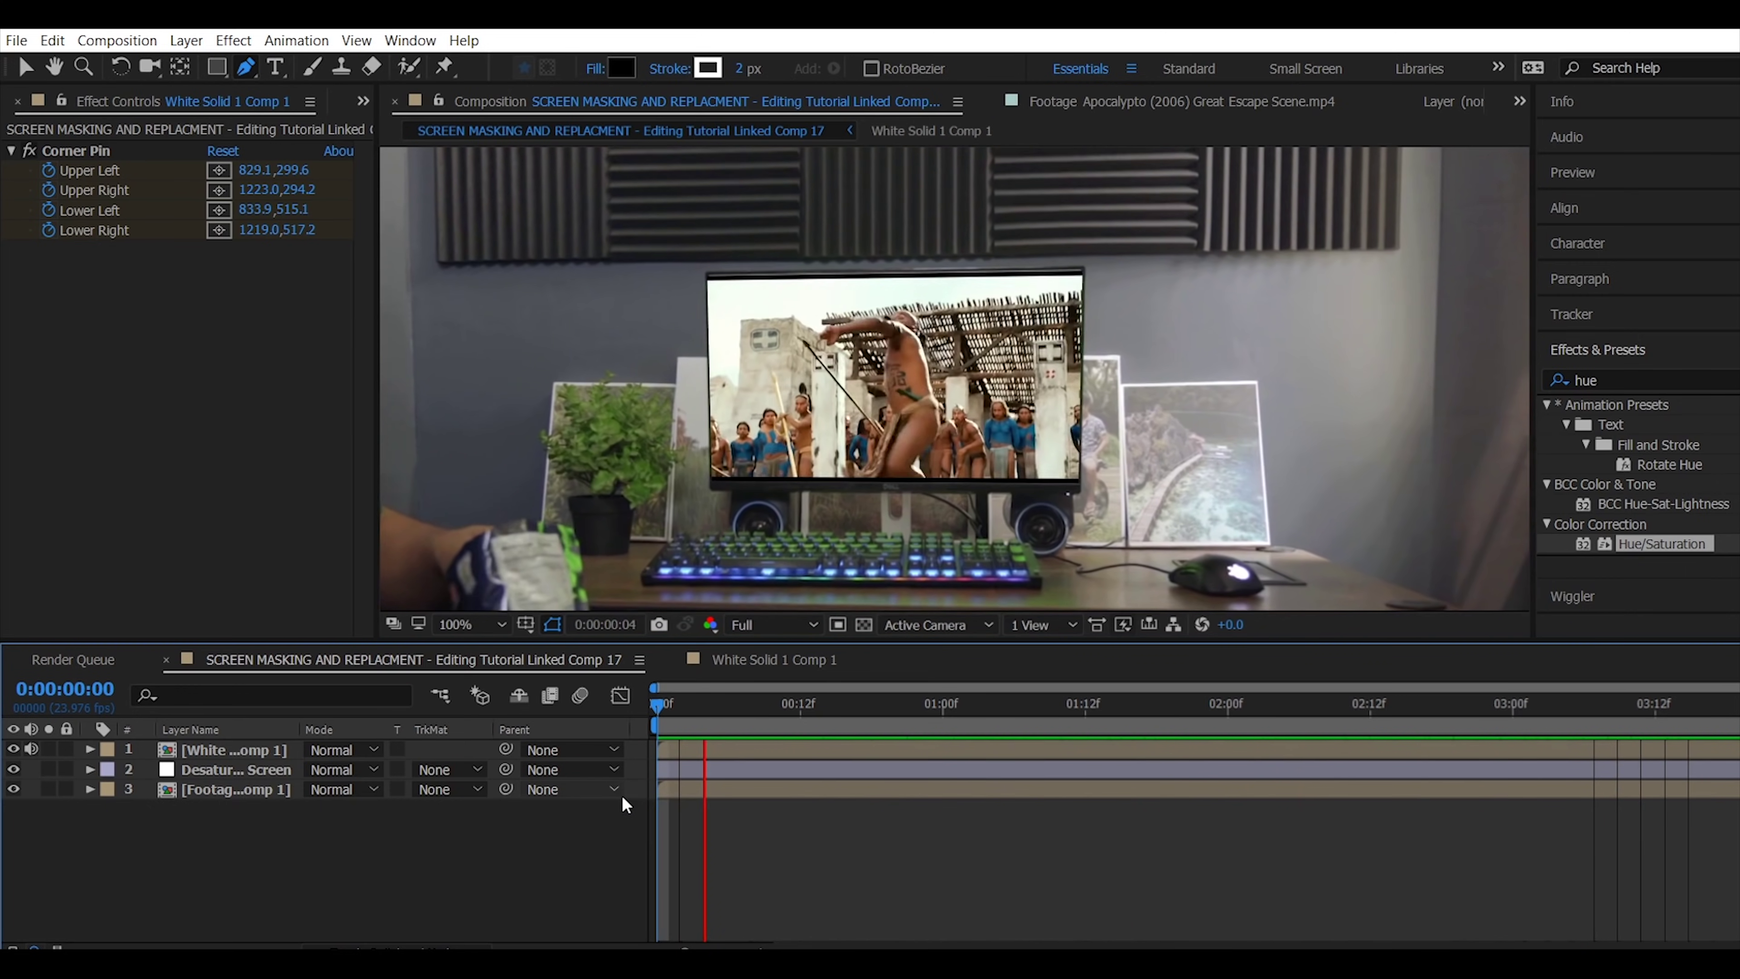
{"action": "key", "text": "space"}
{"action": "key", "text": "comma"}
{"action": "key", "text": "comma"}
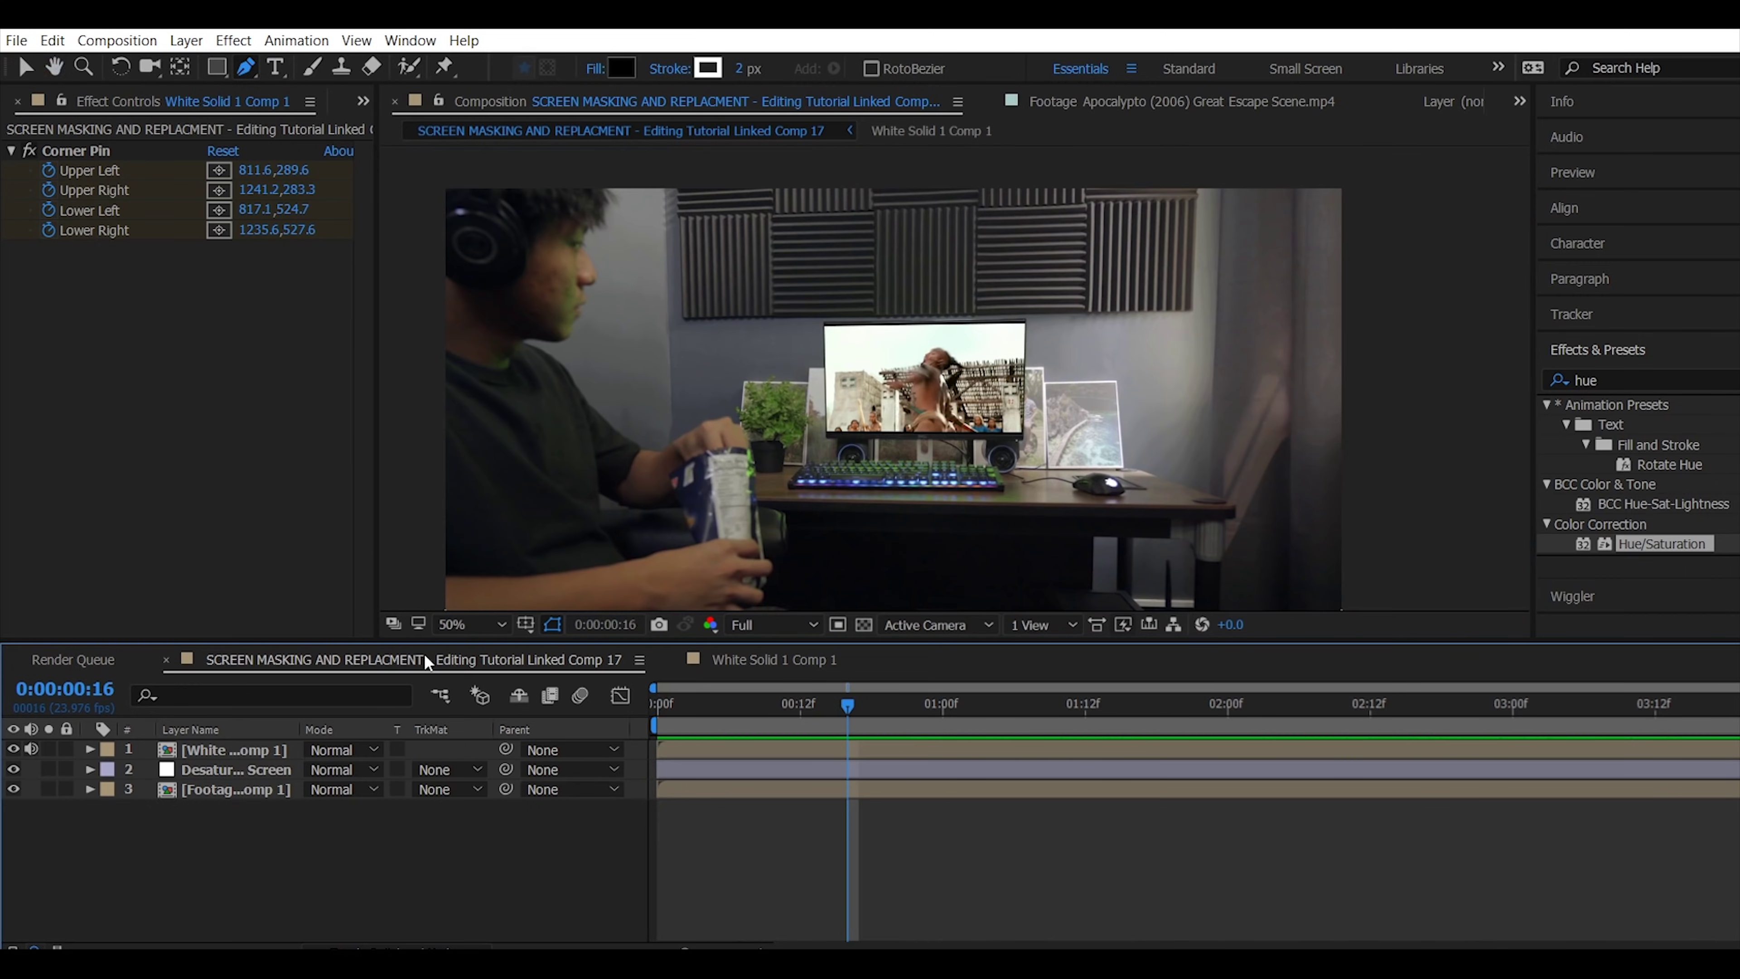
{"action": "left_click", "coordinate": [472, 624]}
{"action": "left_click", "coordinate": [474, 256]}
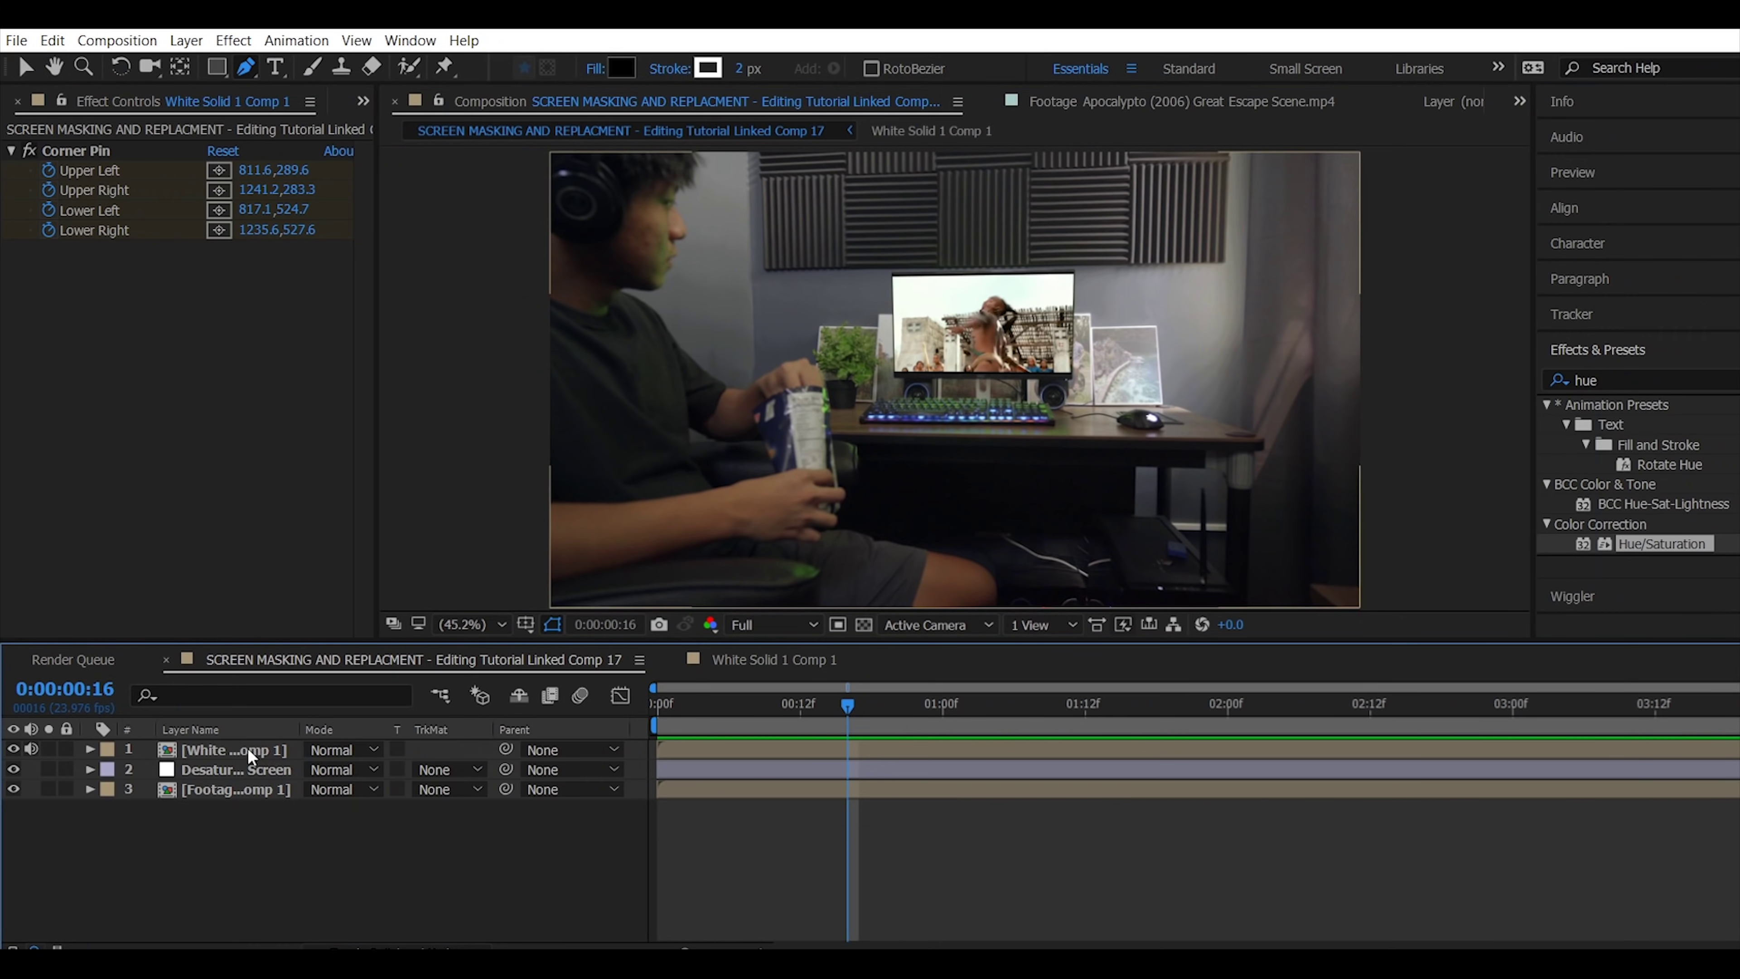
Open White Solid 1 Comp 1 and add the reflection image from the Footage To Edit folder above the Apocalypto clip
{"action": "left_click", "coordinate": [798, 662]}
{"action": "key", "text": "alt+Tab"}
{"action": "left_click", "coordinate": [1554, 339]}
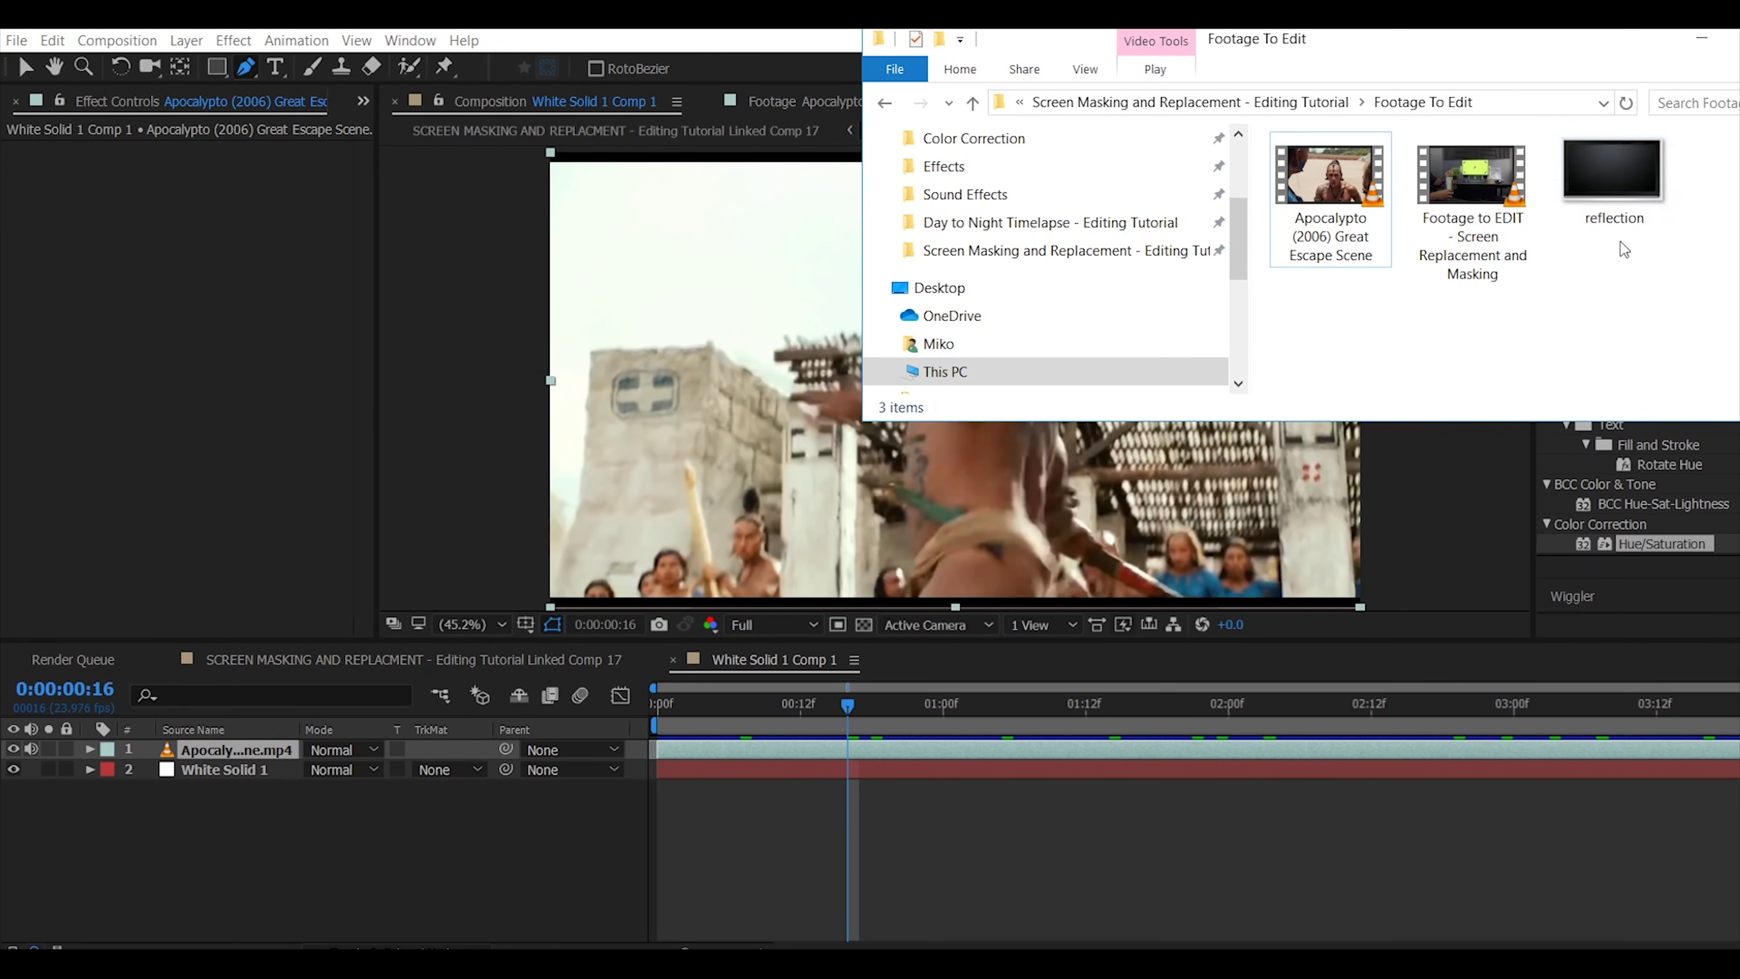
{"action": "left_click_drag", "start_coordinate": [1619, 199], "coordinate": [278, 820]}
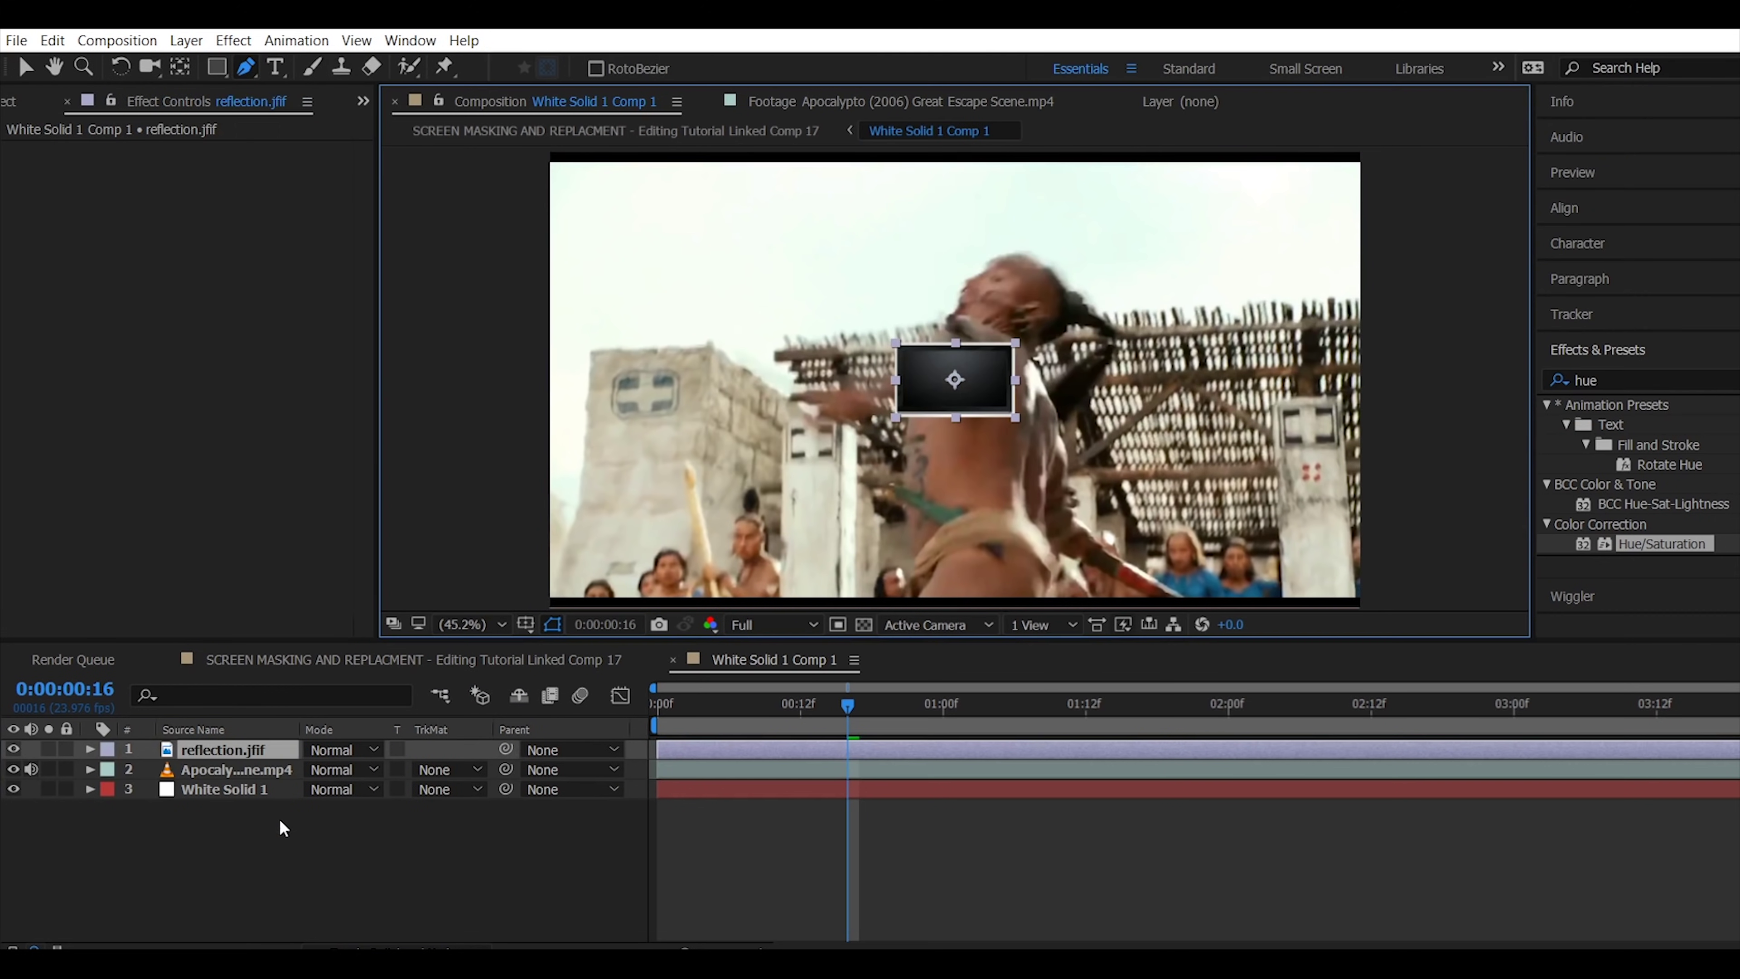
Scale the reflection layer to 855% so it covers the whole frame
{"action": "key", "text": "s"}
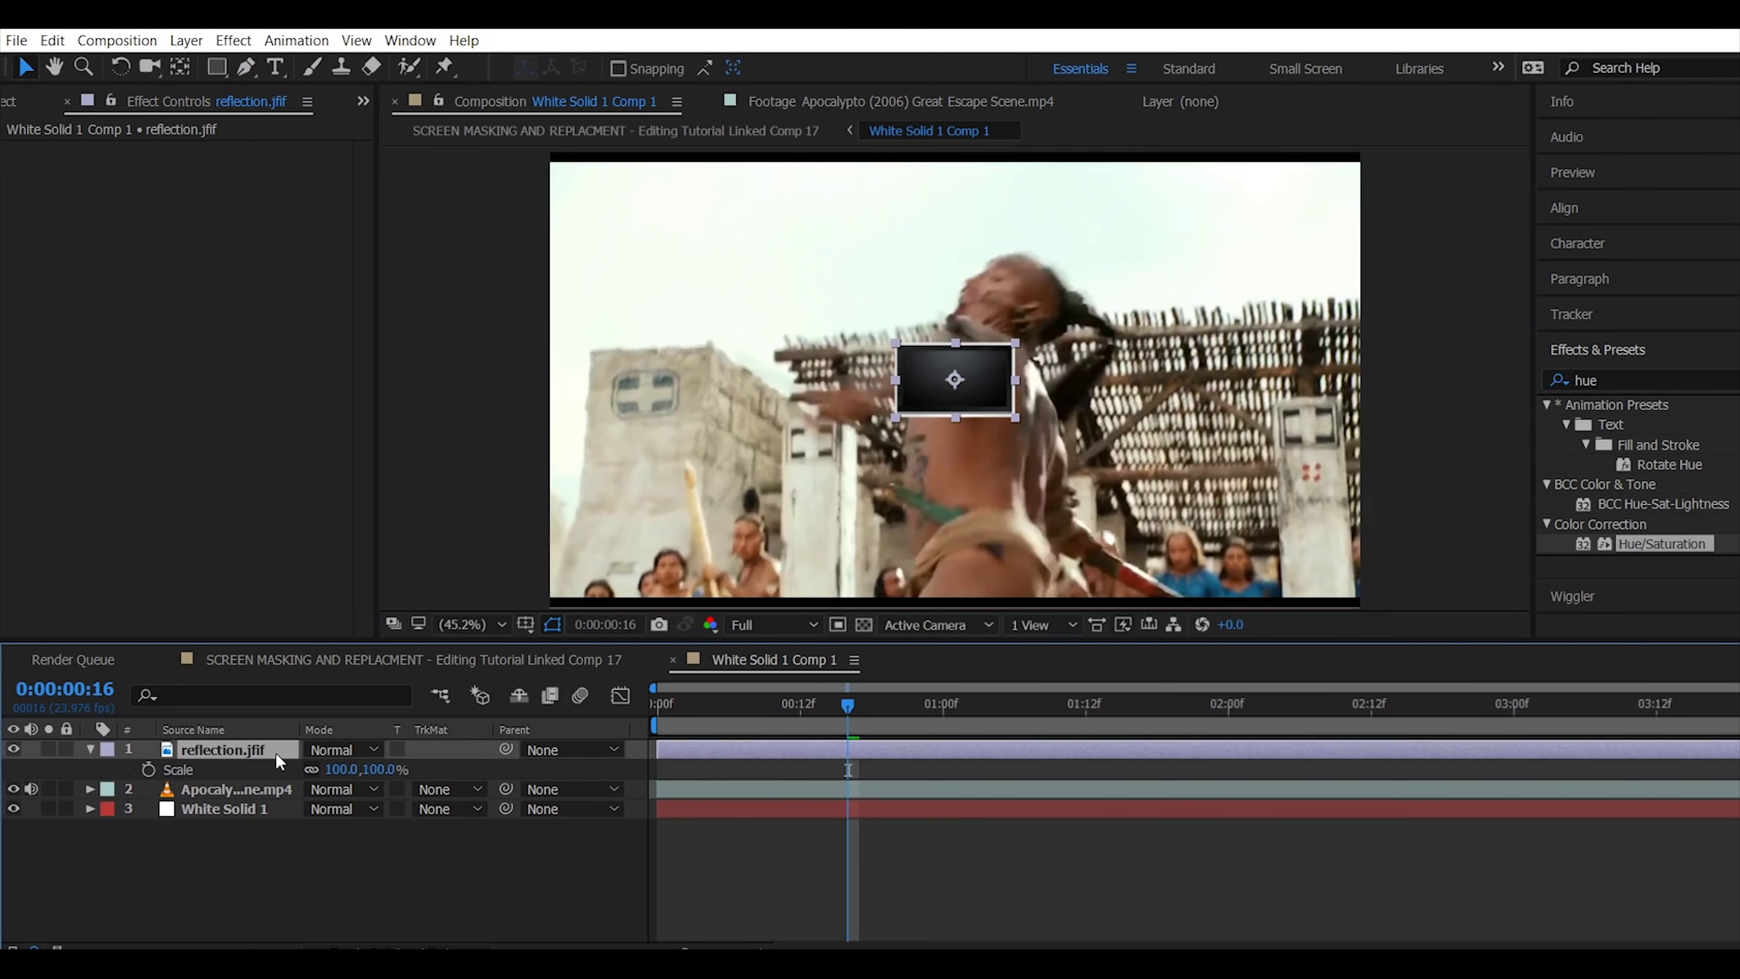
{"action": "left_click_drag", "start_coordinate": [379, 769], "coordinate": [857, 795]}
{"action": "scroll", "coordinate": [1001, 487], "scroll_direction": "down", "scroll_amount": 2}
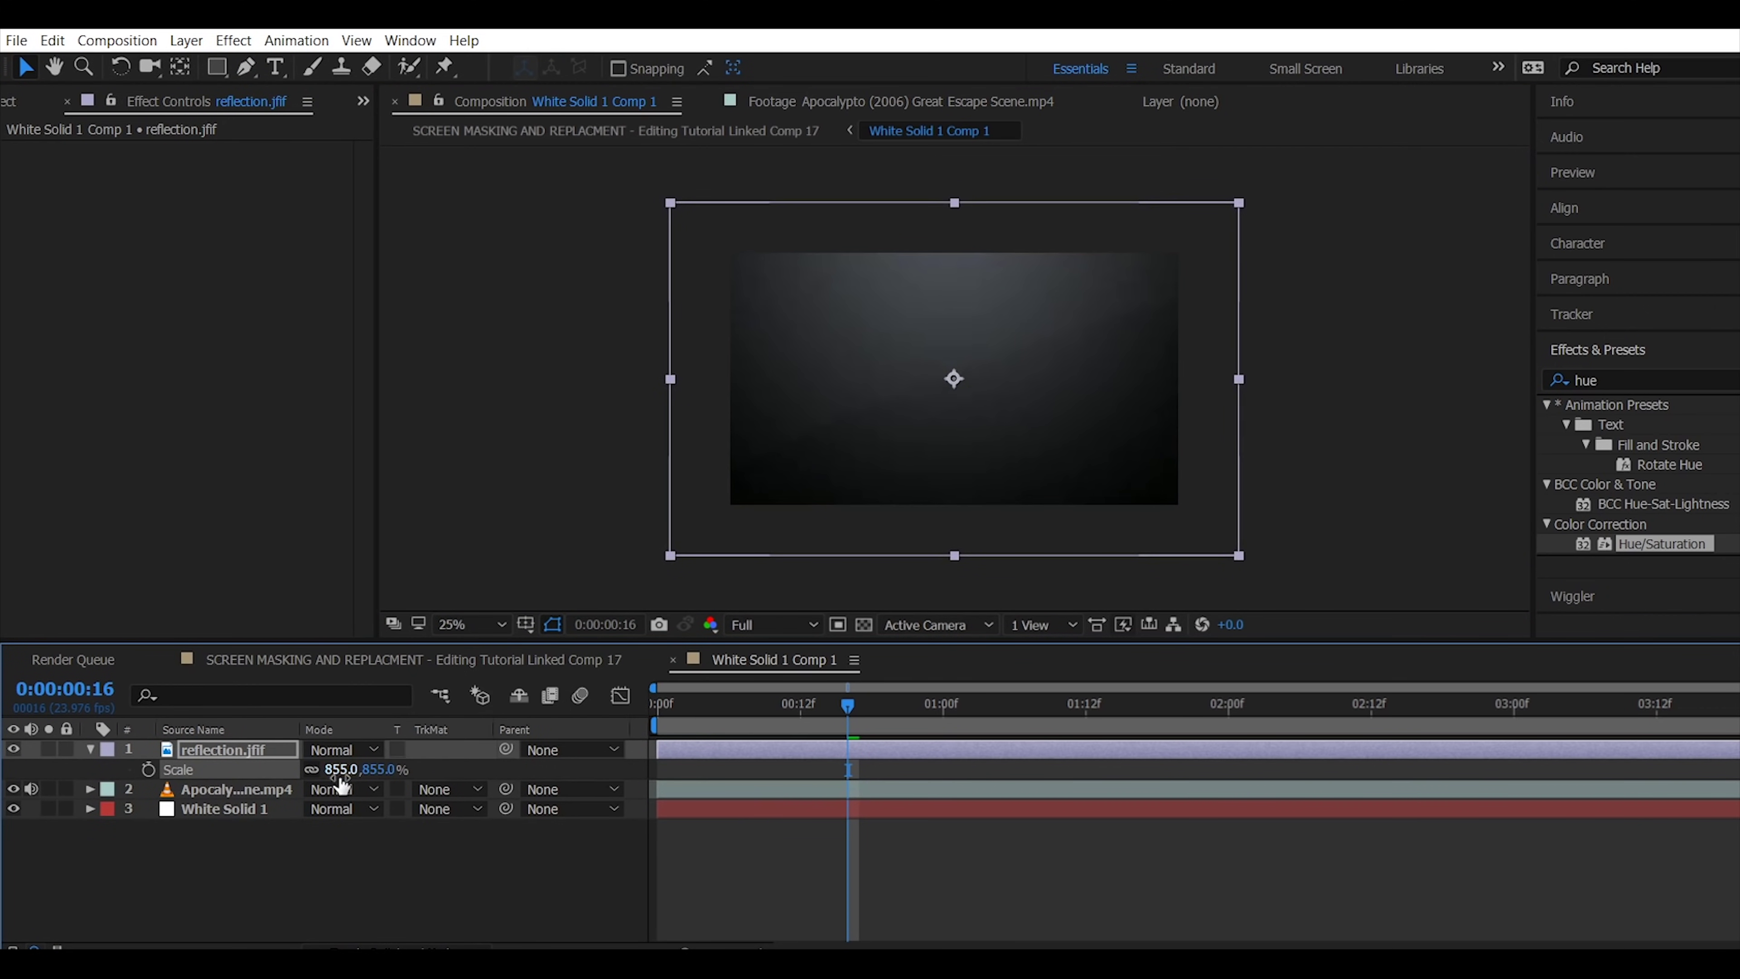
Set the reflection layer's blending mode to Screen and its opacity to 86%
{"action": "left_click", "coordinate": [264, 751]}
{"action": "left_click", "coordinate": [350, 752]}
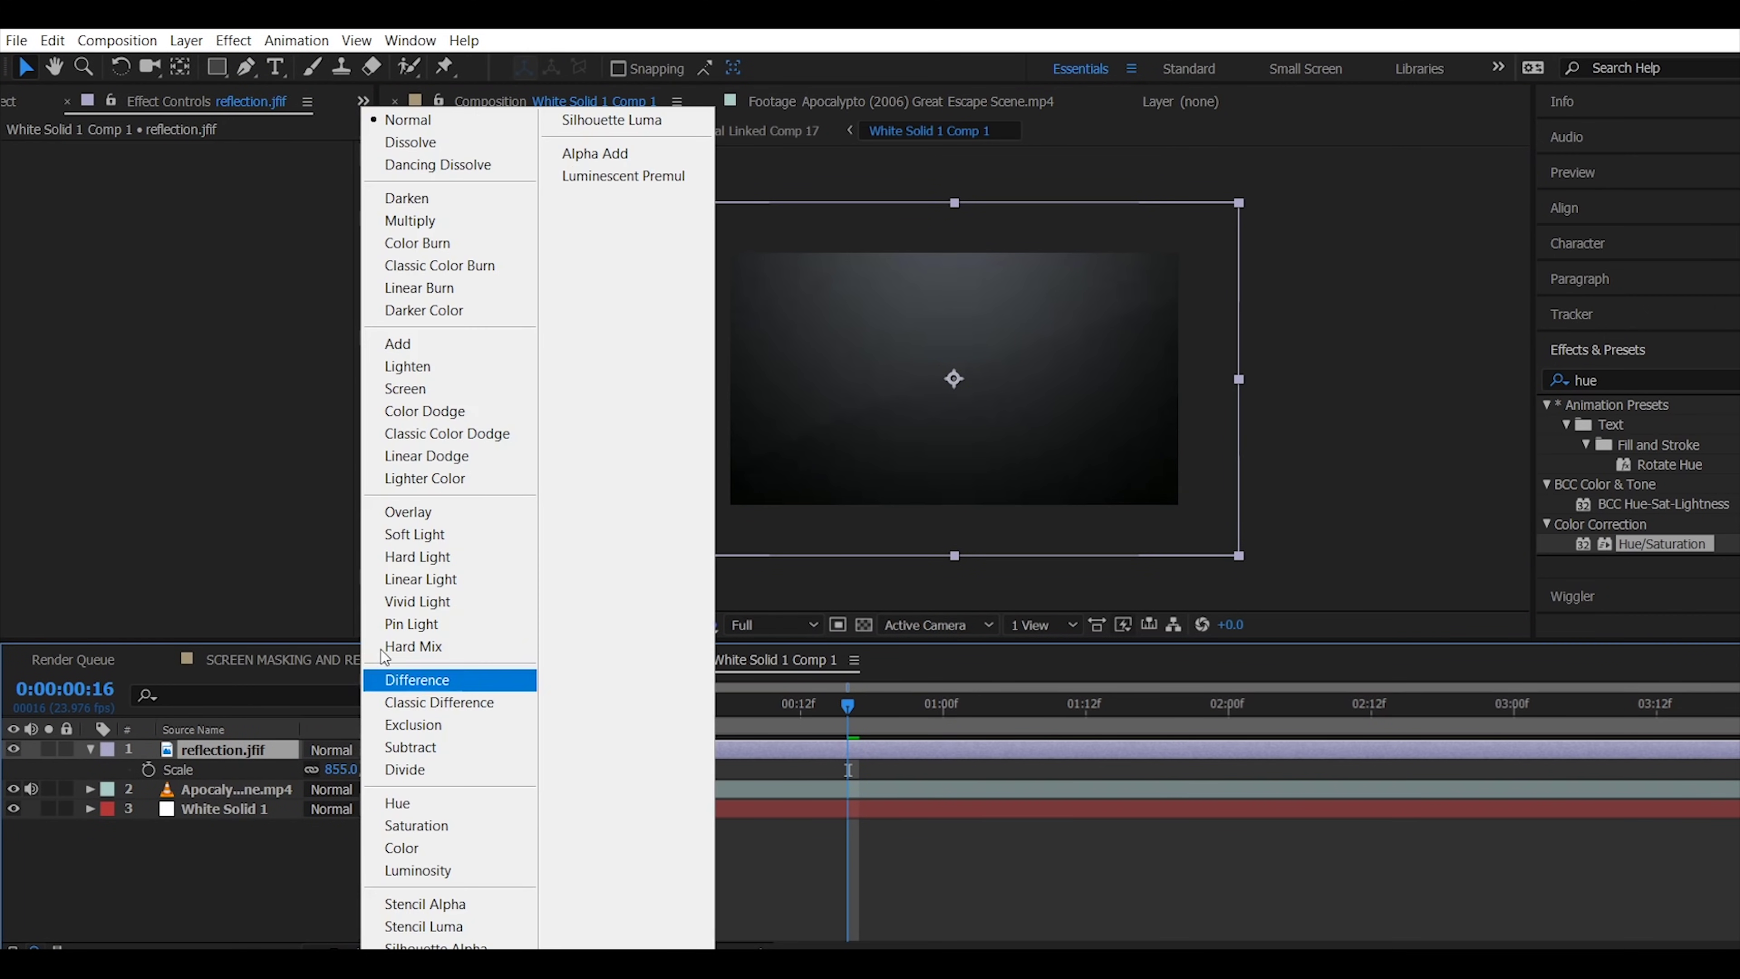
{"action": "left_click", "coordinate": [419, 396]}
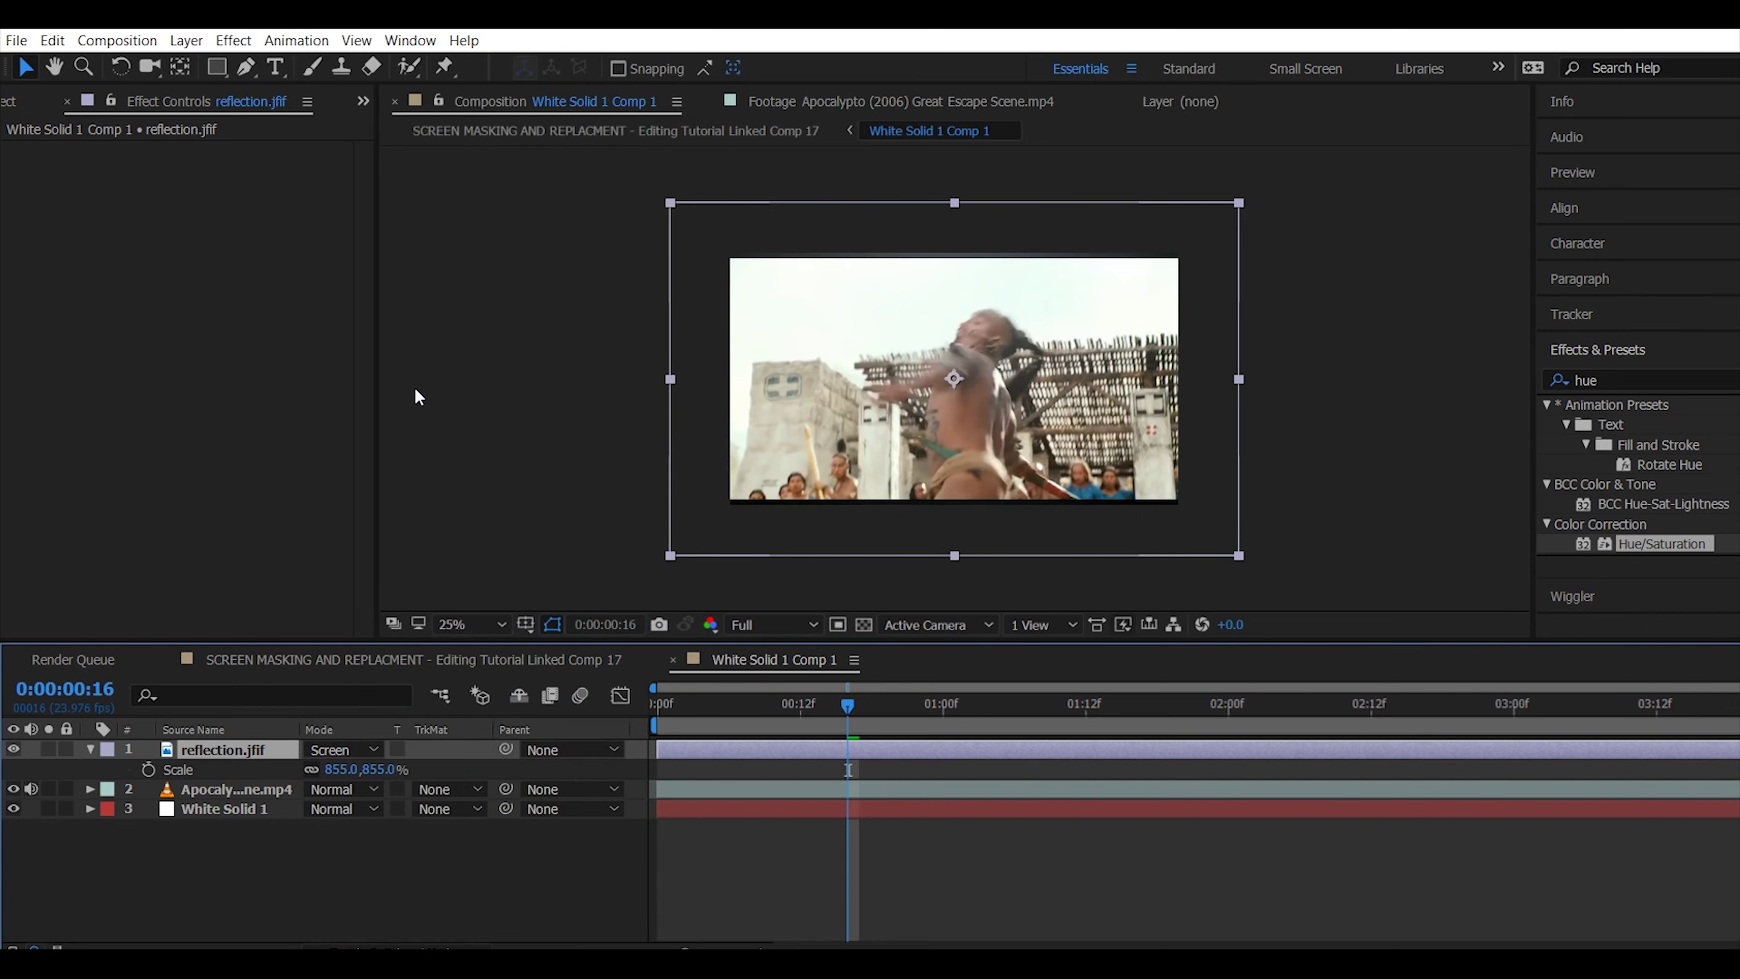
{"action": "key", "text": "t"}
{"action": "left_click_drag", "start_coordinate": [317, 769], "coordinate": [308, 770]}
{"action": "left_click", "coordinate": [361, 849]}
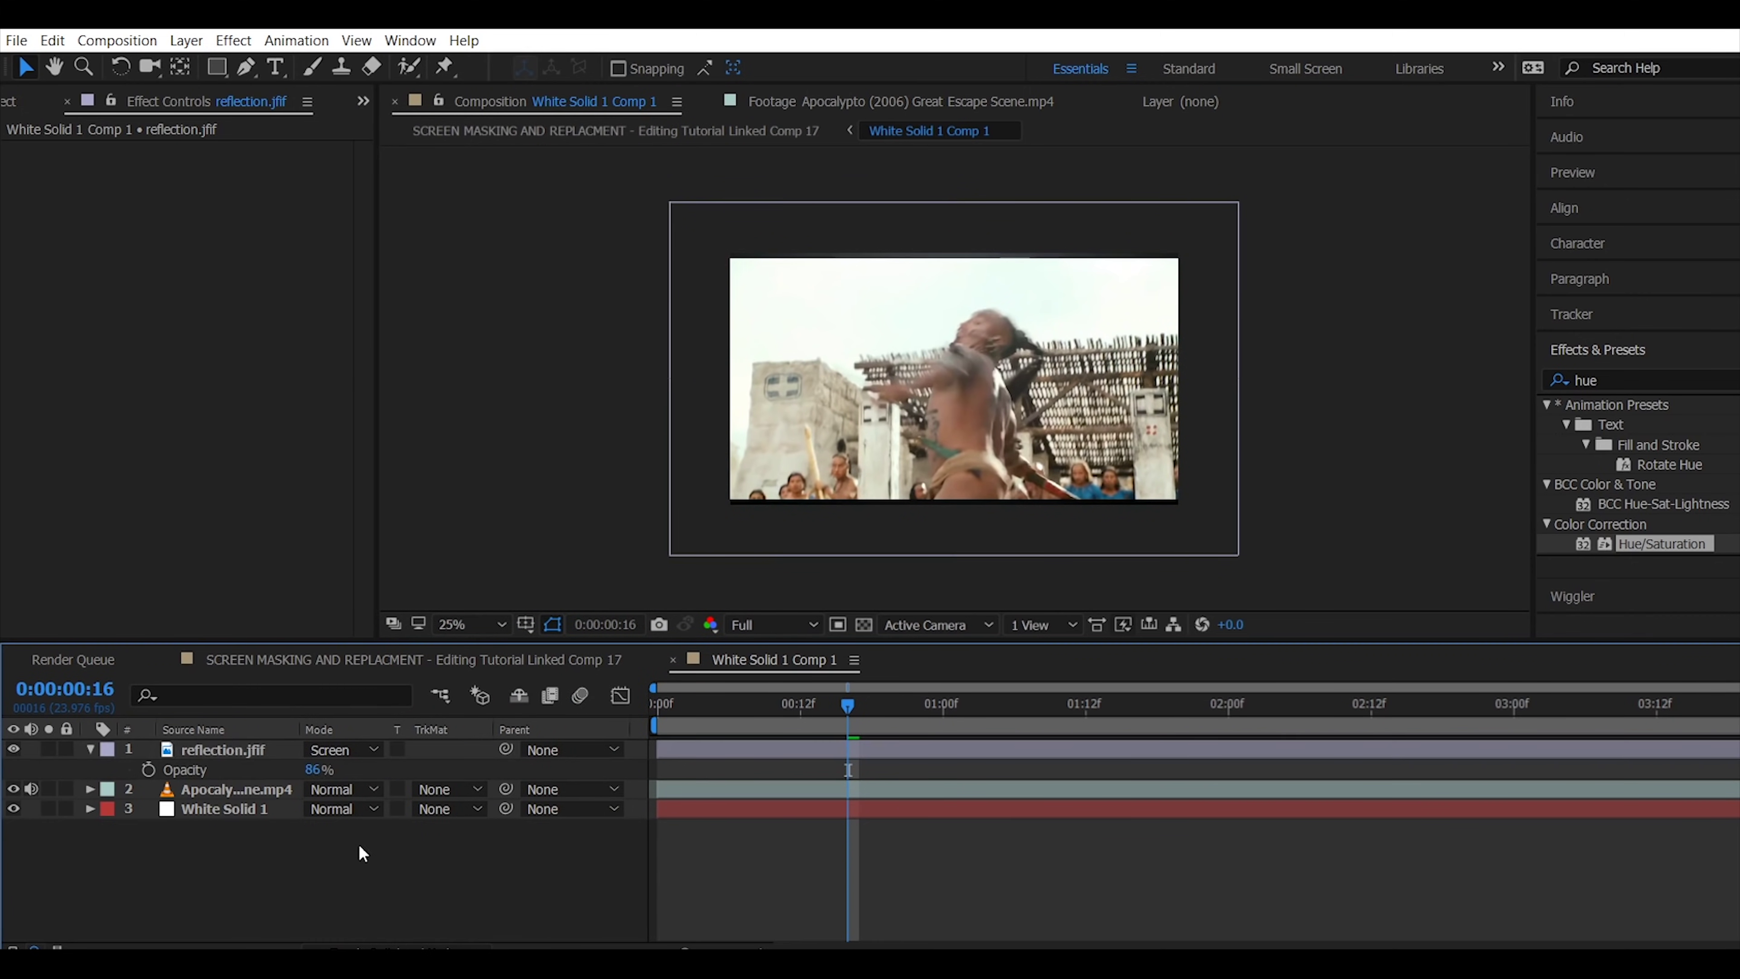
Apply Gaussian Blur to the Apocalypto clip layer with a Blurriness of 5.0
{"action": "left_click", "coordinate": [254, 790]}
{"action": "left_click", "coordinate": [1645, 378]}
{"action": "double_click", "coordinate": [1646, 377]}
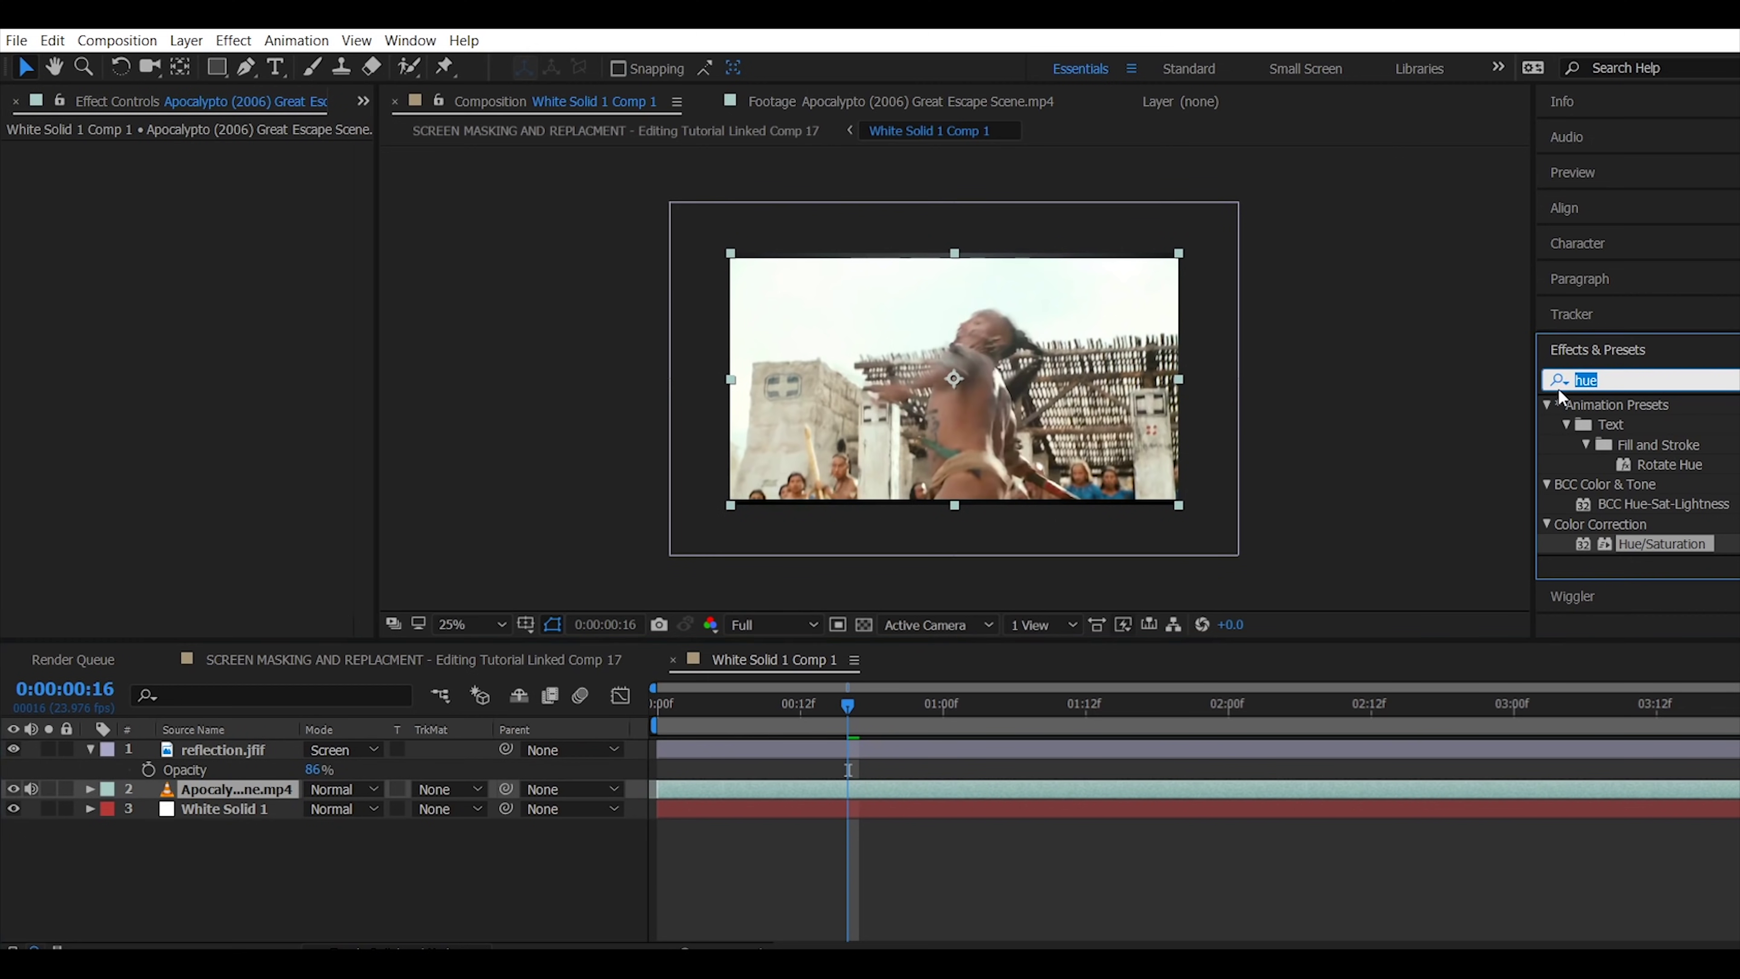
{"action": "type", "text": "gaus"}
{"action": "left_click_drag", "start_coordinate": [1664, 469], "coordinate": [240, 785]}
{"action": "left_click_drag", "start_coordinate": [275, 174], "coordinate": [372, 264]}
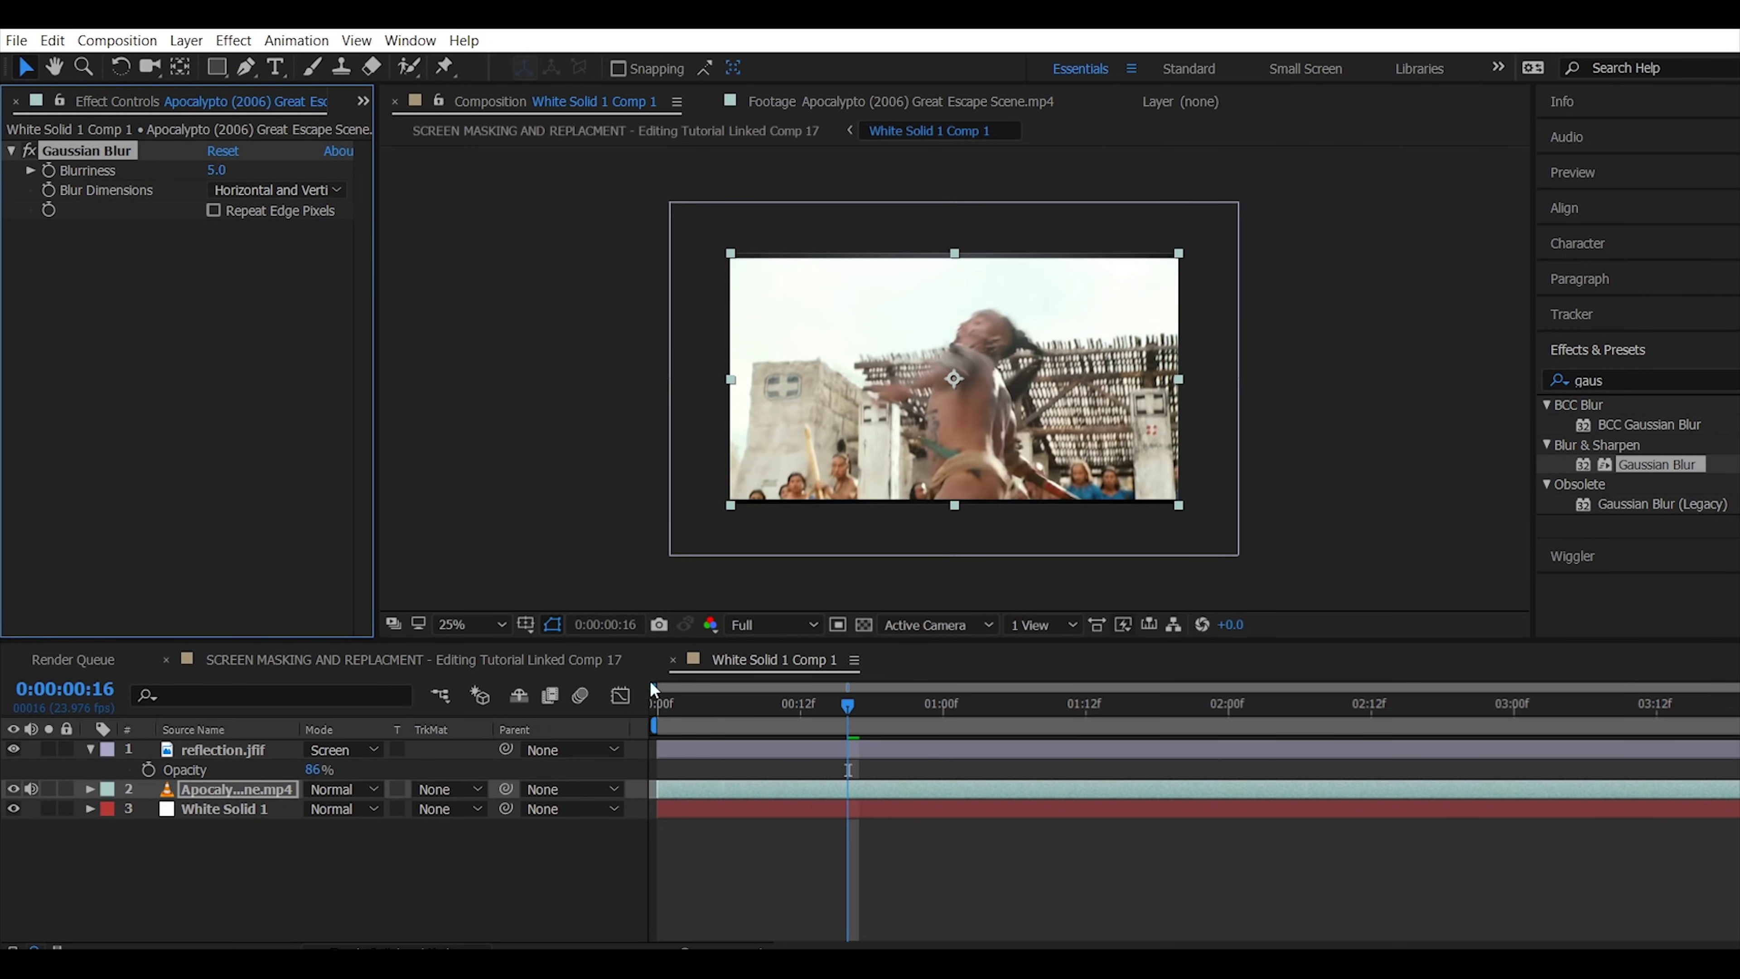
Switch to Premiere Pro, render the preview of the EDITING TUTORIAL sequence, and clear its In and Out points
{"action": "left_click", "coordinate": [505, 662]}
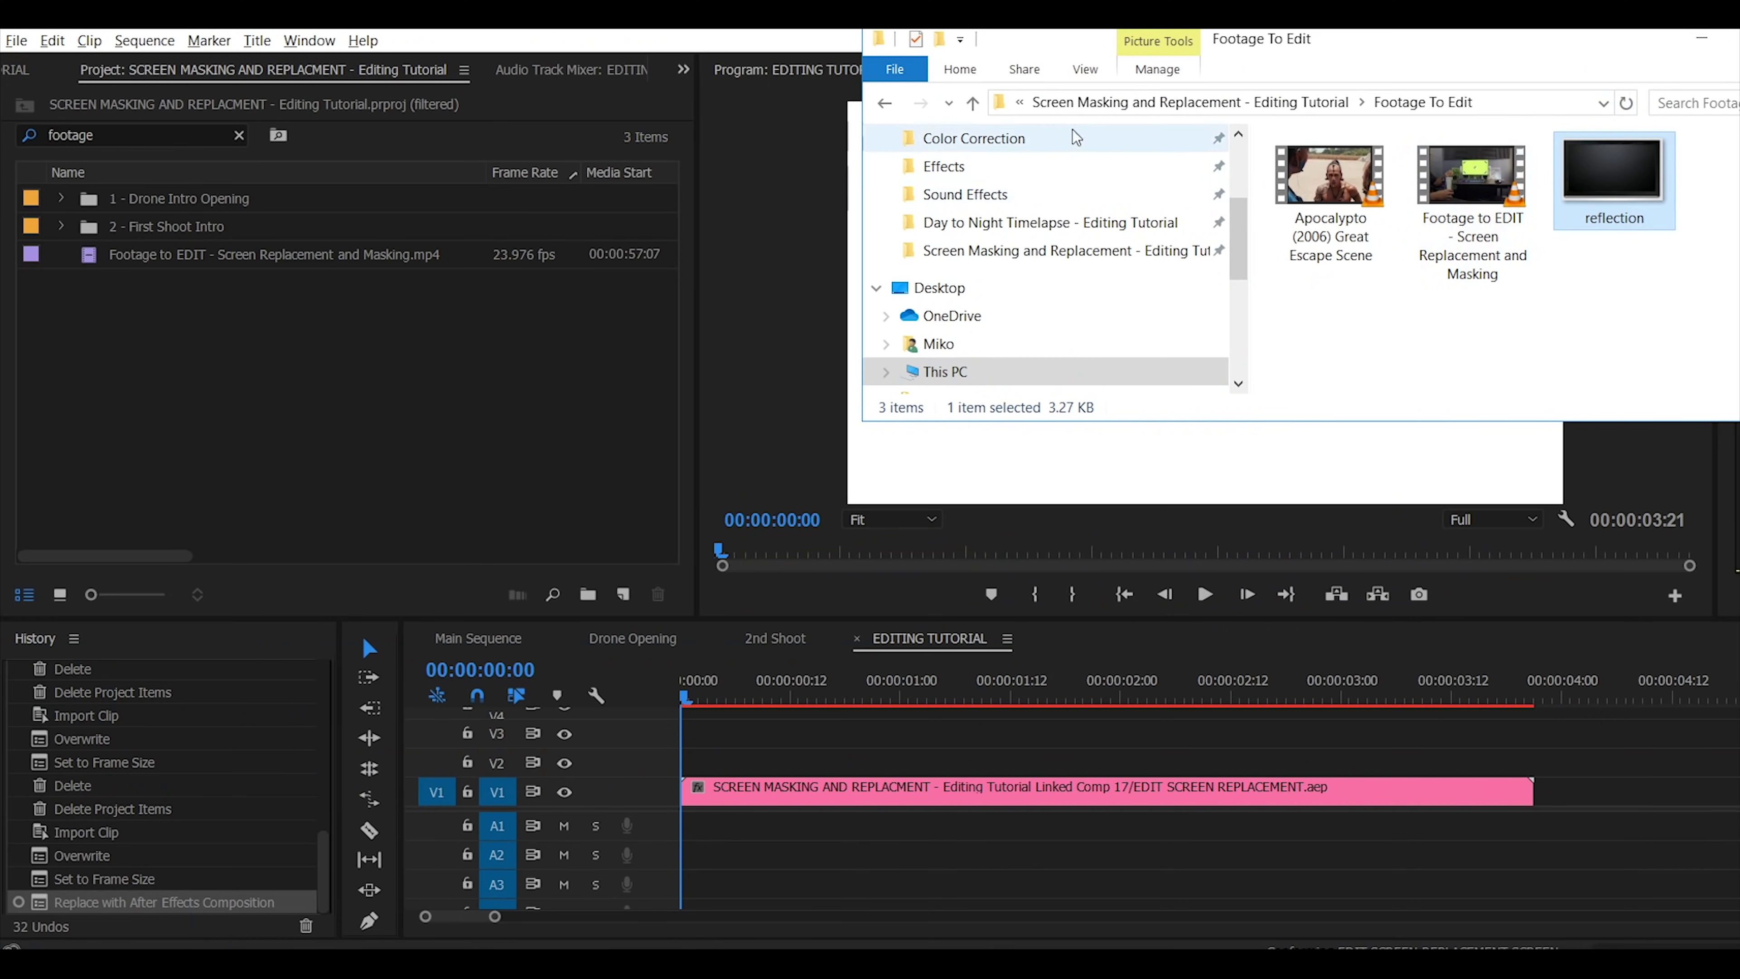
{"action": "key", "text": "Return"}
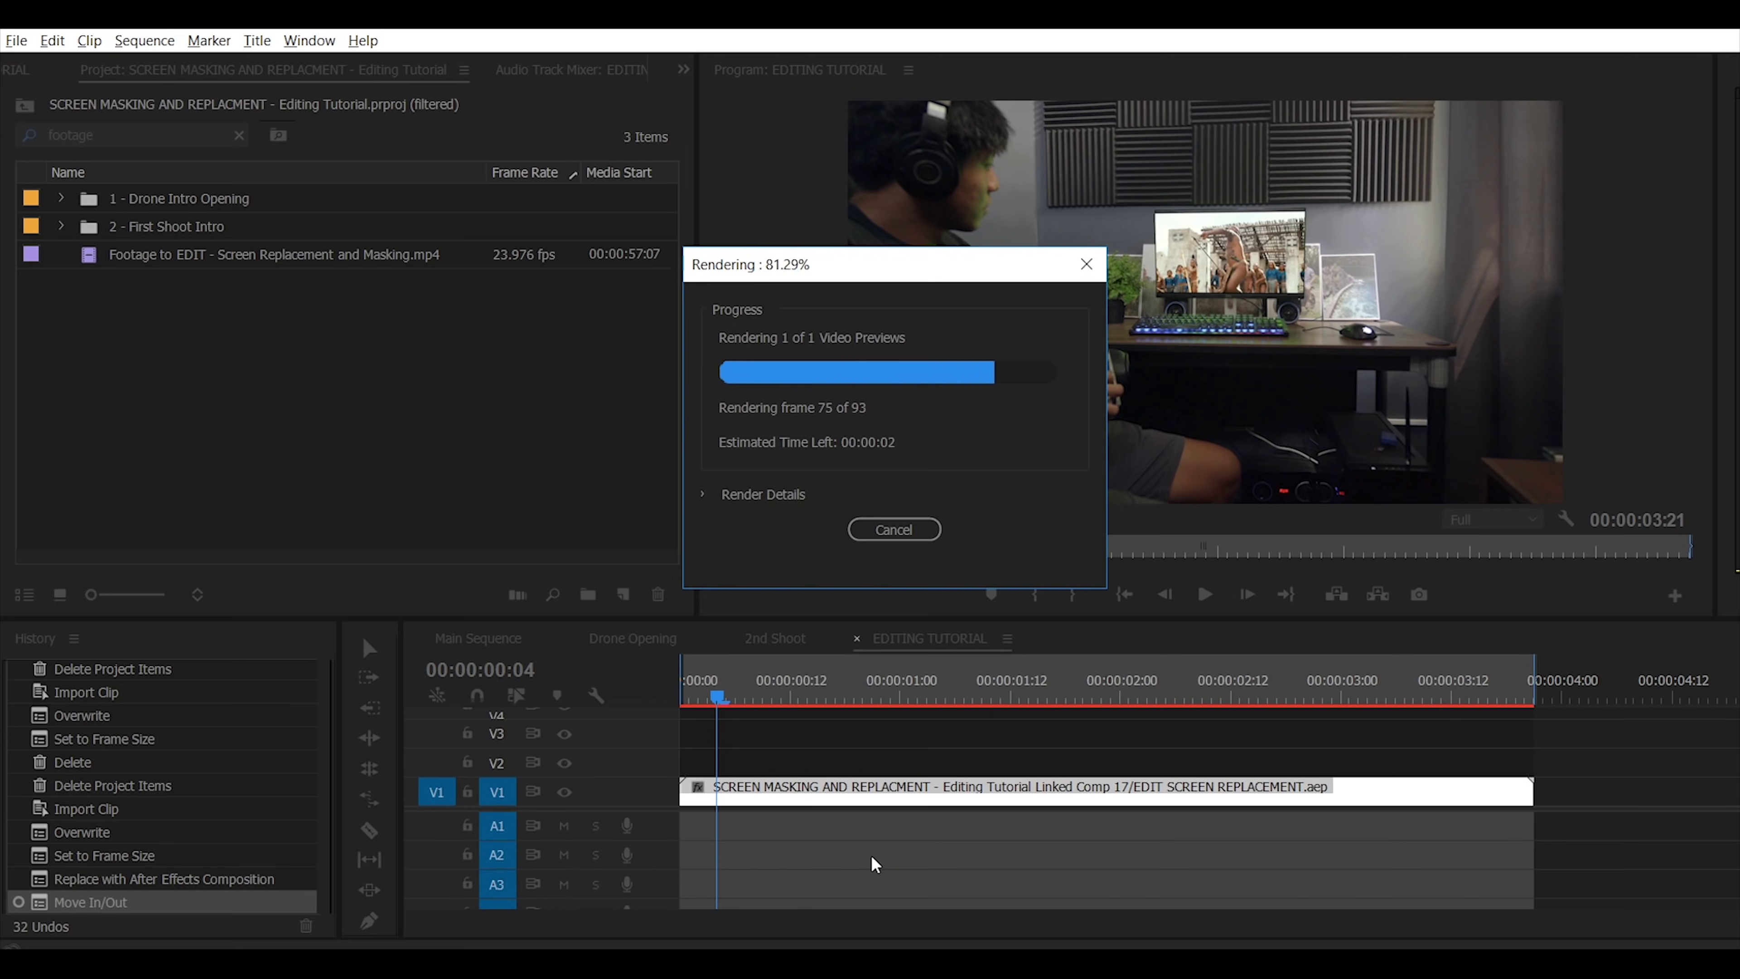
{"action": "key", "text": "ctrl+shift+x"}
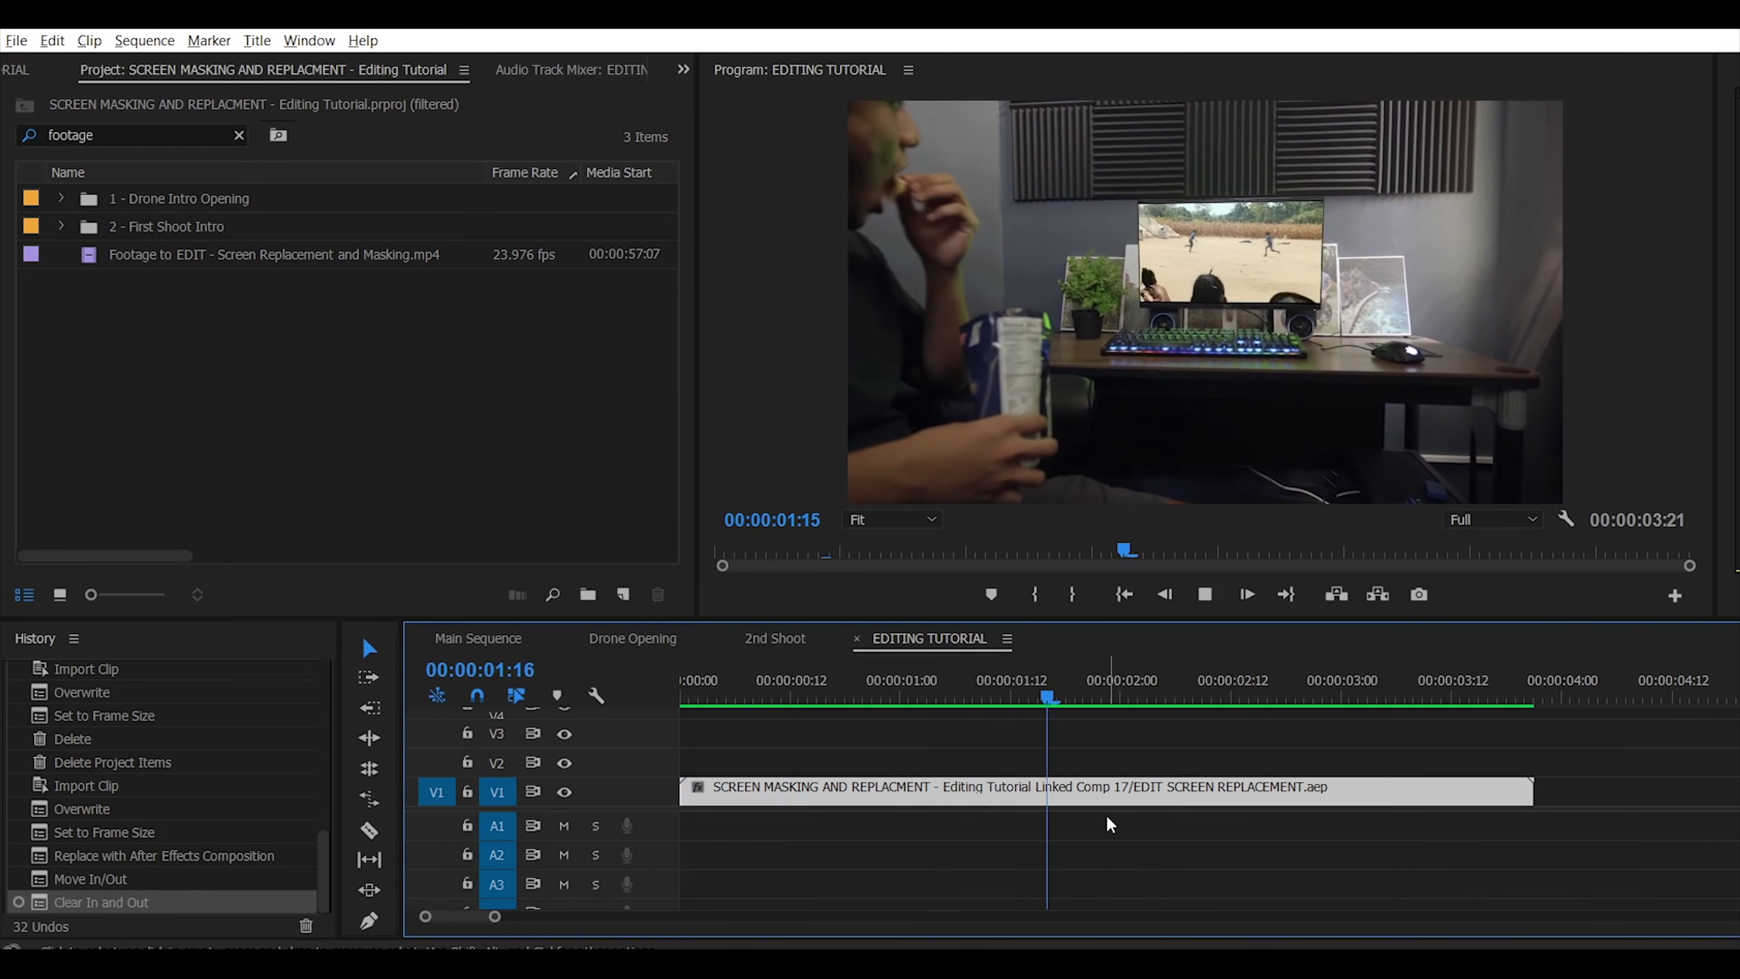